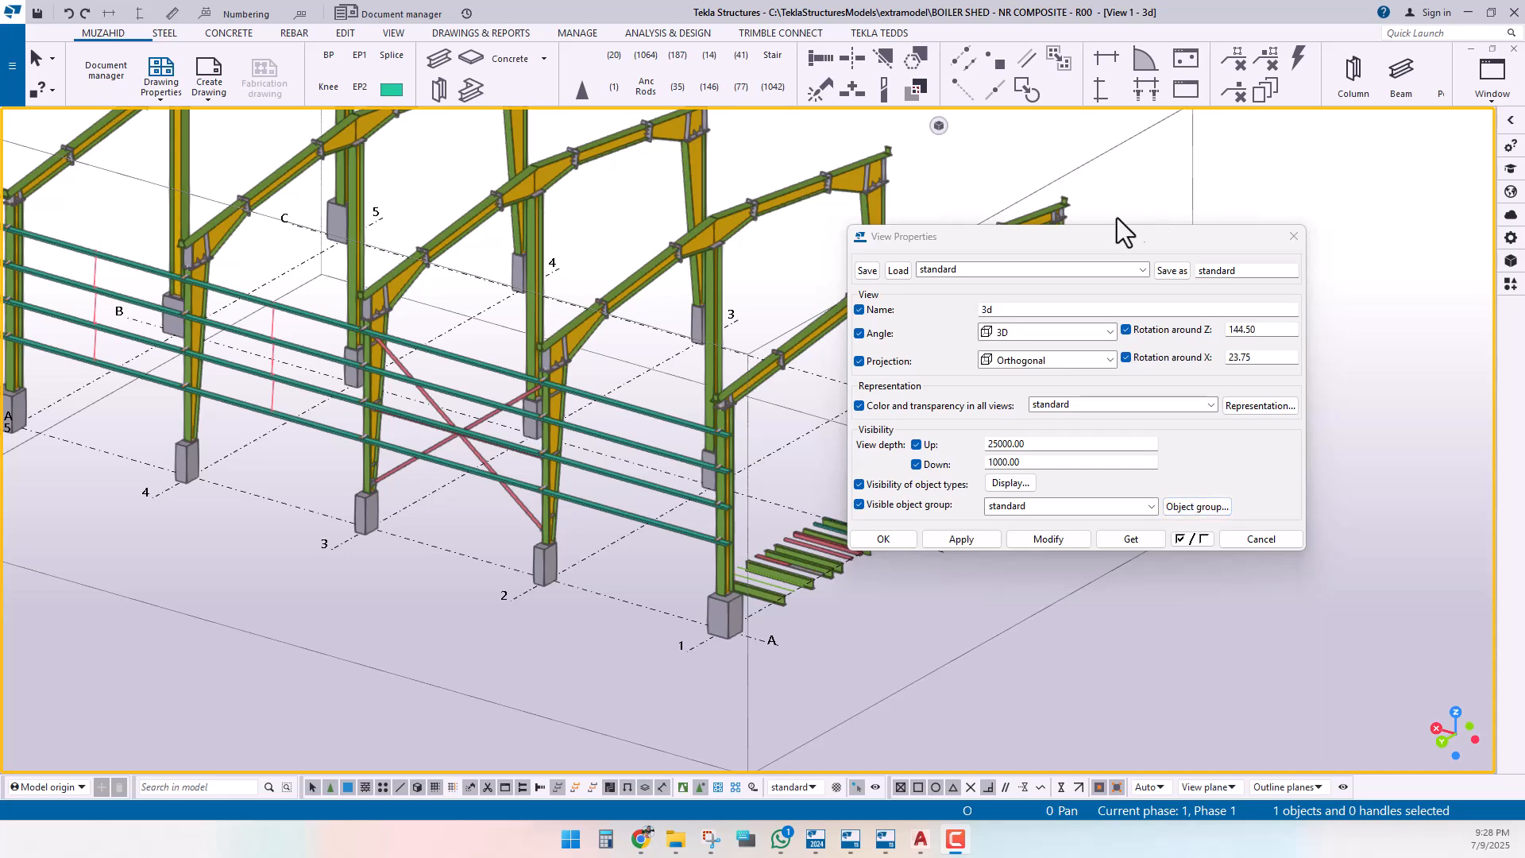
drag(1127, 247, 1204, 246)
scroll(435, 306, down, 3)
middle_drag(471, 447, 326, 420)
middle_drag(508, 403, 571, 460)
scroll(617, 458, up, 2)
scroll(610, 461, down, 2)
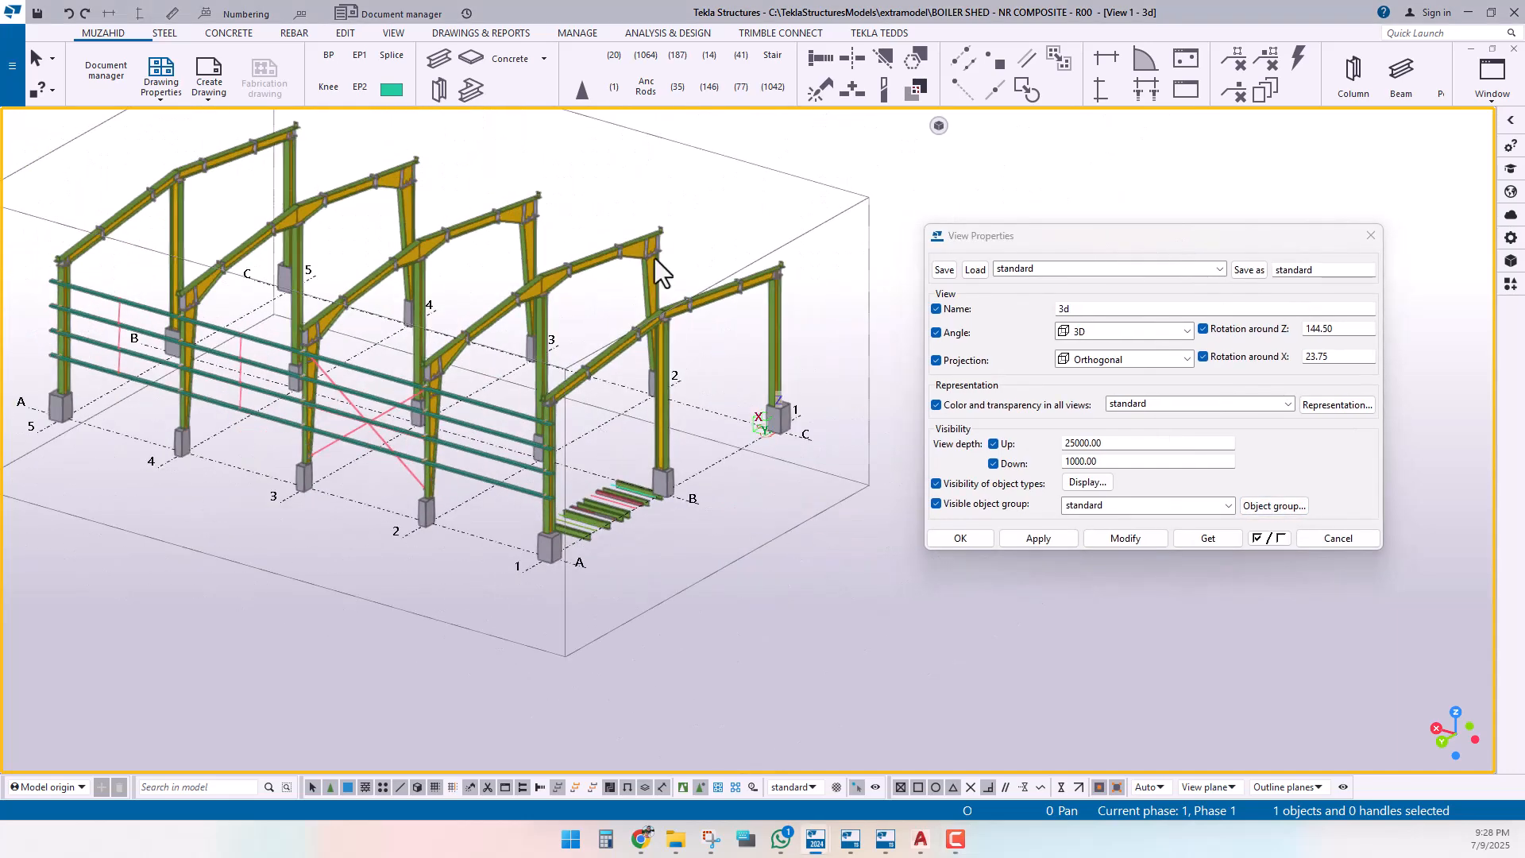
click(1341, 536)
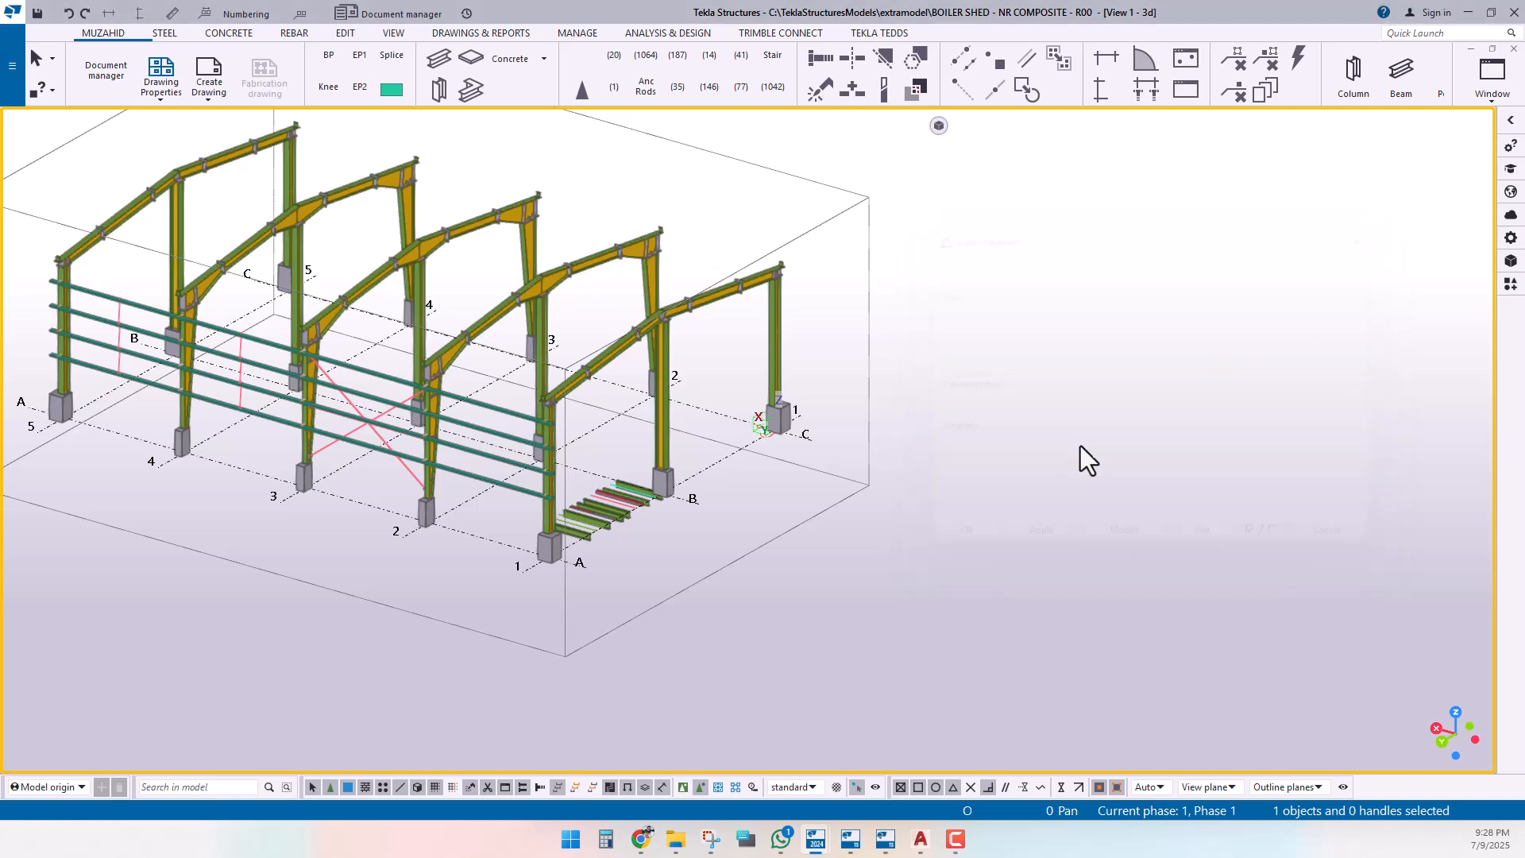
Step: Open the 3D view's object group filter settings and arrange the dialog so the model stays in sight
double_click(1053, 442)
click(1271, 508)
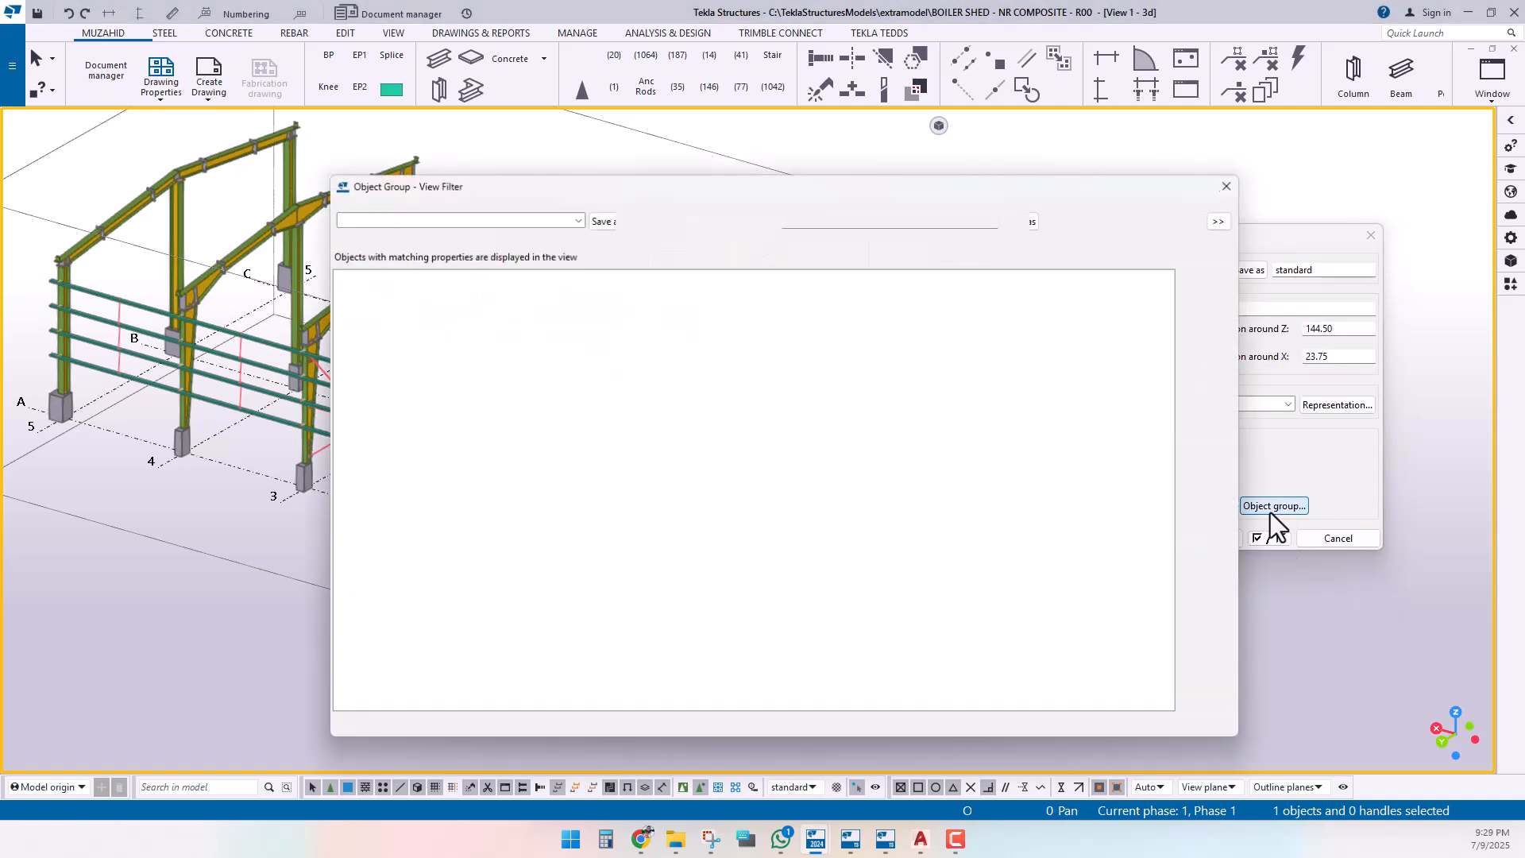
drag(713, 184, 913, 154)
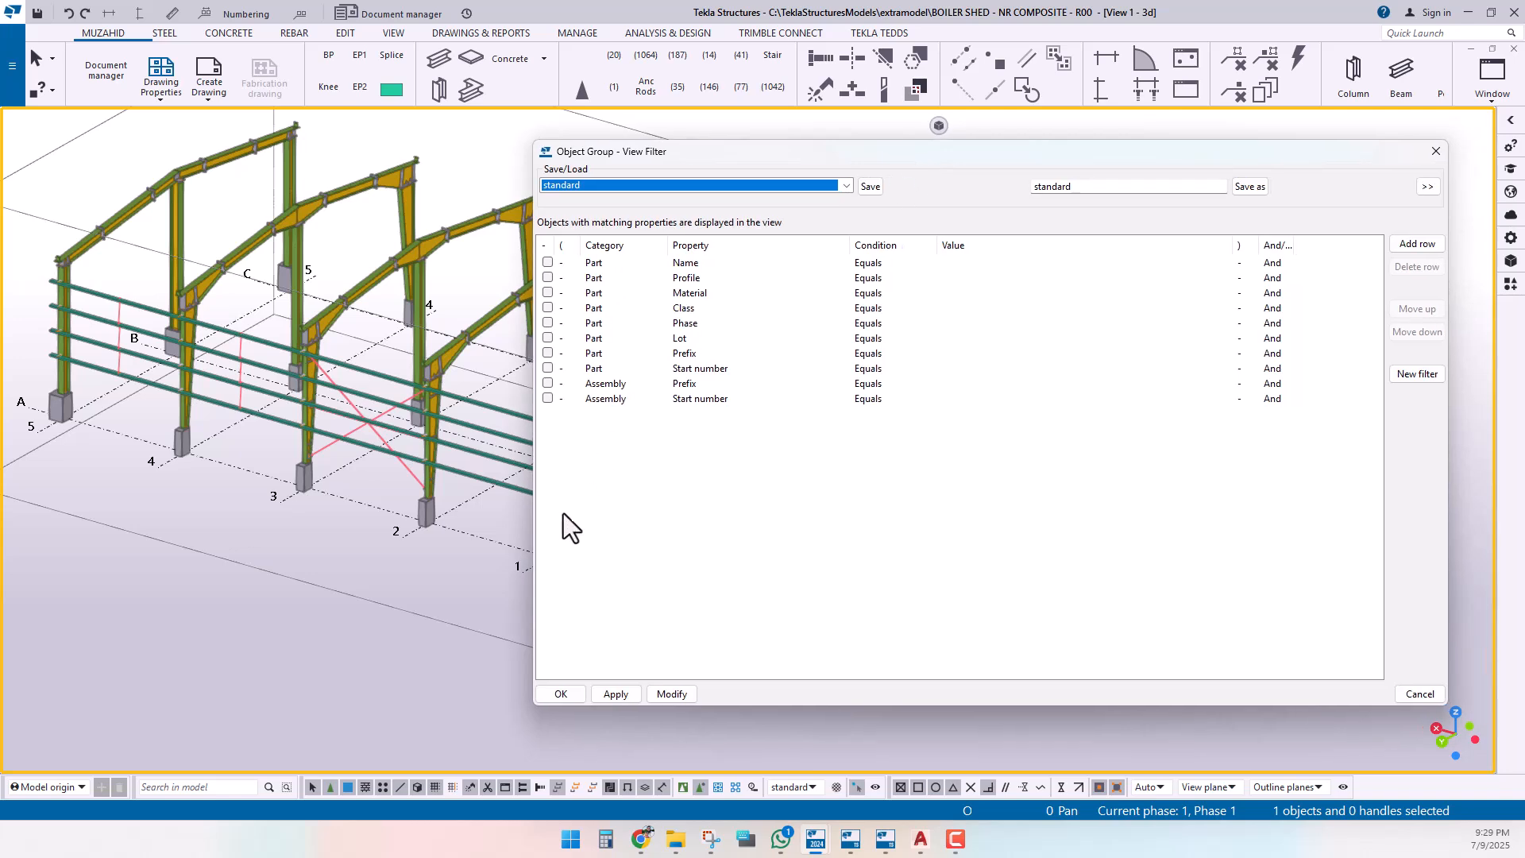
drag(529, 519, 781, 520)
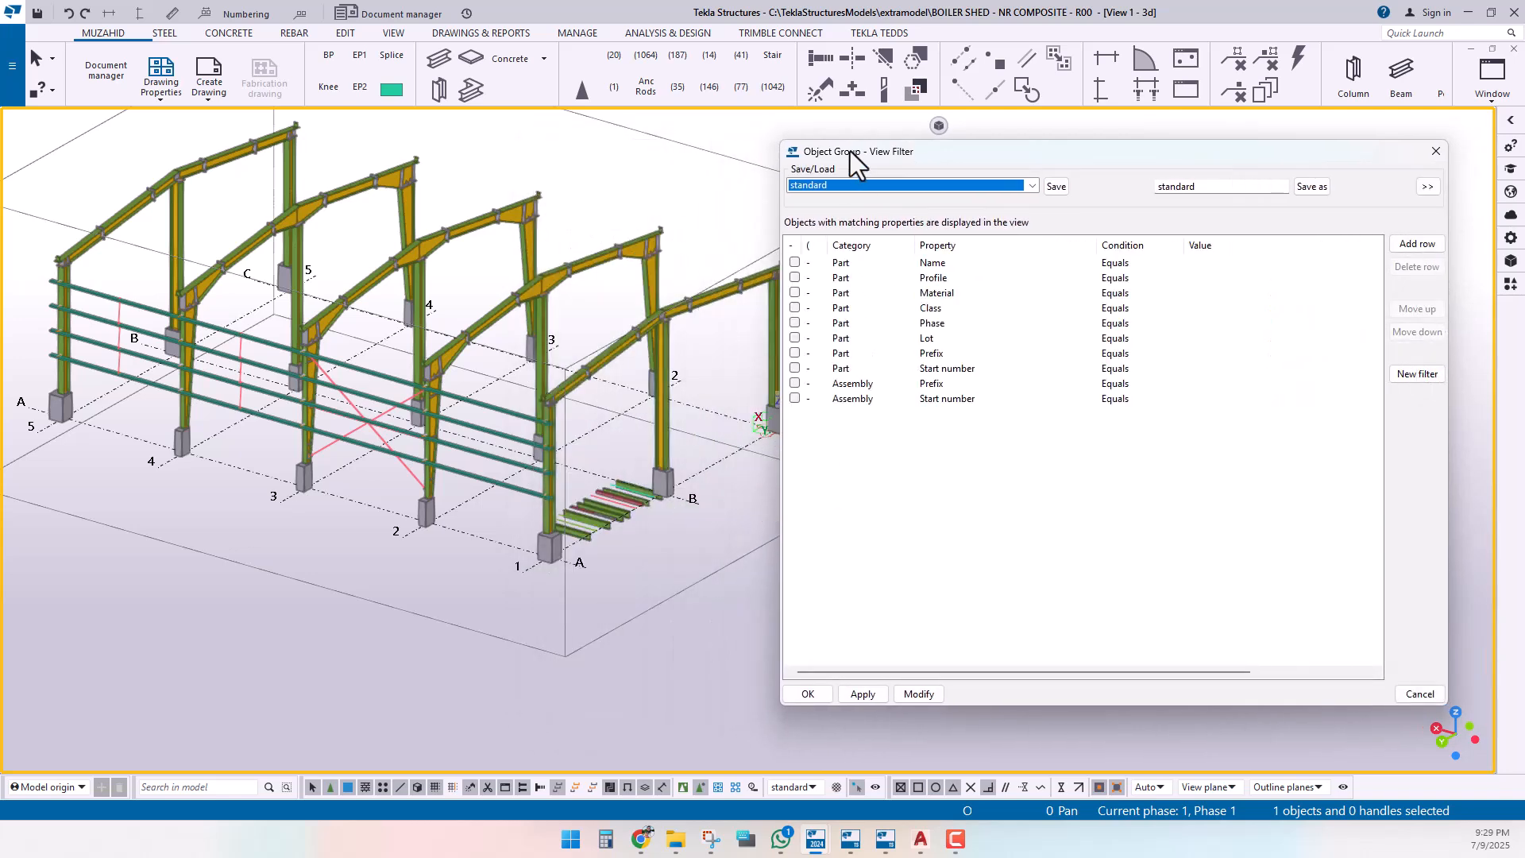
mouse_move(1062, 159)
mouse_down()
mouse_move(940, 147)
mouse_move(971, 319)
mouse_move(1007, 299)
mouse_up()
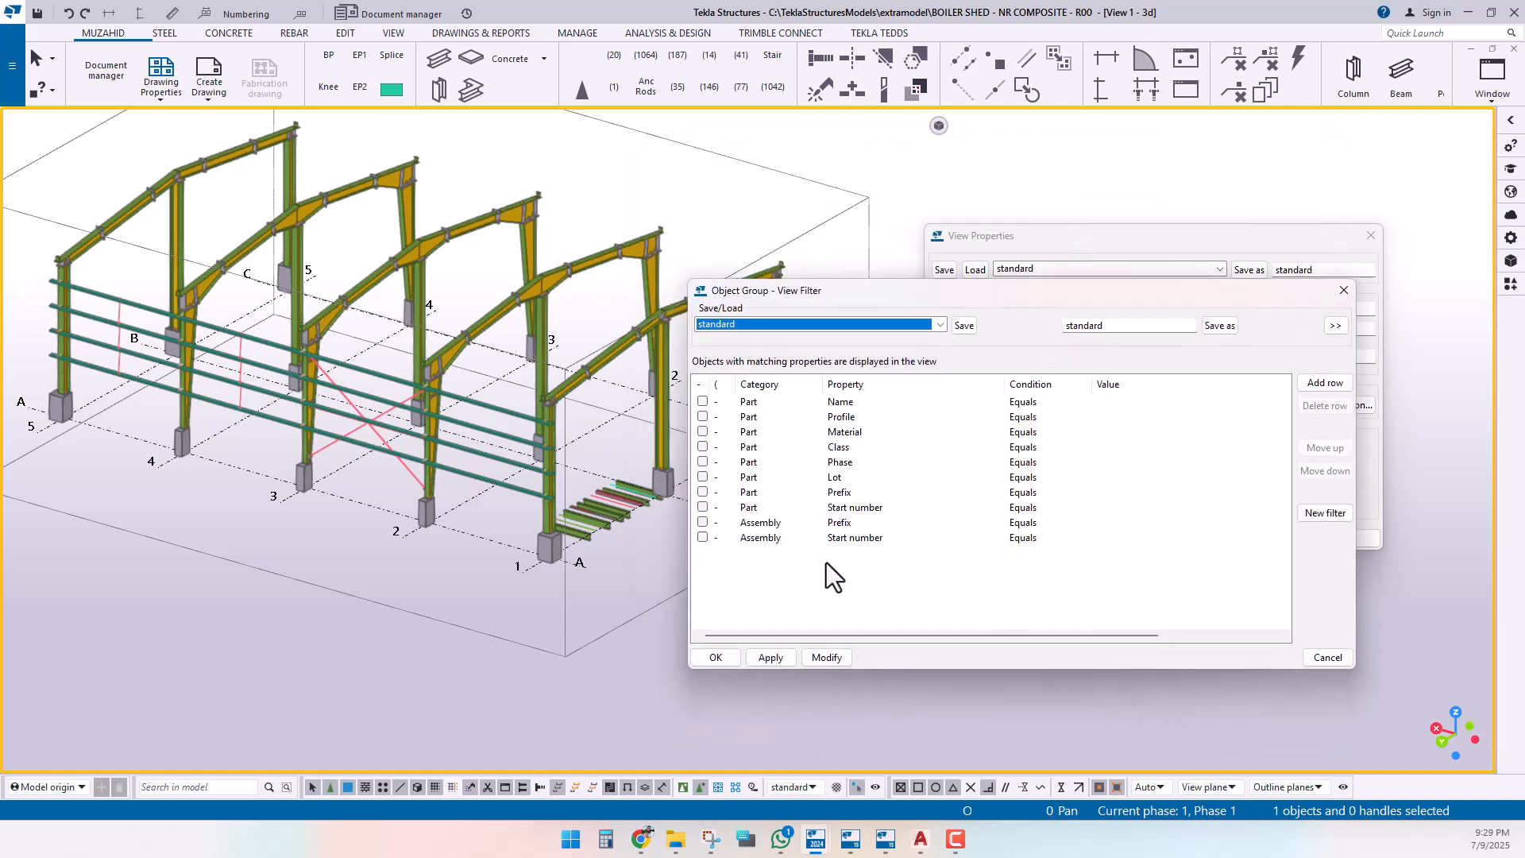
Step: Start a new view filter and add four rule rows to it
click(1325, 513)
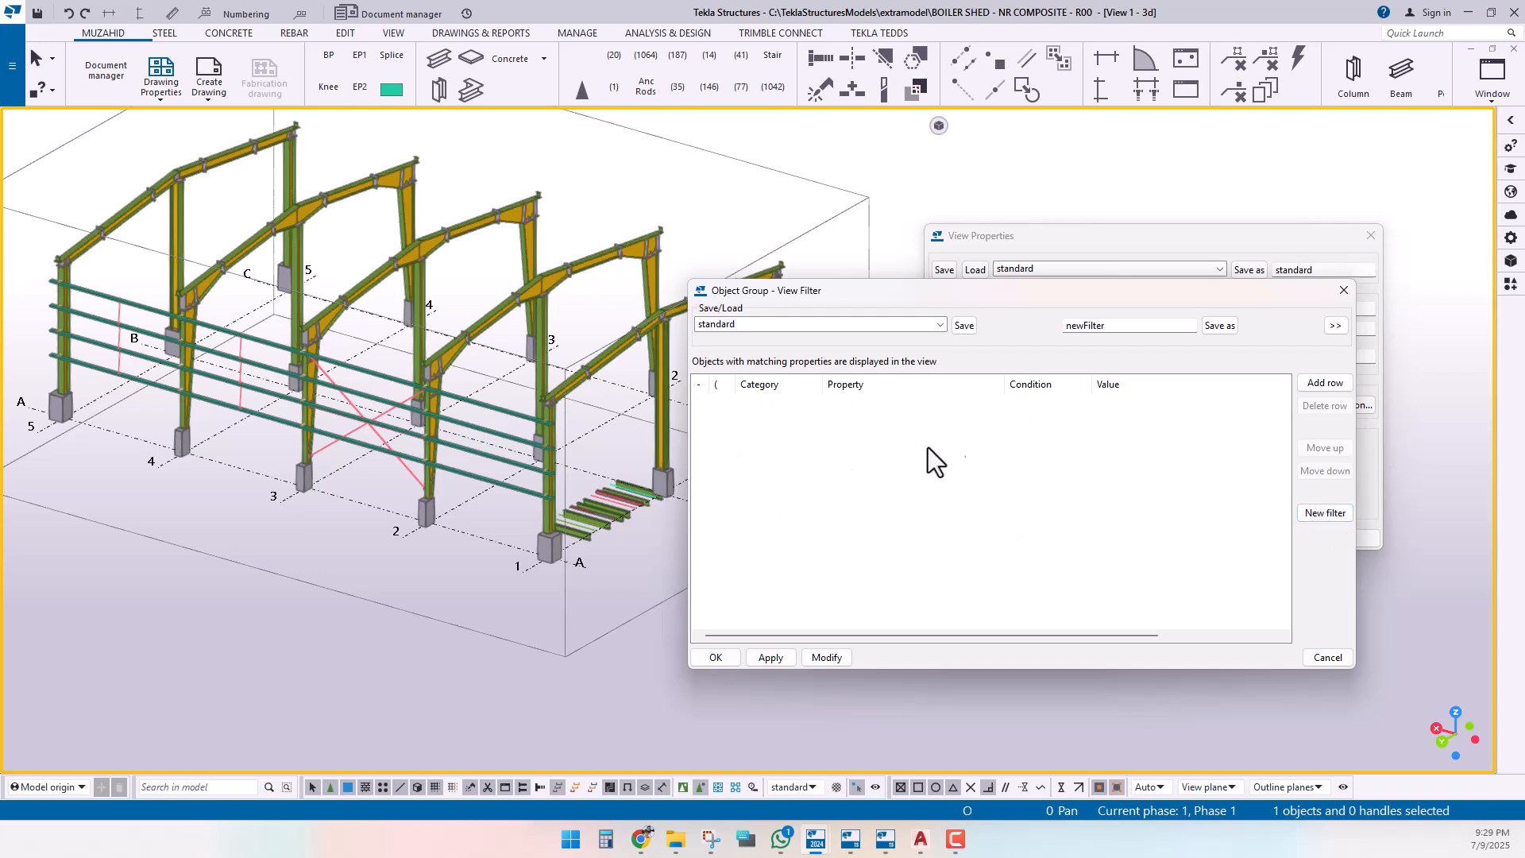
click(1323, 382)
drag(861, 293, 904, 277)
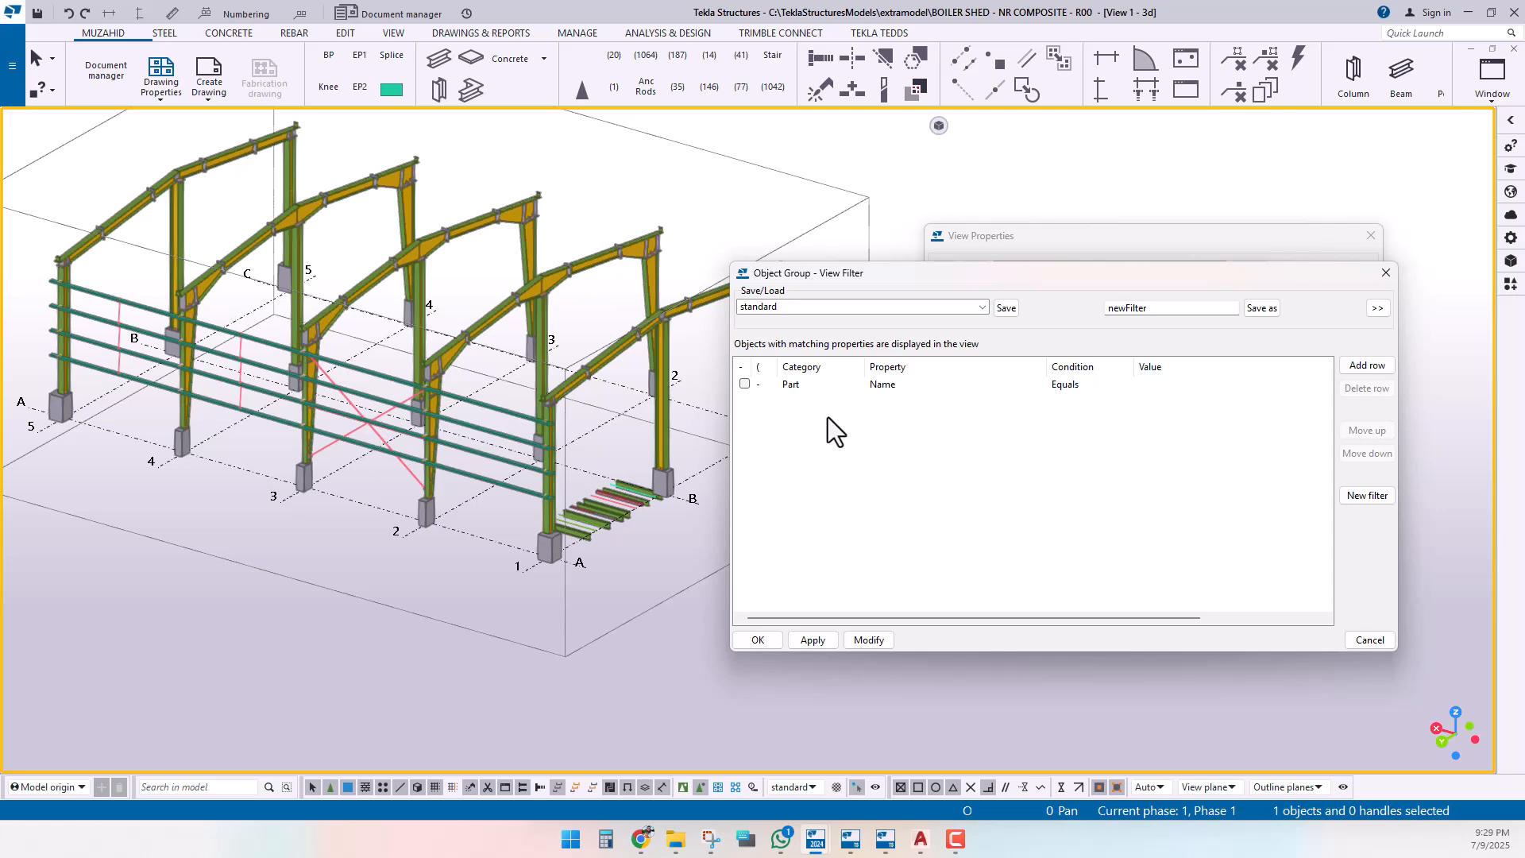
scroll(691, 548, up, 5)
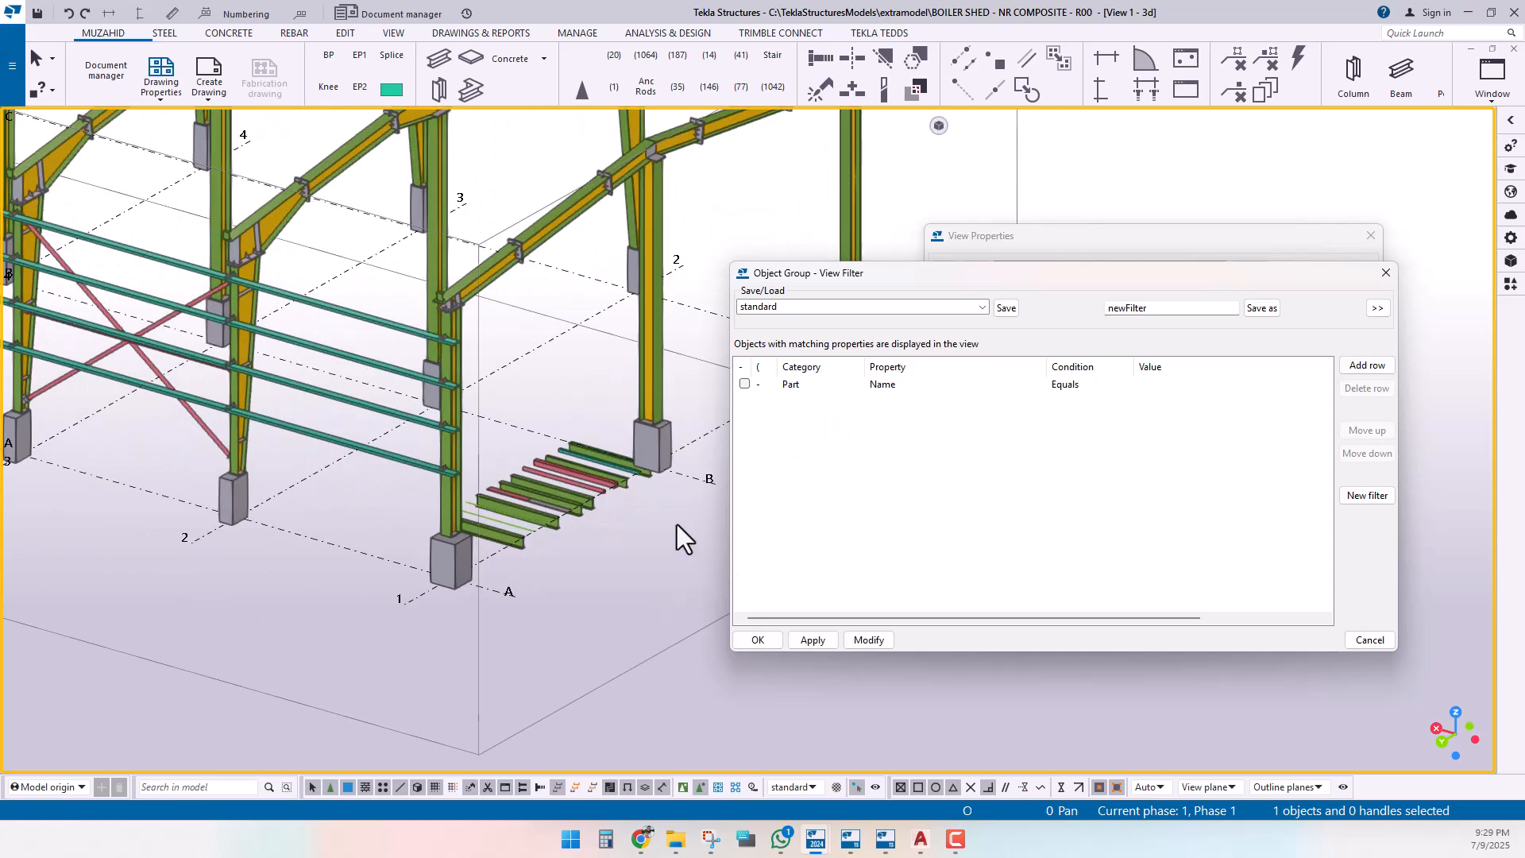
scroll(362, 494, down, 3)
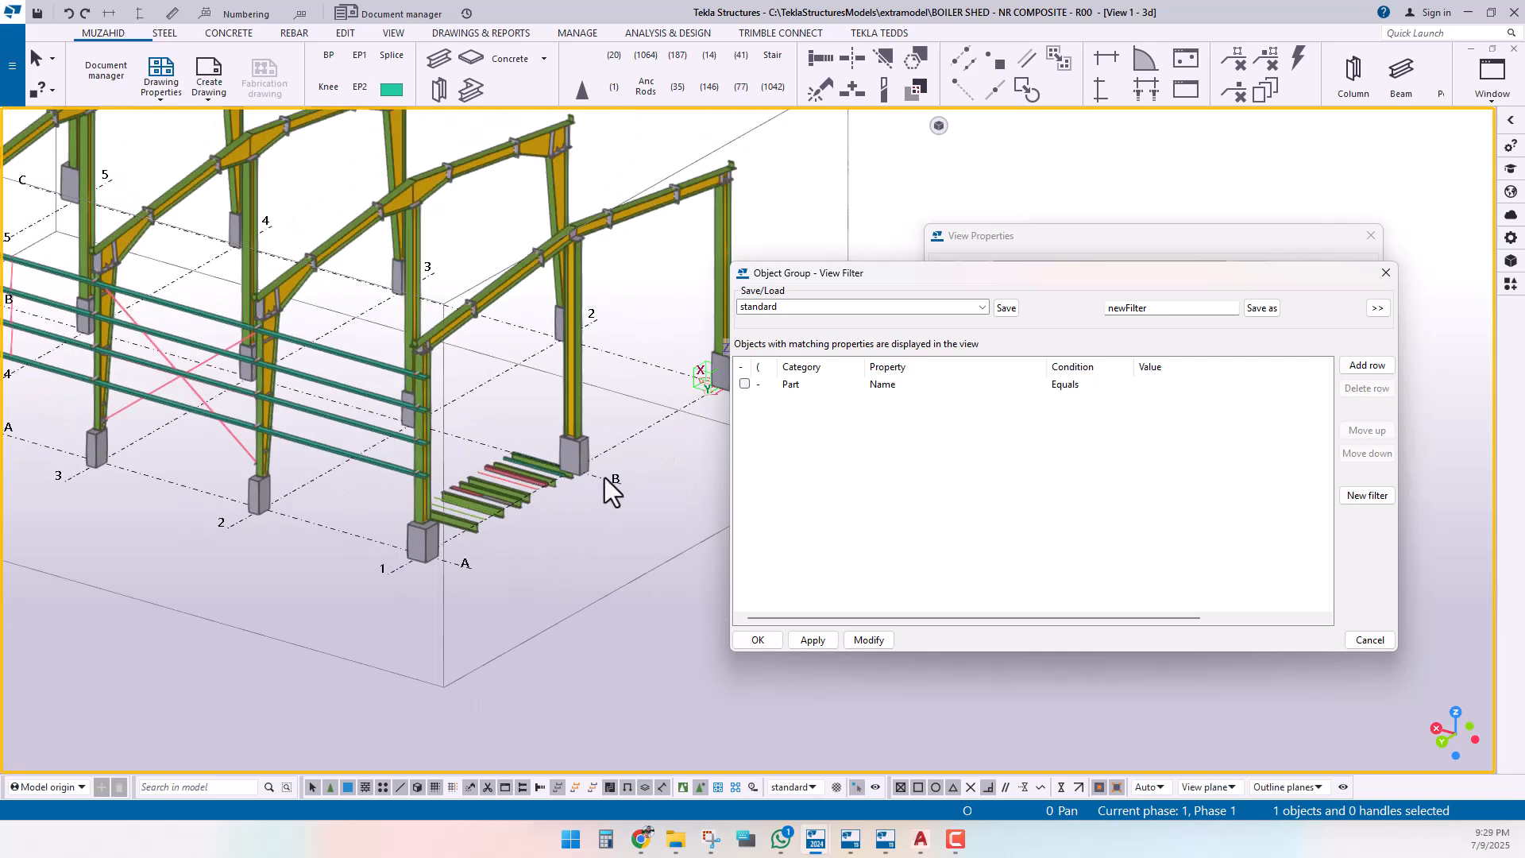
scroll(602, 480, up, 5)
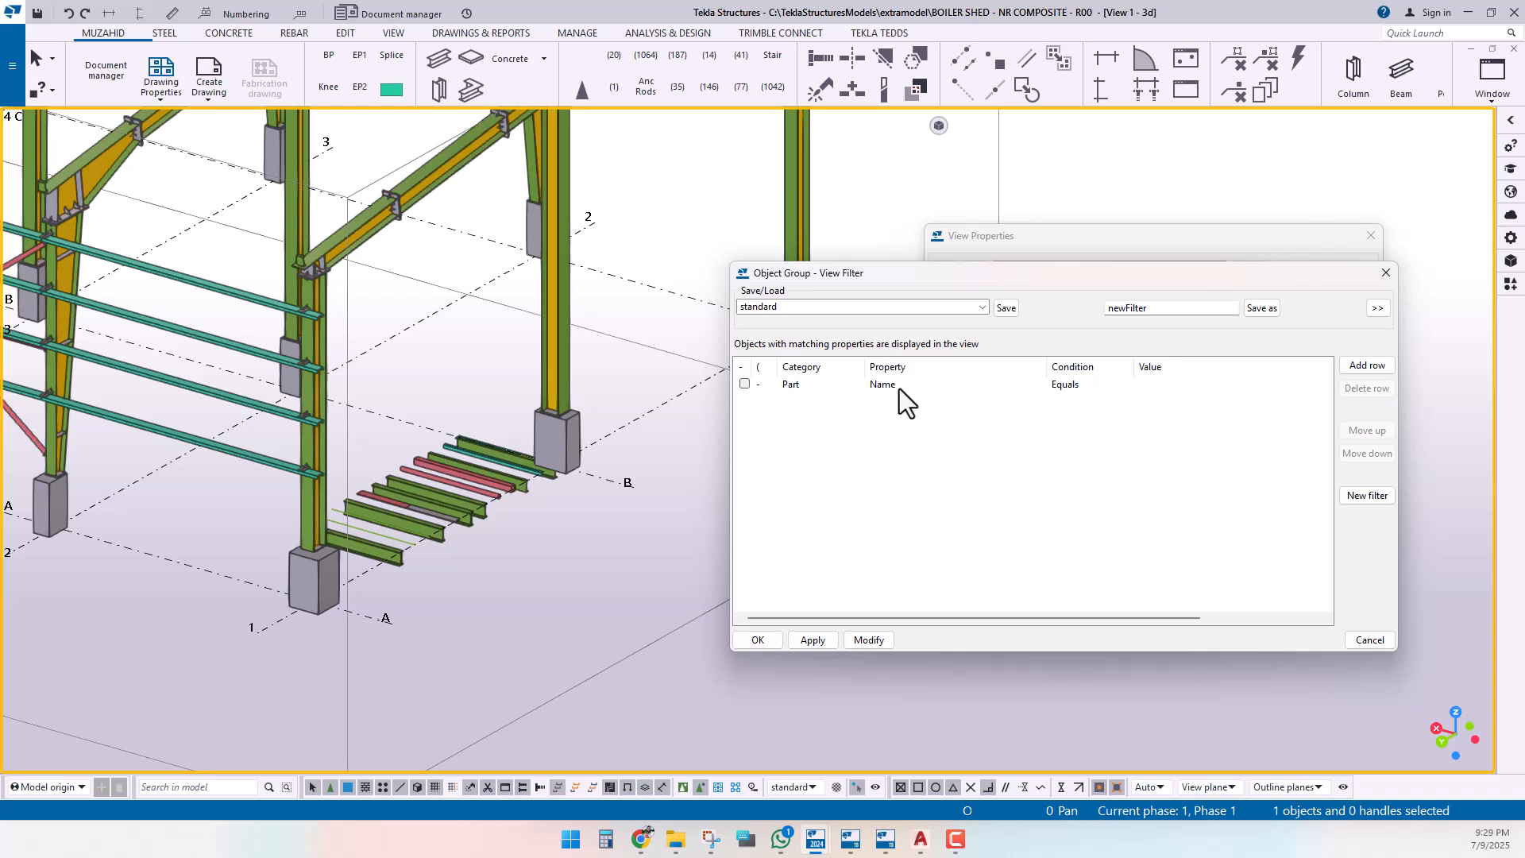
click(1361, 366)
click(1360, 365)
click(1361, 367)
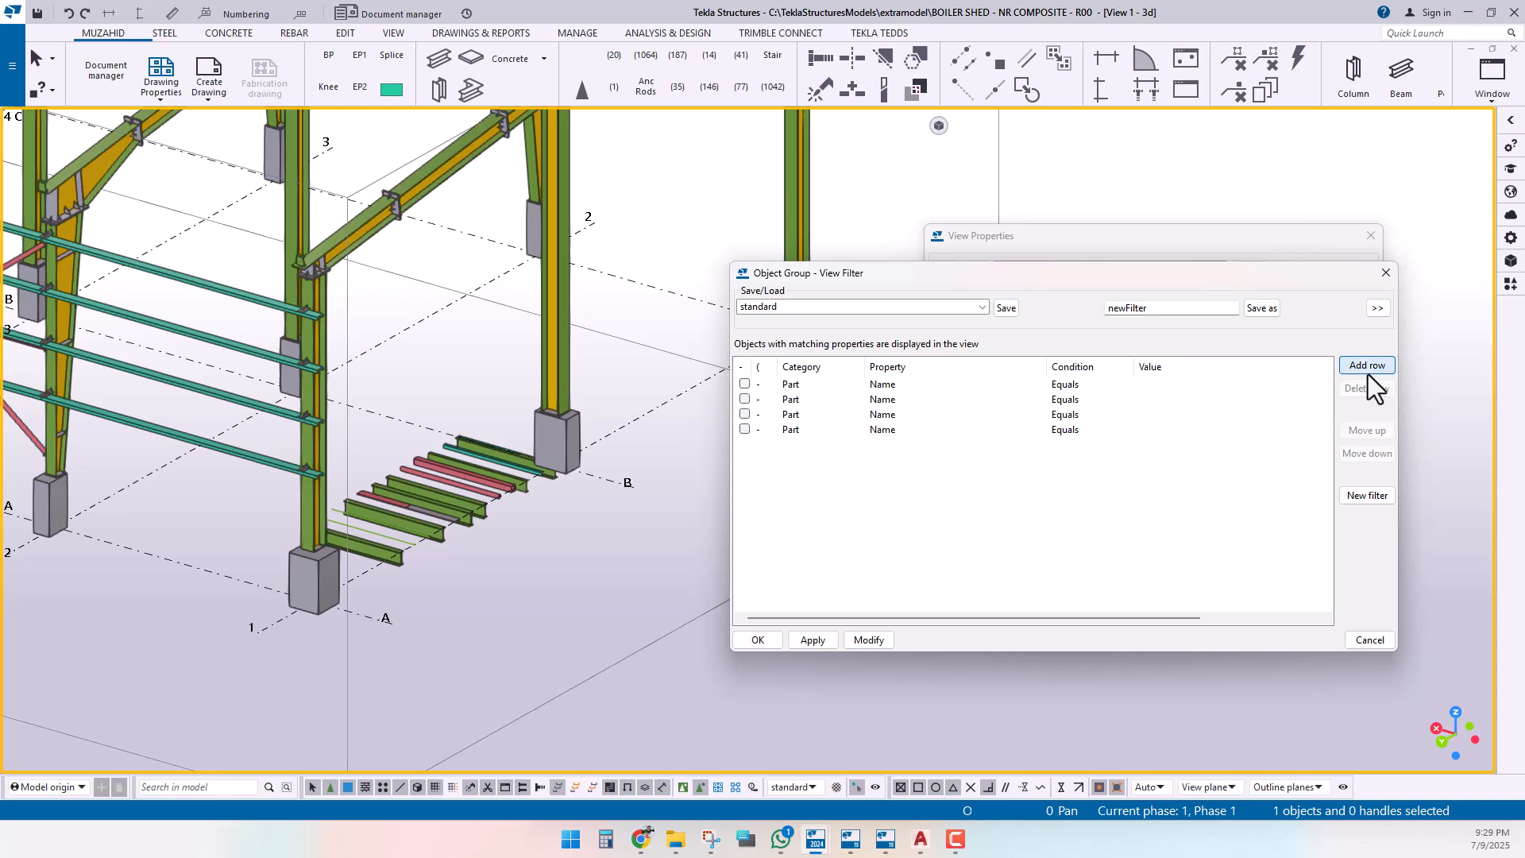
Step: Define the first filter row with category Object, property Object type and value Part
click(816, 387)
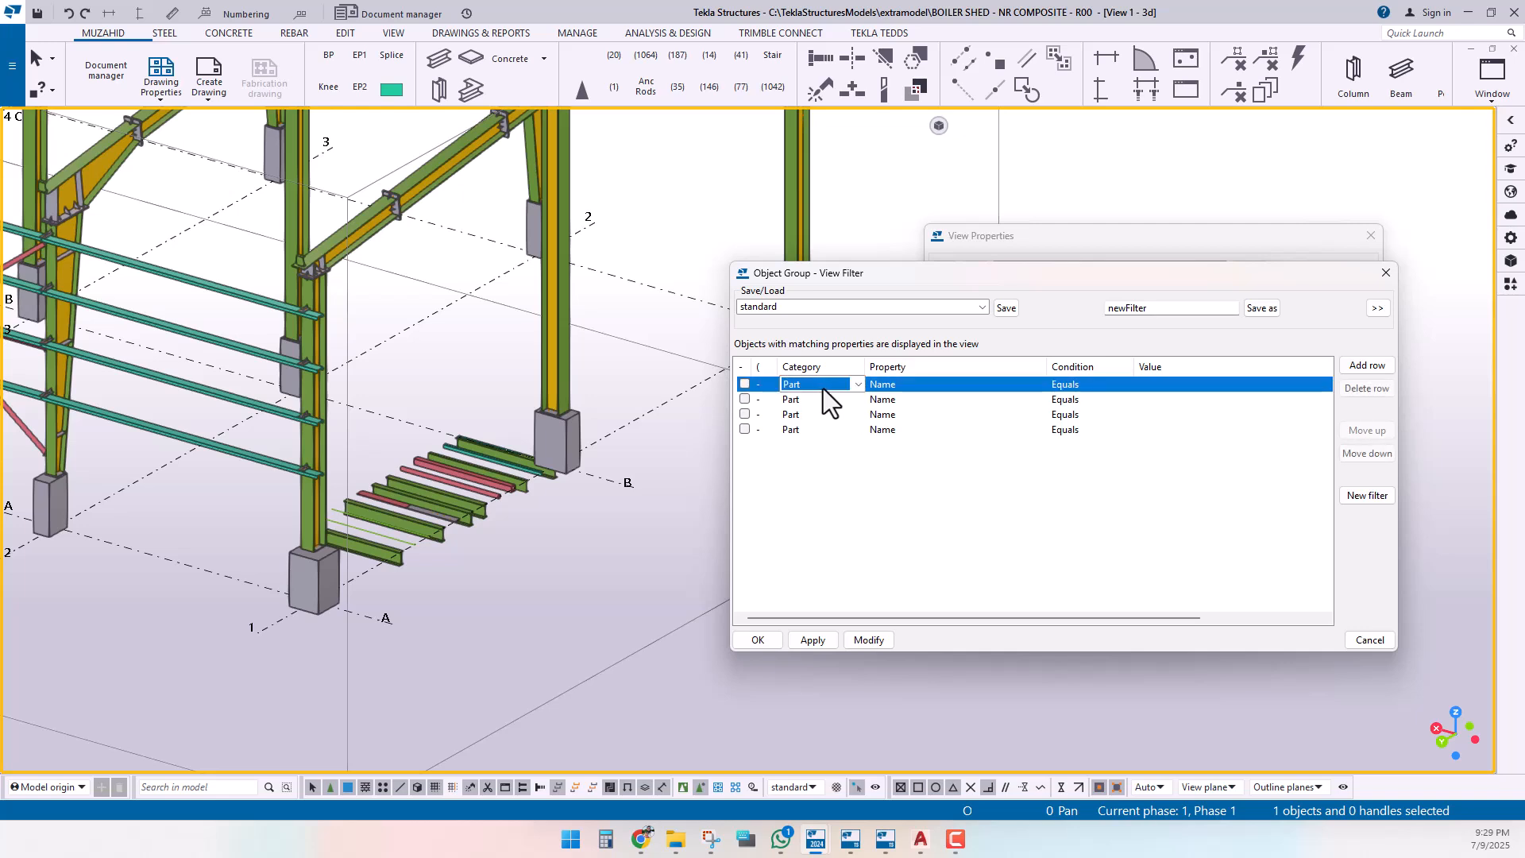
click(857, 384)
click(802, 589)
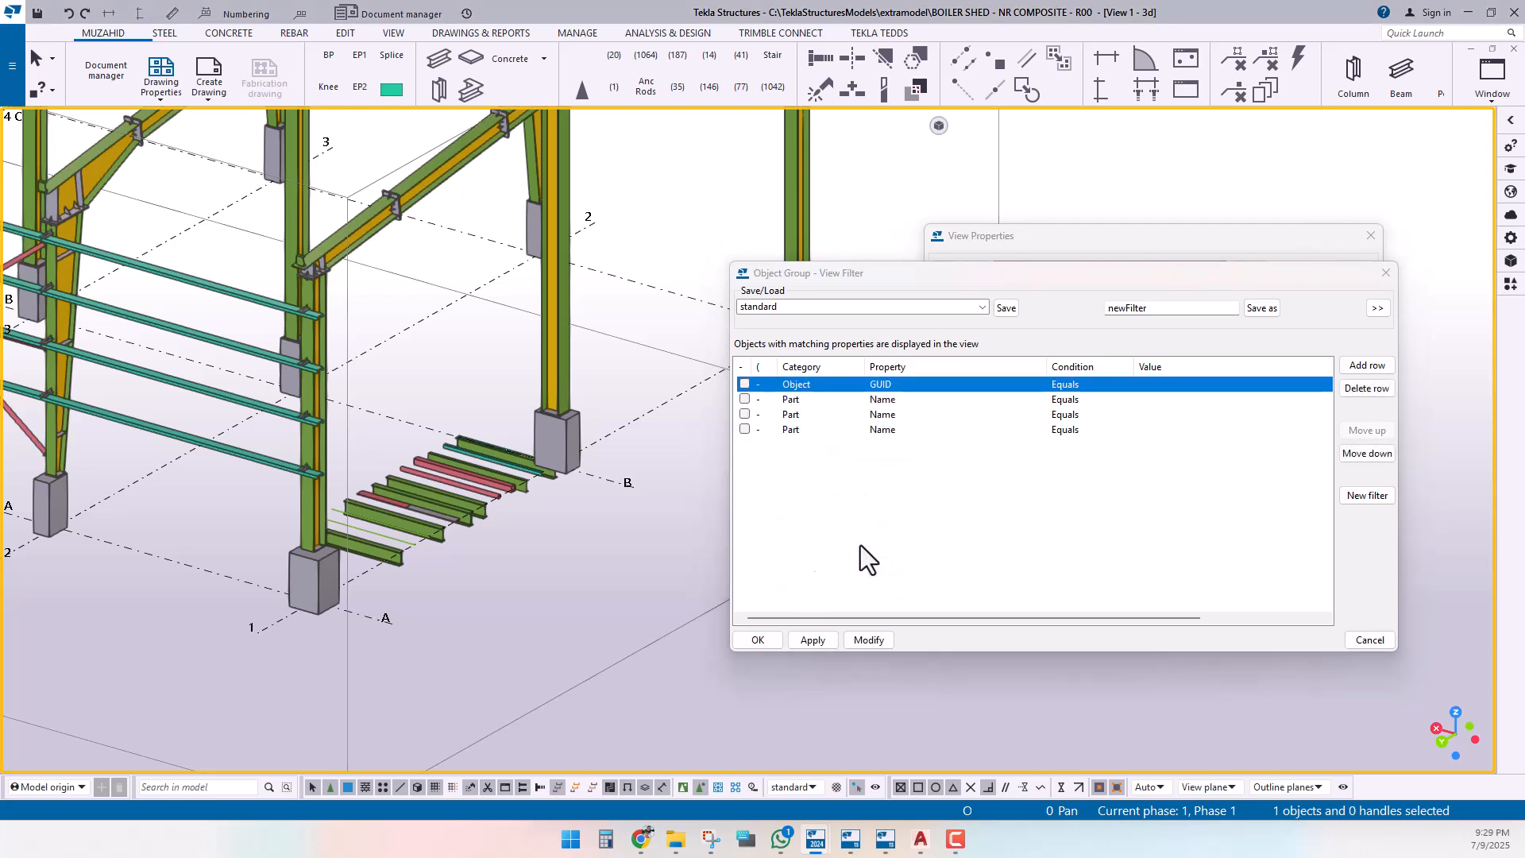
click(898, 386)
click(1039, 384)
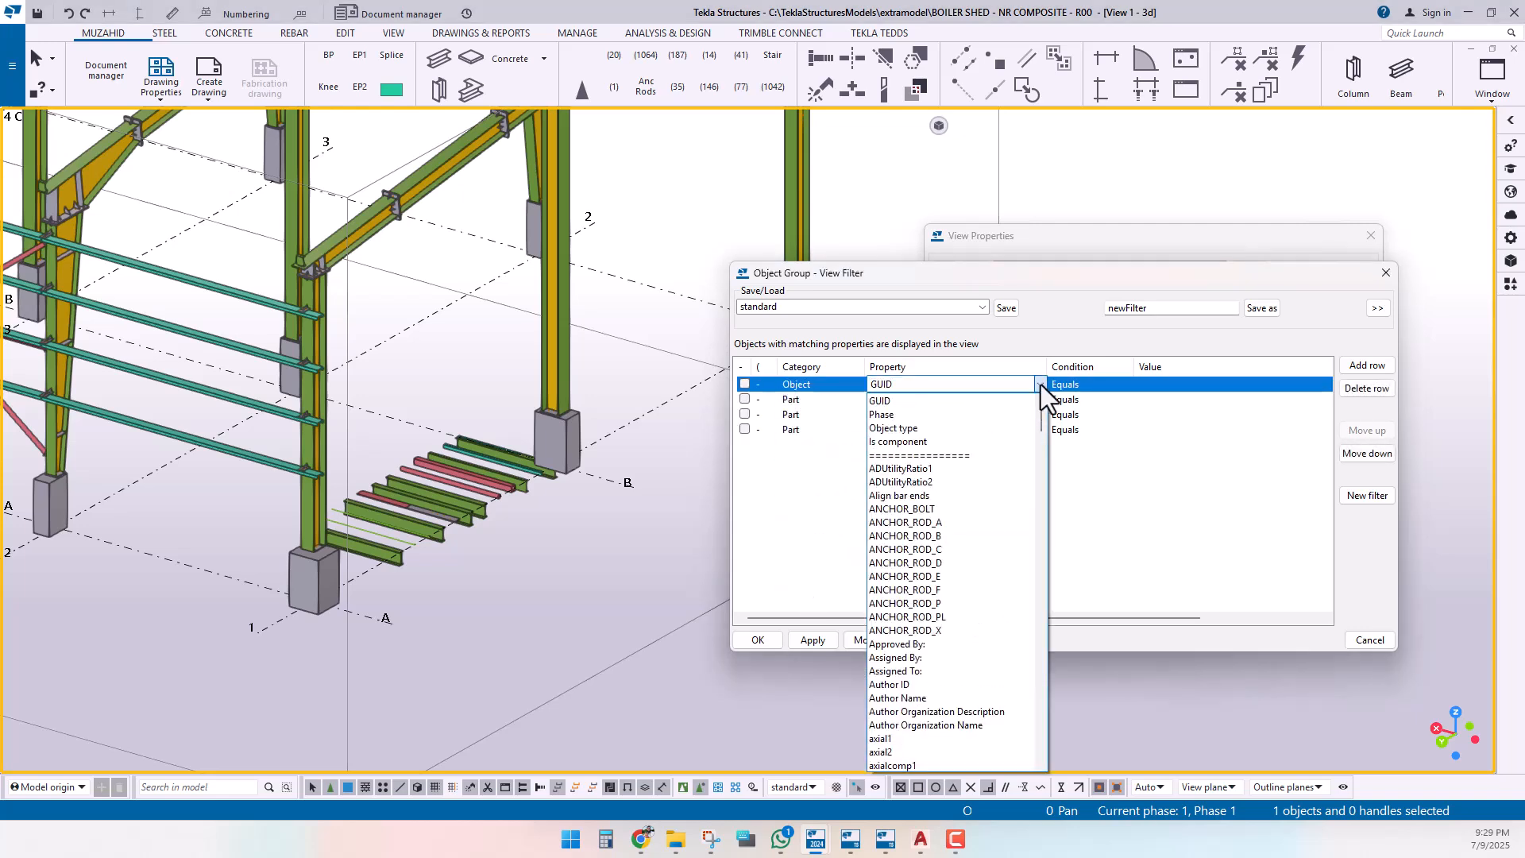
click(912, 429)
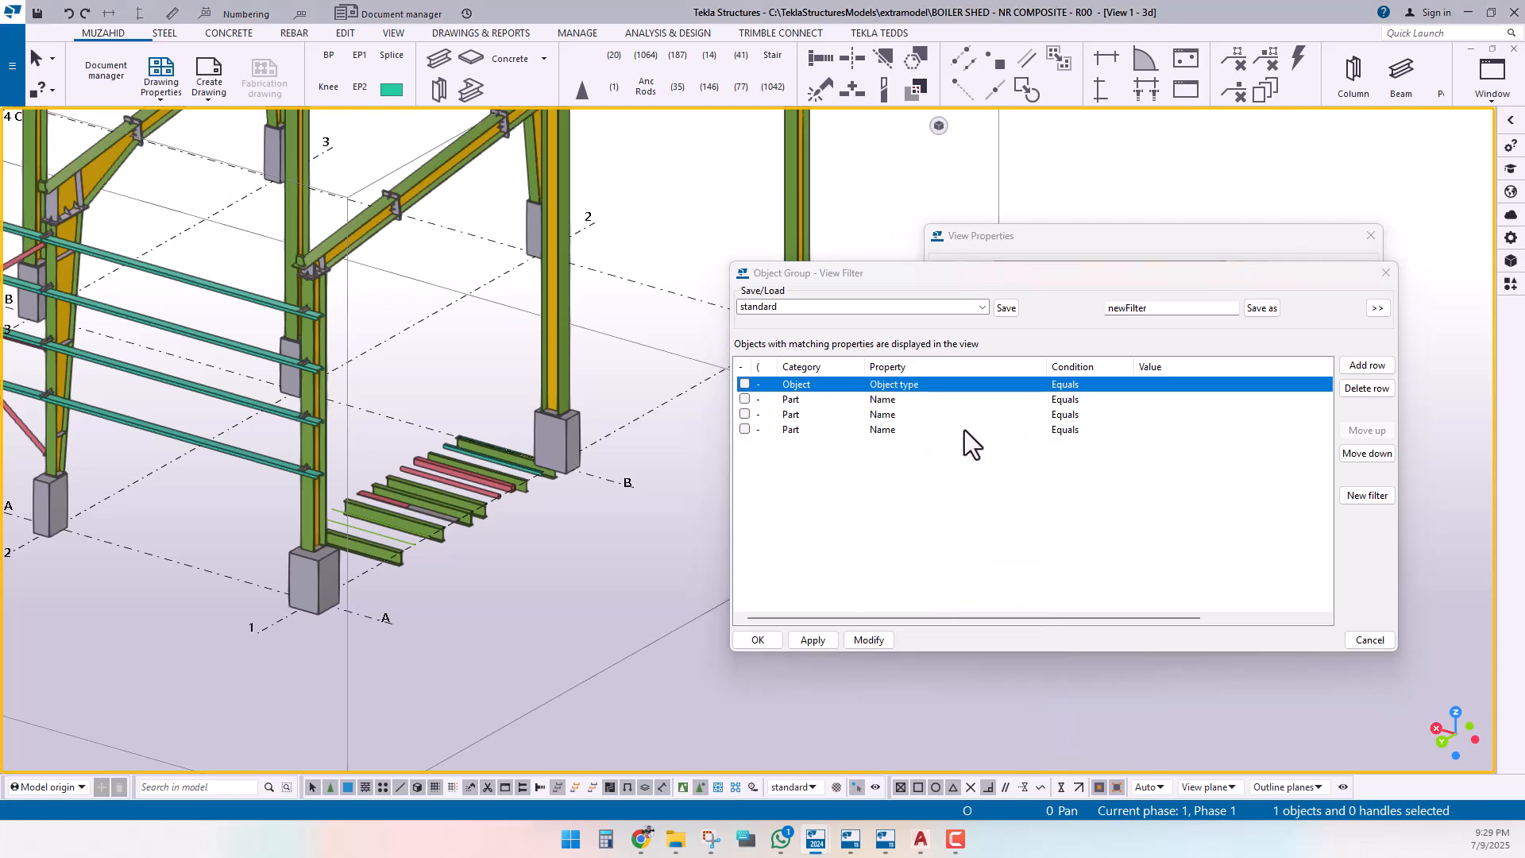
click(1161, 387)
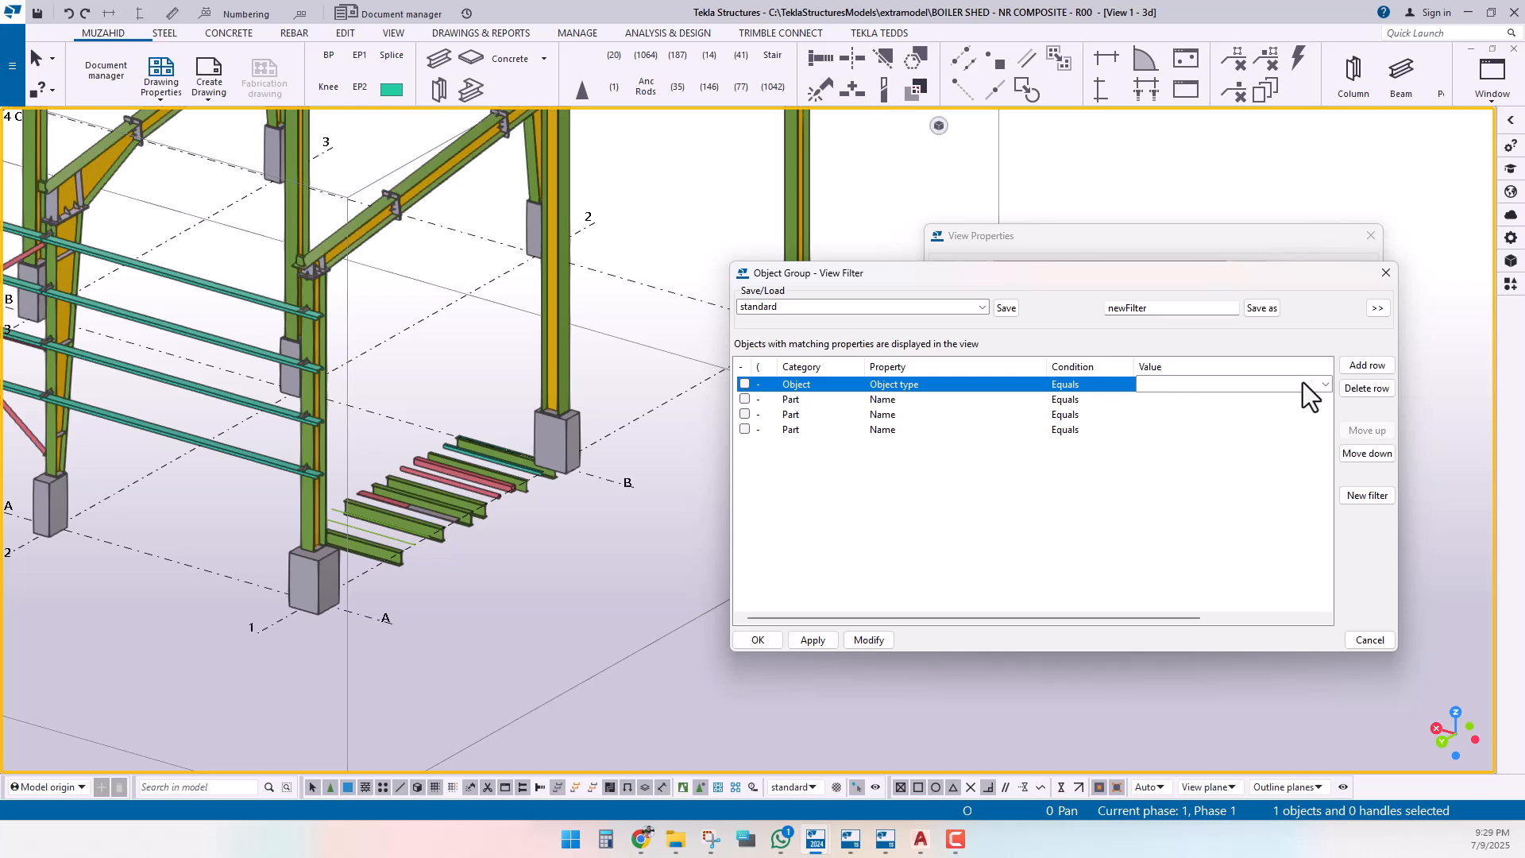
click(1325, 384)
click(1166, 441)
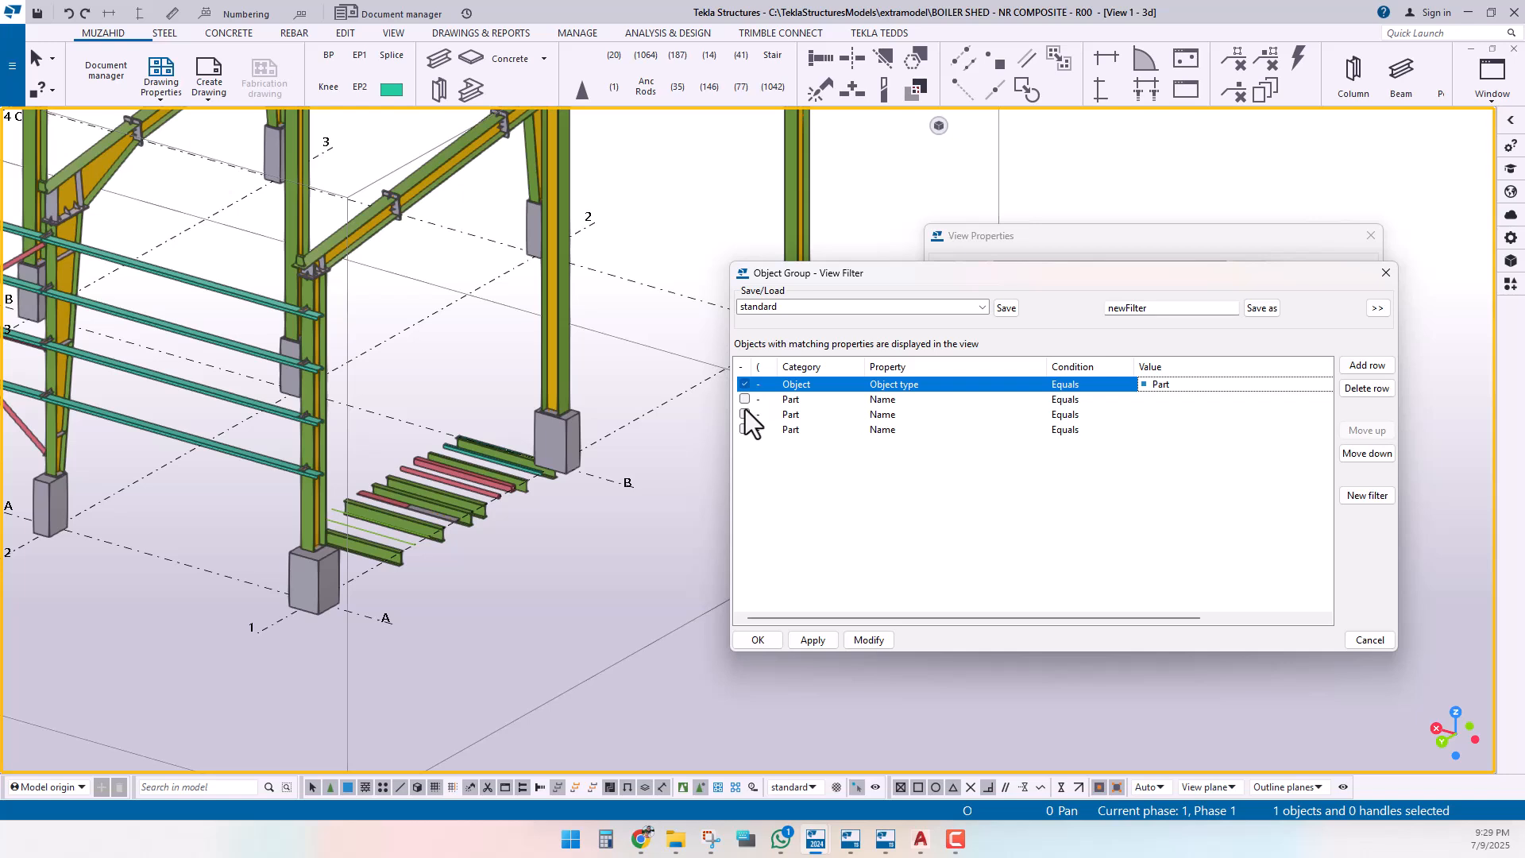
Step: Set the second filter row's category to Template and its property to PROFILE_TYPE
click(797, 405)
click(857, 399)
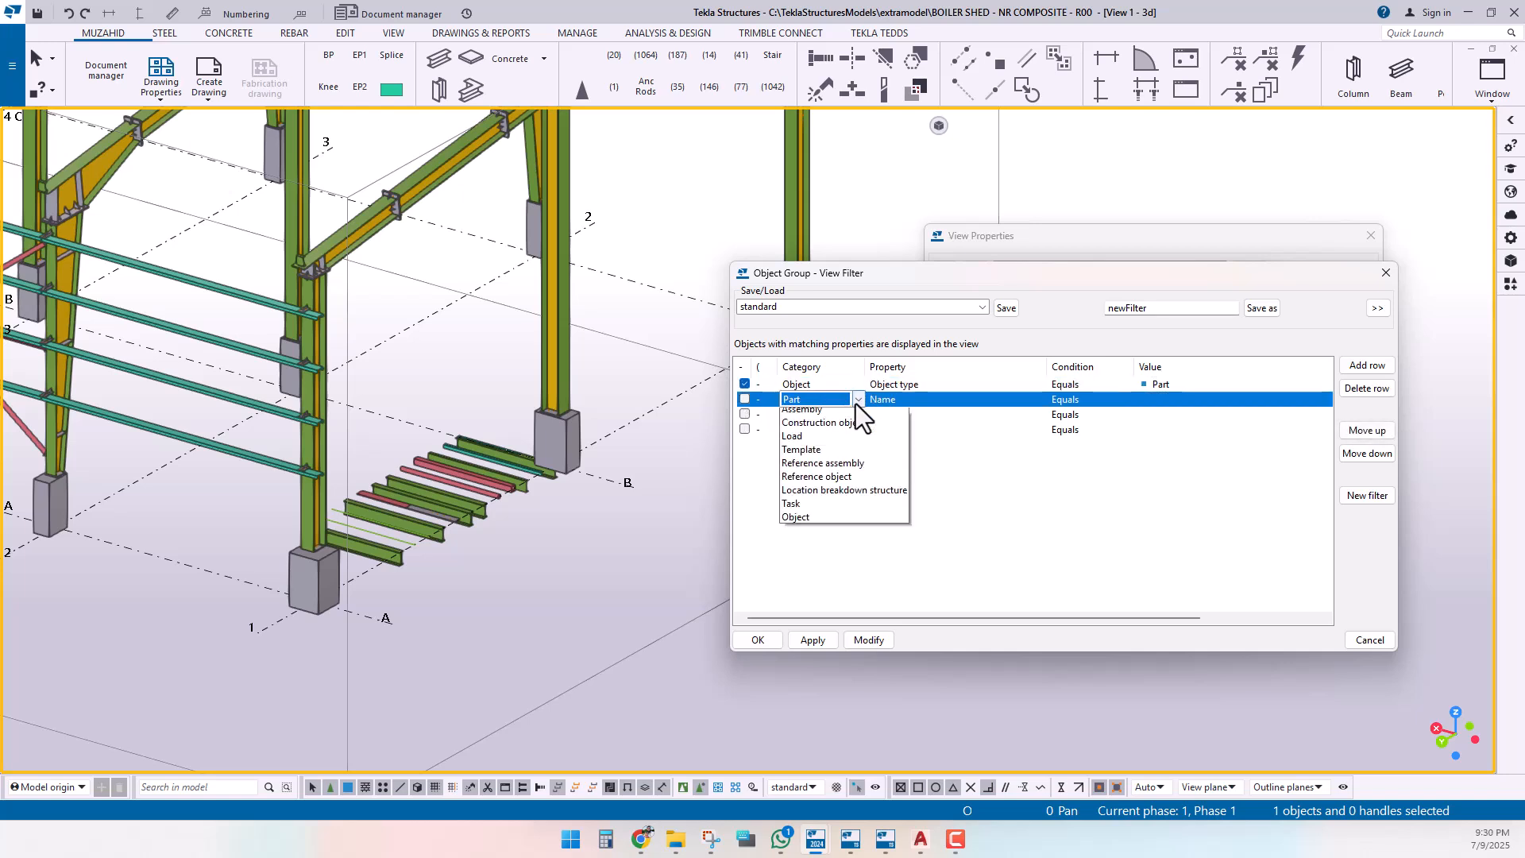
click(804, 538)
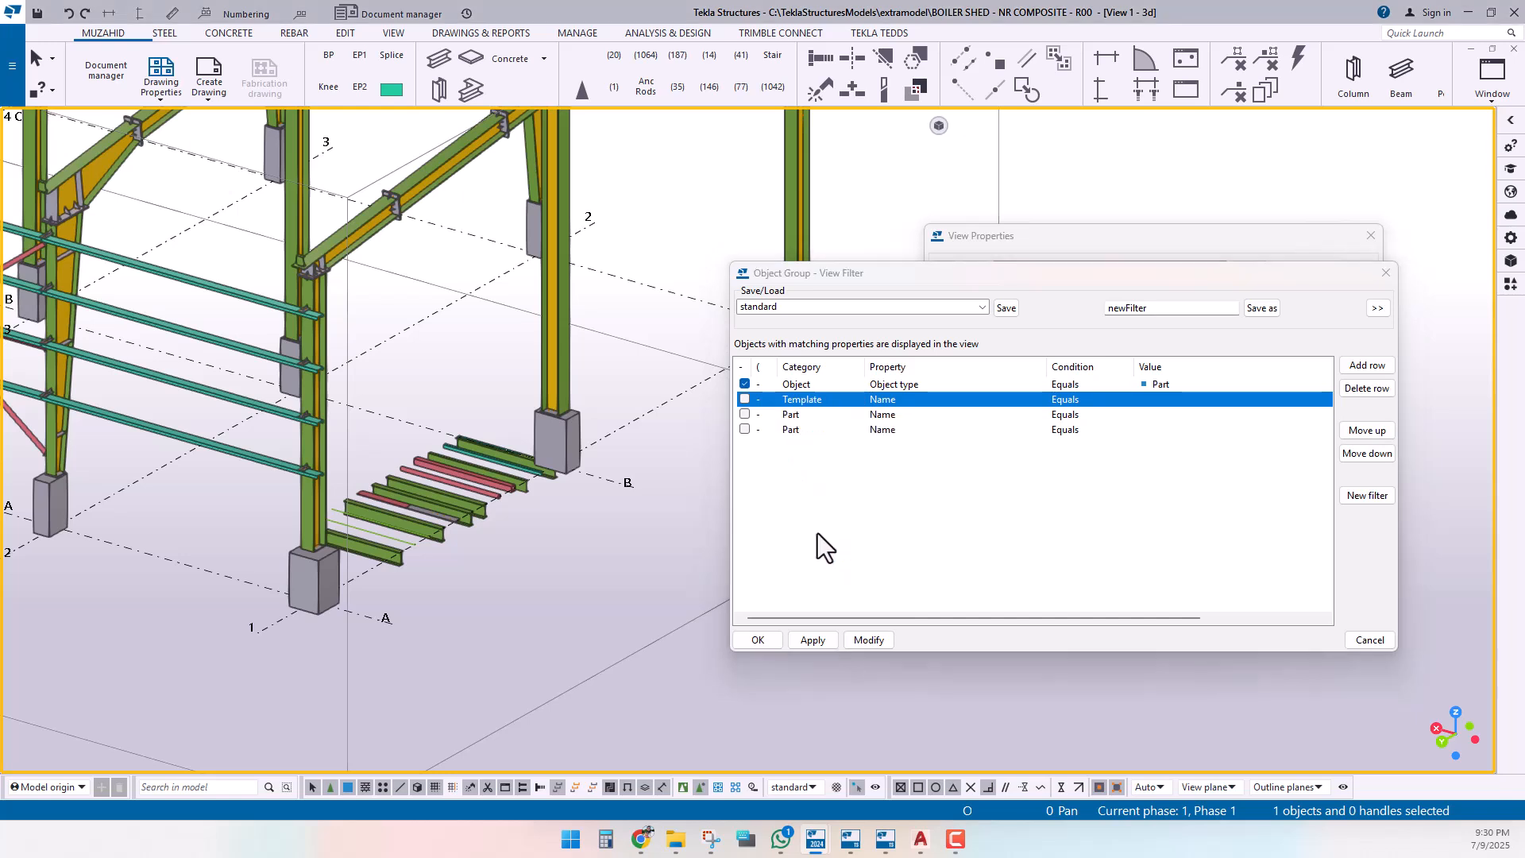
click(898, 405)
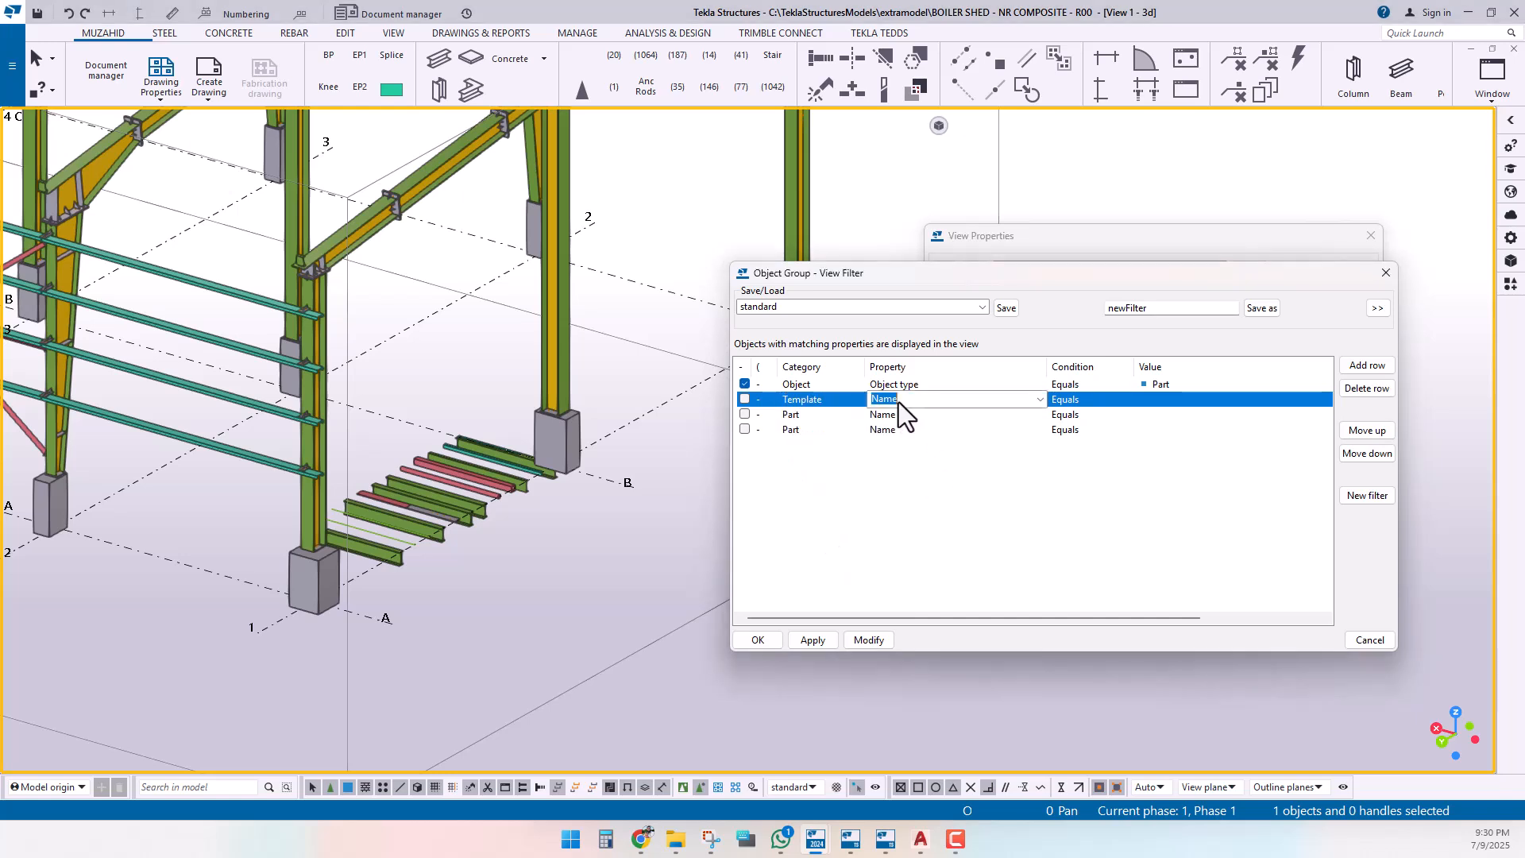
click(1037, 401)
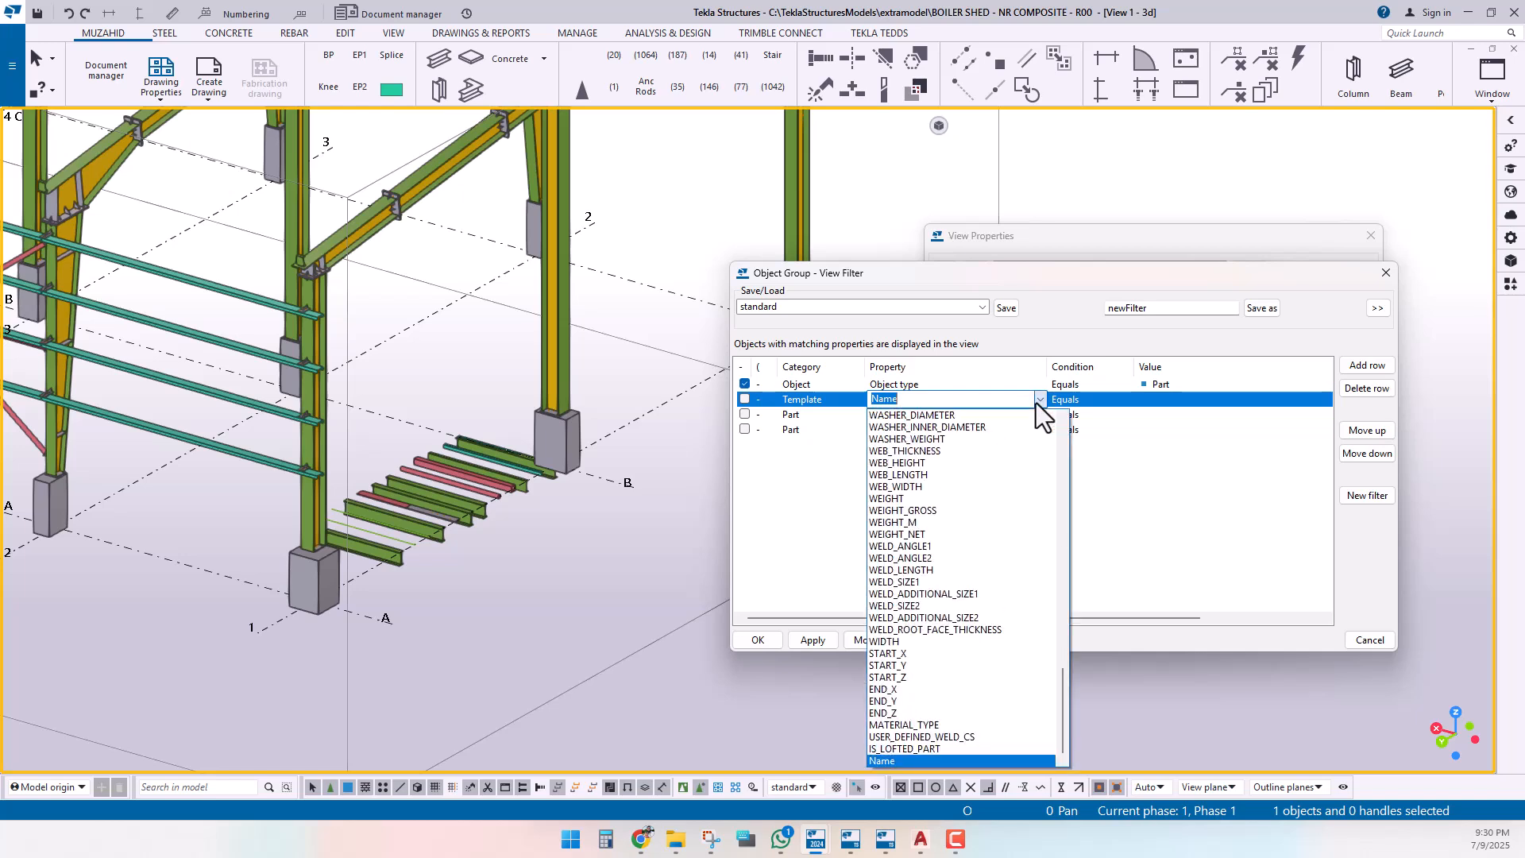
click(930, 400)
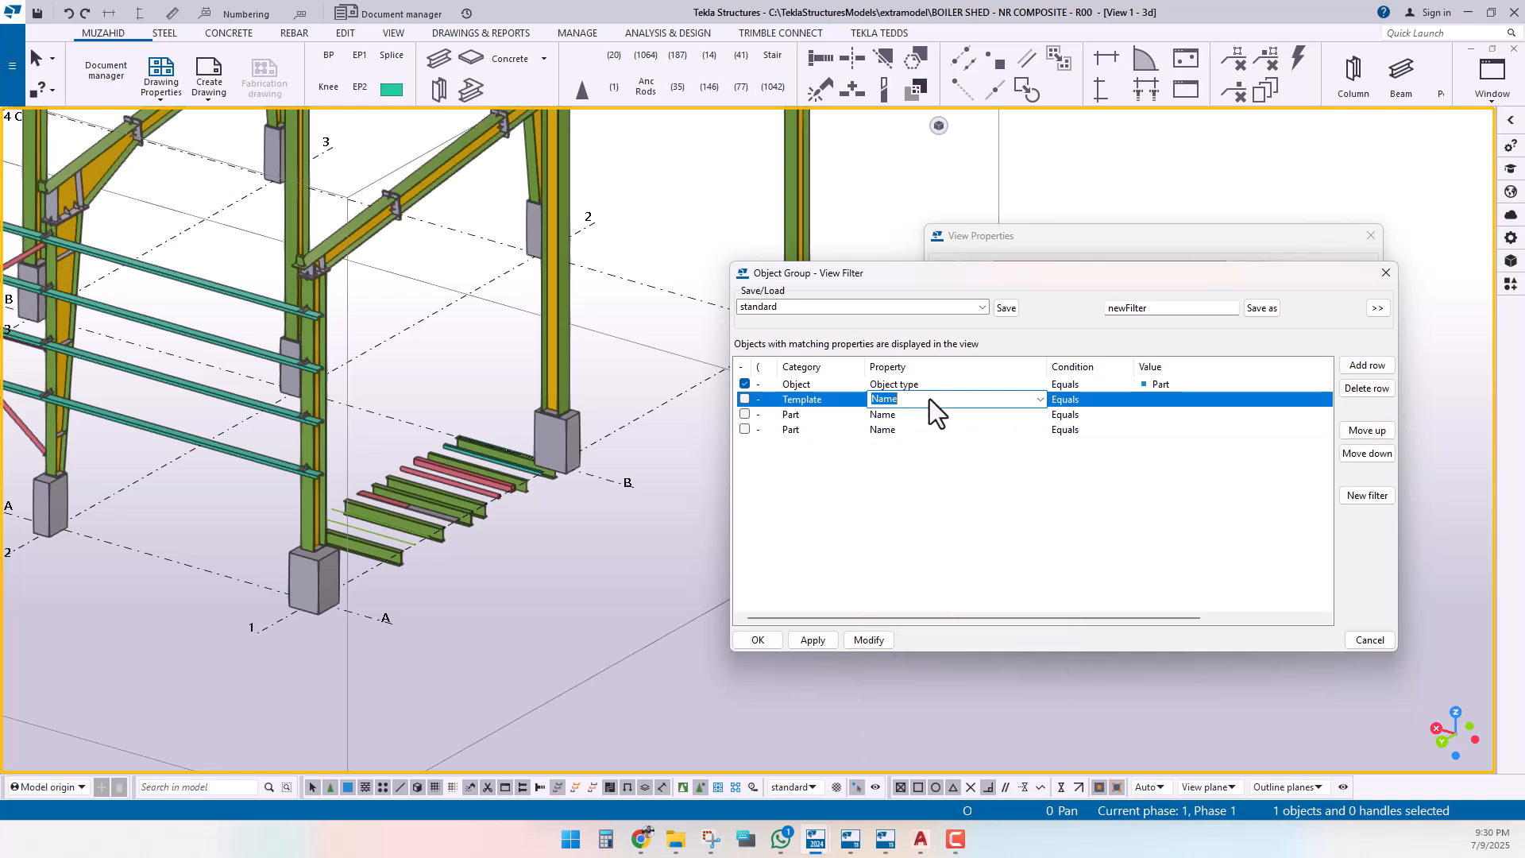
text(PROFILE_TYPE)
Step: Check the DSTV-NC profile types on the Tekla support page in the browser, and set the PROFILE_TYPE row's value to I
click(1183, 401)
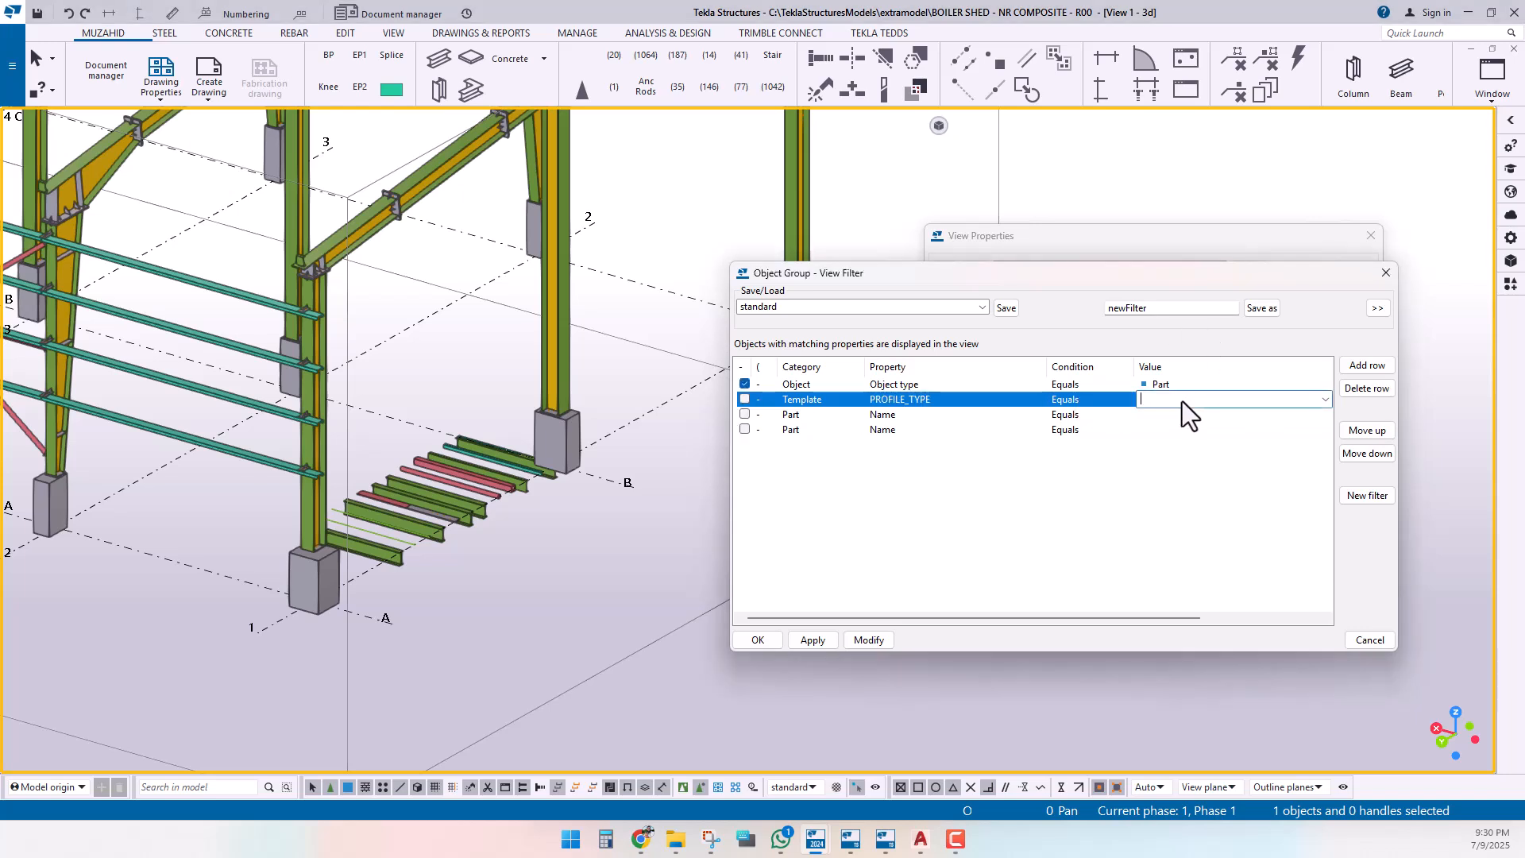
click(648, 838)
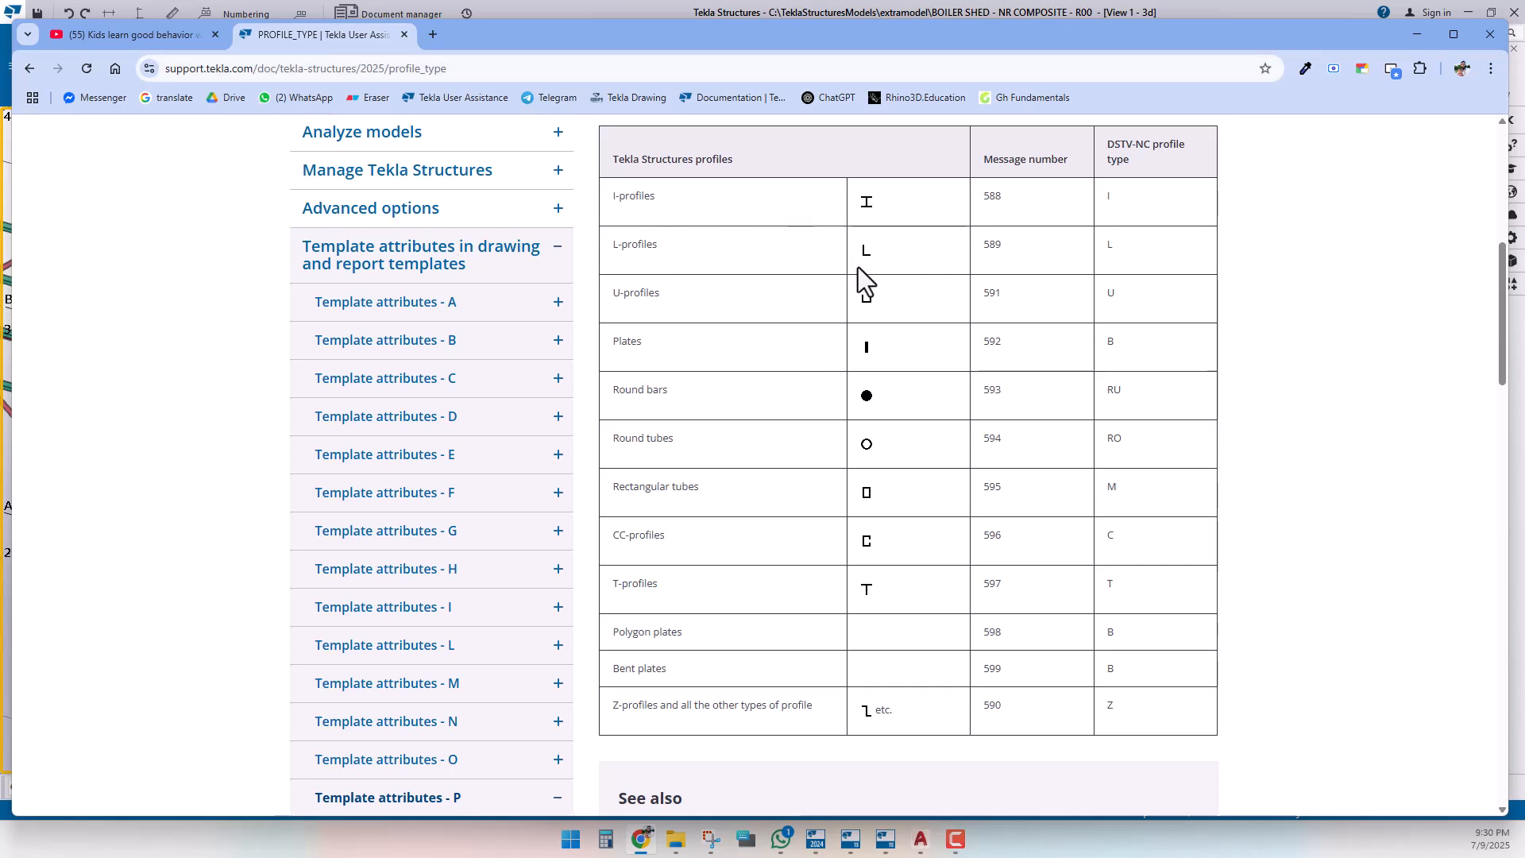
scroll(858, 280, up, 1)
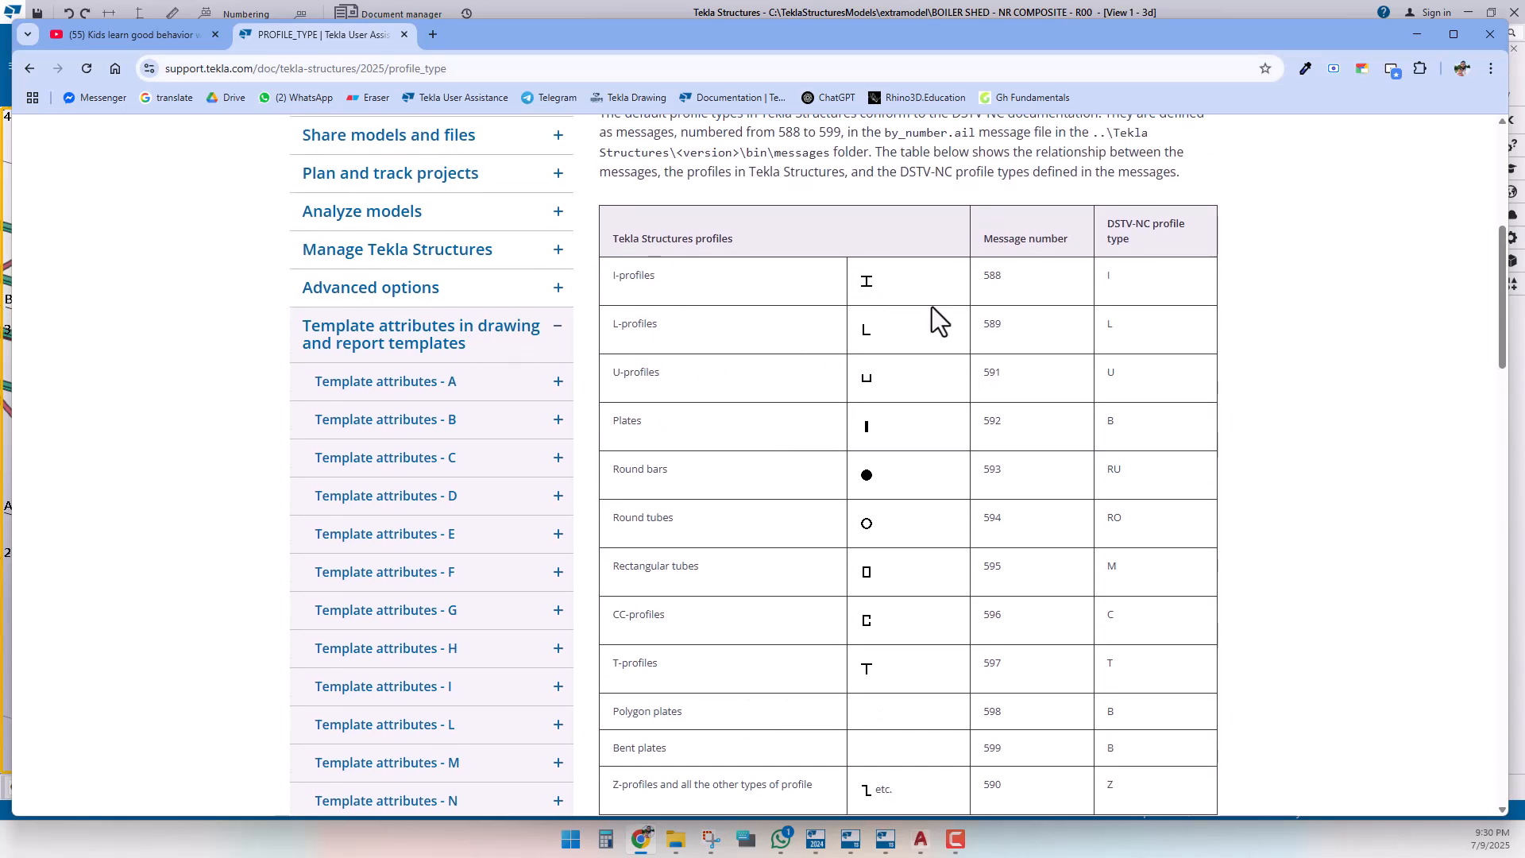
scroll(679, 278, down, 1)
scroll(695, 282, up, 1)
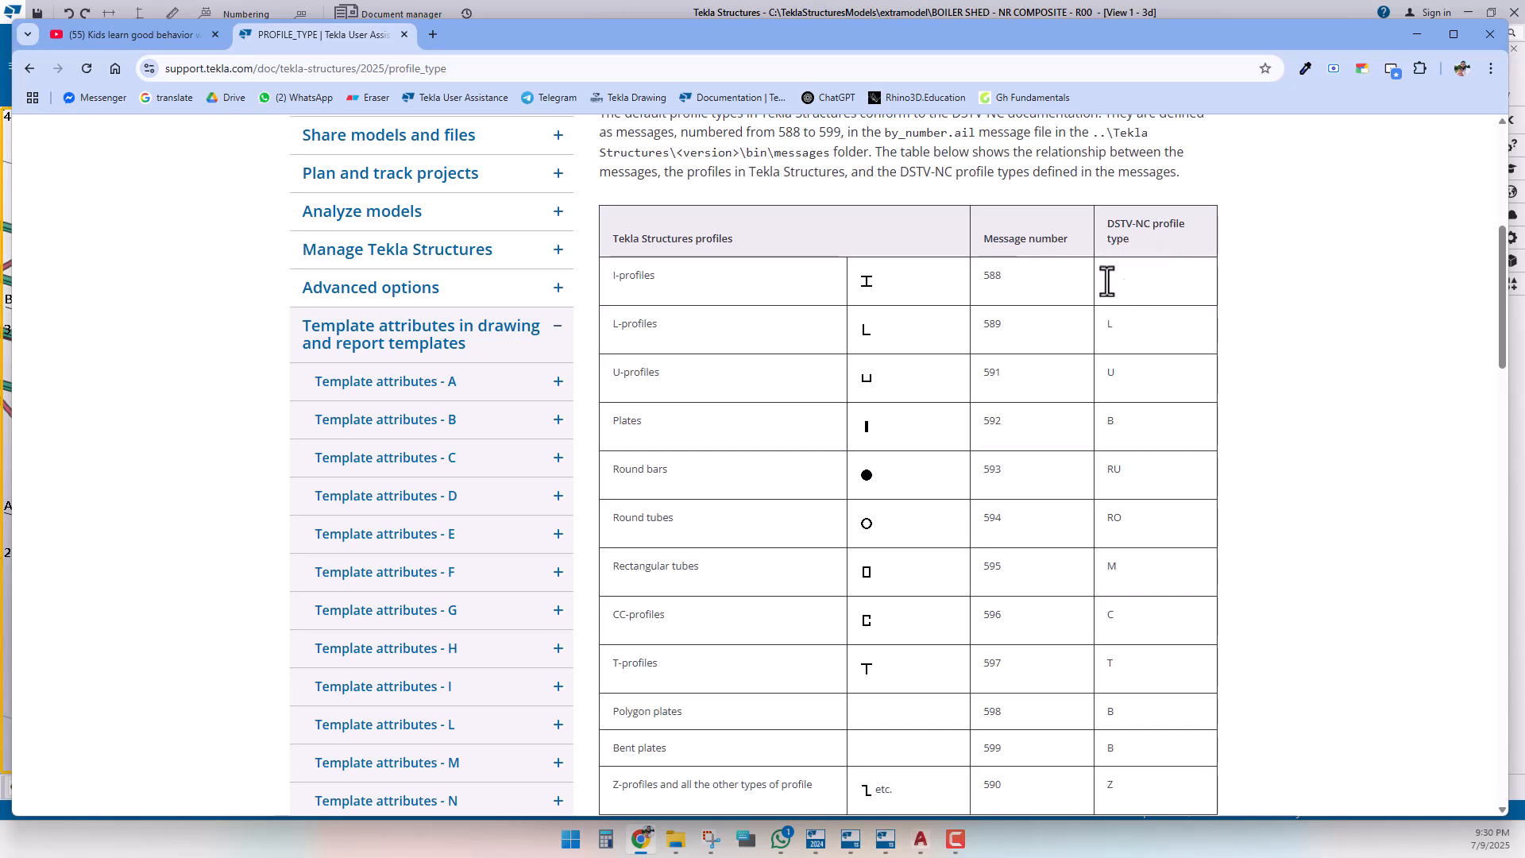
click(1422, 37)
click(1159, 399)
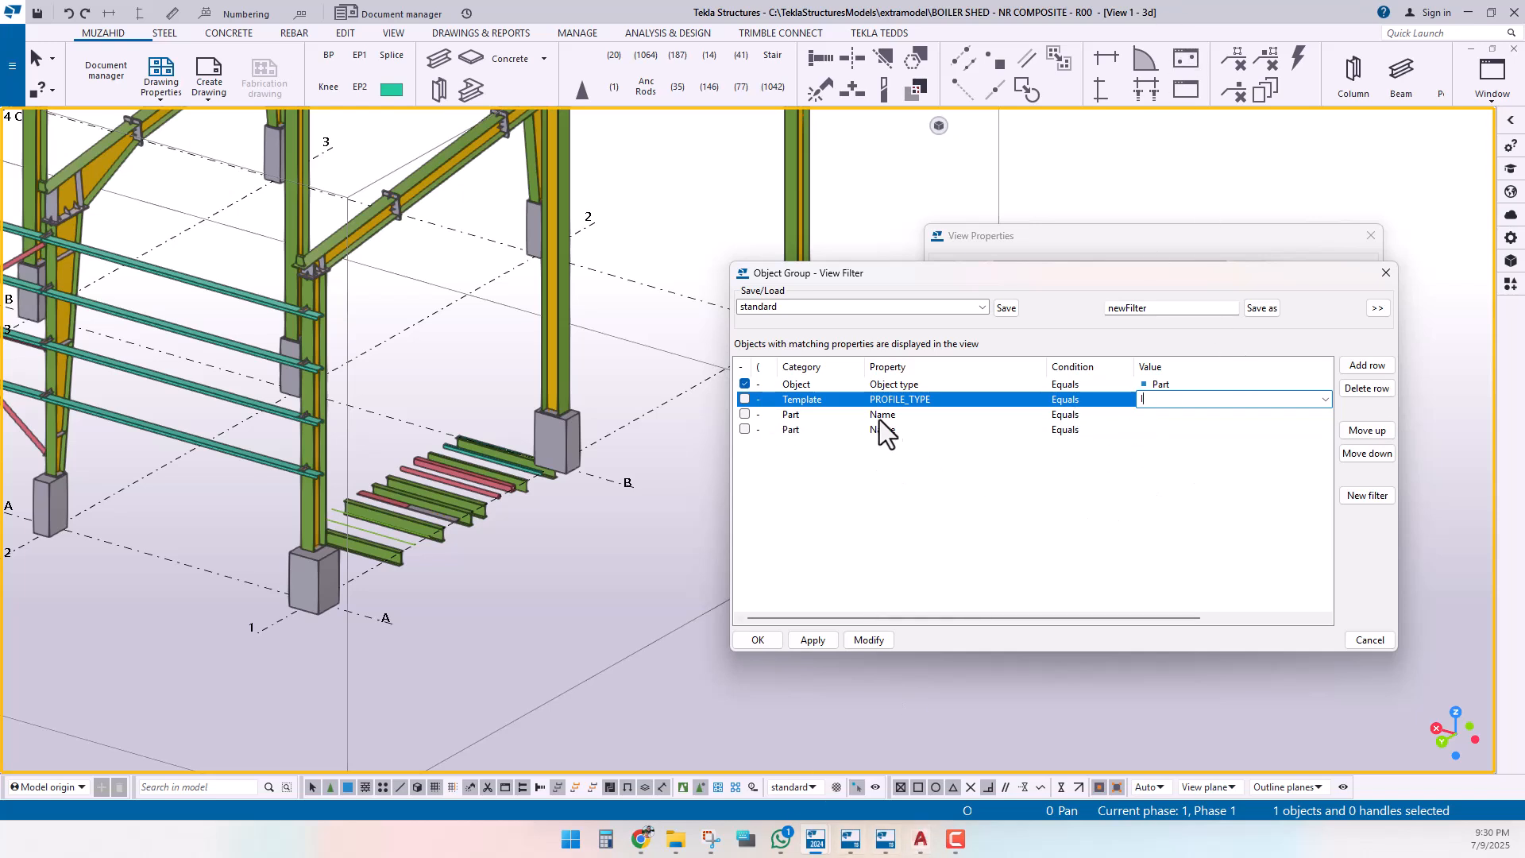
text(I)
Step: Define the third filter row with category Template, property MATERIAL_TYPE and value B
click(794, 414)
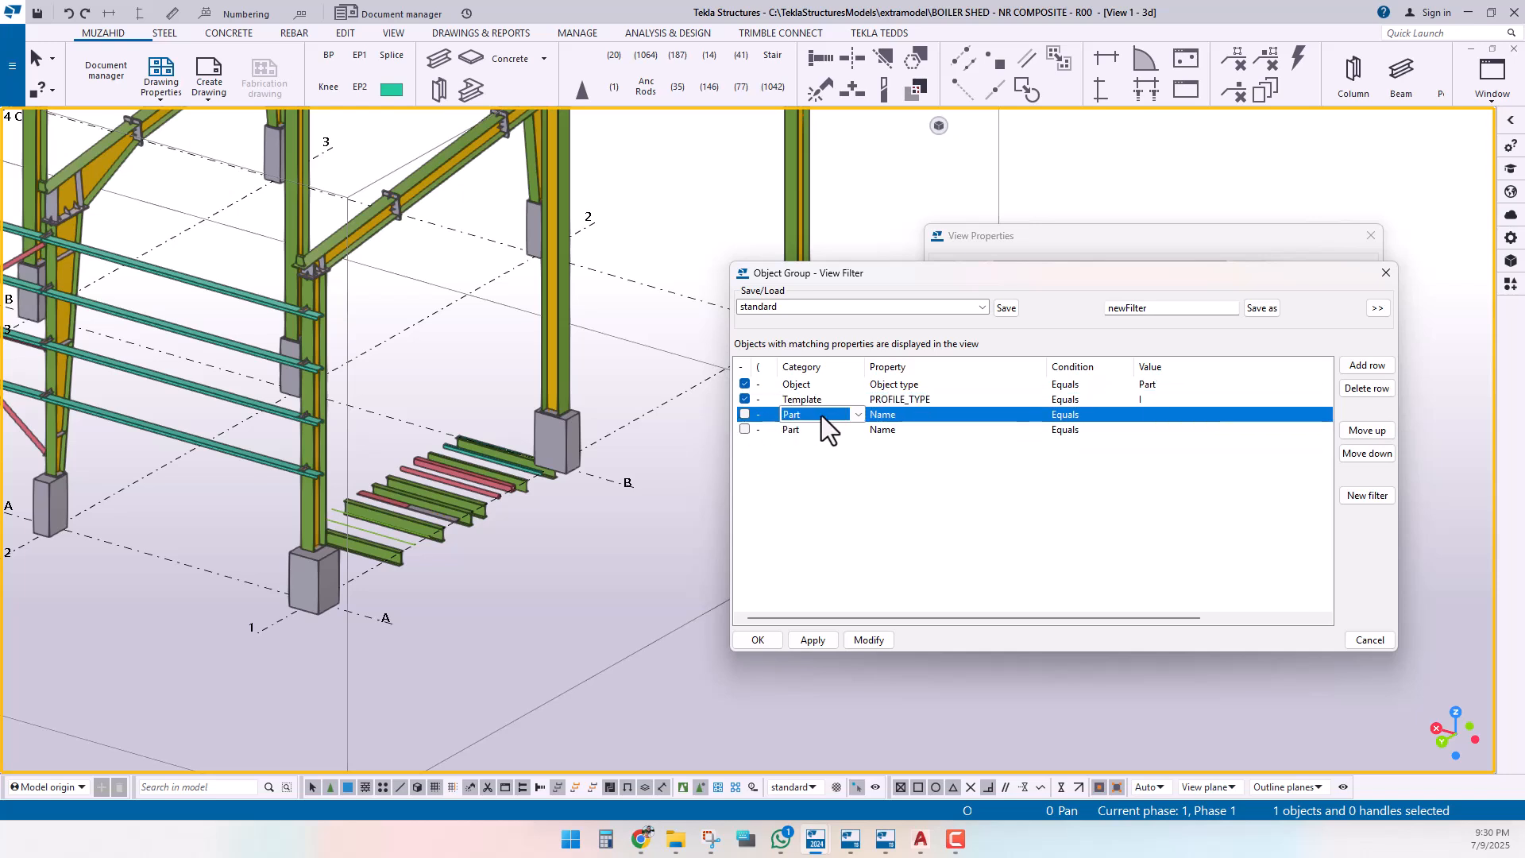
click(834, 419)
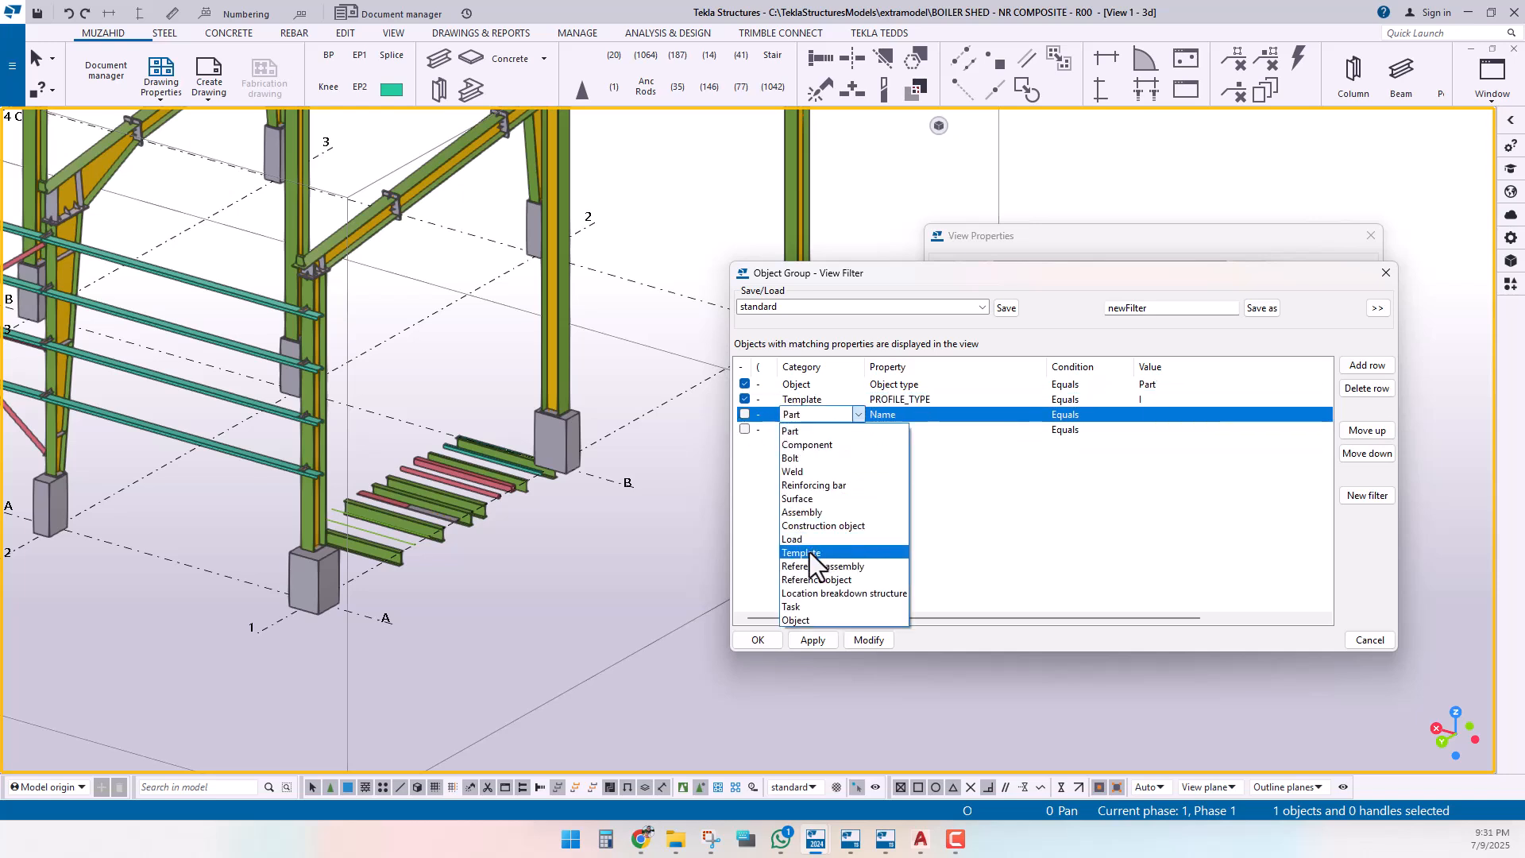
click(809, 551)
click(904, 415)
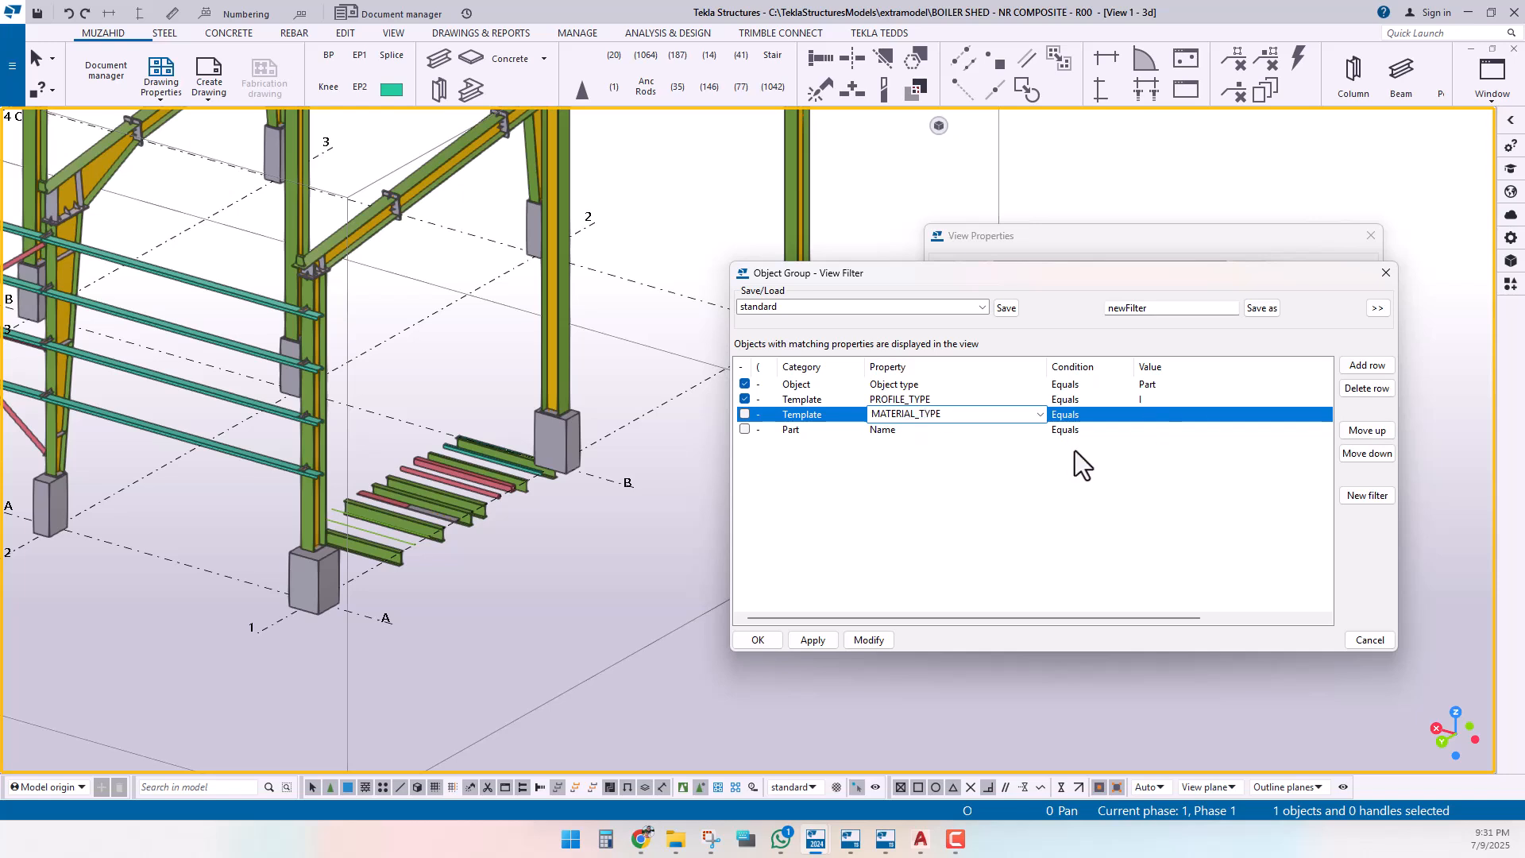
click(1156, 414)
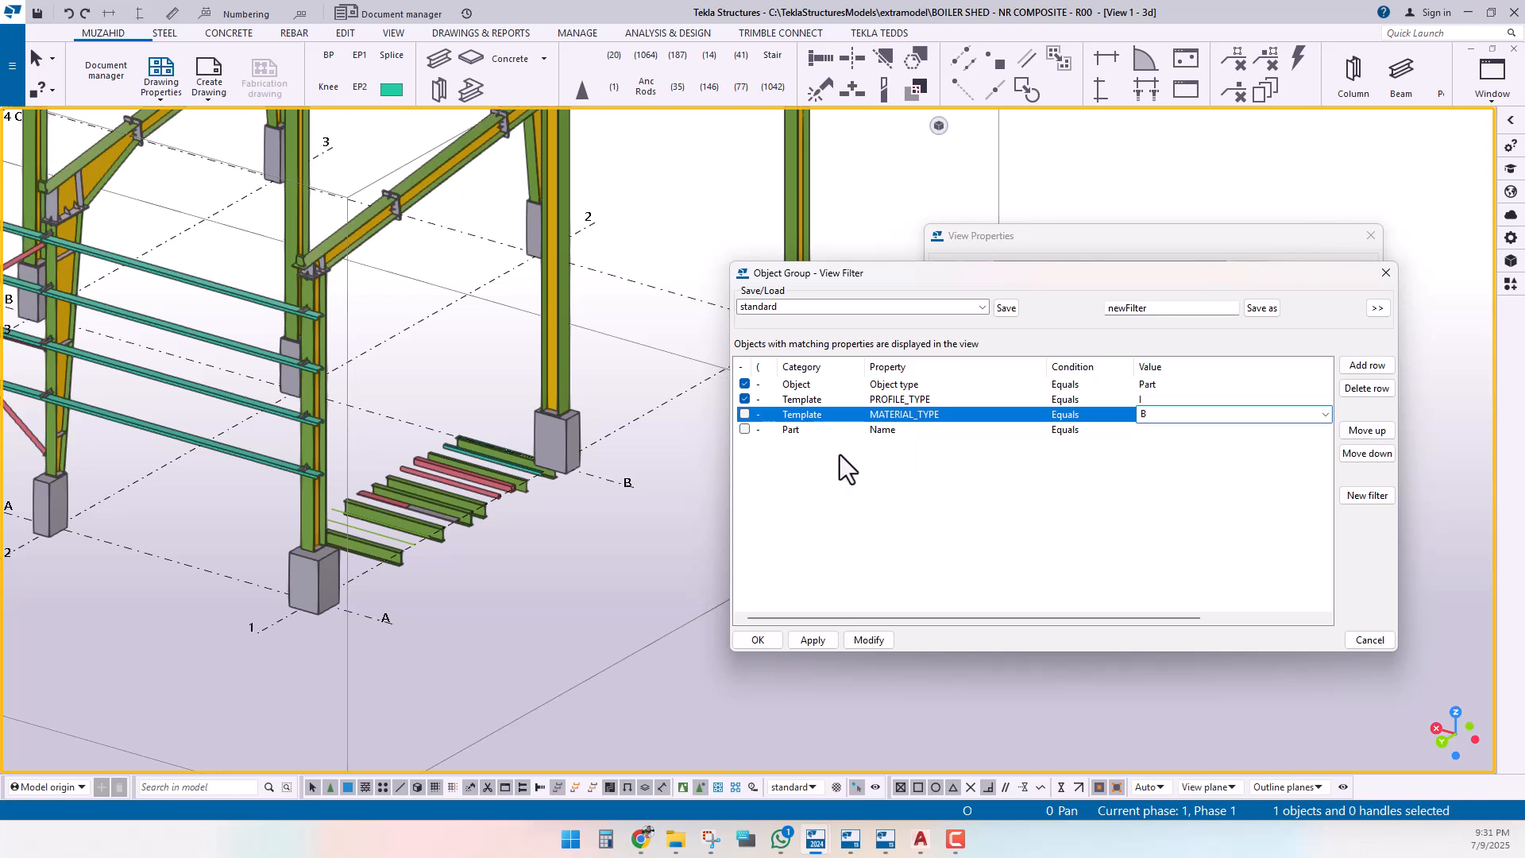
Step: Keep the fourth filter row on the Part category's Name property and set its value to *COLUMN
click(808, 428)
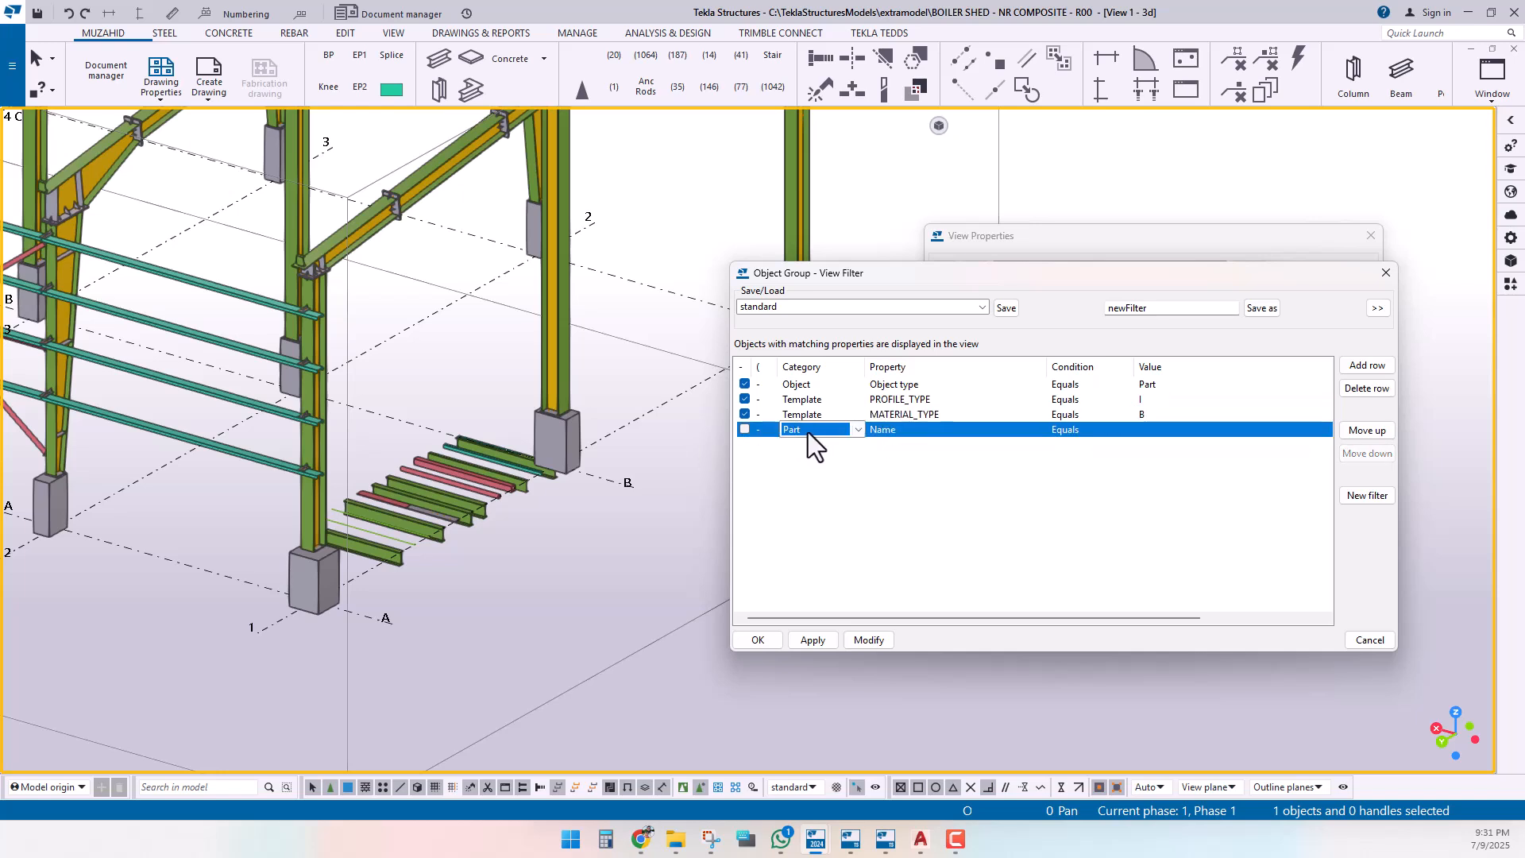
click(926, 428)
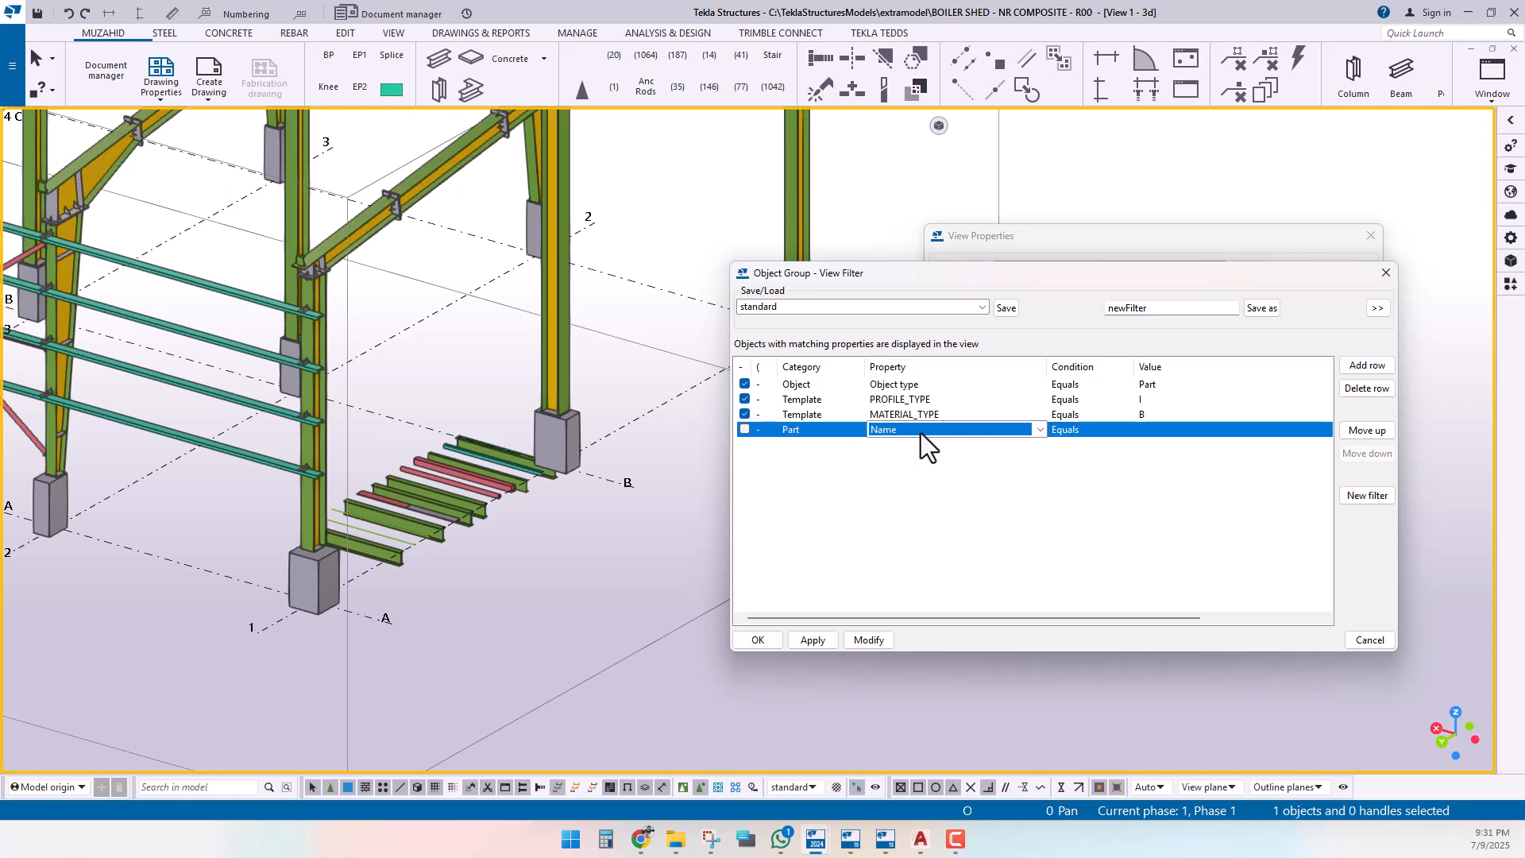
click(1170, 431)
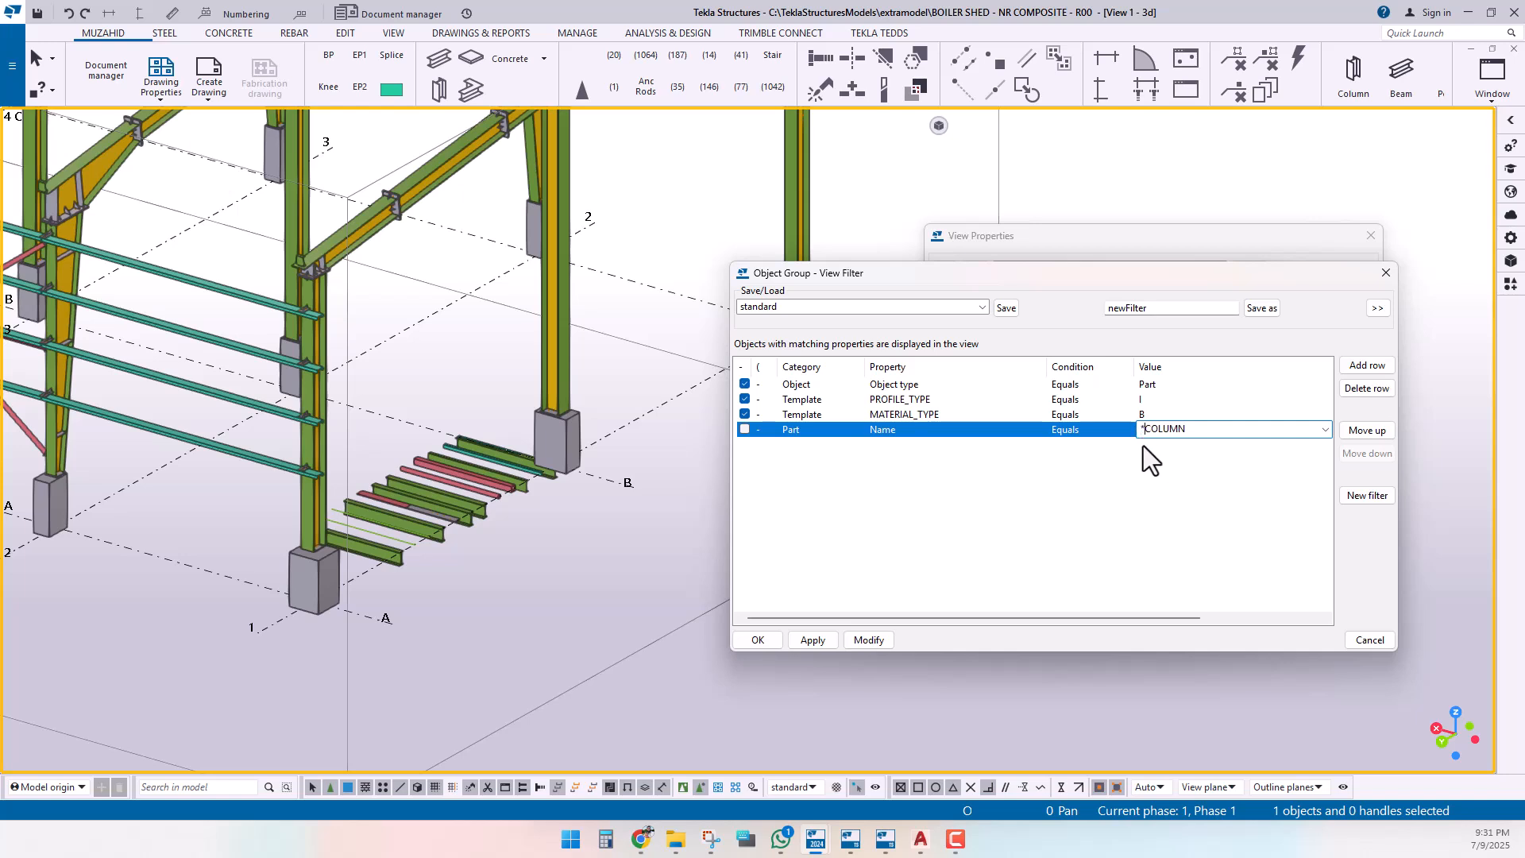
Step: Change the Name row's value to *STEEL_COLUMN and its condition to Contains
text(STEEL_)
click(1066, 433)
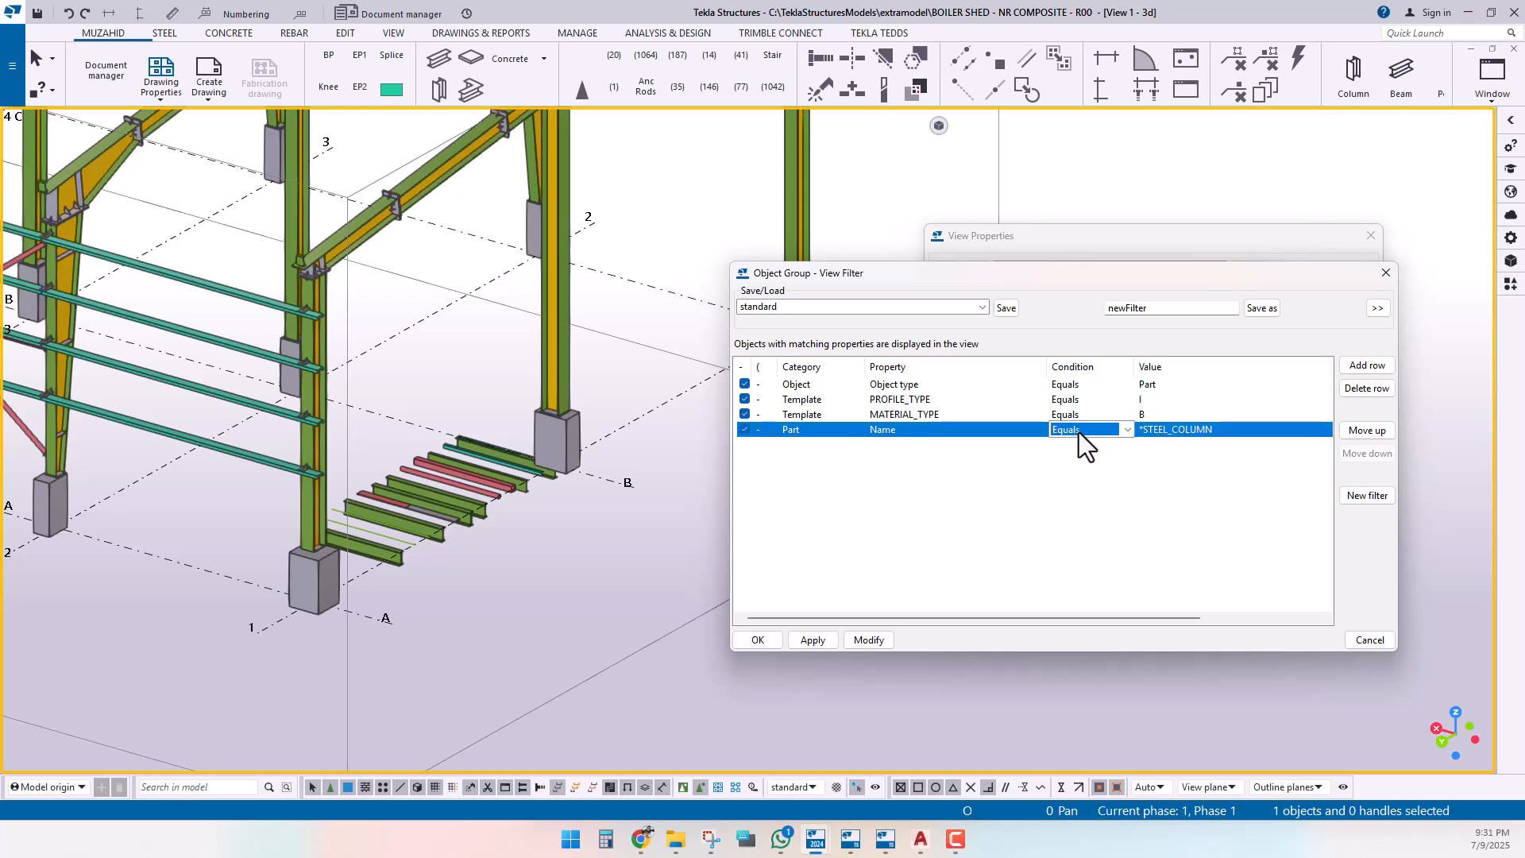
click(1076, 432)
click(1085, 527)
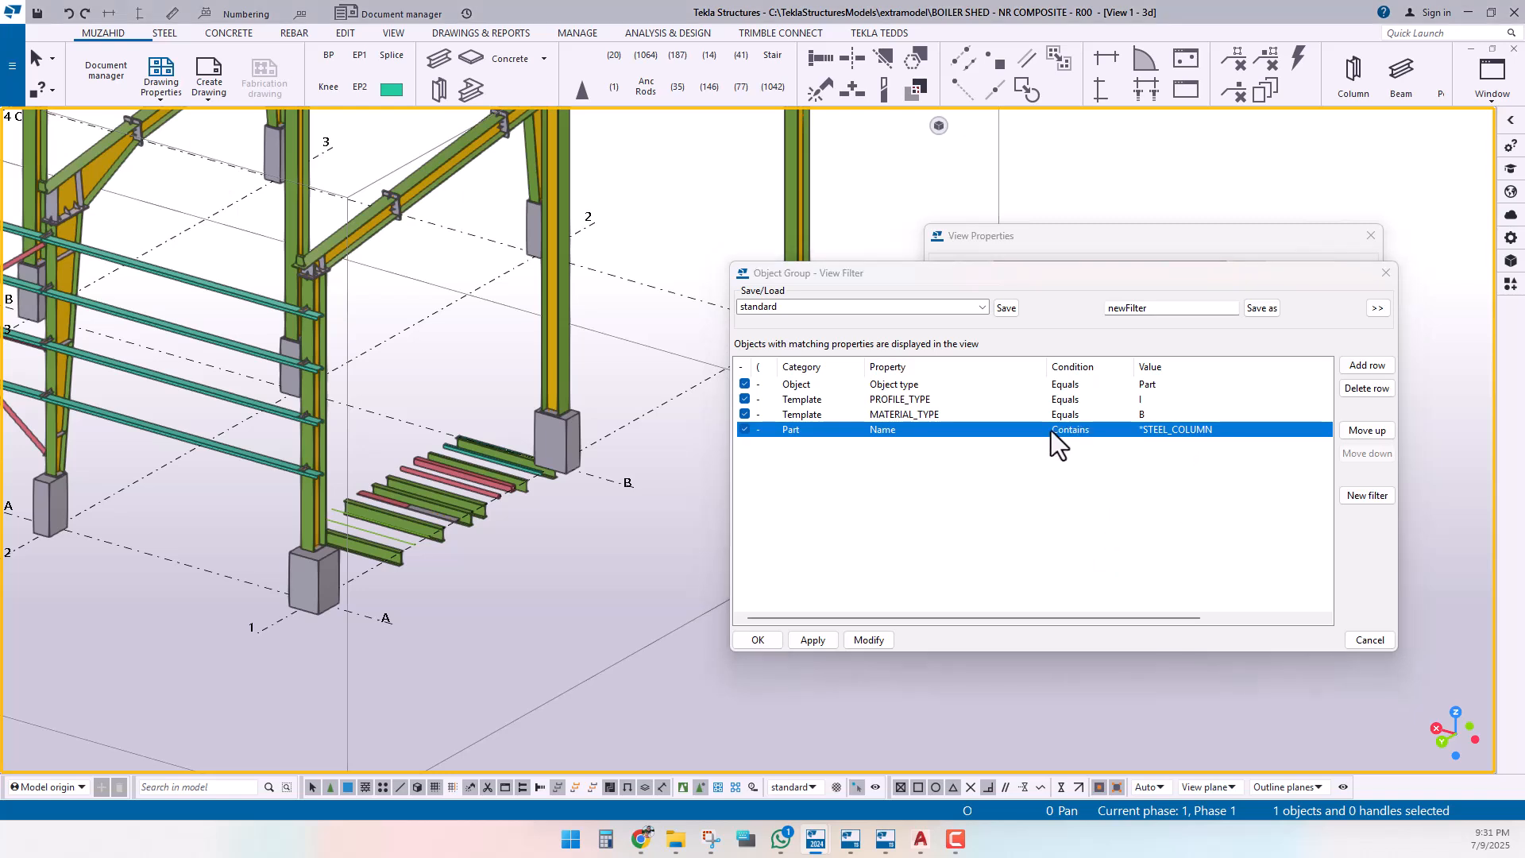
Step: Remove STEEL_ from the Name row's value, leaving *COLUMN
click(1175, 431)
click(1174, 430)
key(BackSpace)
key(BackSpace)
key(BackSpace)
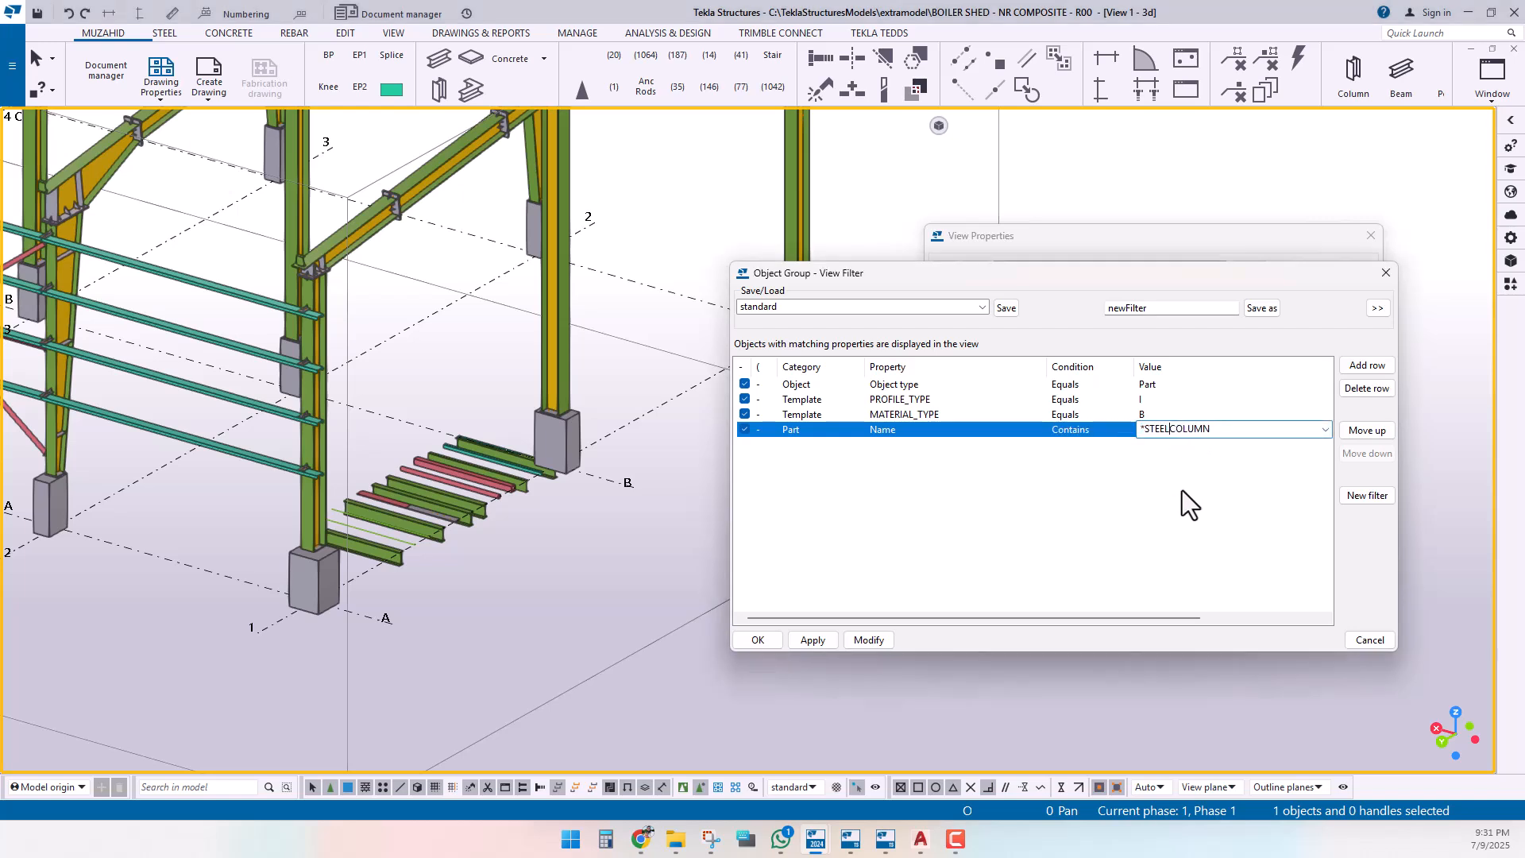
key(BackSpace)
key(BackSpace)
key(BackSpace)
Step: Save the view filter under the name +COLUMN and check it in the list of saved filters
drag(1157, 308, 1064, 308)
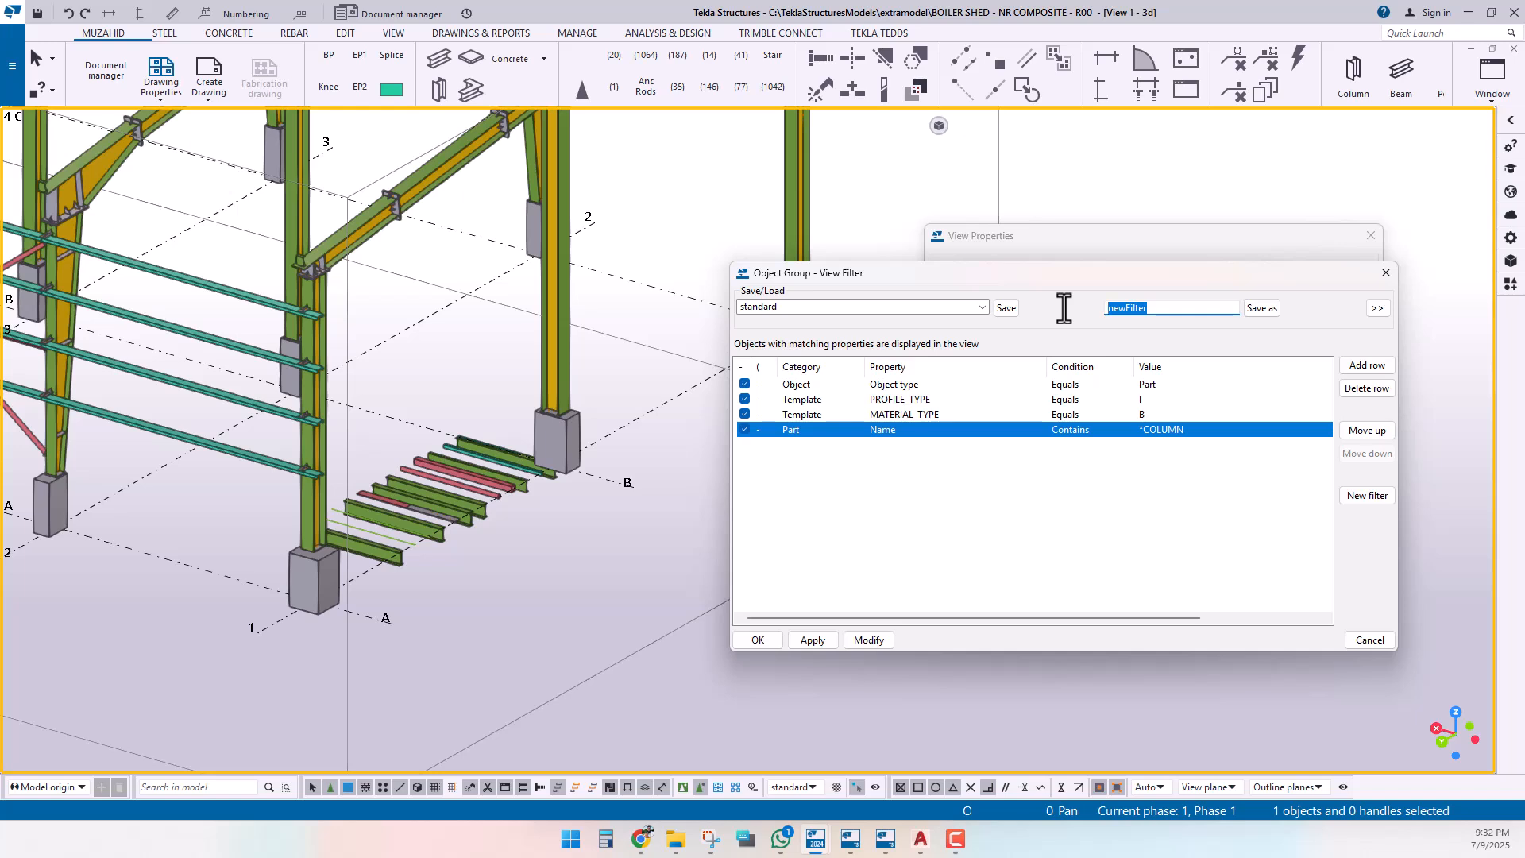
text(+COLUMN)
click(1259, 308)
click(984, 307)
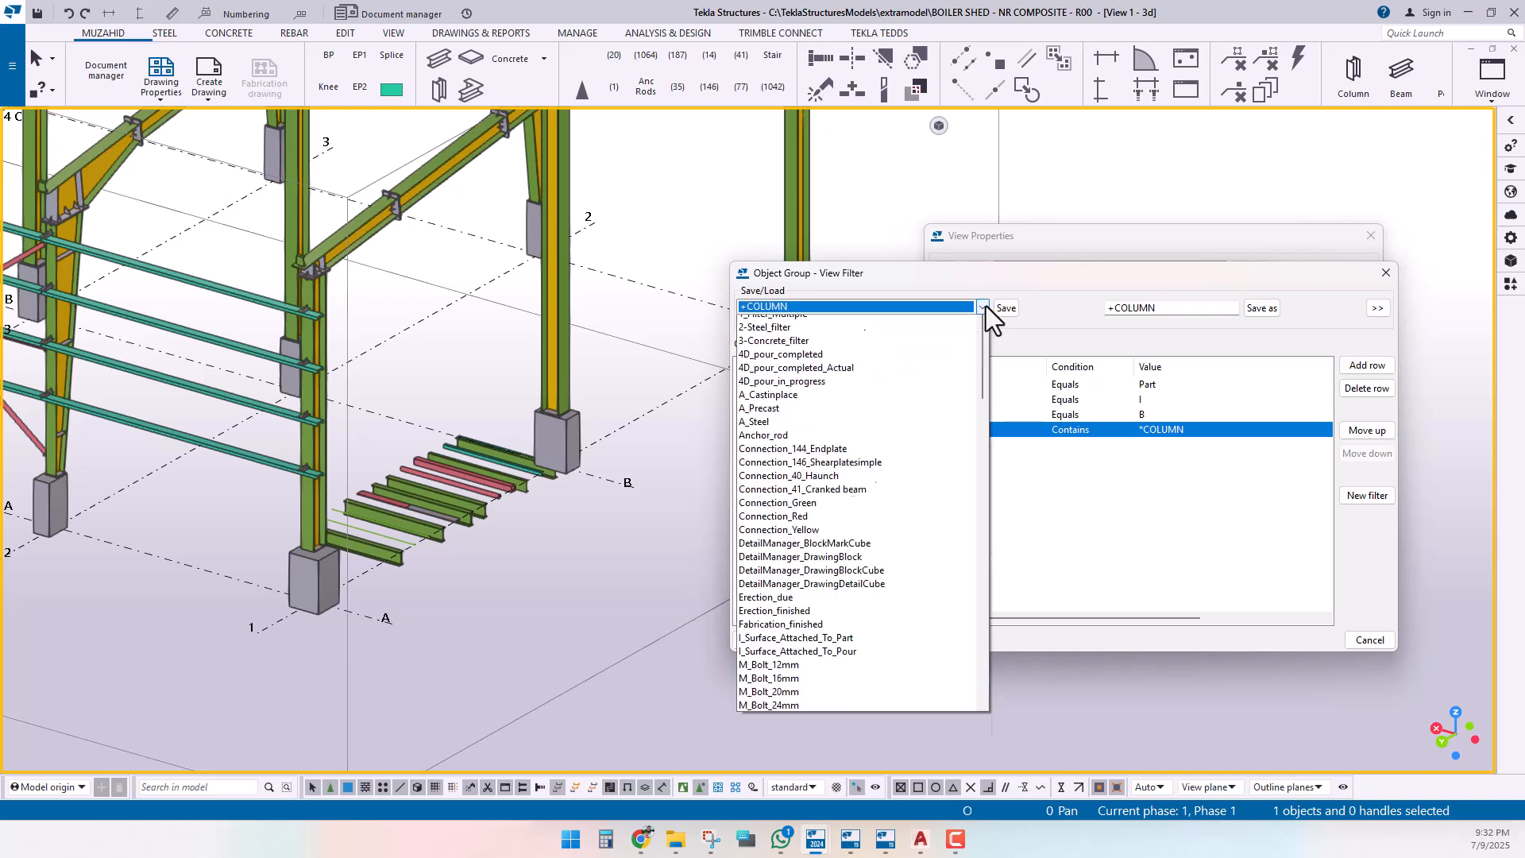
click(1013, 275)
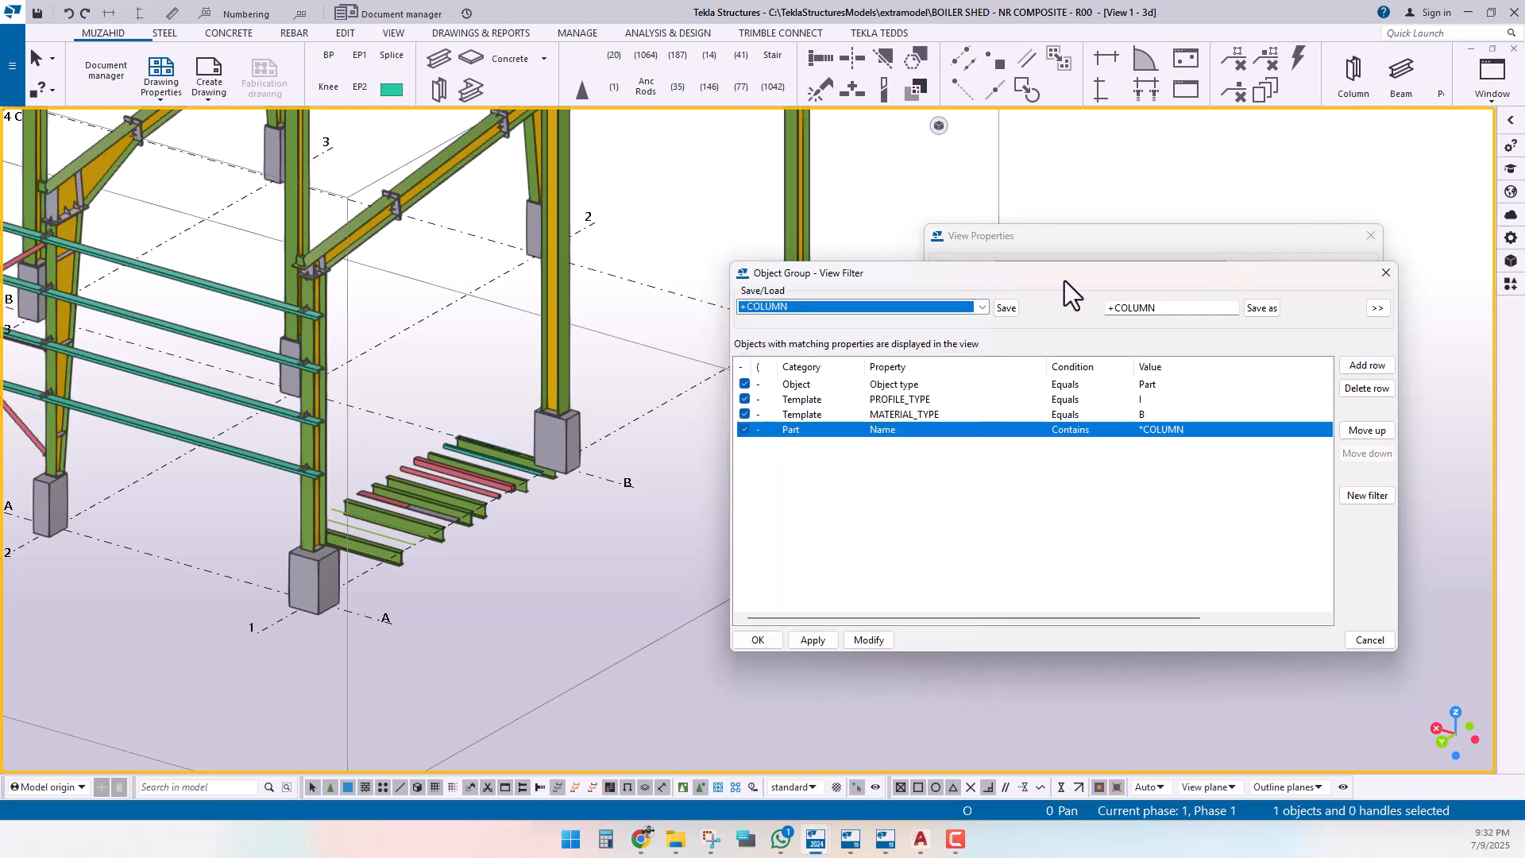
Step: Place one steel column on grid line 1, just outside grid line A, after moving the filter dialog aside
drag(1064, 280, 1132, 206)
scroll(526, 621, down, 2)
click(398, 83)
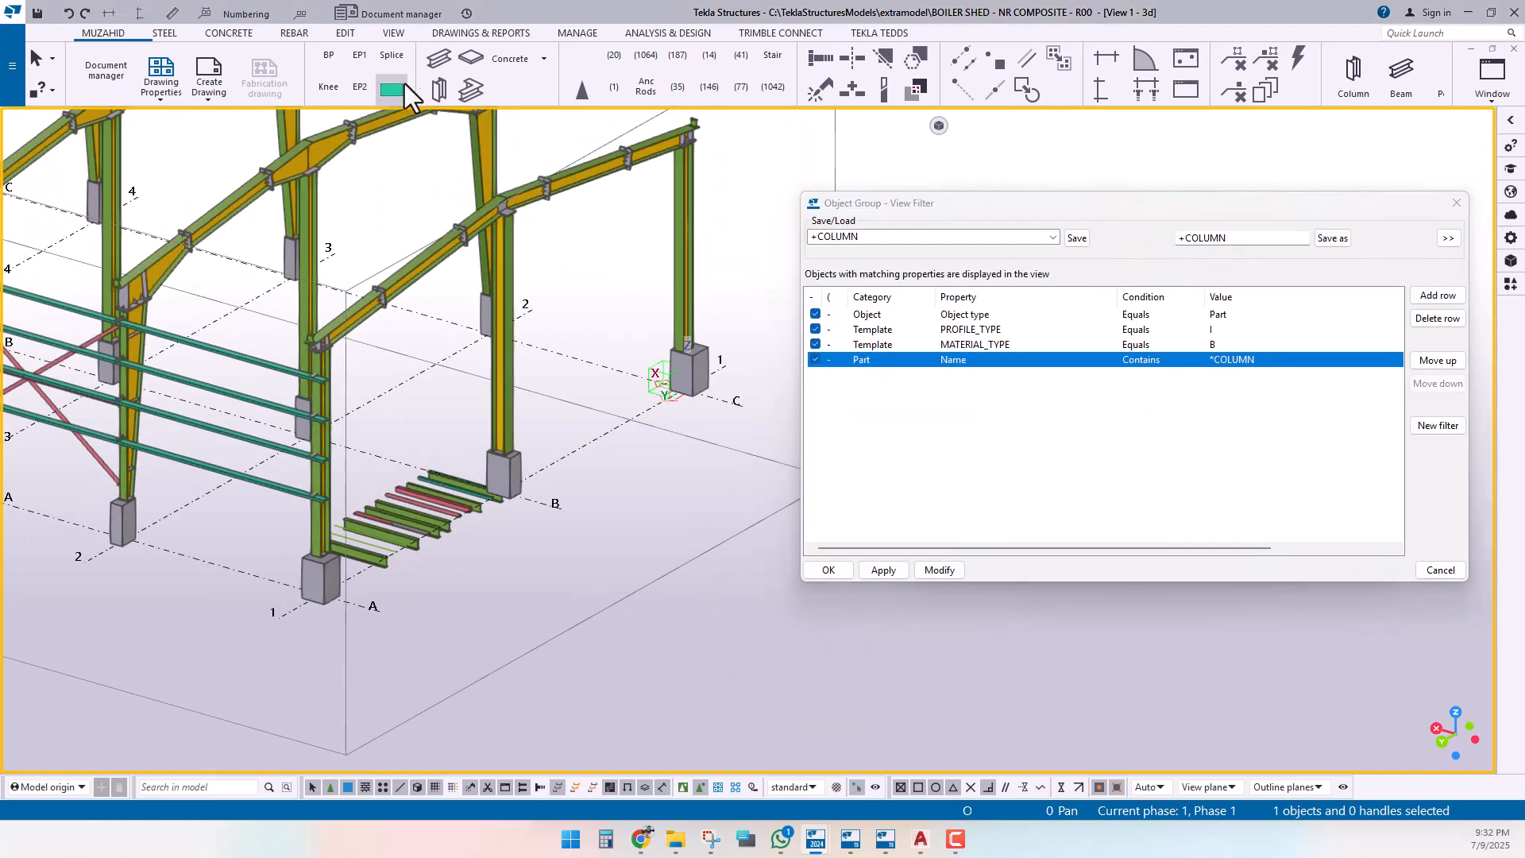
click(441, 97)
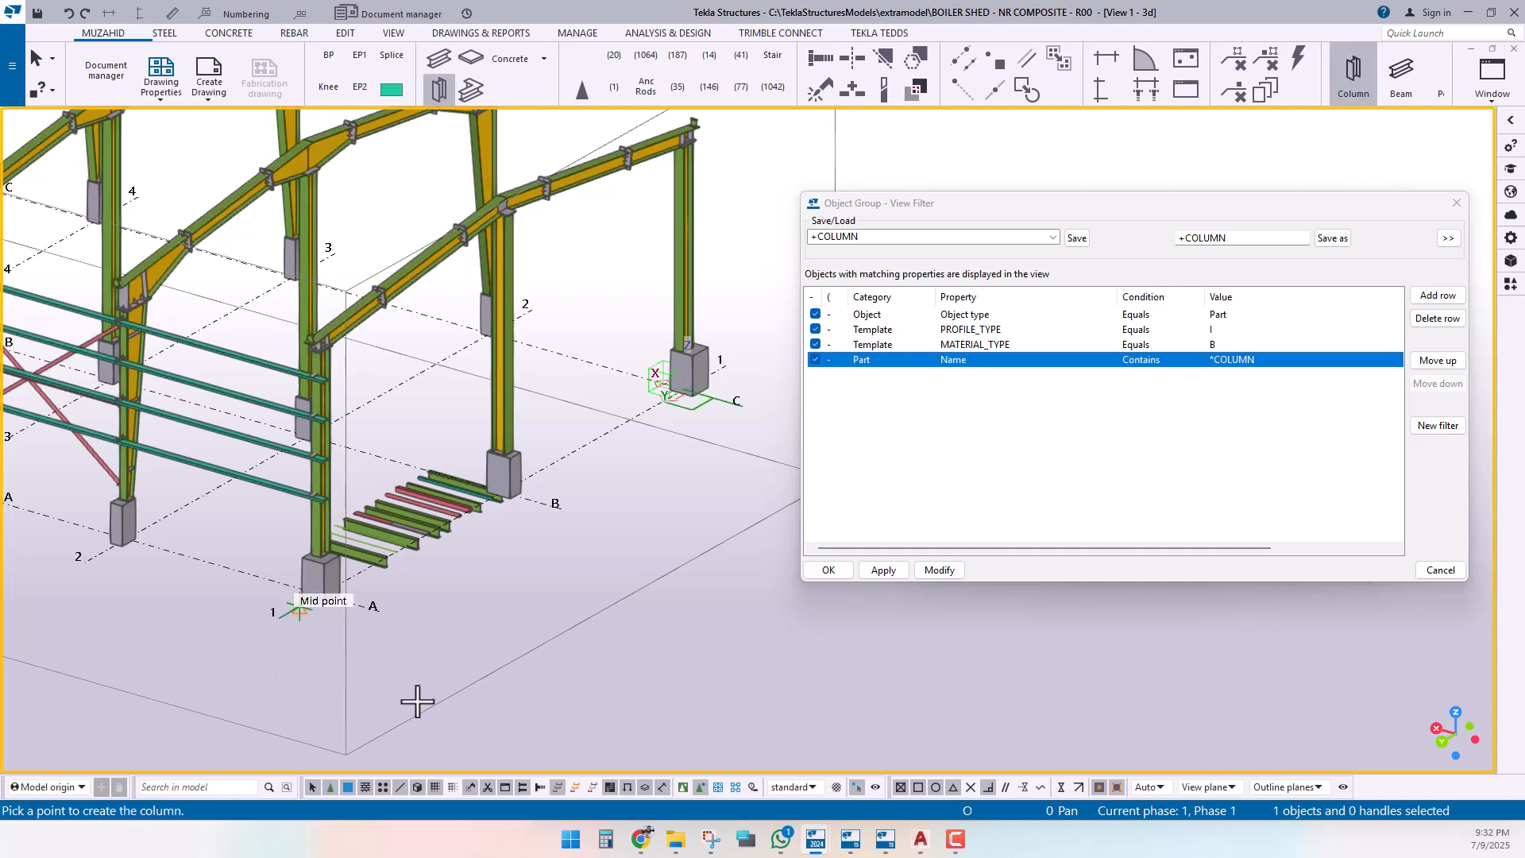
click(299, 611)
key(Escape)
scroll(289, 533, up, 2)
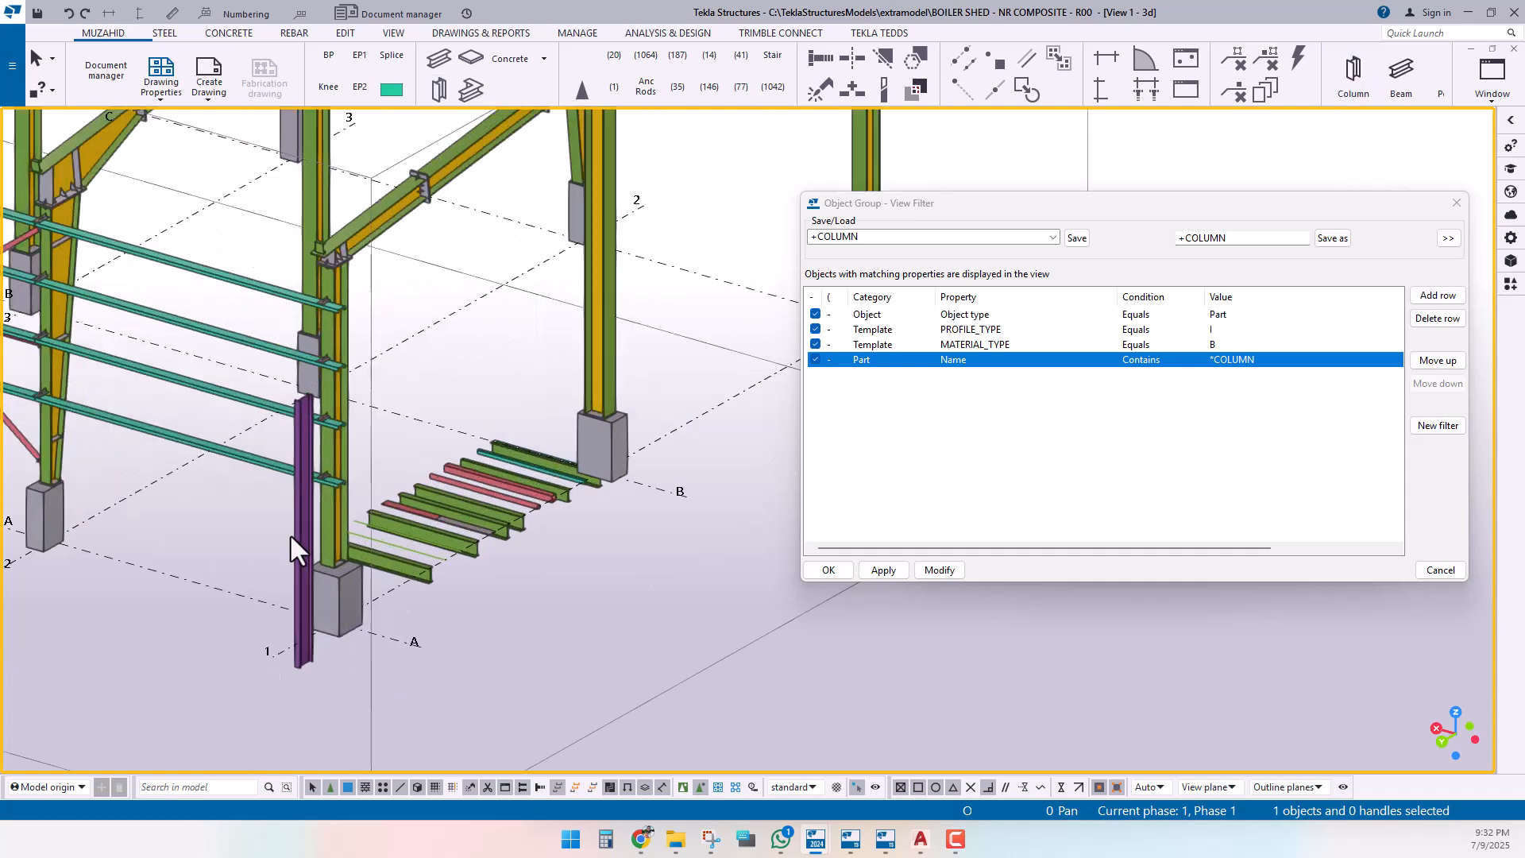
Step: Display the new column's properties, close View Properties, and apply the +COLUMN filter settings to the view
click(292, 536)
middle_drag(293, 535, 134, 535)
drag(1253, 204, 1054, 272)
click(1369, 235)
scroll(356, 483, down, 3)
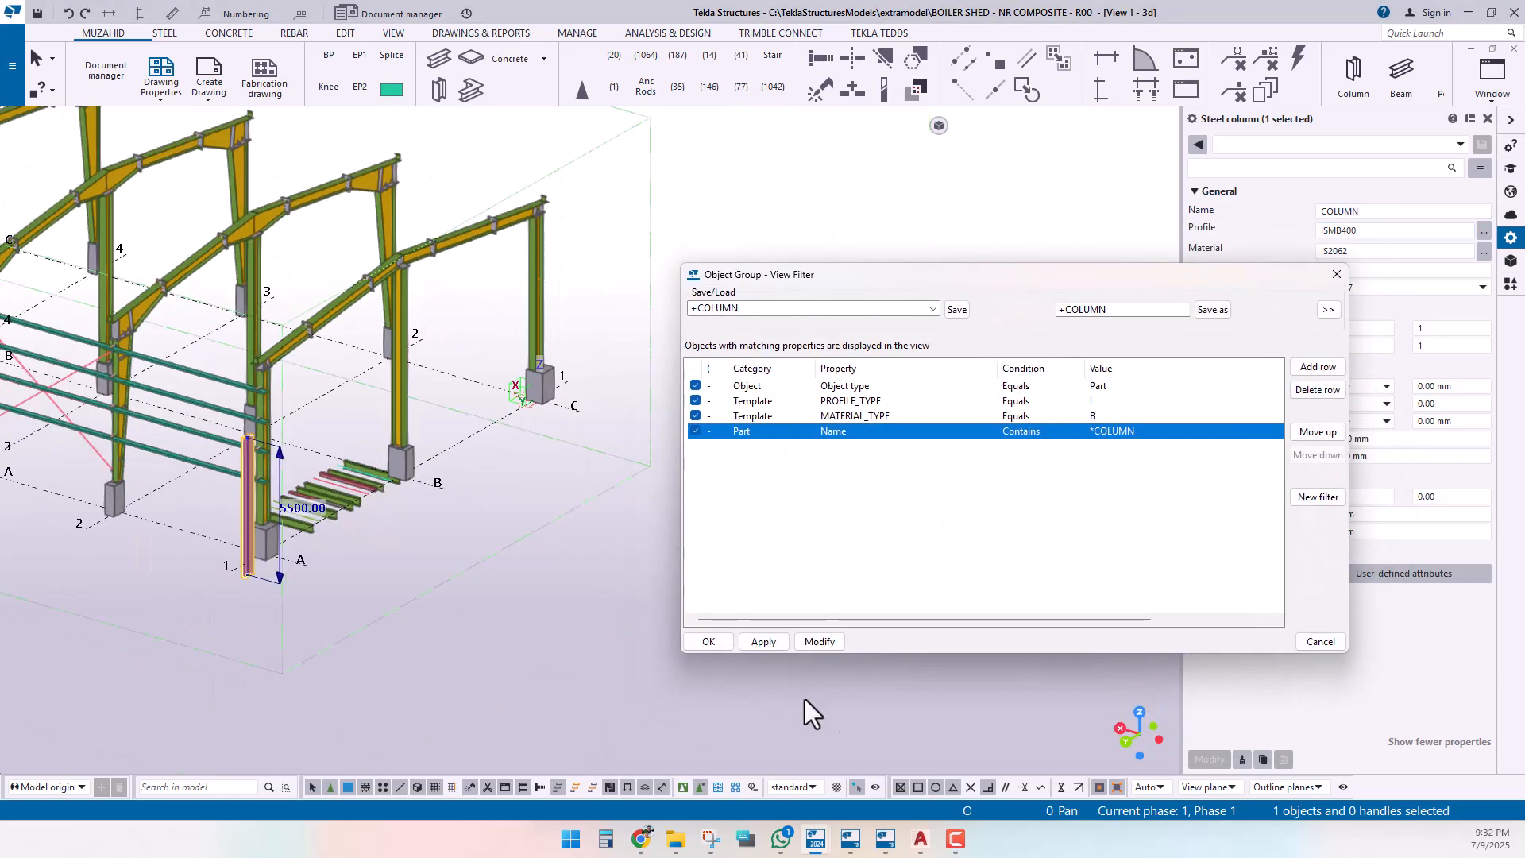
click(830, 641)
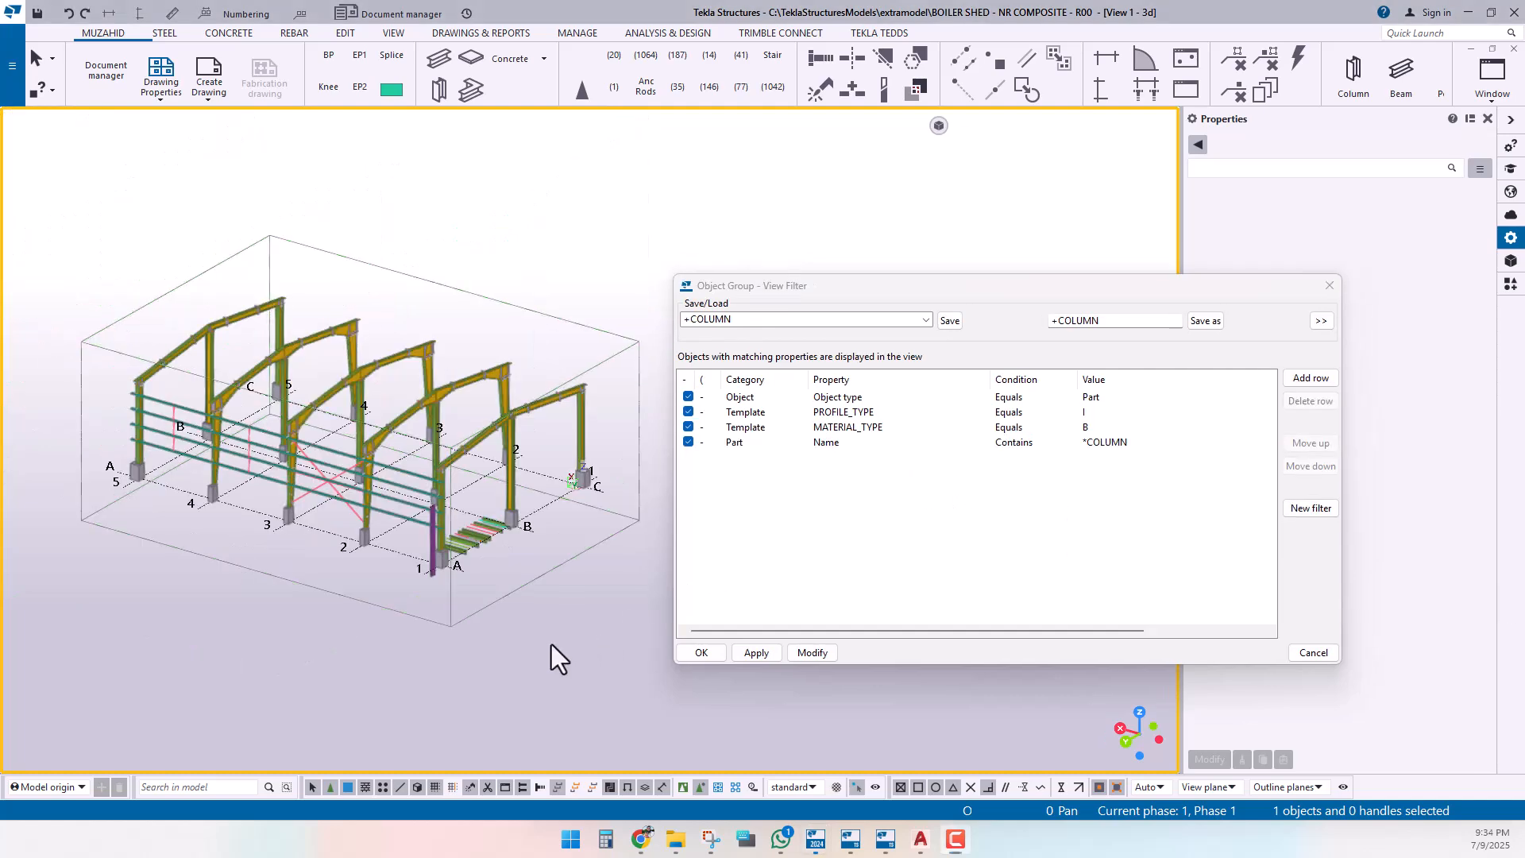
Step: Check the purple column's name in its properties, reapply the filter with material type B, and inspect the filtered model
scroll(512, 551, up, 3)
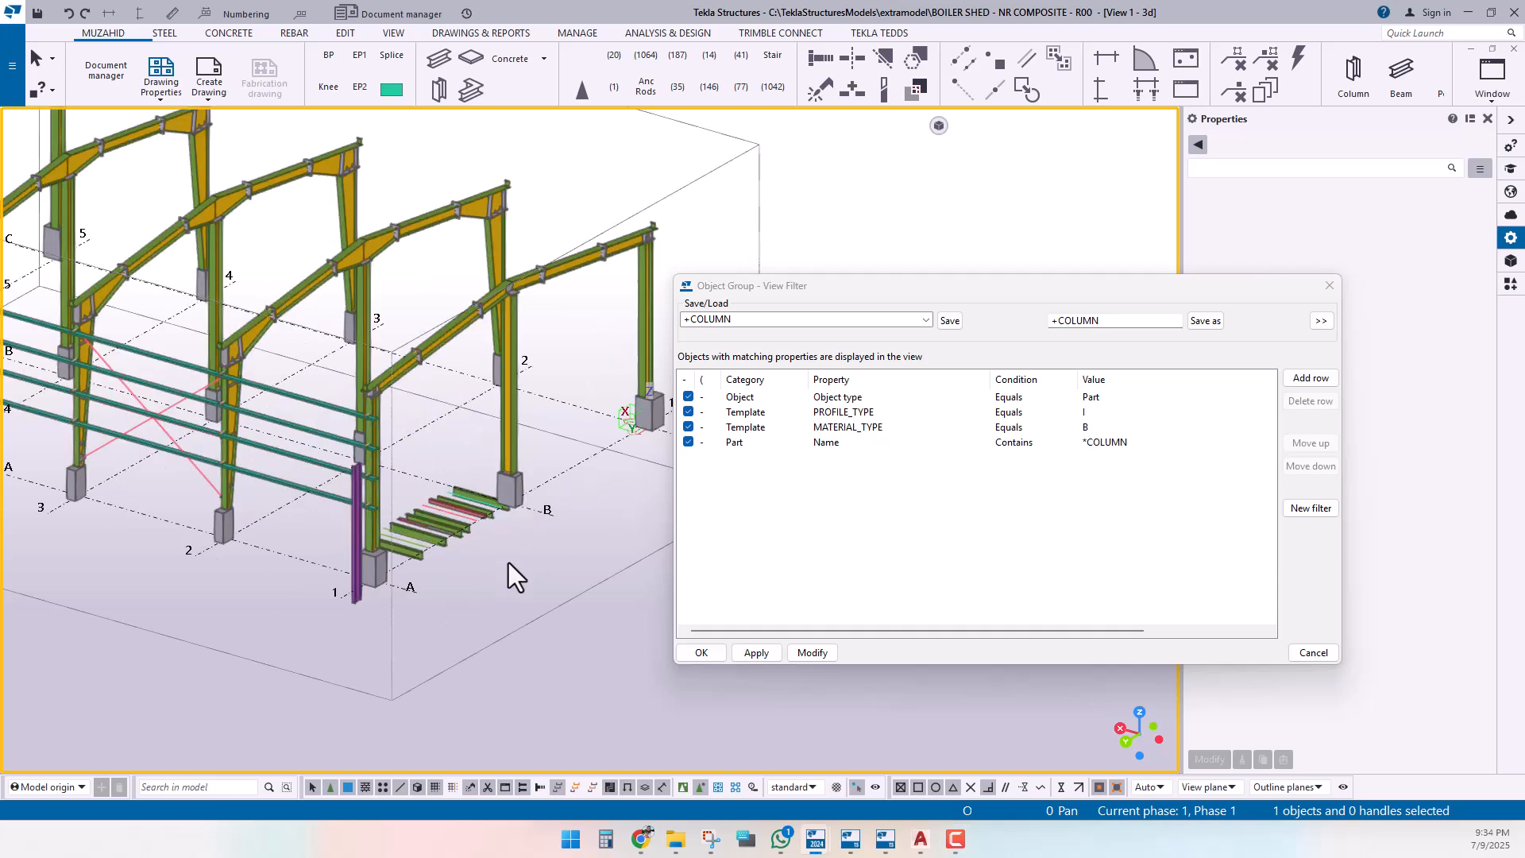
middle_drag(554, 630, 611, 623)
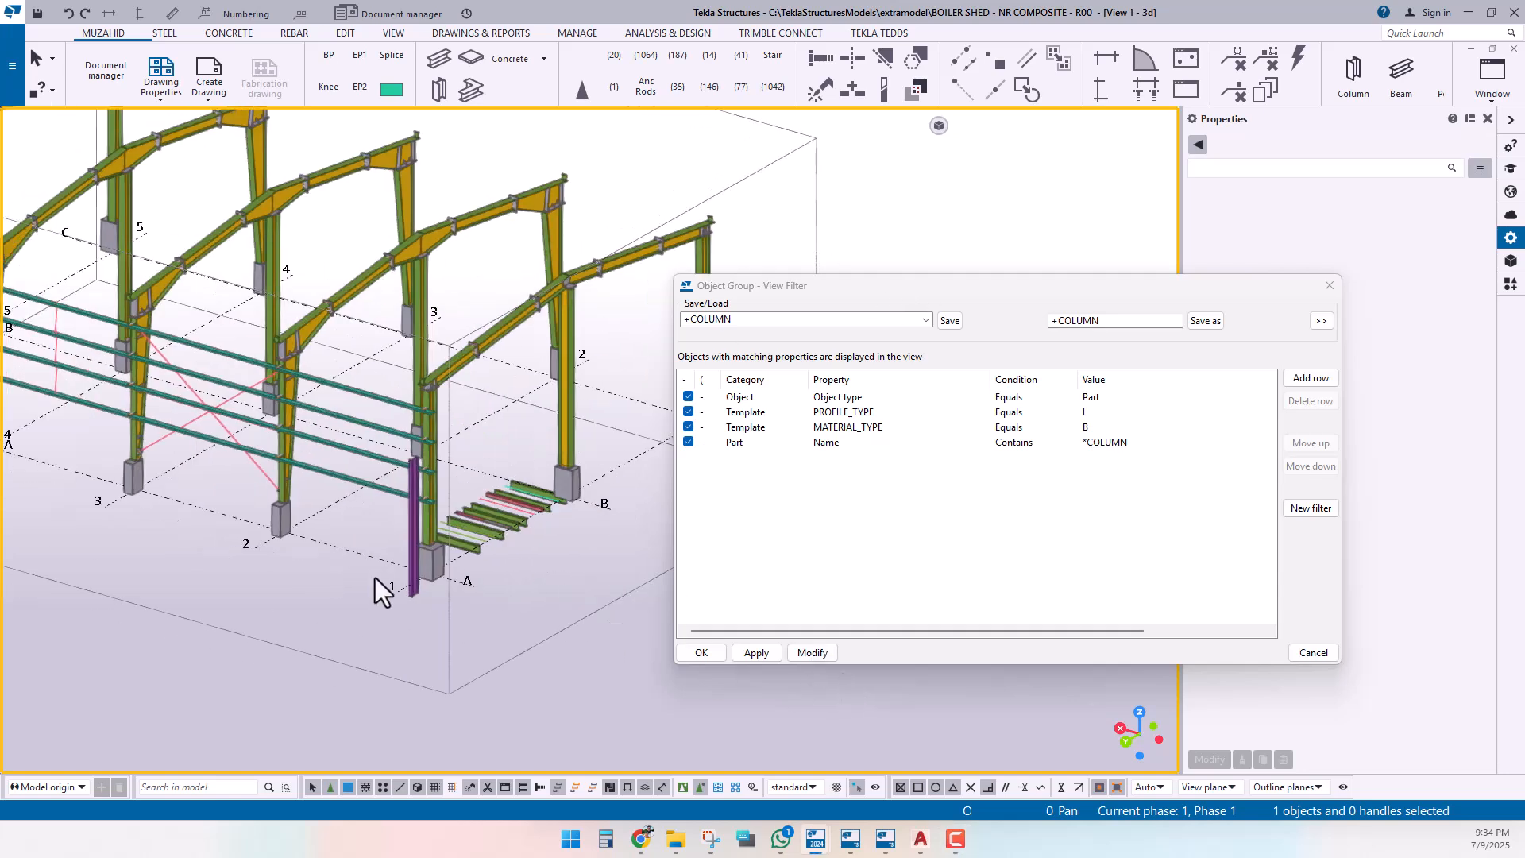
click(410, 544)
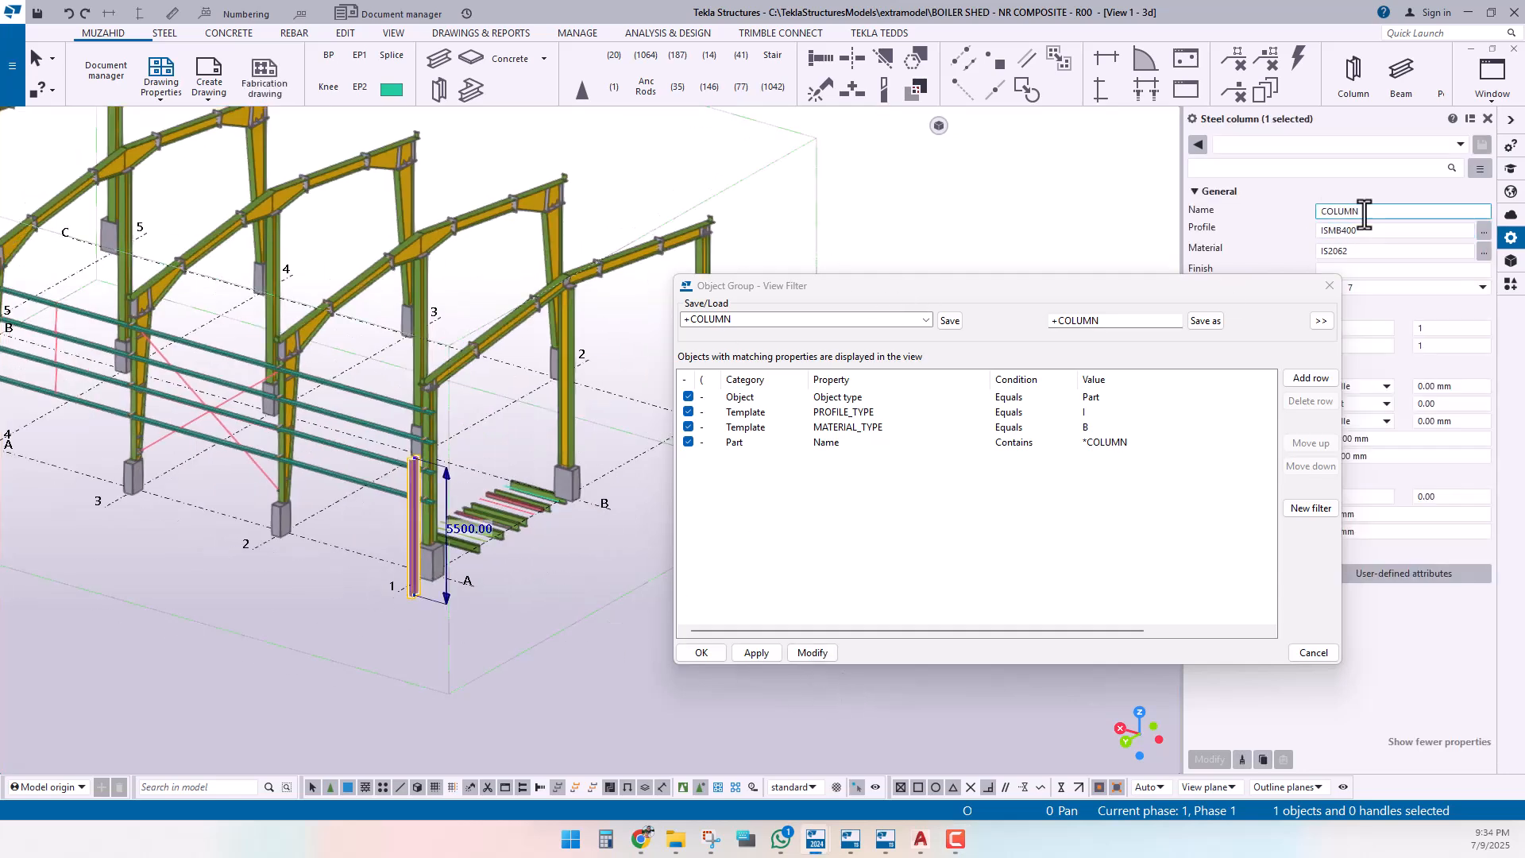
click(810, 652)
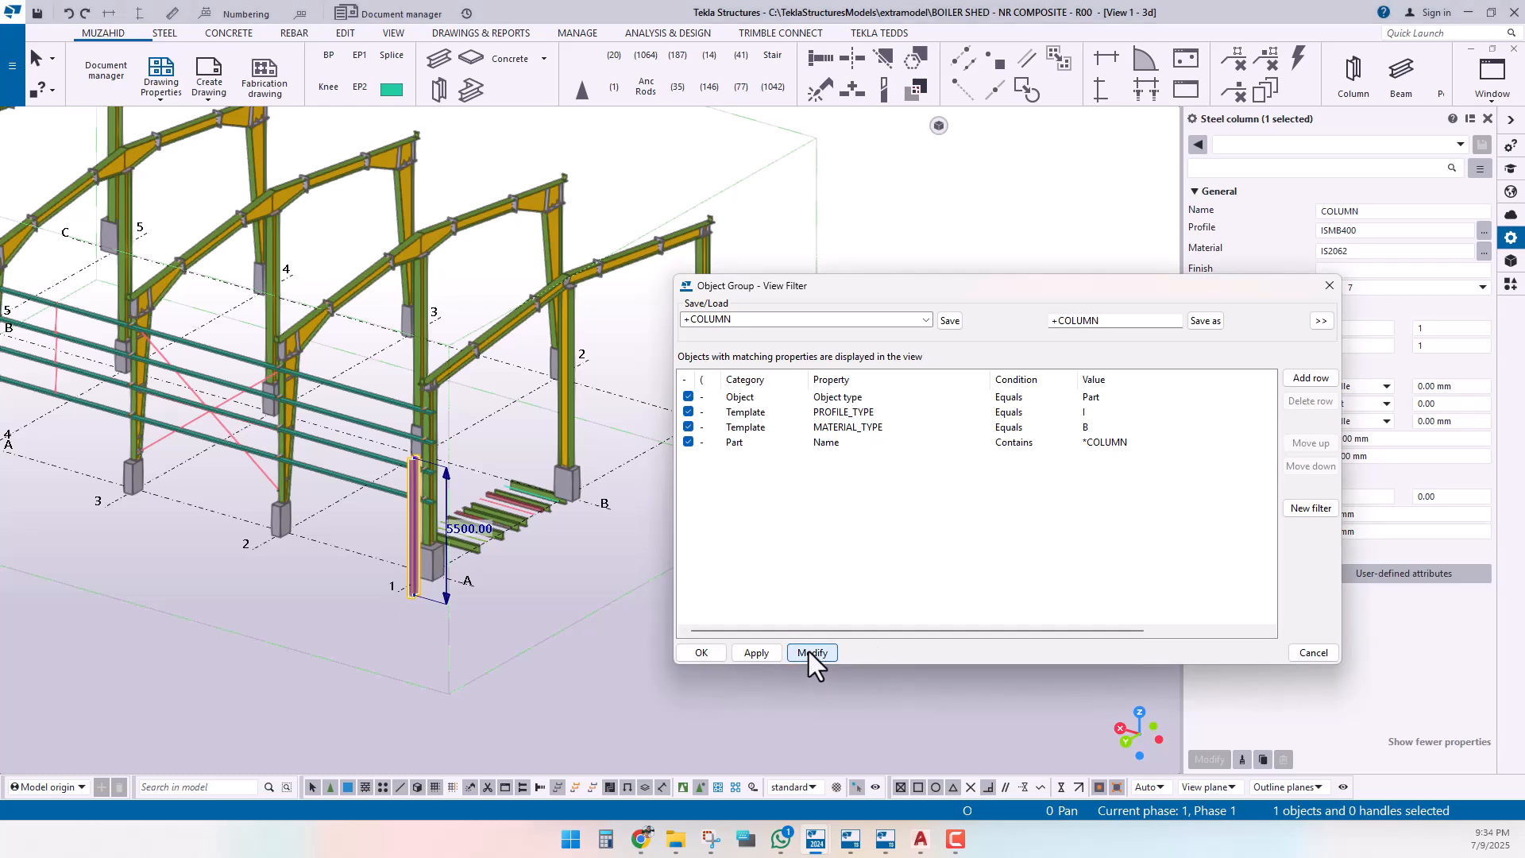
click(815, 654)
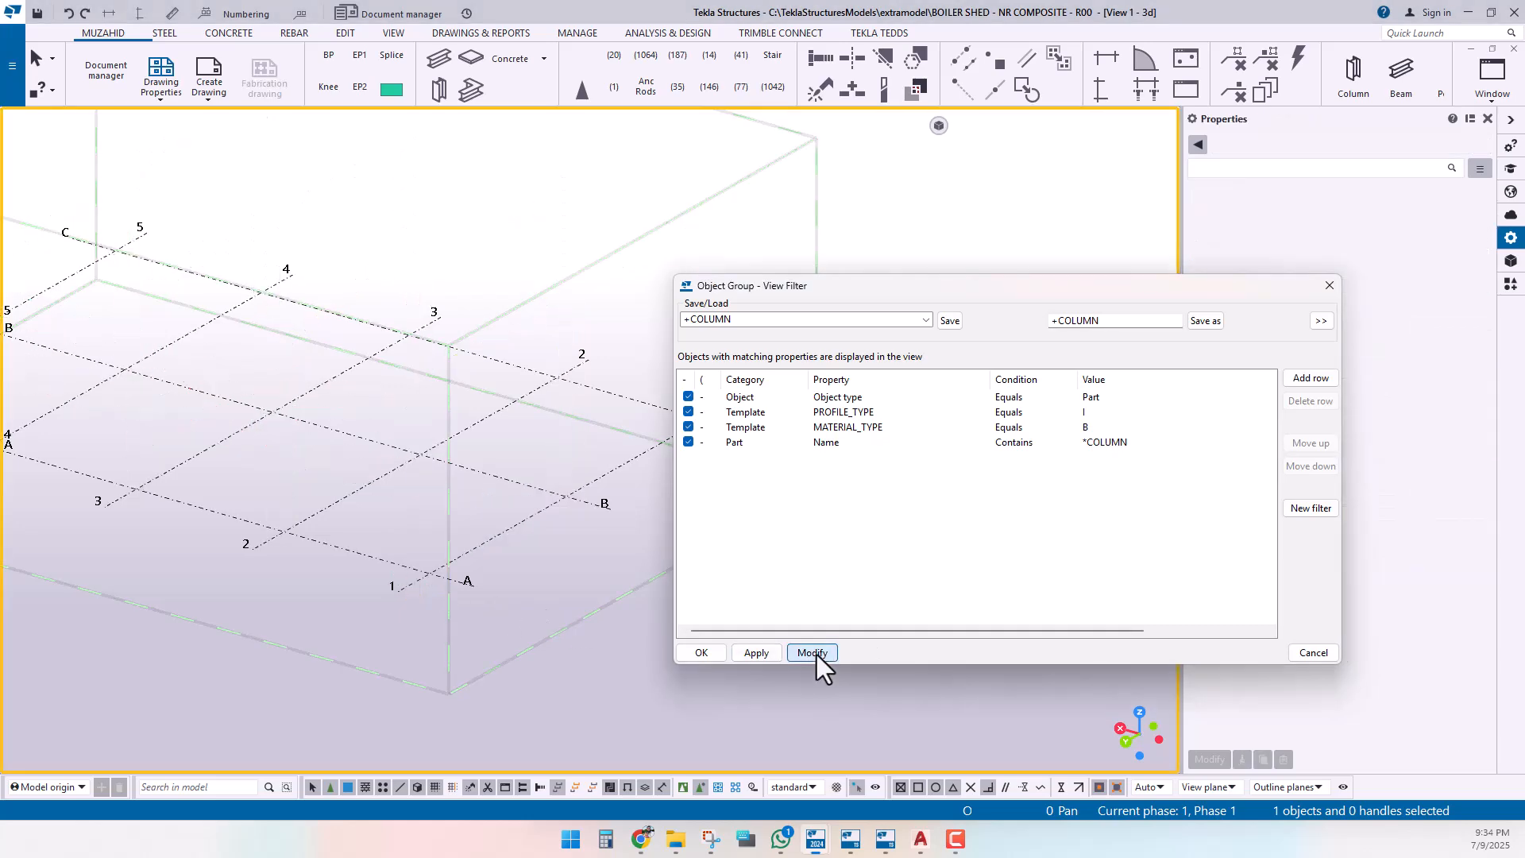
scroll(452, 562, down, 3)
scroll(431, 549, up, 5)
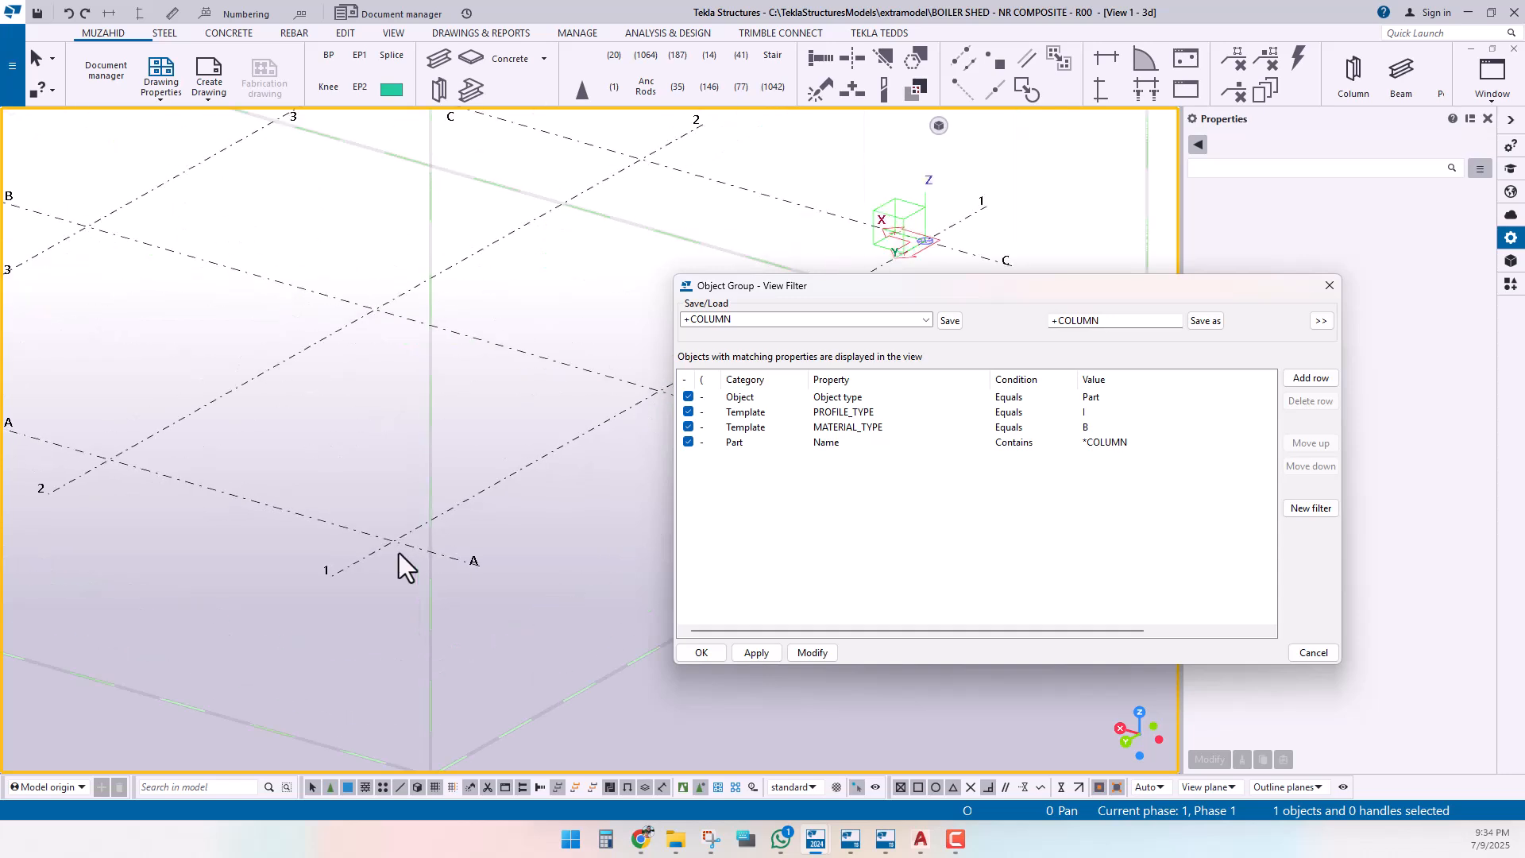
scroll(399, 552, down, 4)
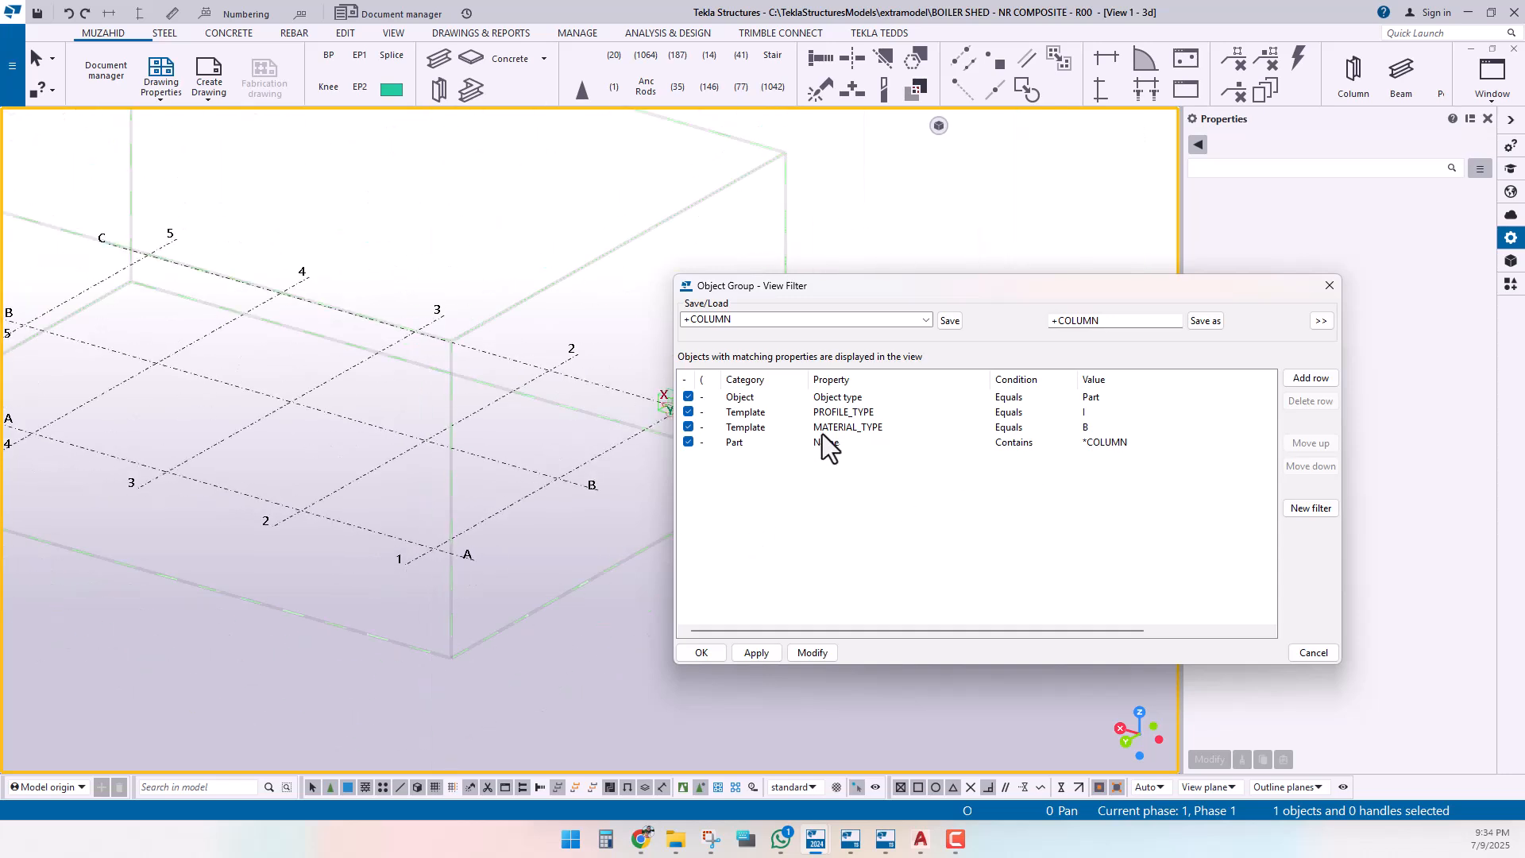
Step: Set the MATERIAL_TYPE row's value to STEEL and apply the filter to the view
click(1098, 428)
text(STEEL)
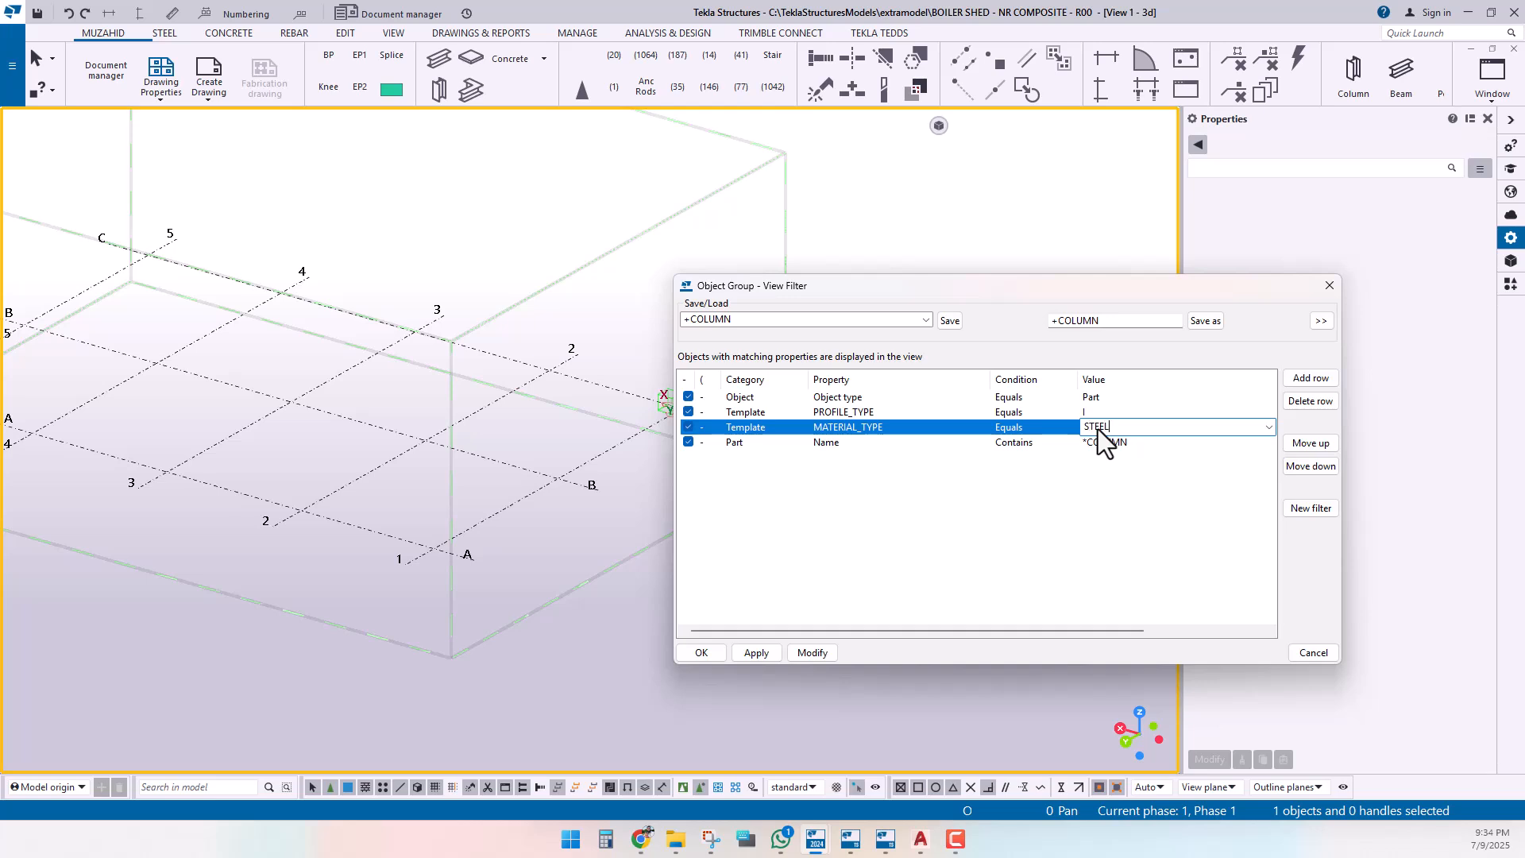
click(564, 635)
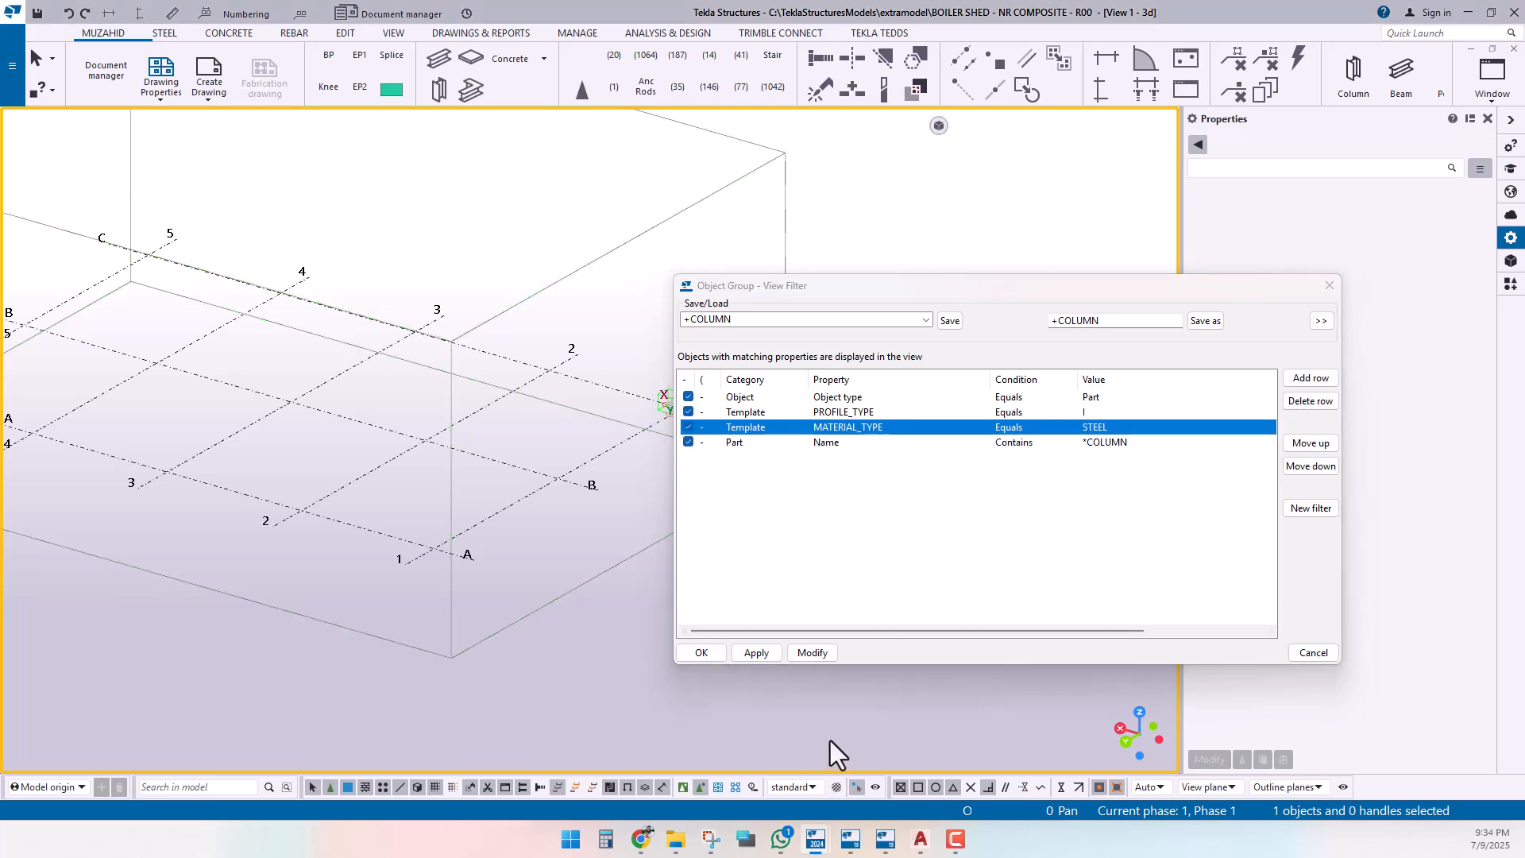
click(812, 653)
scroll(364, 521, down, 3)
scroll(420, 504, up, 3)
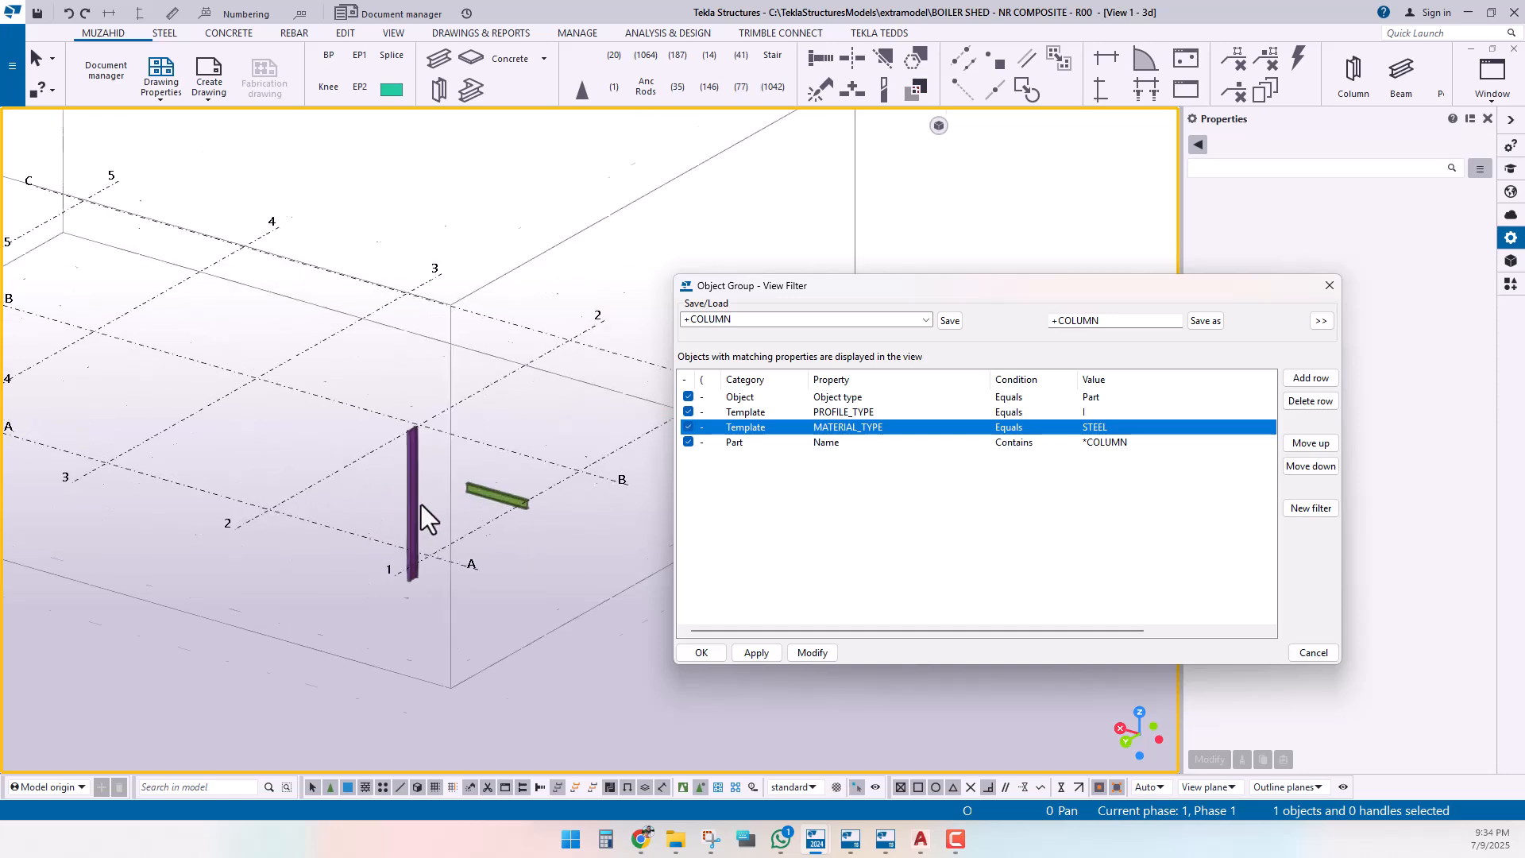
Step: Examine the name, profile and material properties of the two parts shown by the filter
scroll(420, 505, up, 3)
click(403, 500)
middle_drag(524, 531, 385, 530)
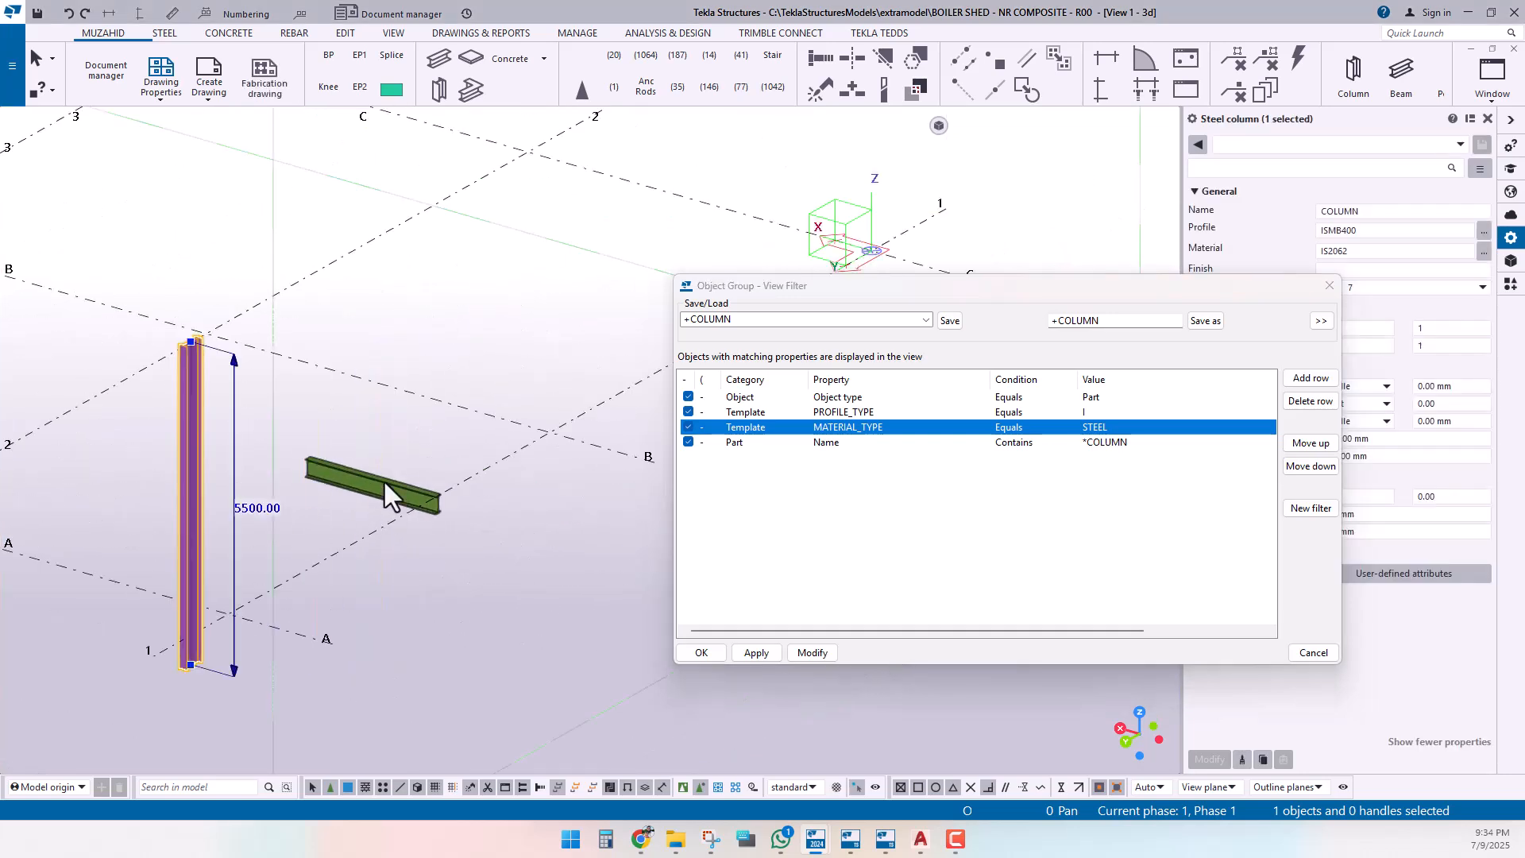
click(387, 490)
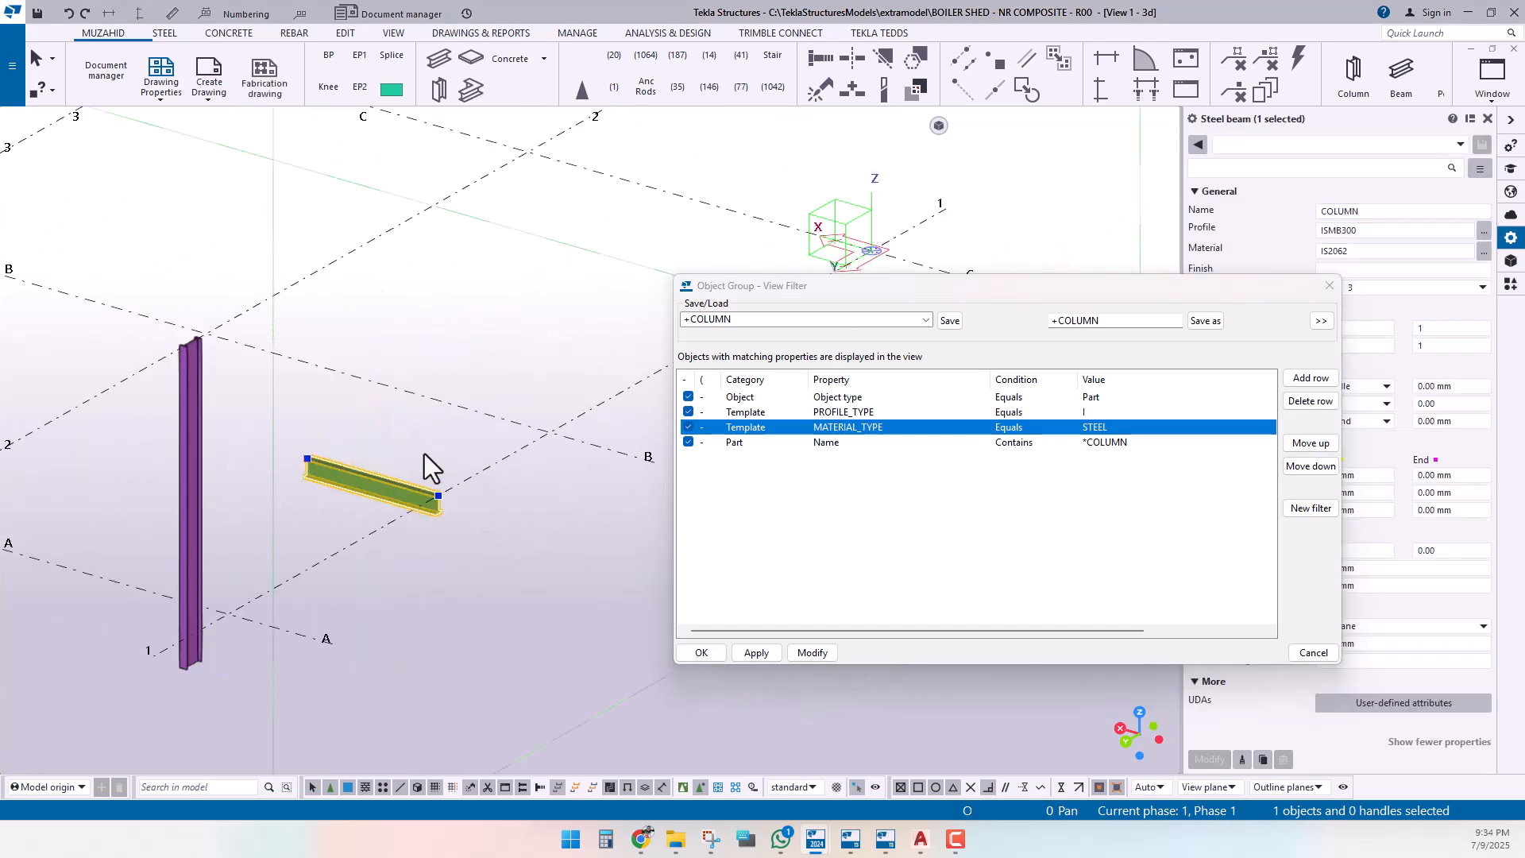
scroll(478, 502, down, 2)
middle_drag(428, 586, 492, 588)
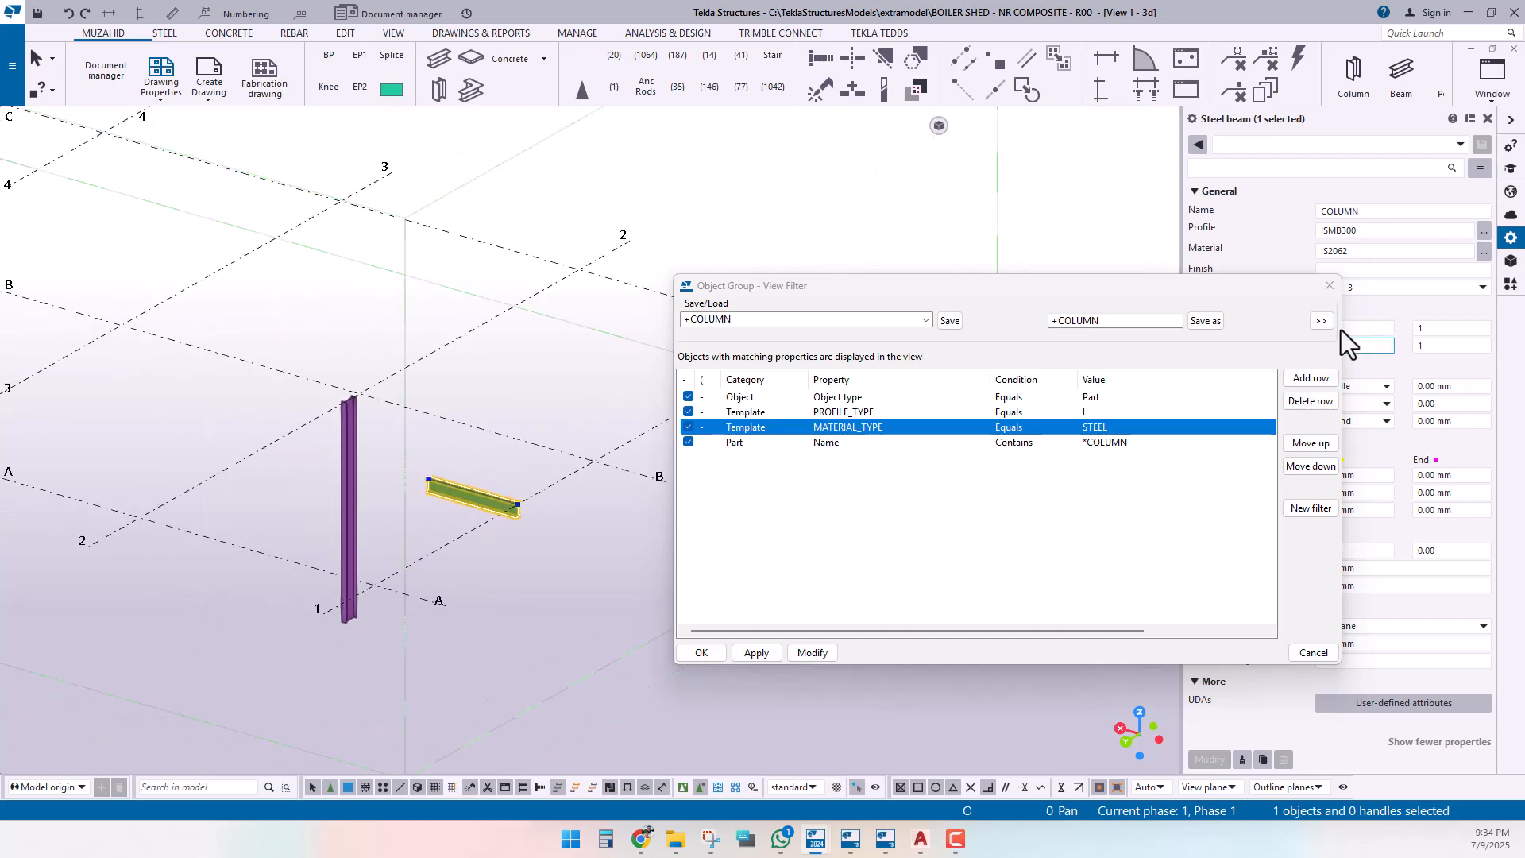
Step: Save the corrected STEEL filter under the name +COLUMN and clear the part selection
click(1204, 321)
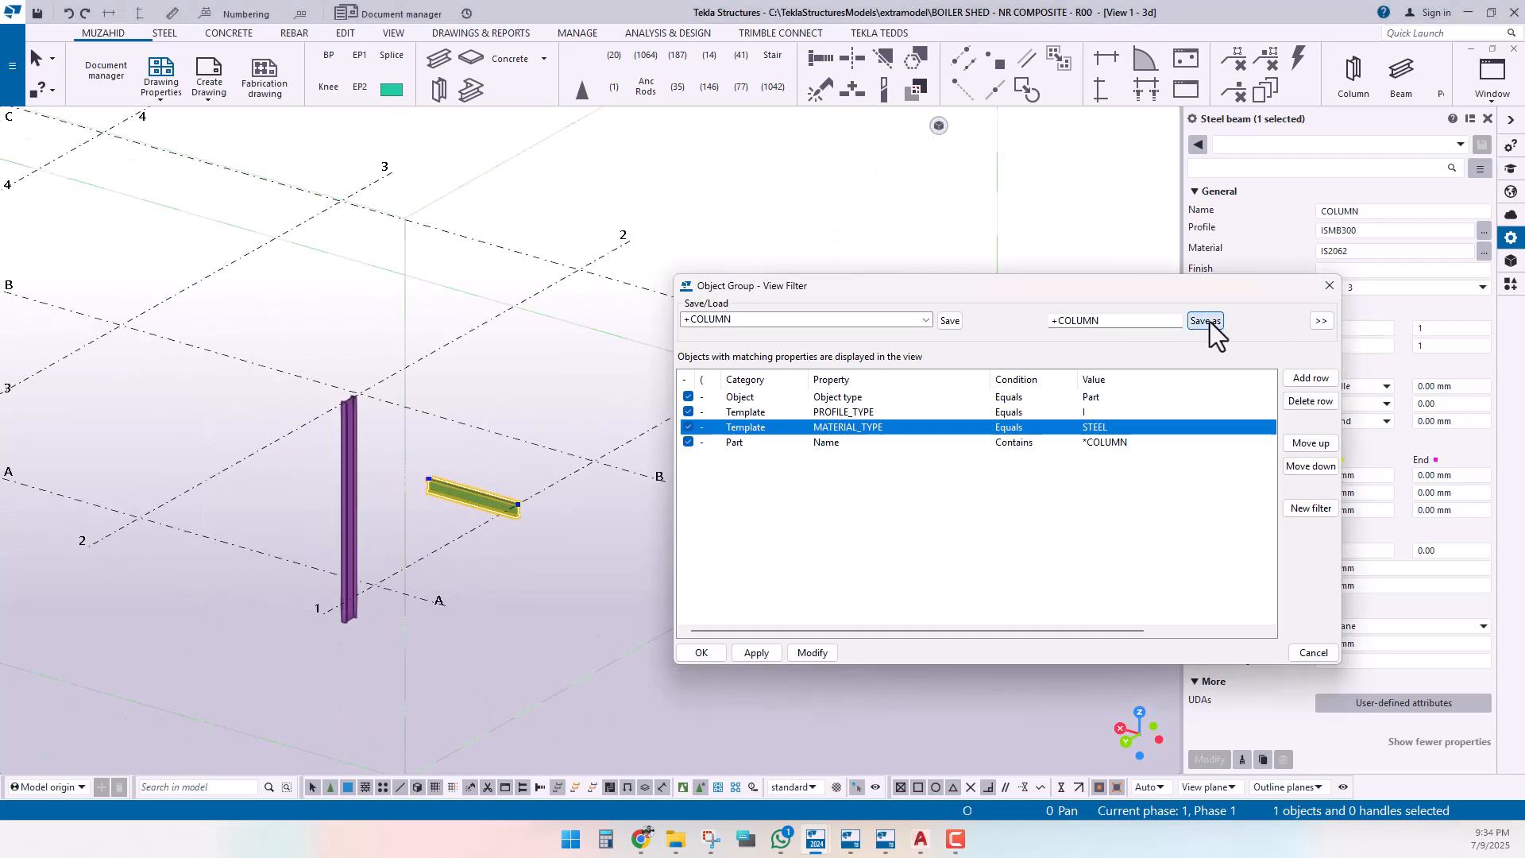
click(376, 456)
scroll(435, 397, down, 2)
scroll(413, 429, up, 1)
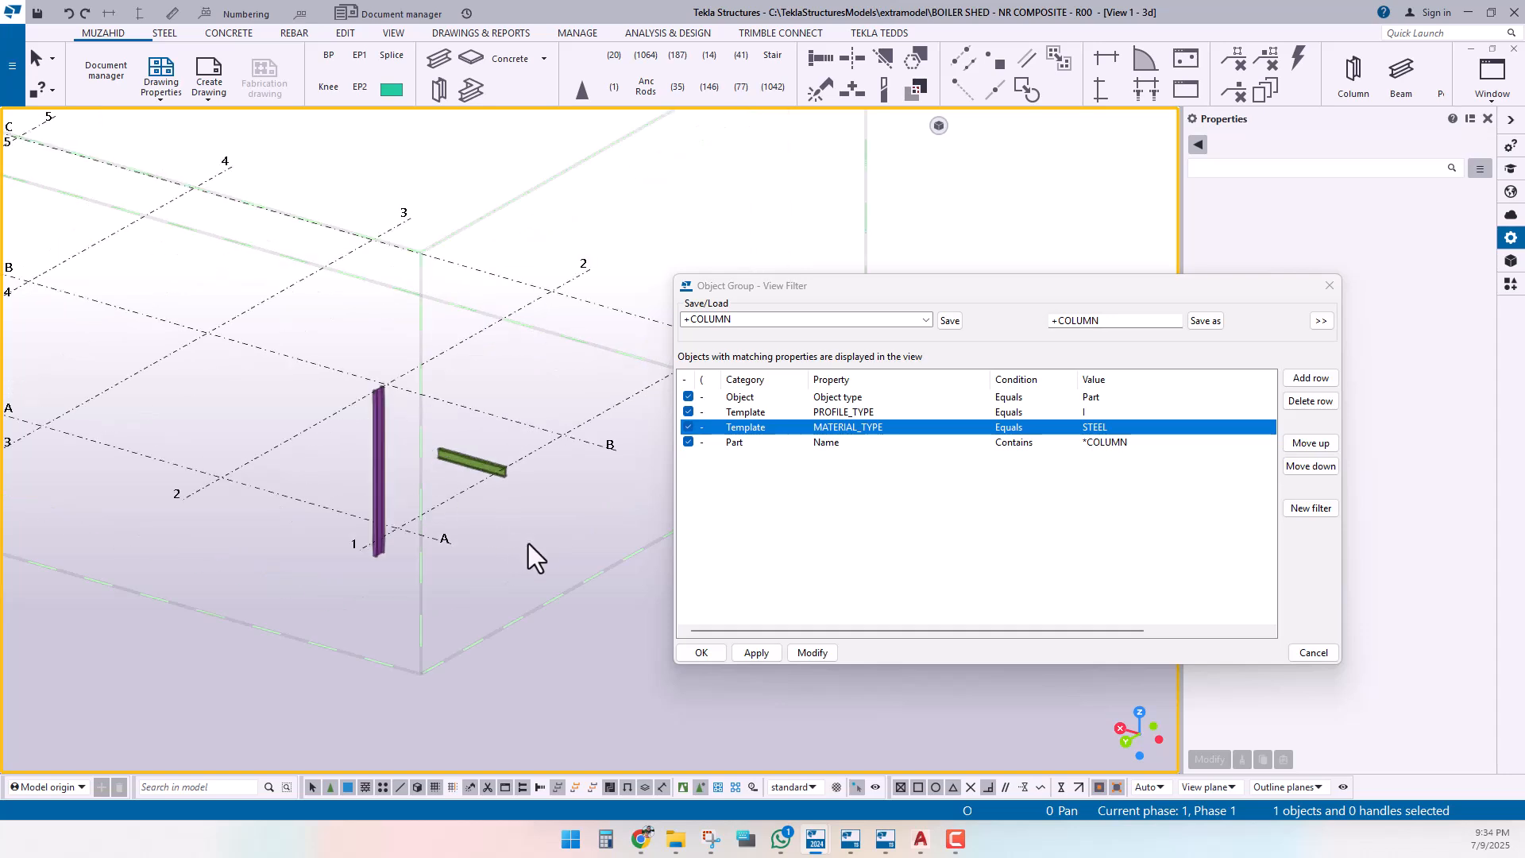
middle_drag(513, 540, 451, 579)
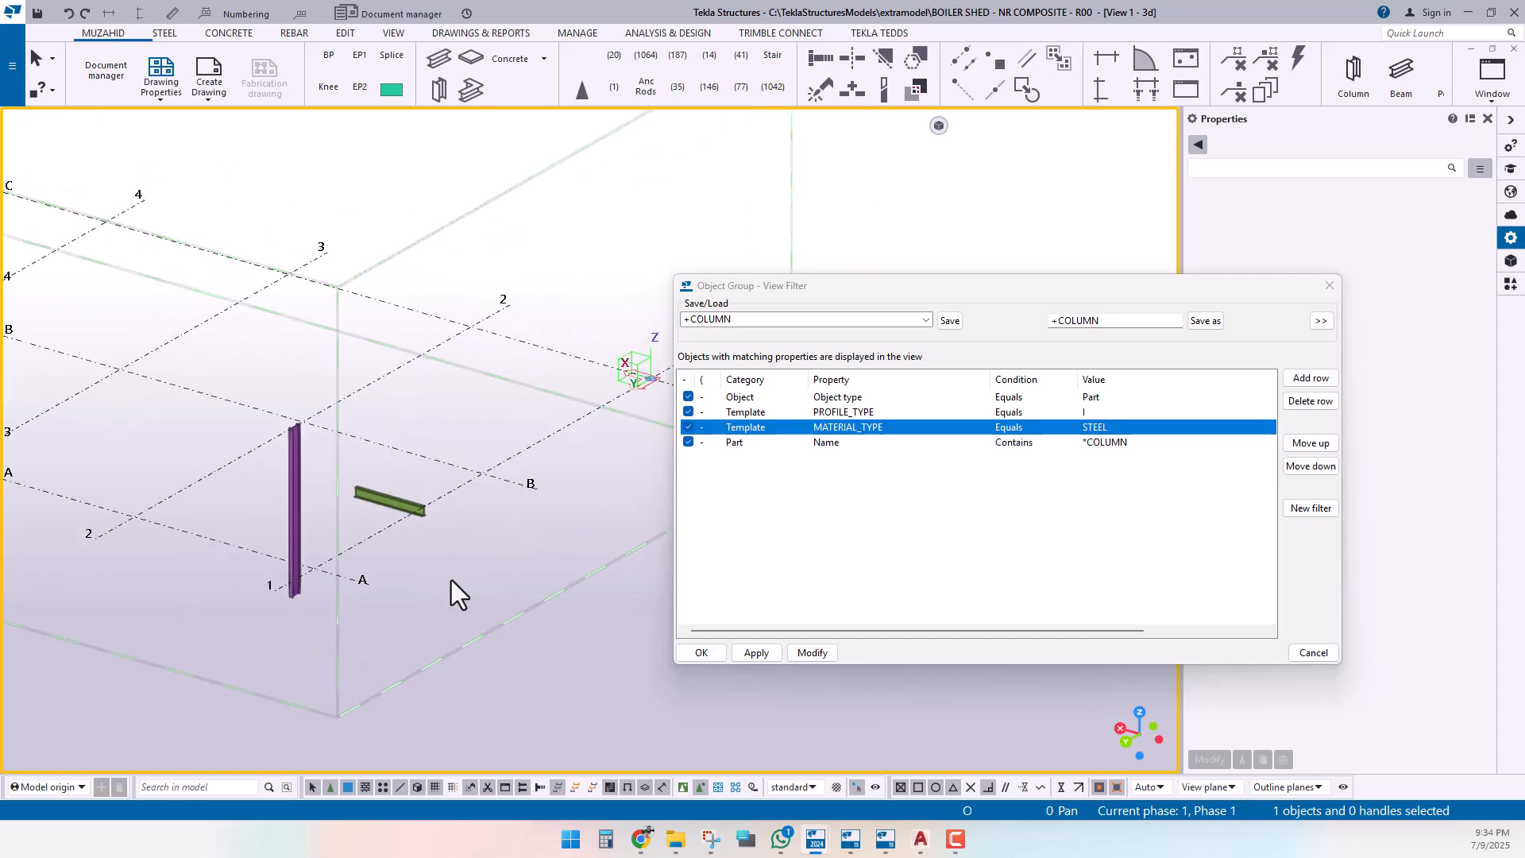
Step: Set the Name row's value to *BEAM and apply the filter to the view
click(1140, 441)
click(1146, 443)
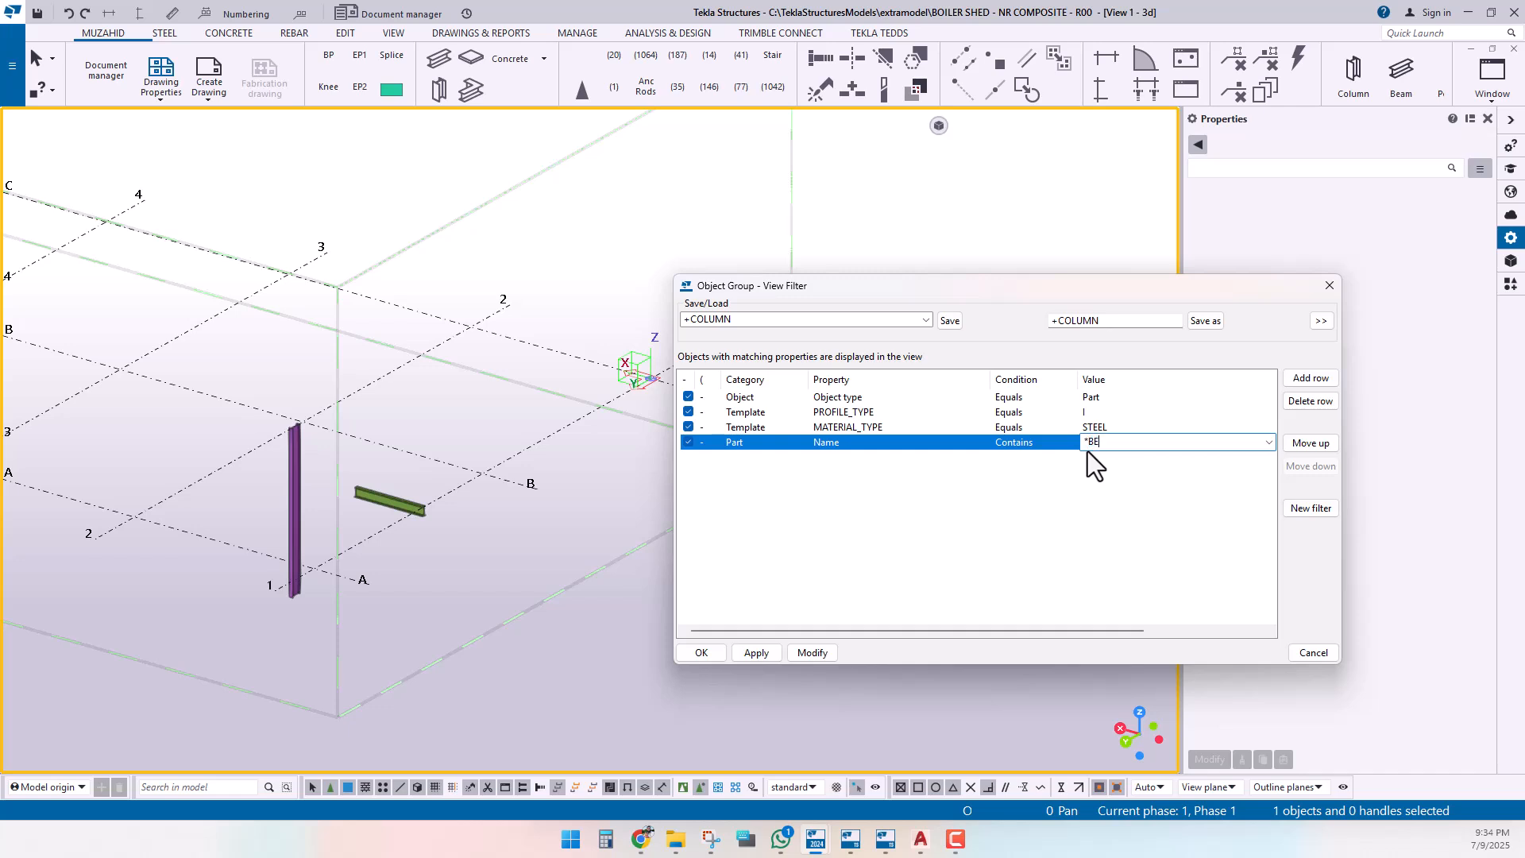
click(822, 656)
scroll(369, 498, up, 3)
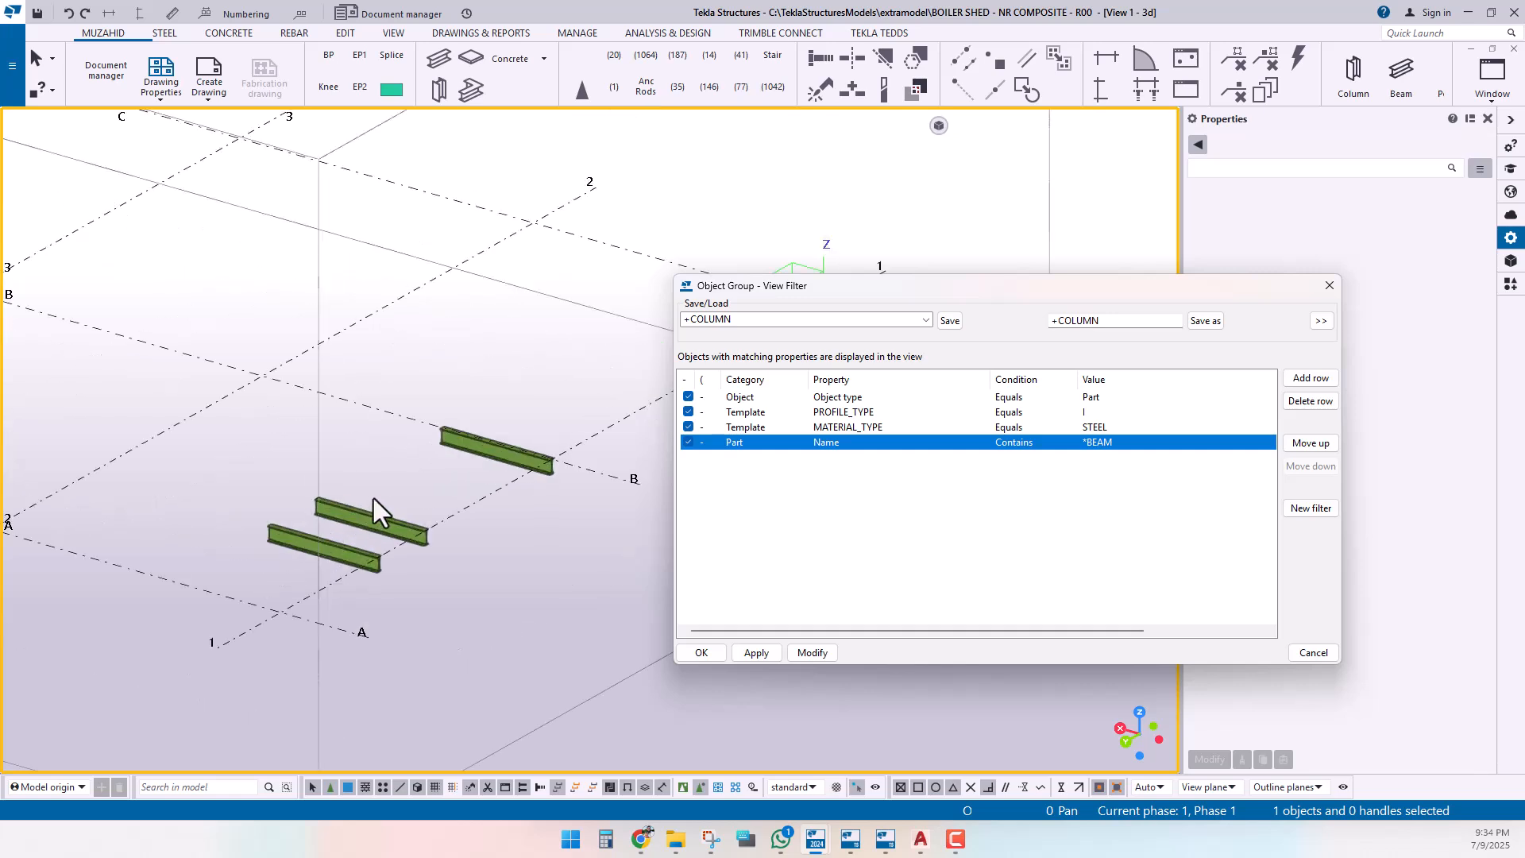
scroll(369, 498, up, 1)
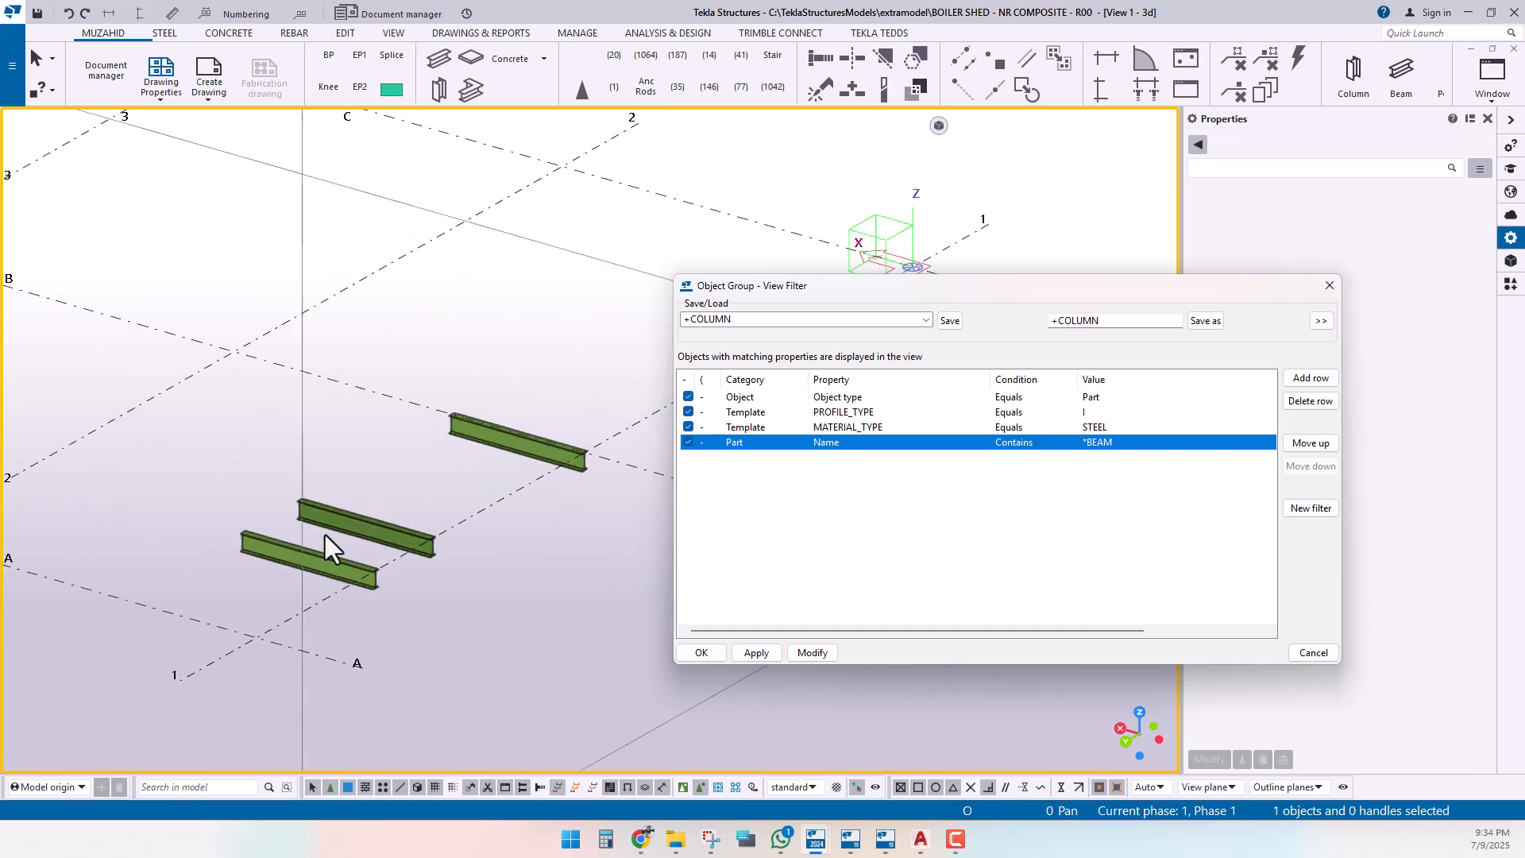
Step: Save the beam filter settings as a new filter named +BEAM
drag(1104, 322, 1059, 322)
text(BEAM)
click(1201, 317)
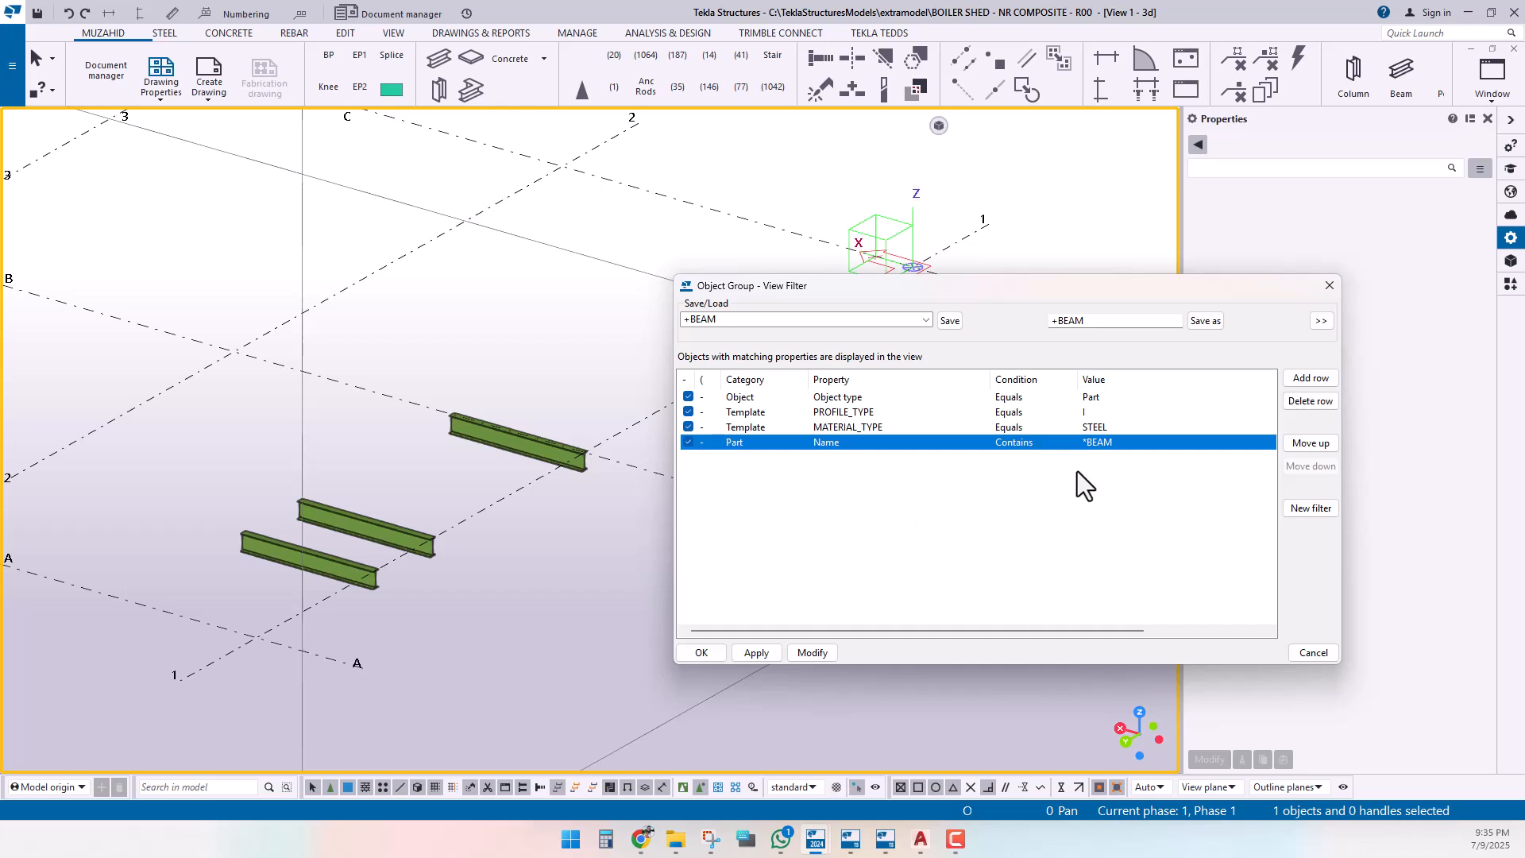
Step: Set the Name row's value to *BRACING
scroll(380, 461, down, 2)
click(1129, 443)
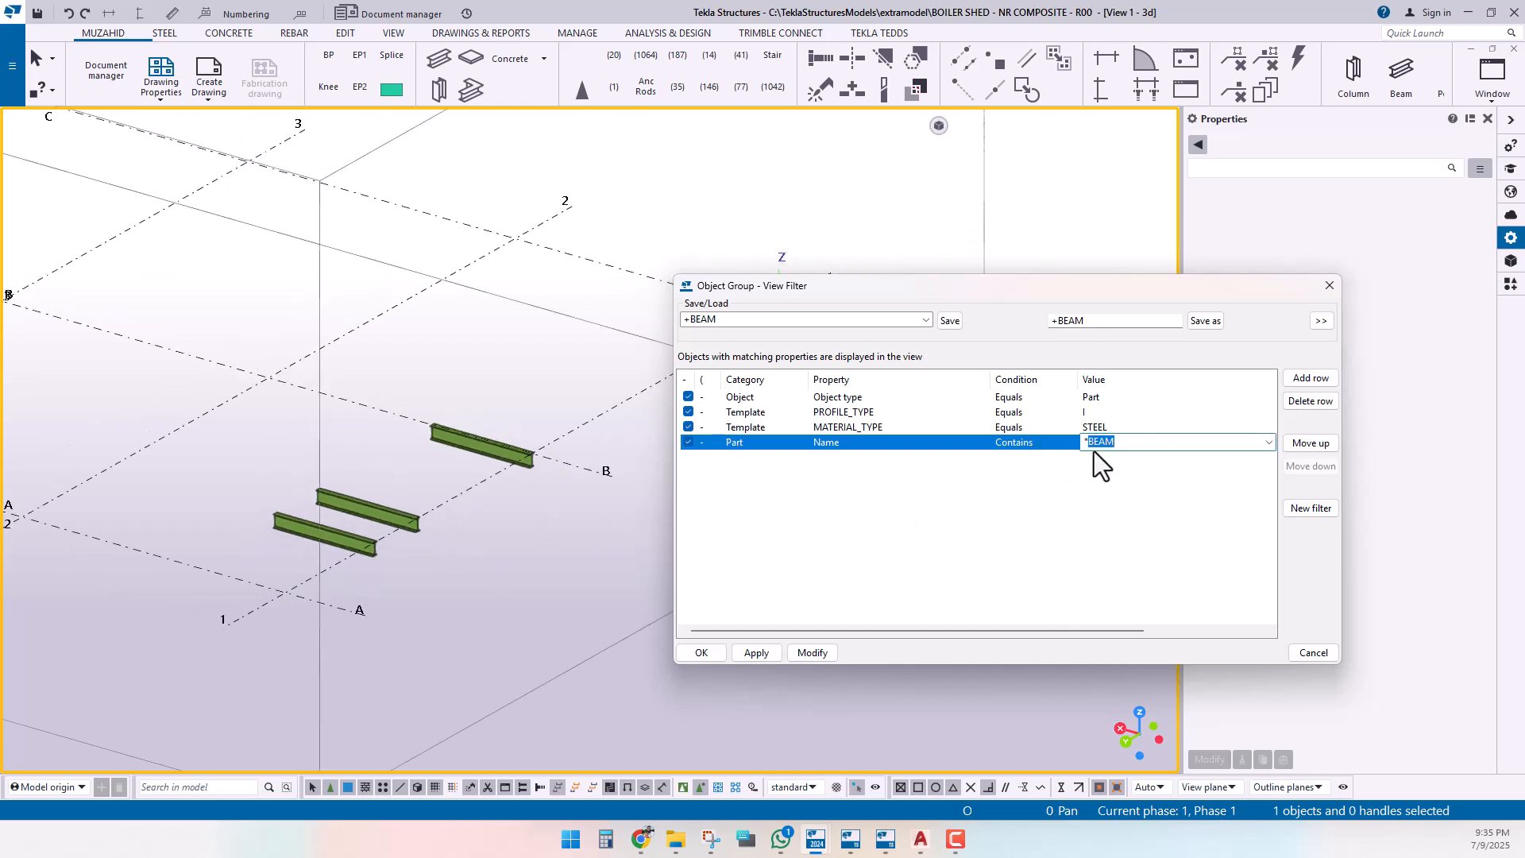
text(BRACING)
Step: Check the DSTV-NC profile type table in the browser, and set the PROFILE_TYPE row's value to L
click(643, 839)
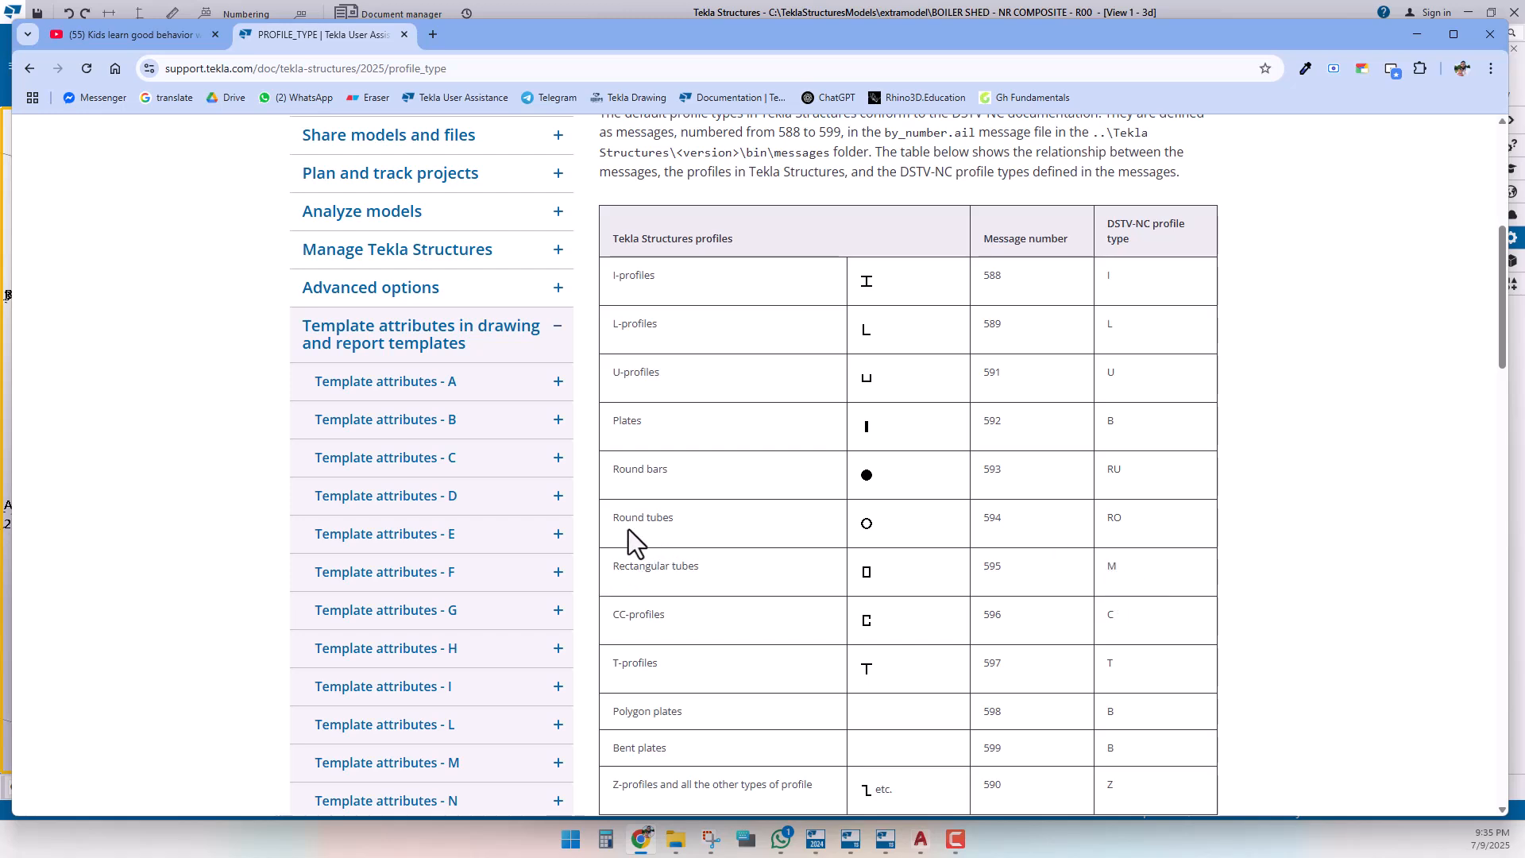
click(1426, 38)
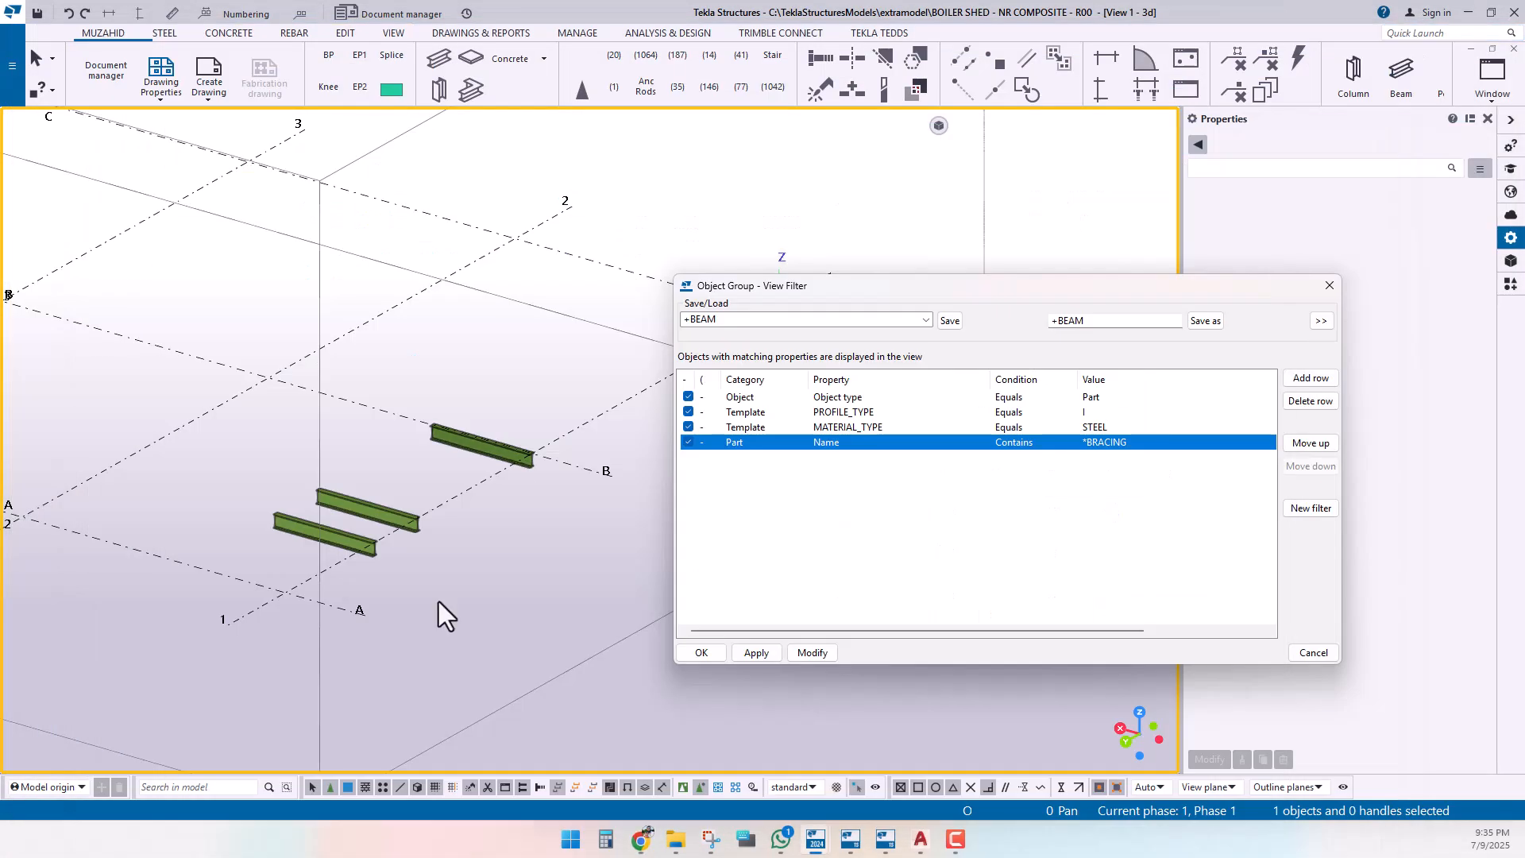
click(1100, 413)
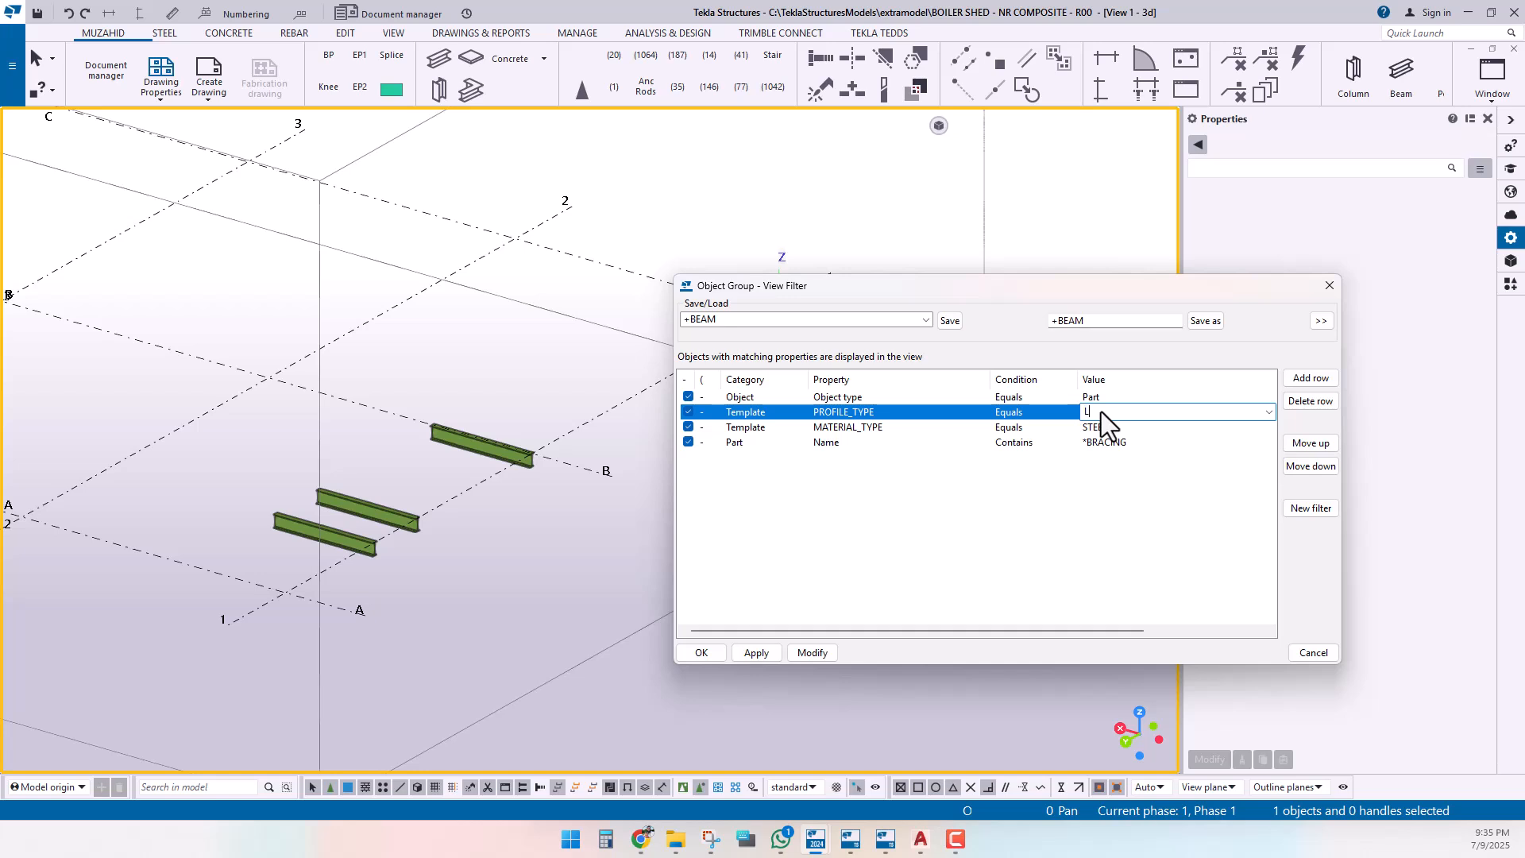
Step: Apply the bracing filter to the view, and load and apply the standard filter in its place
click(811, 653)
scroll(411, 551, down, 2)
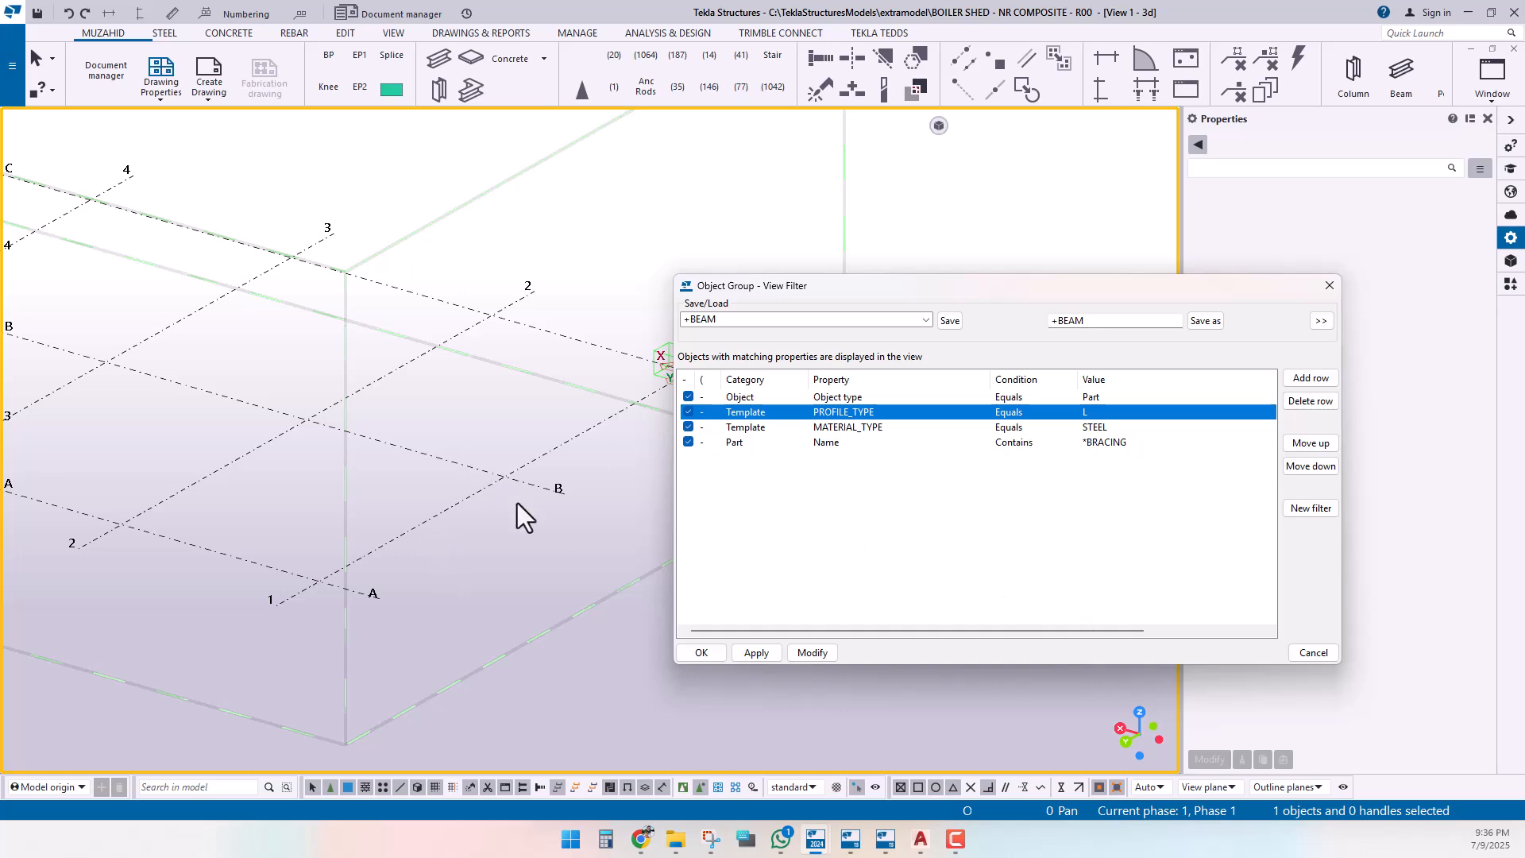
click(924, 318)
scroll(810, 340, up, 1)
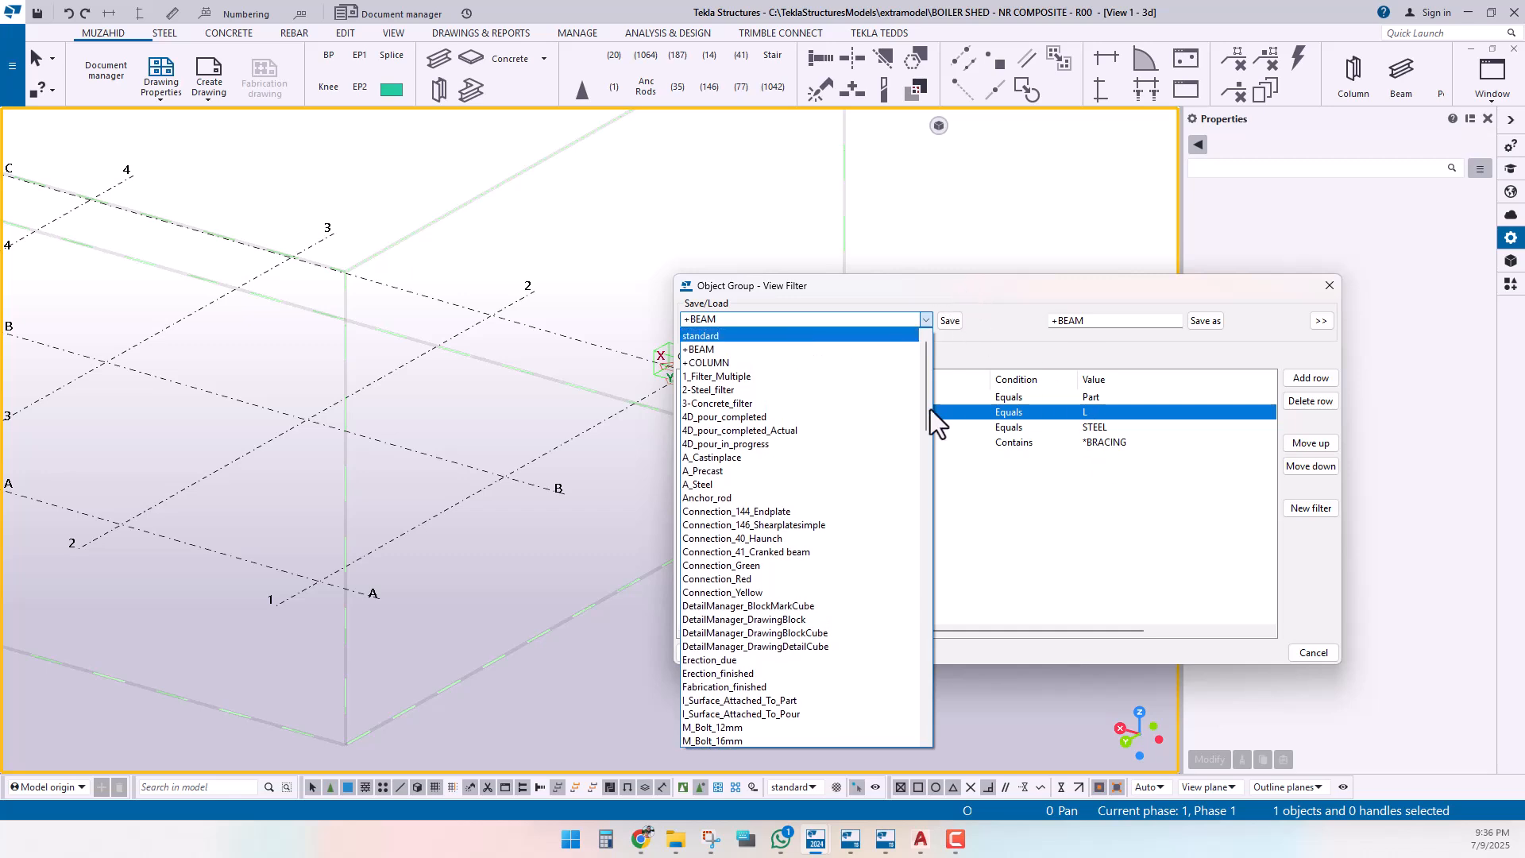
scroll(732, 337, down, 2)
click(732, 337)
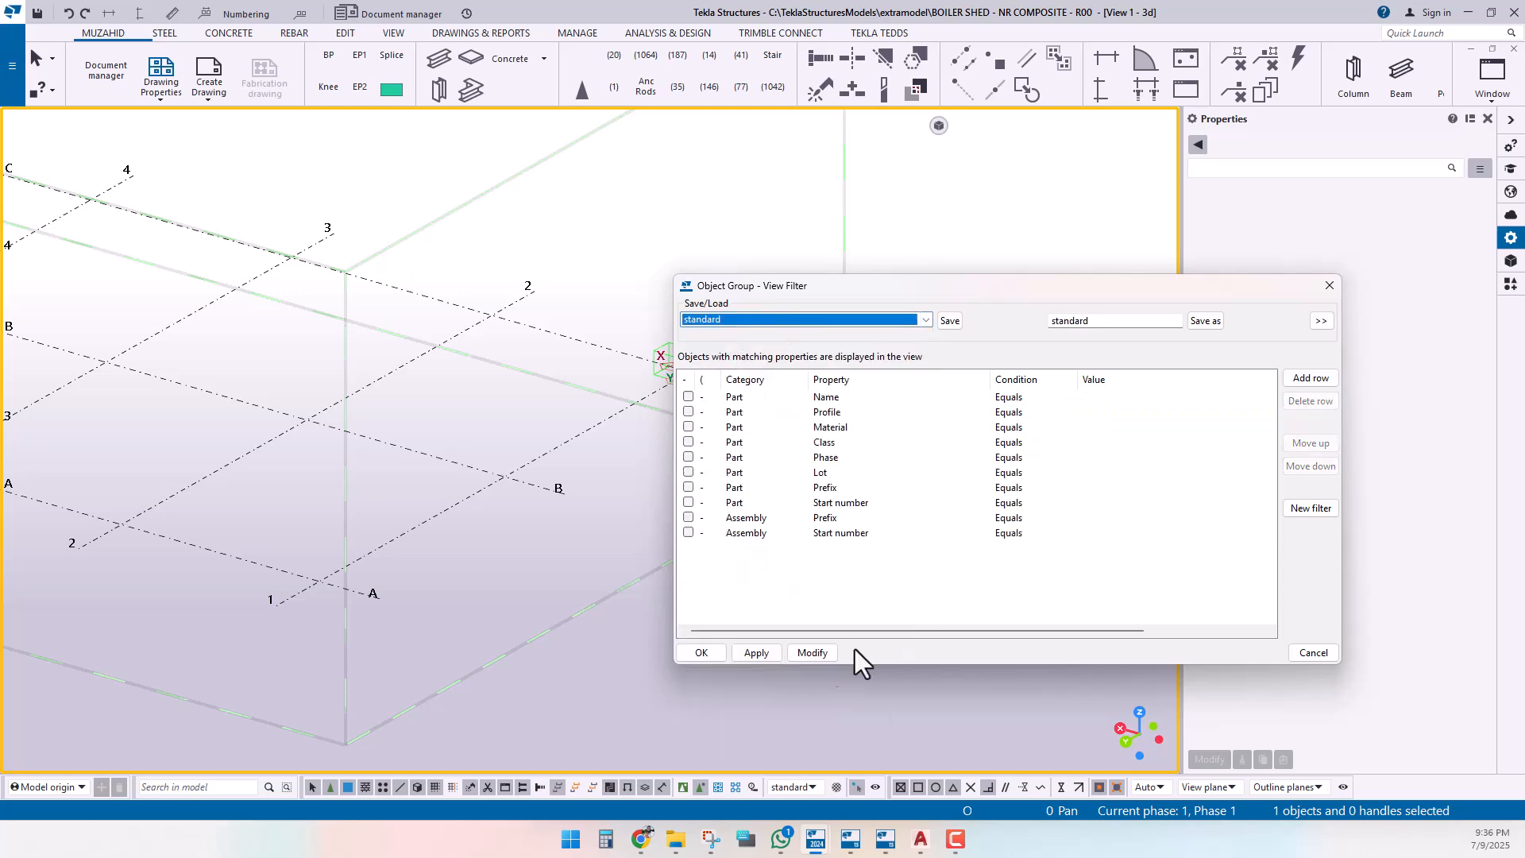
click(811, 652)
Step: Select the teal angle member near grid line 1 to check its name and profile
scroll(465, 502, up, 5)
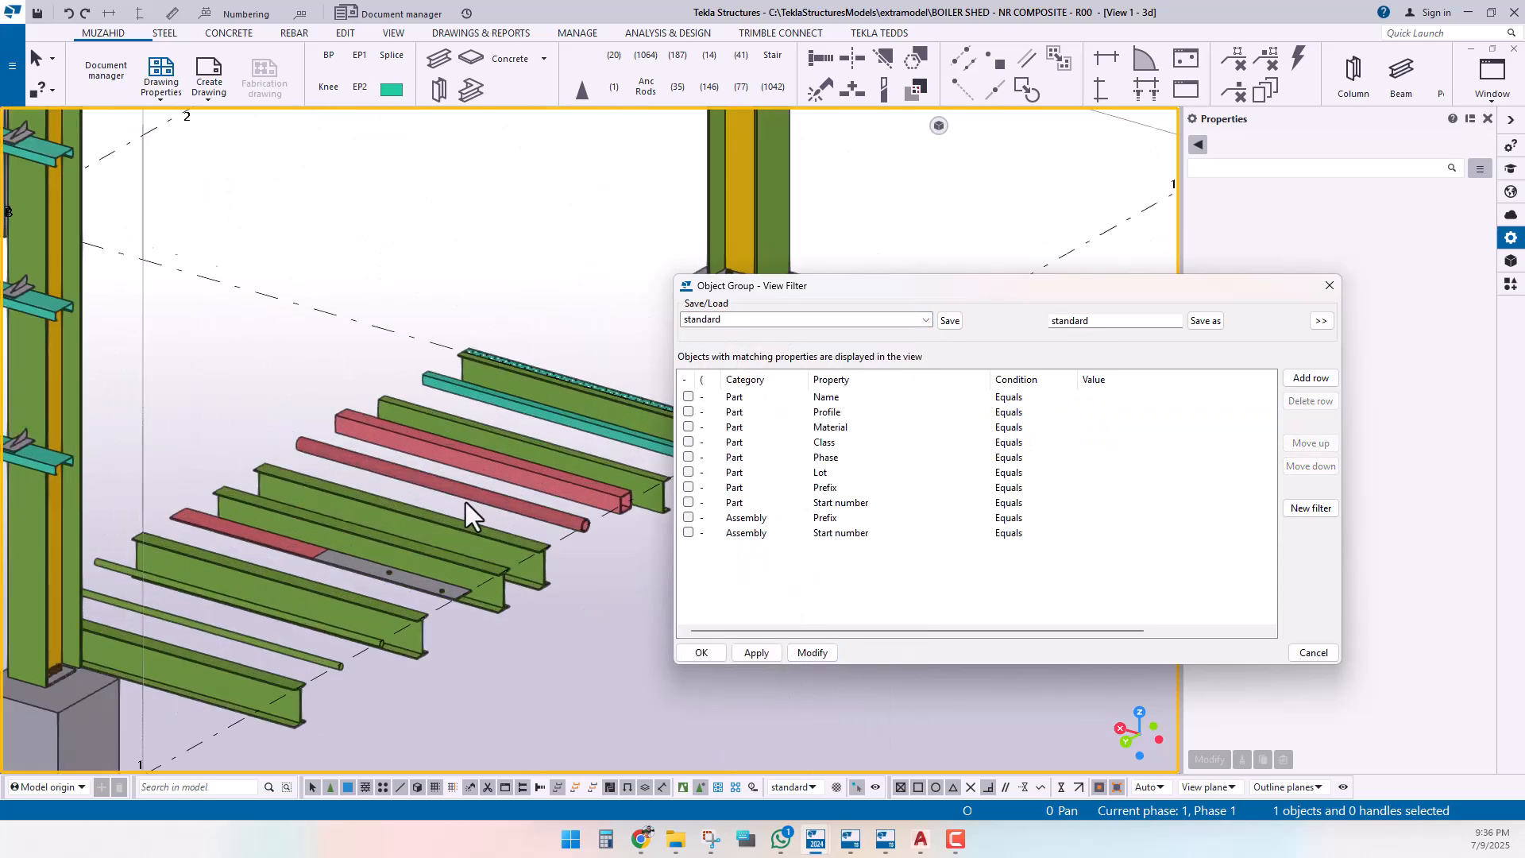
scroll(218, 551, up, 5)
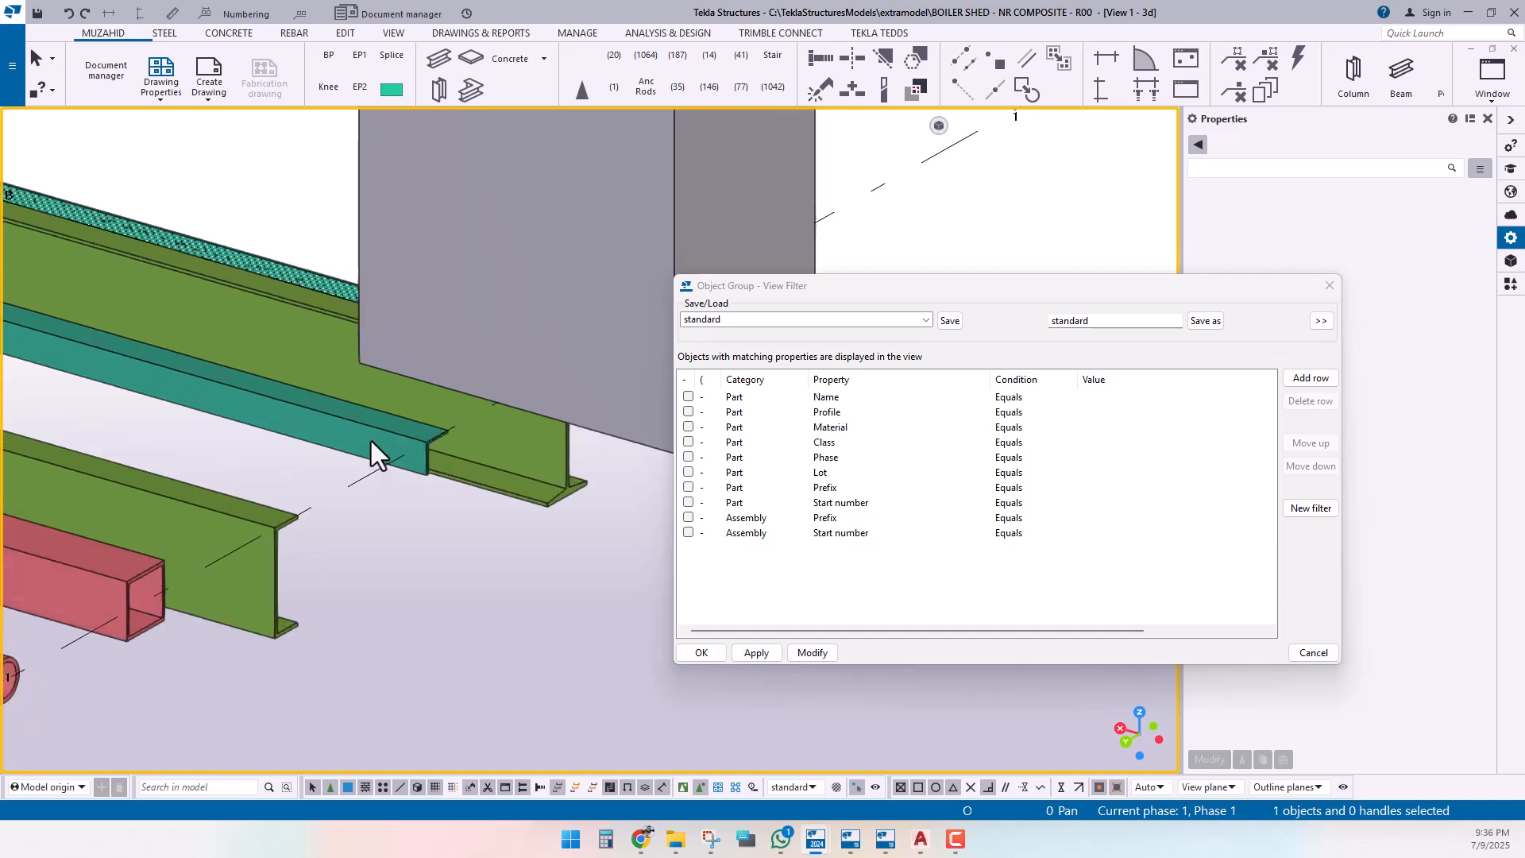
click(370, 440)
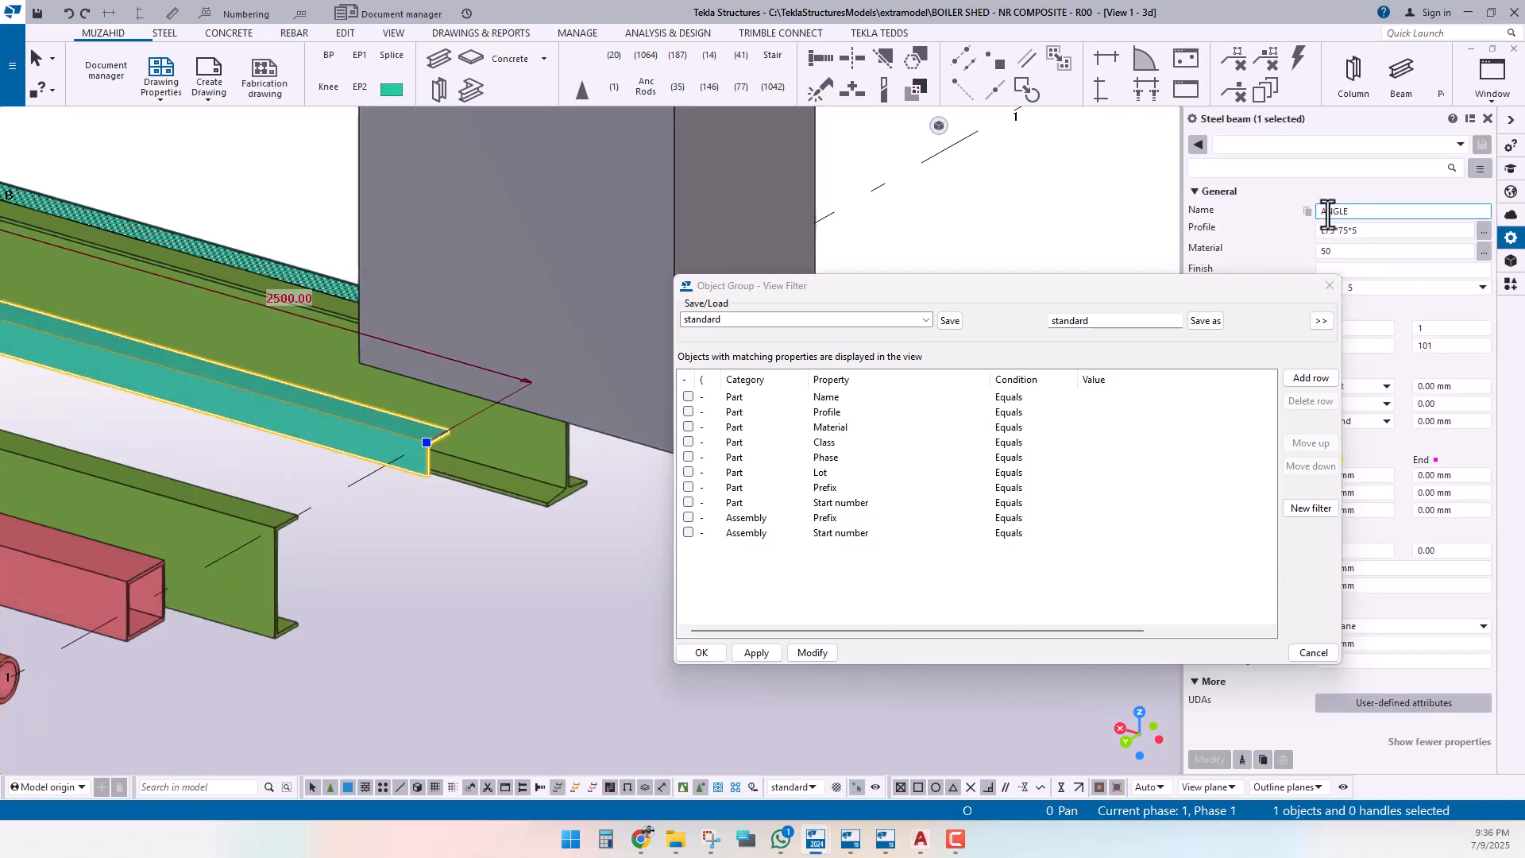
click(874, 254)
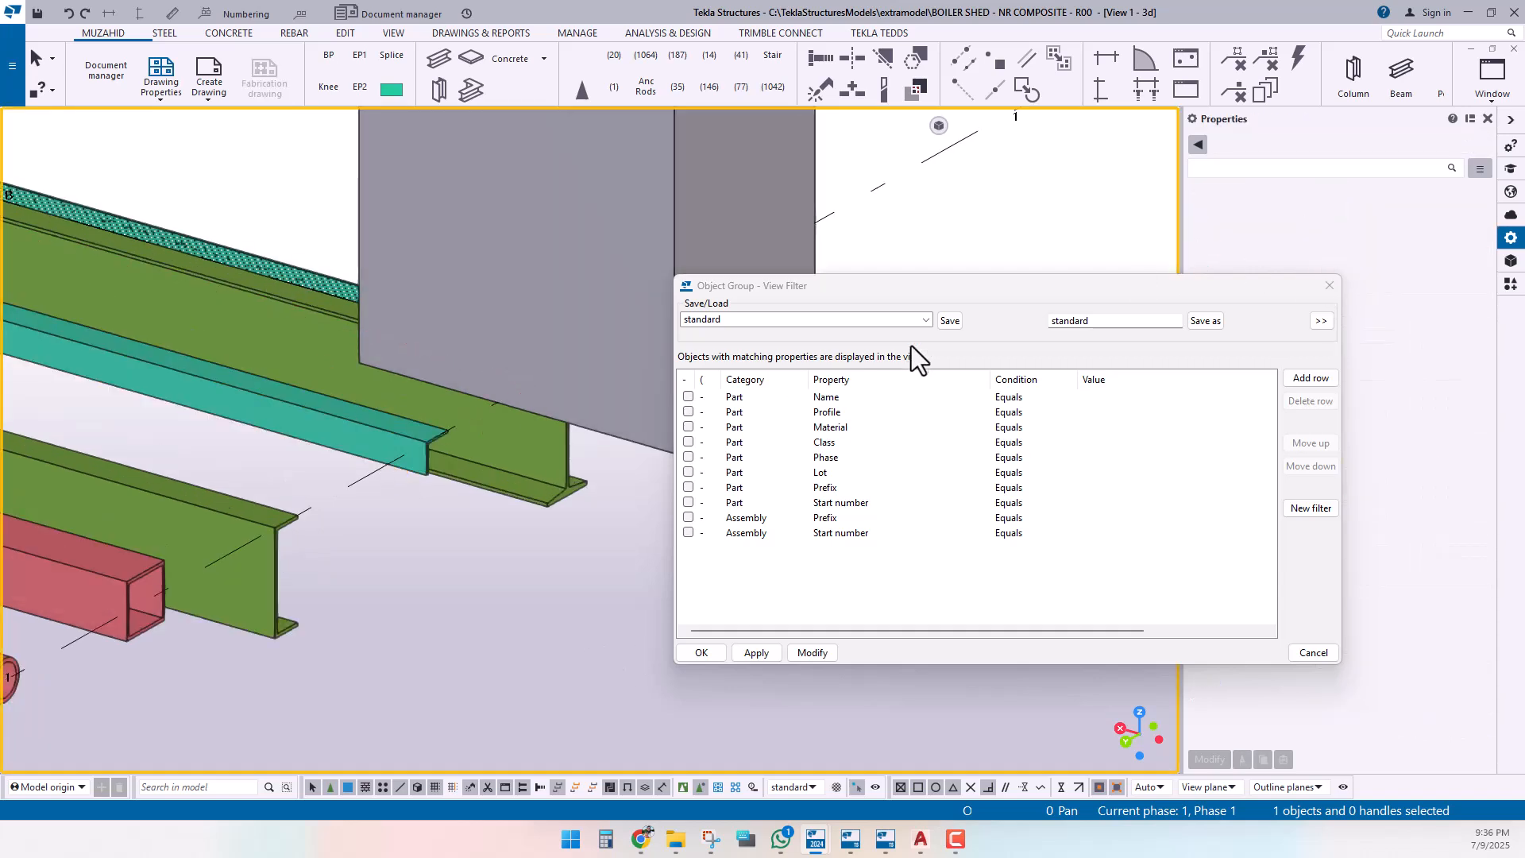
Step: Load the +BEAM filter and set the PROFILE_TYPE row's value to L
click(926, 319)
scroll(737, 359, up, 10)
click(717, 354)
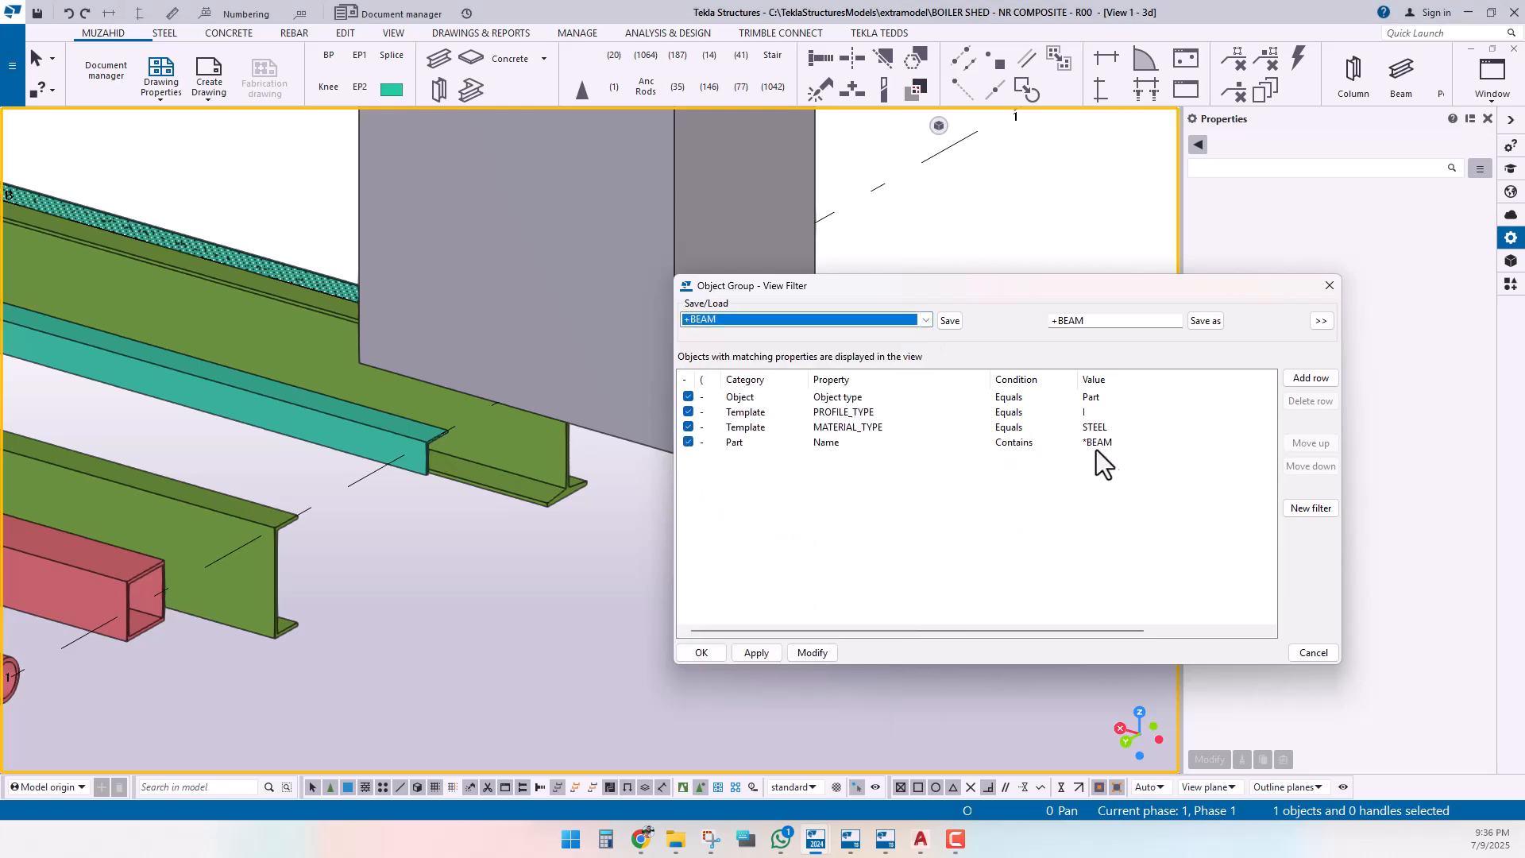
click(1097, 413)
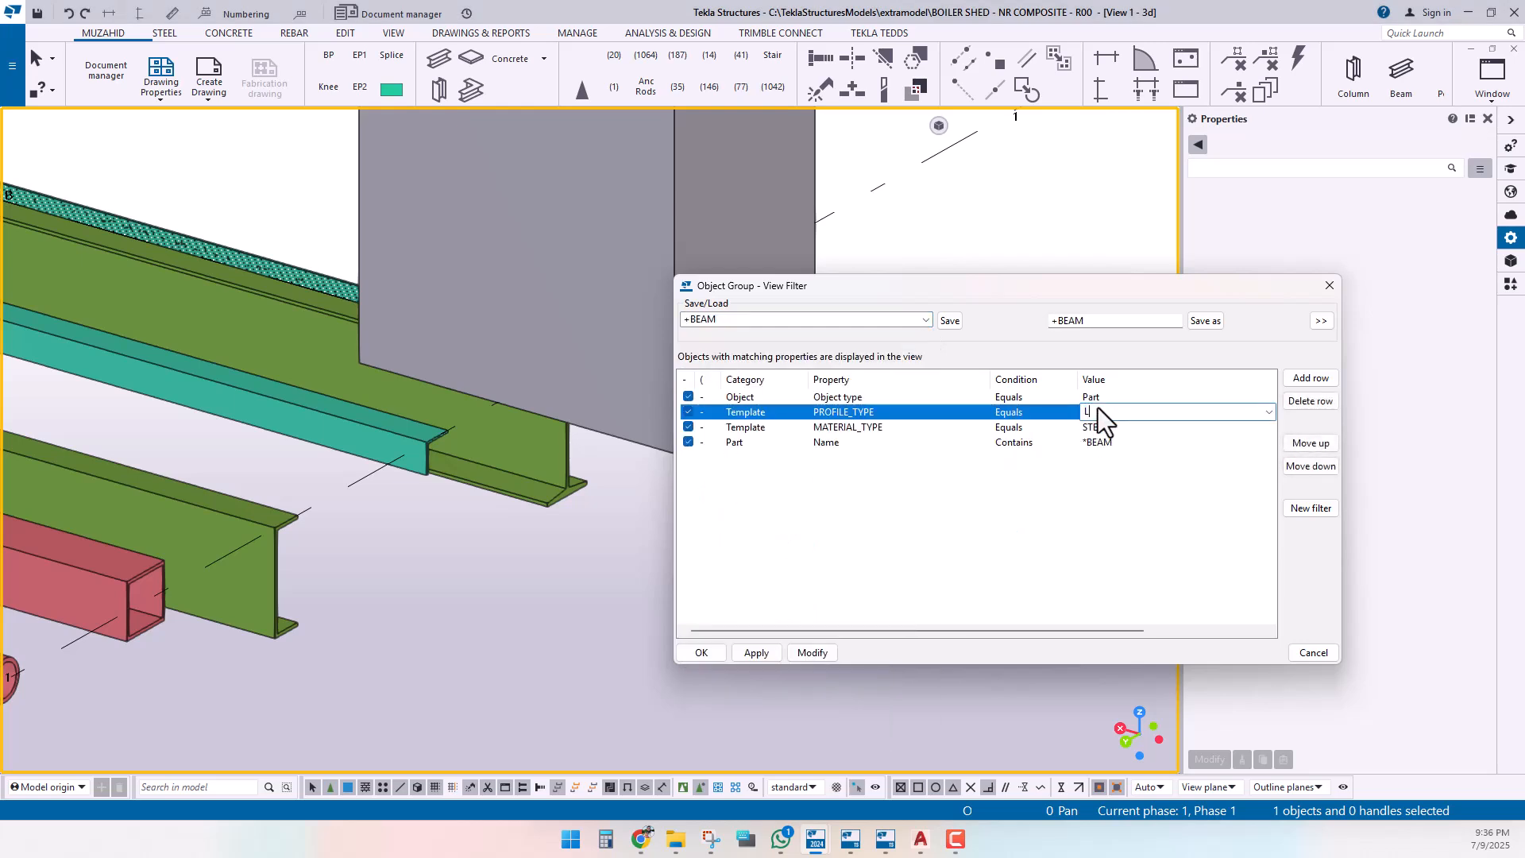
Step: Set the Name row's value to *ANGLE and apply the filter to the view
click(1133, 443)
key(BackSpace)
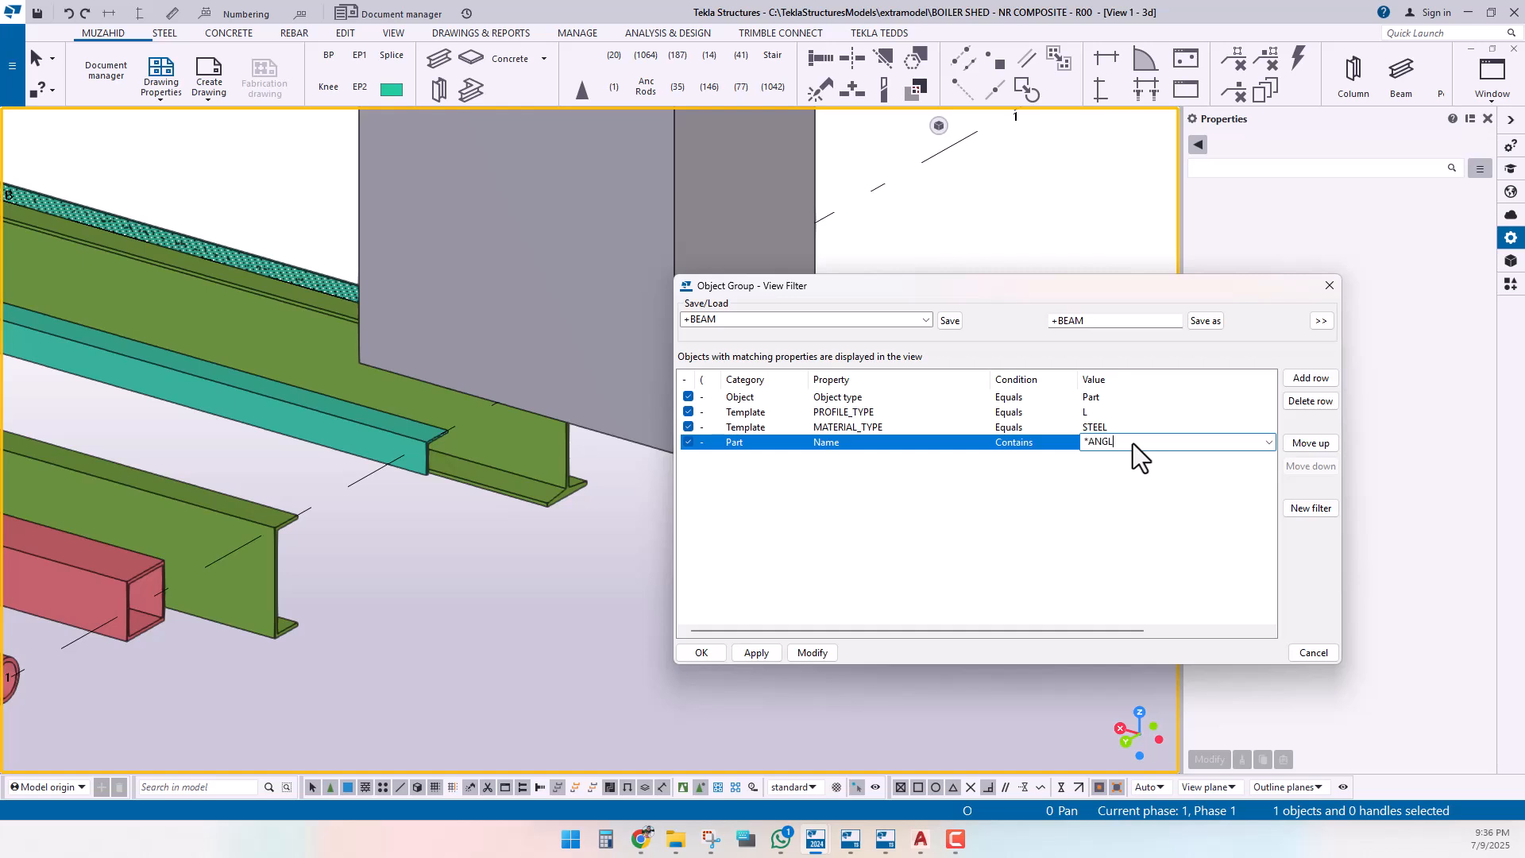
click(812, 653)
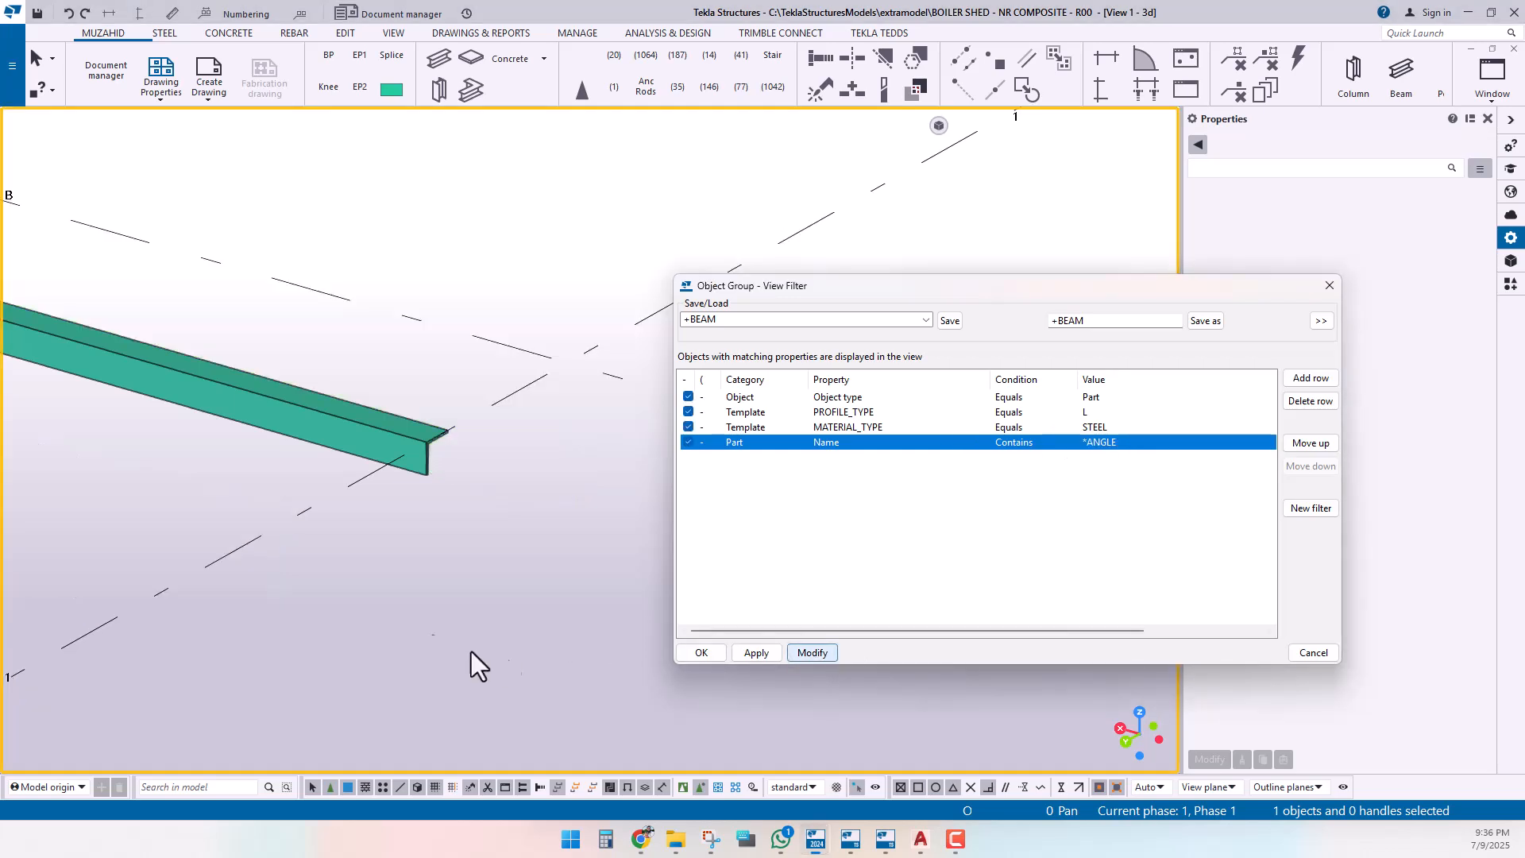
ctrl+middle_drag(212, 488, 395, 548)
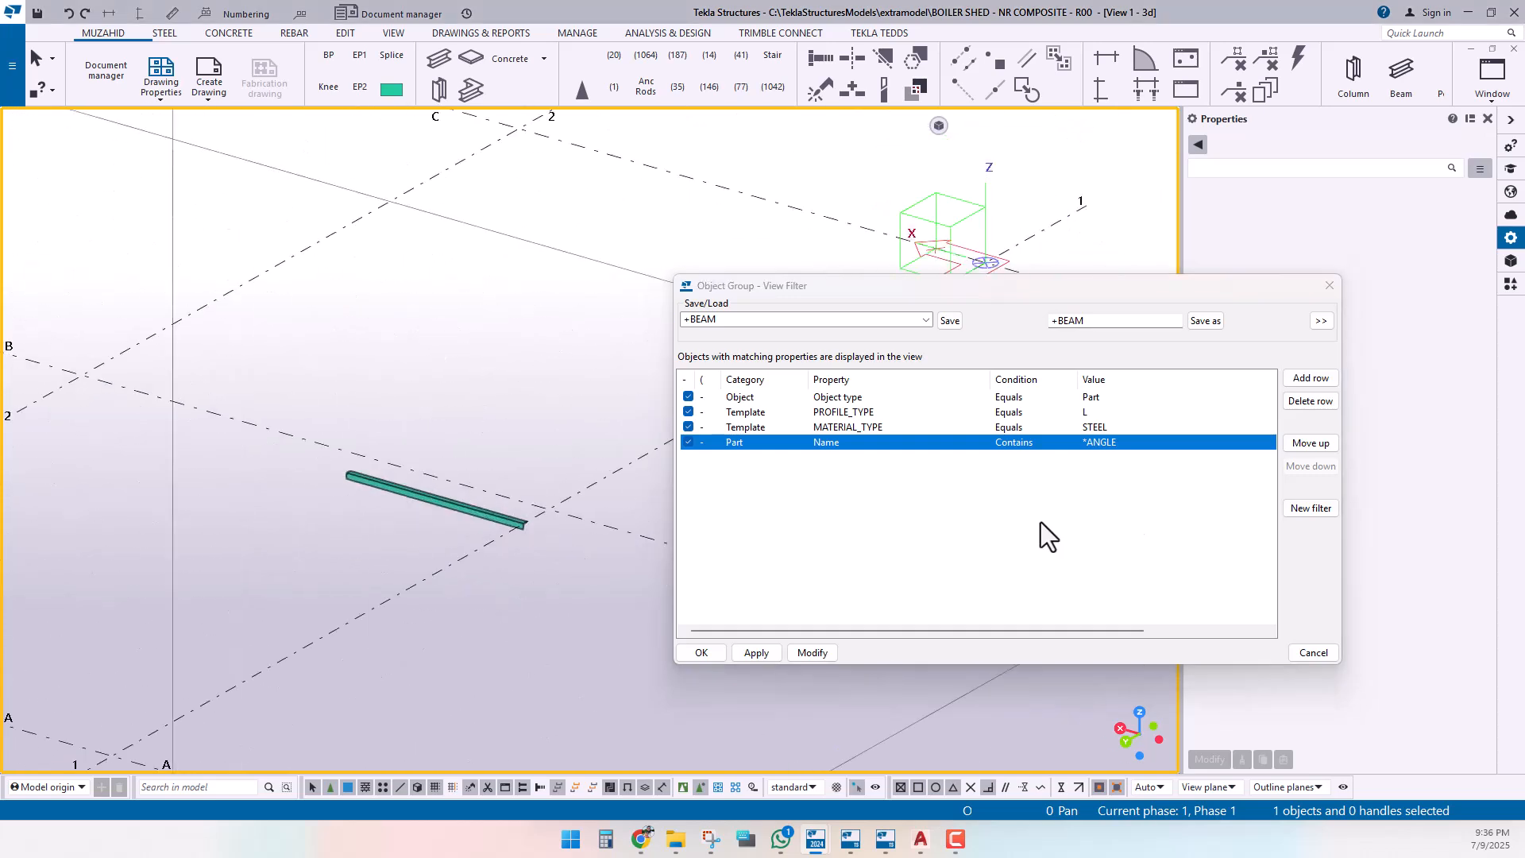
Step: Enter +ANGLE as the new filter name and reapply the angle filter to the view
click(1132, 443)
drag(1174, 321, 1057, 324)
text(ANGLE)
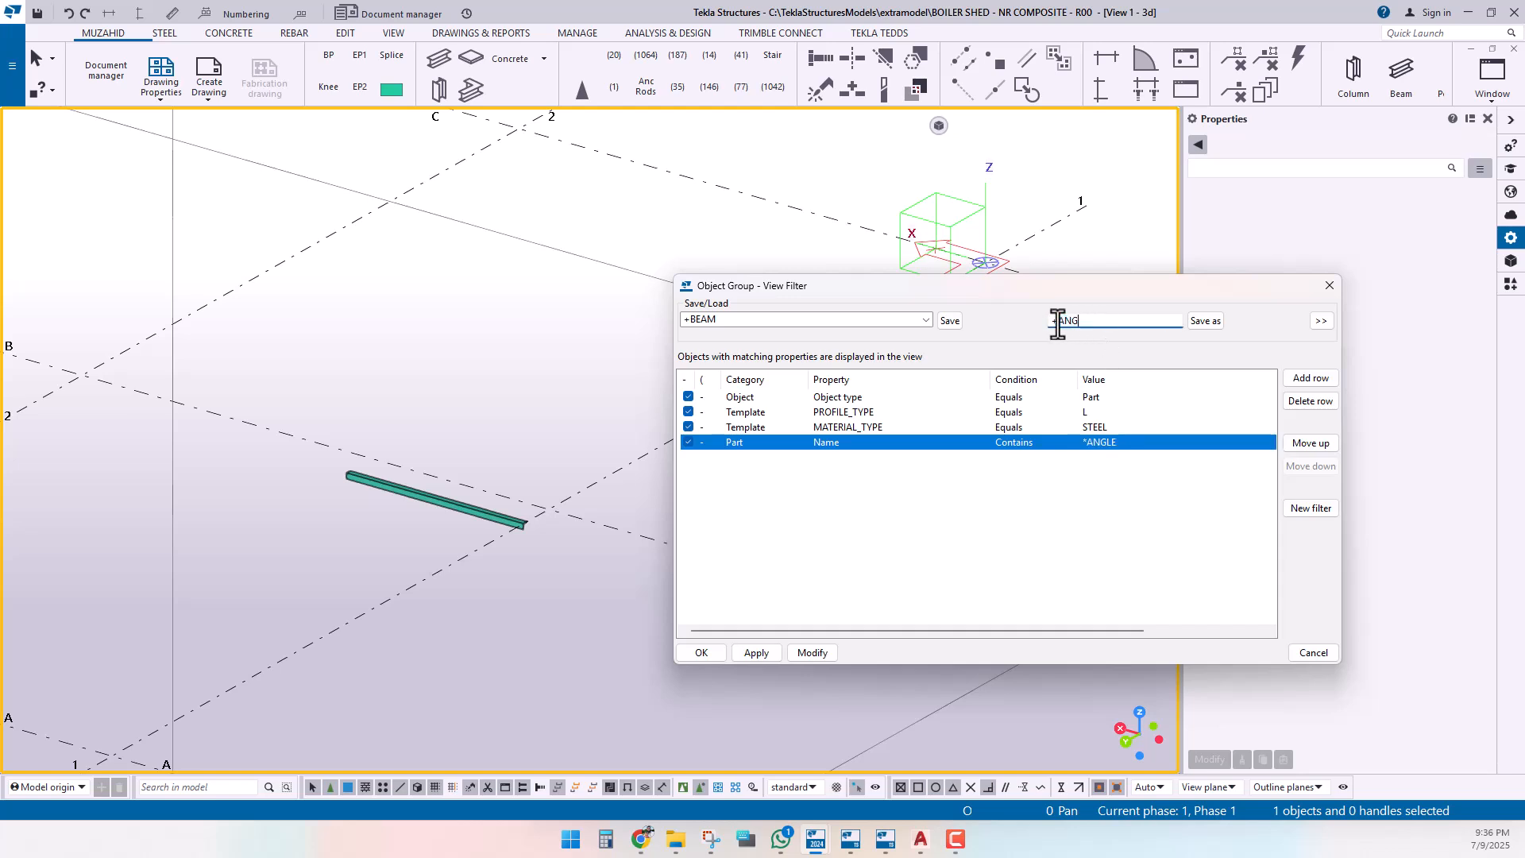
click(802, 658)
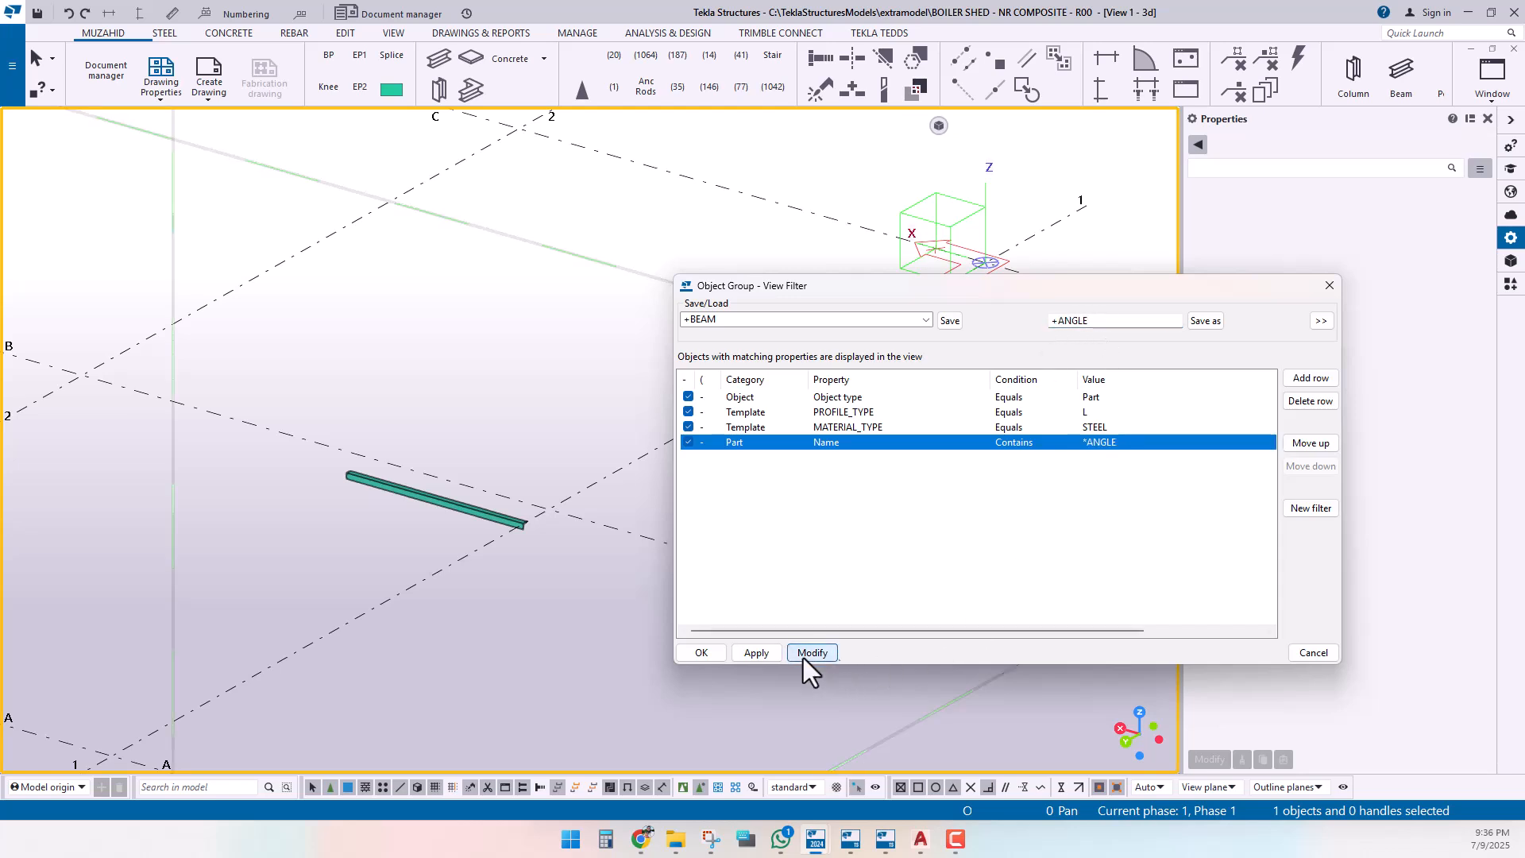
Step: Set the Name row's value to *BRACING and the PROFILE_TYPE row's value to M, and apply the filter
click(1123, 441)
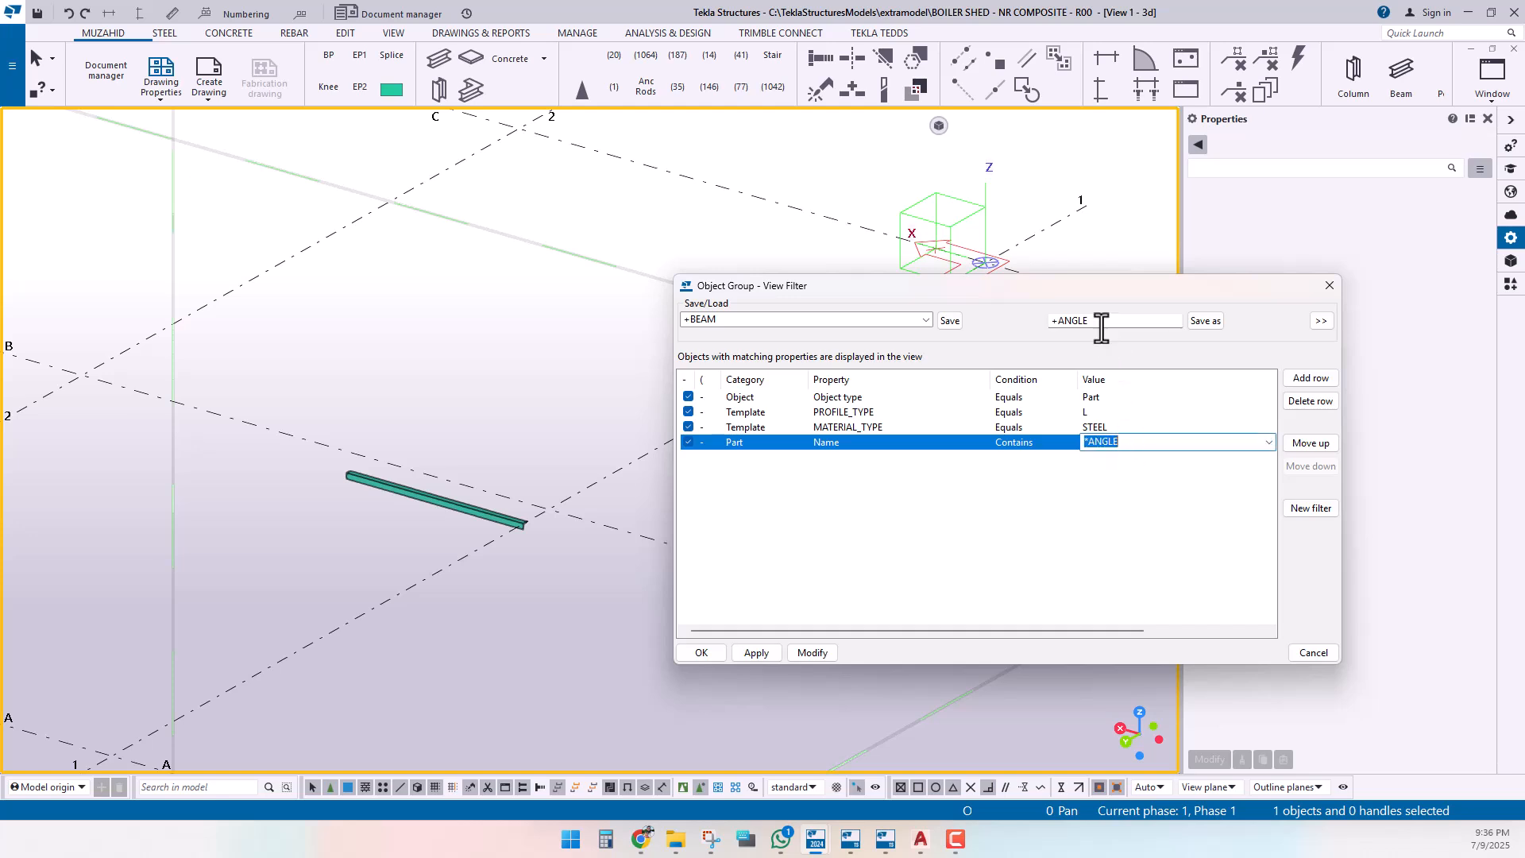
click(1125, 431)
click(1131, 446)
drag(1130, 446, 1095, 448)
text(BRACIN)
click(1110, 411)
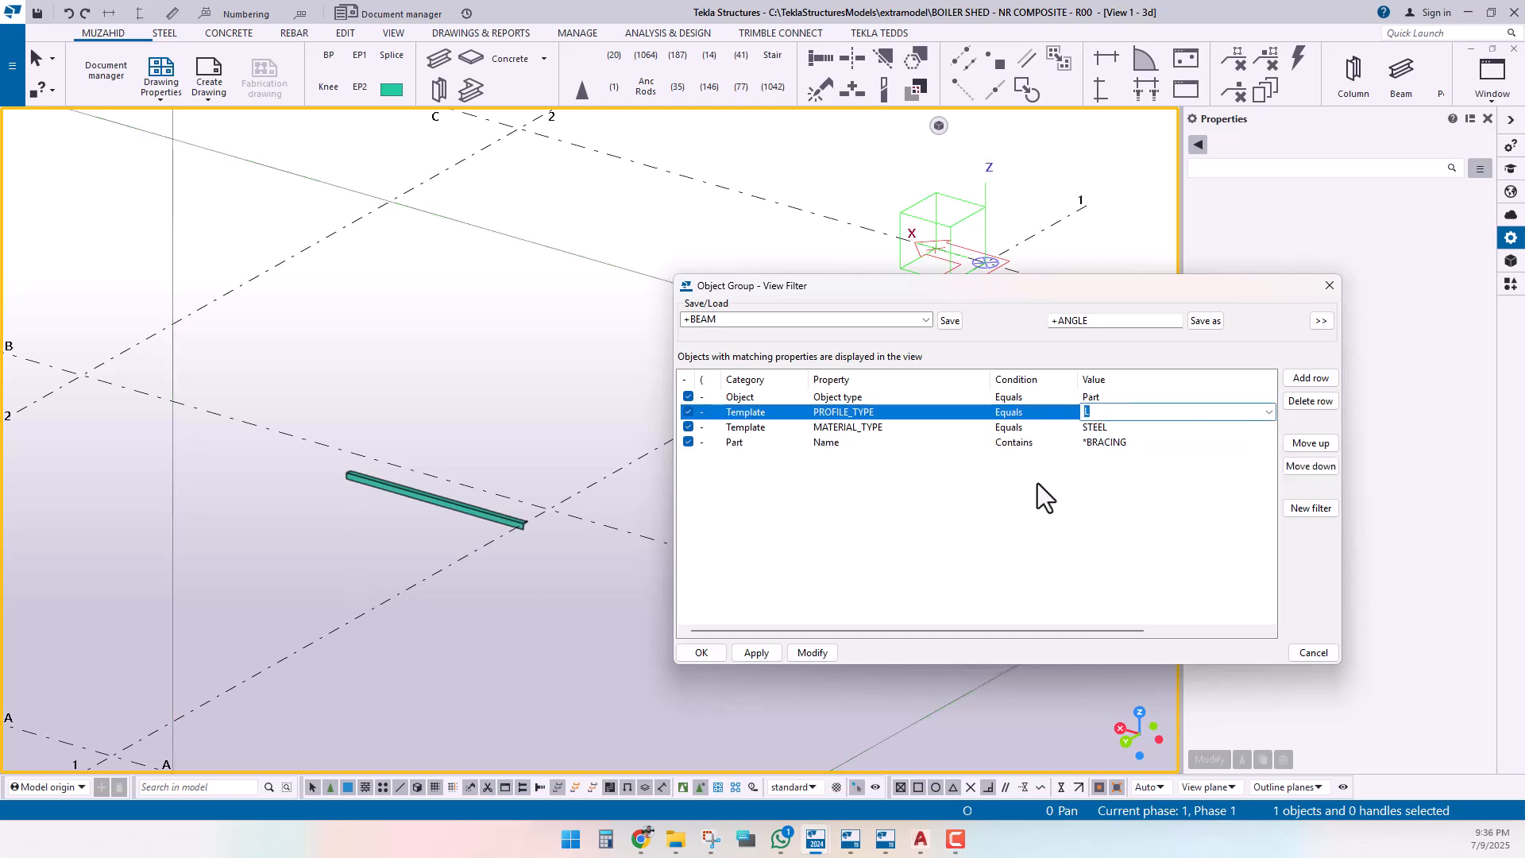
text(M)
click(824, 652)
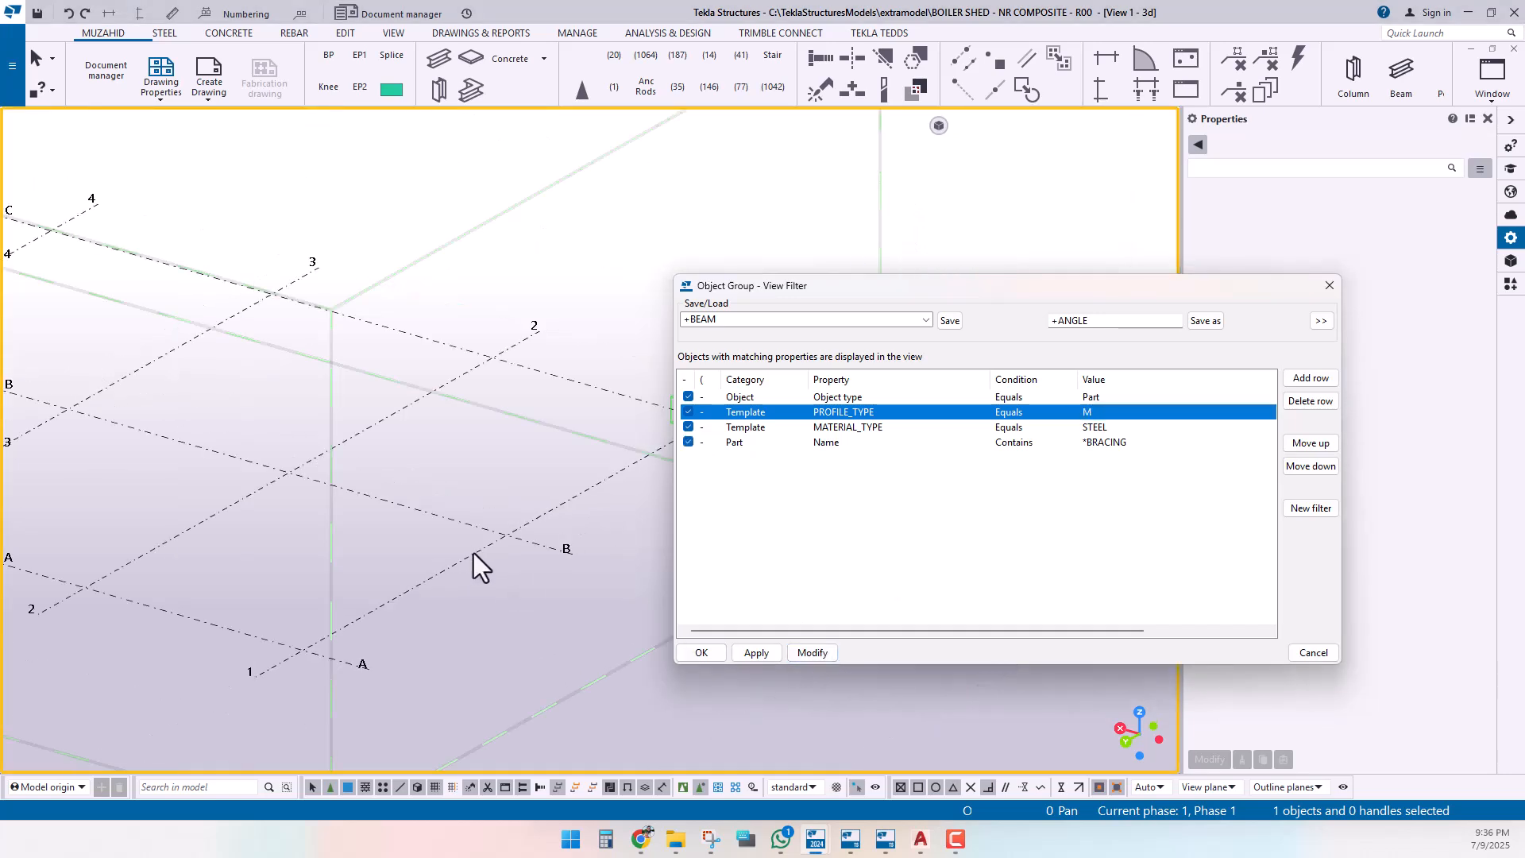
Step: Check the DSTV-NC profile type table in the browser, and apply the standard filter to the view
click(641, 839)
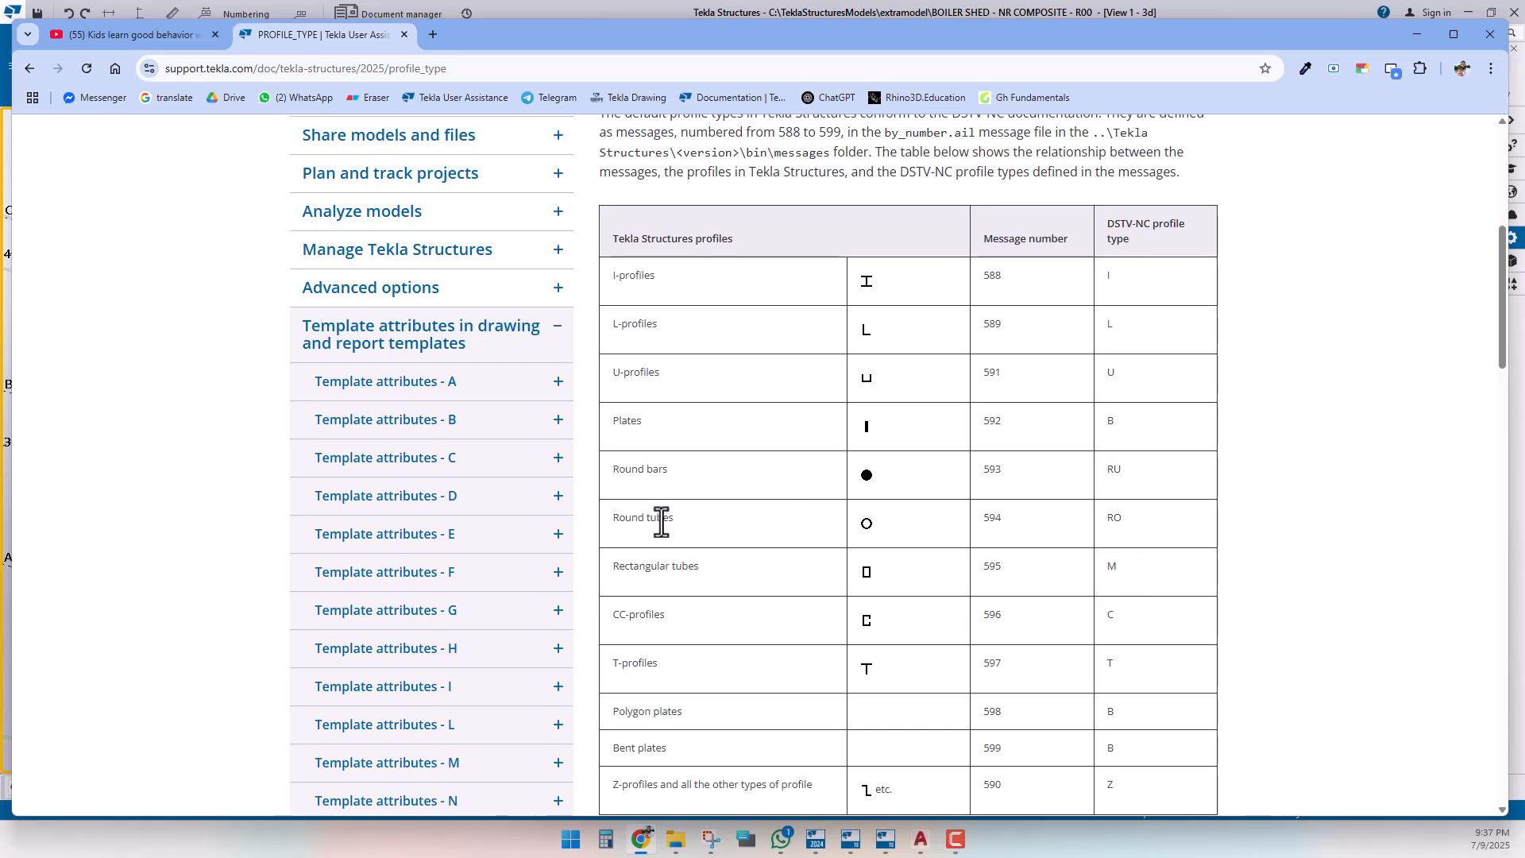
click(1416, 34)
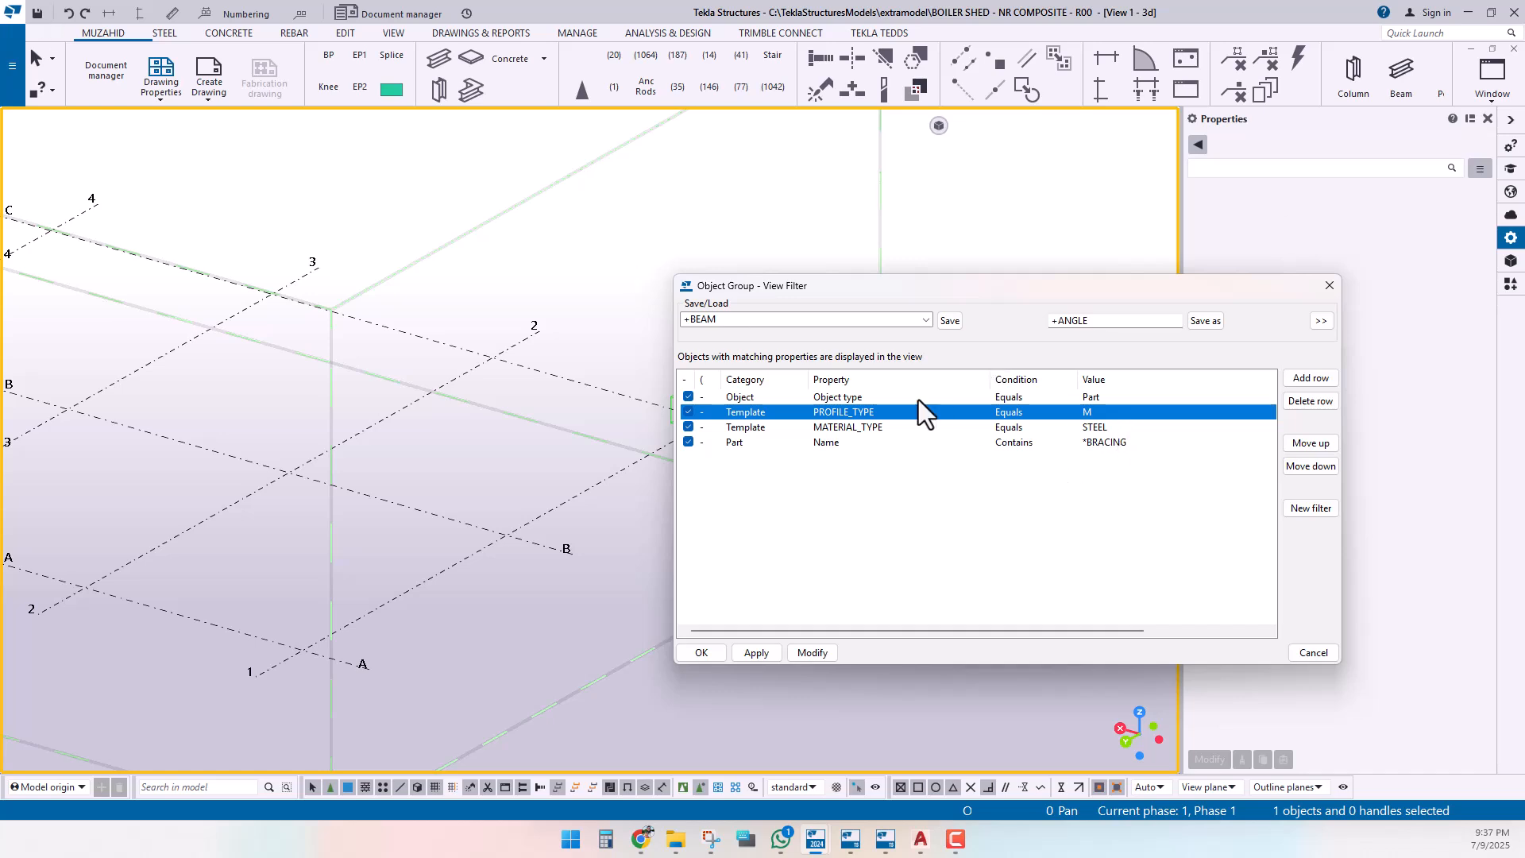
click(926, 319)
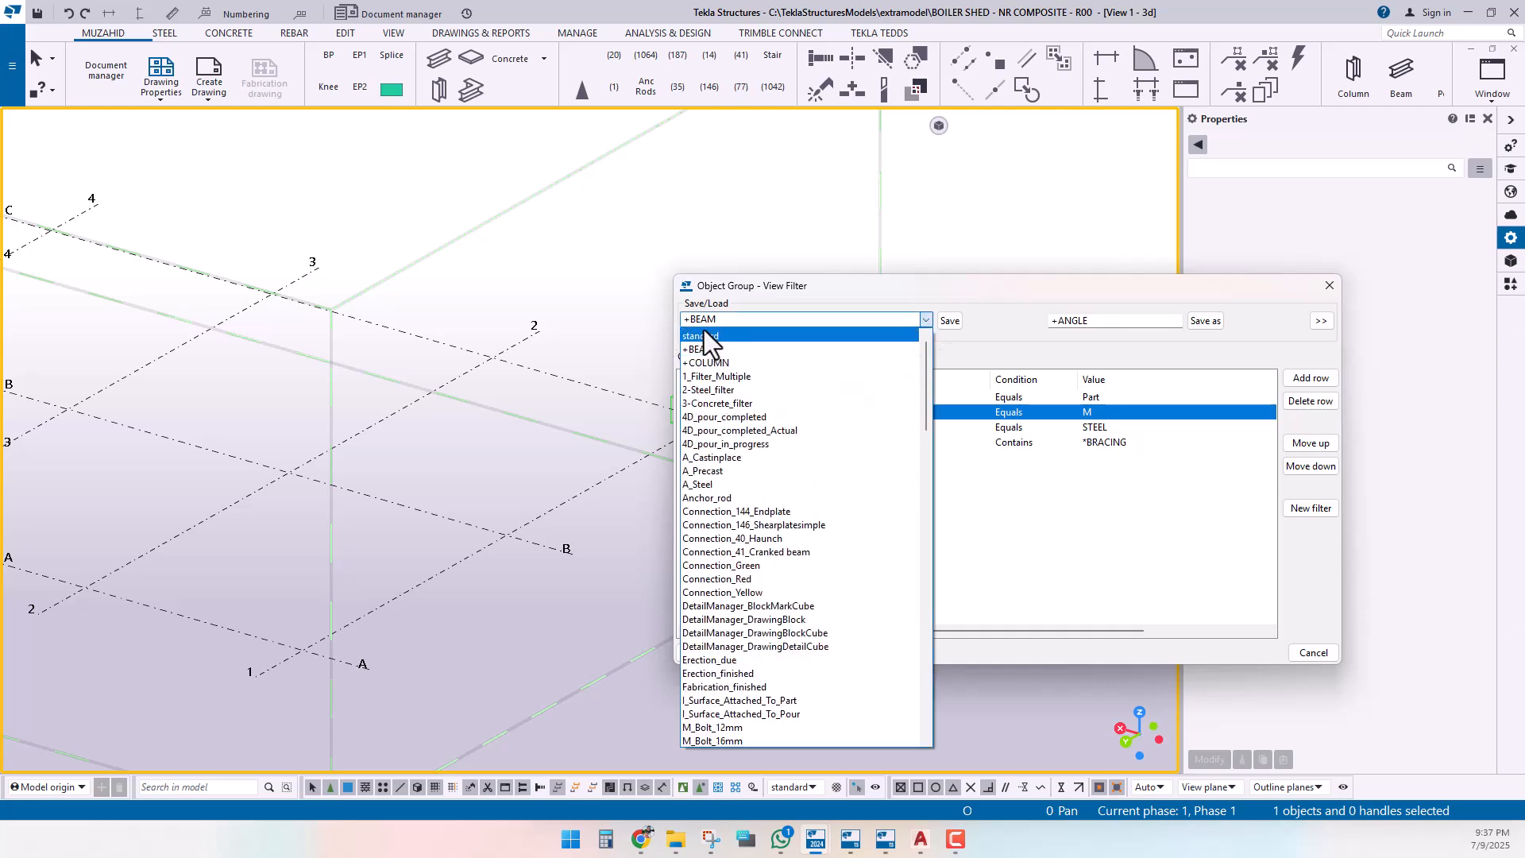
click(703, 332)
click(812, 652)
Step: Select the red square tube among the sample members to check its name and profile
scroll(415, 571, up, 5)
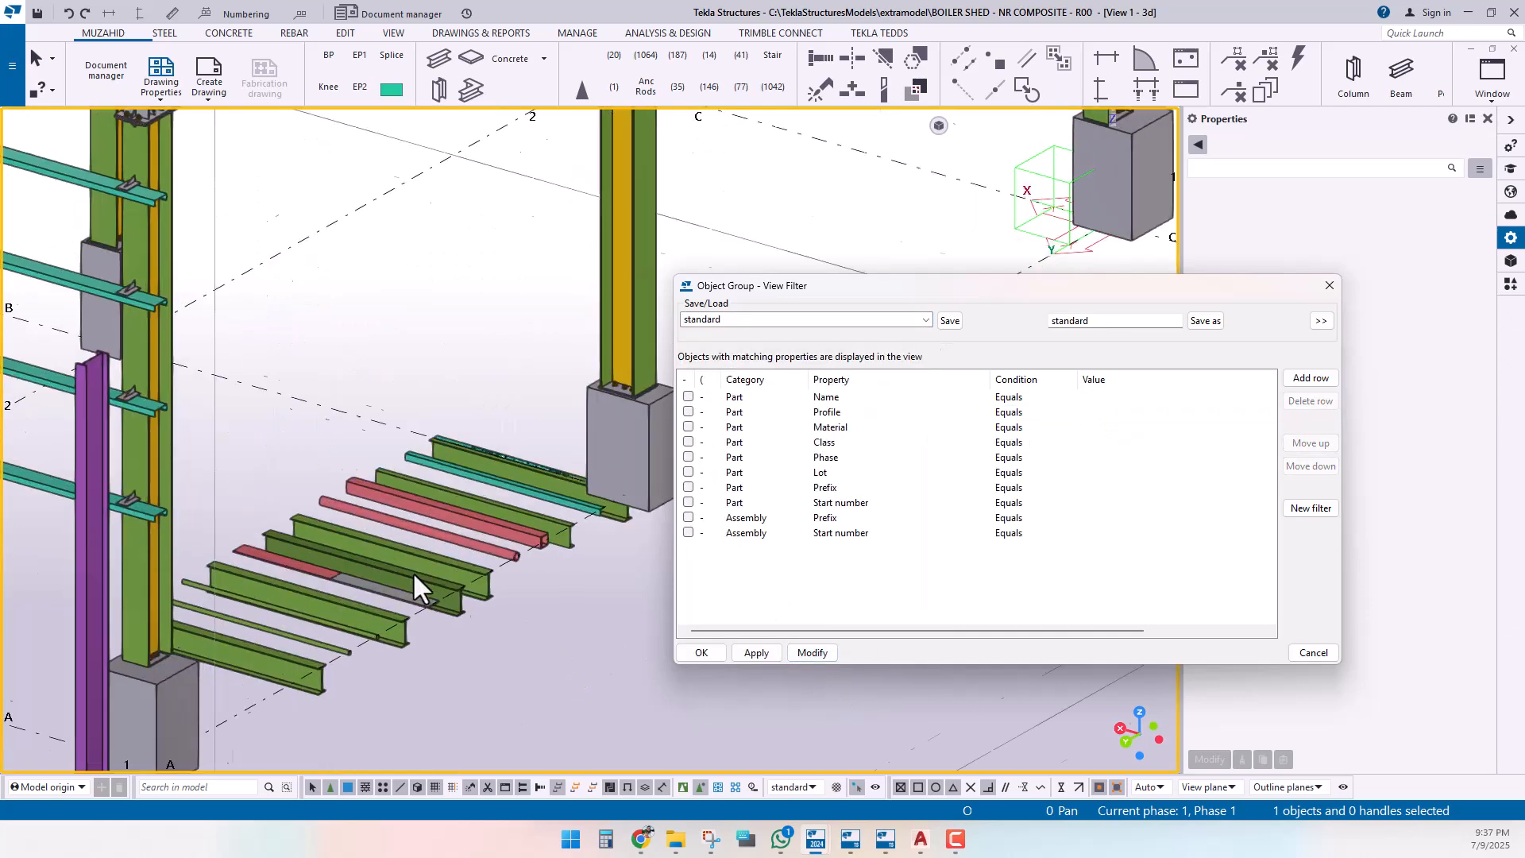
scroll(418, 534, up, 4)
click(436, 512)
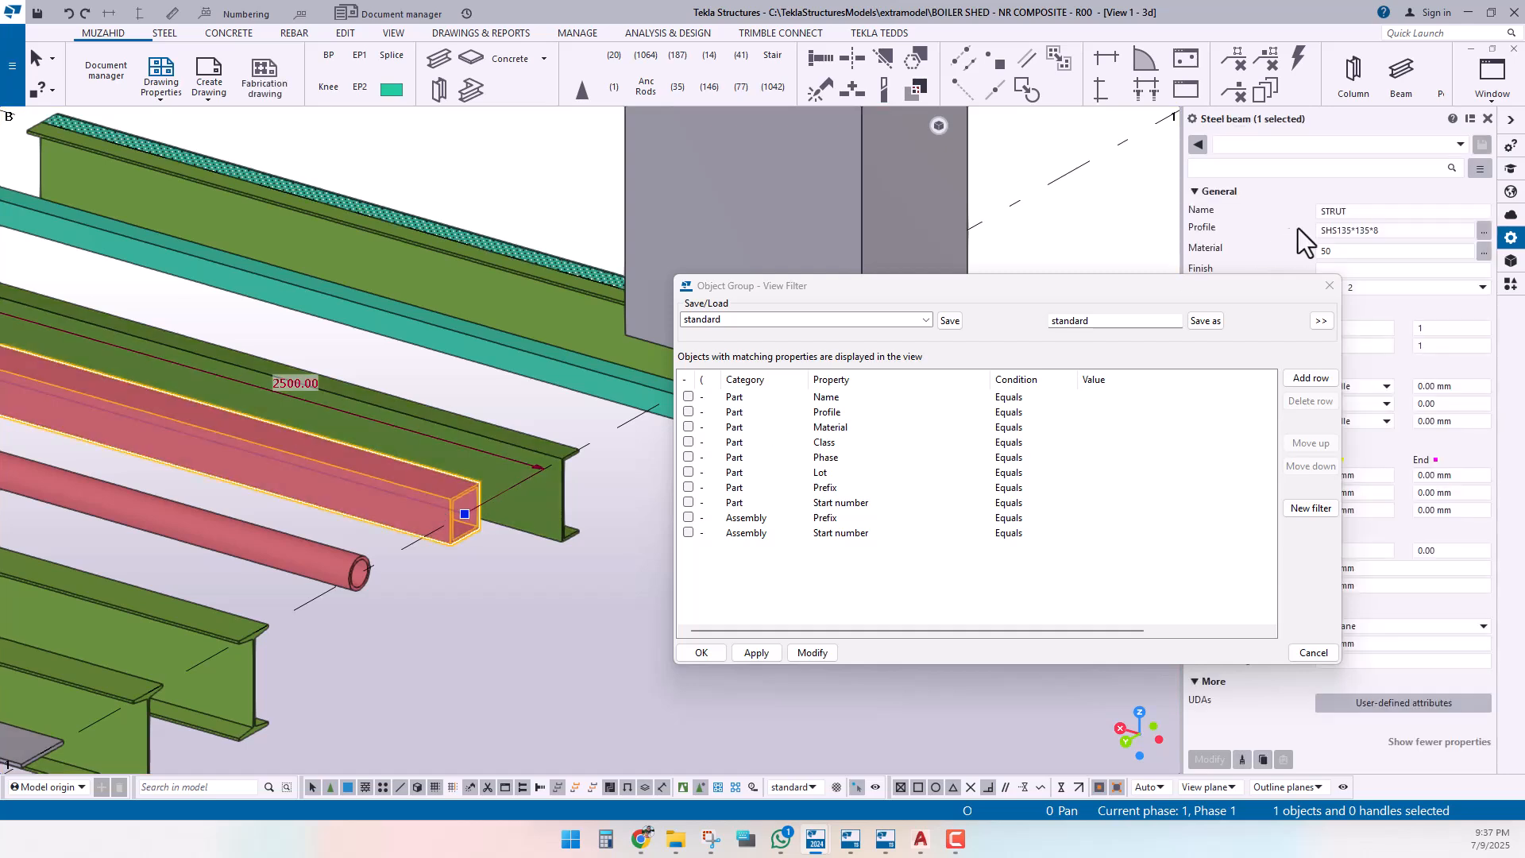
Step: Load the +BEAM filter and set the PROFILE_TYPE row's value to M
click(923, 322)
click(719, 345)
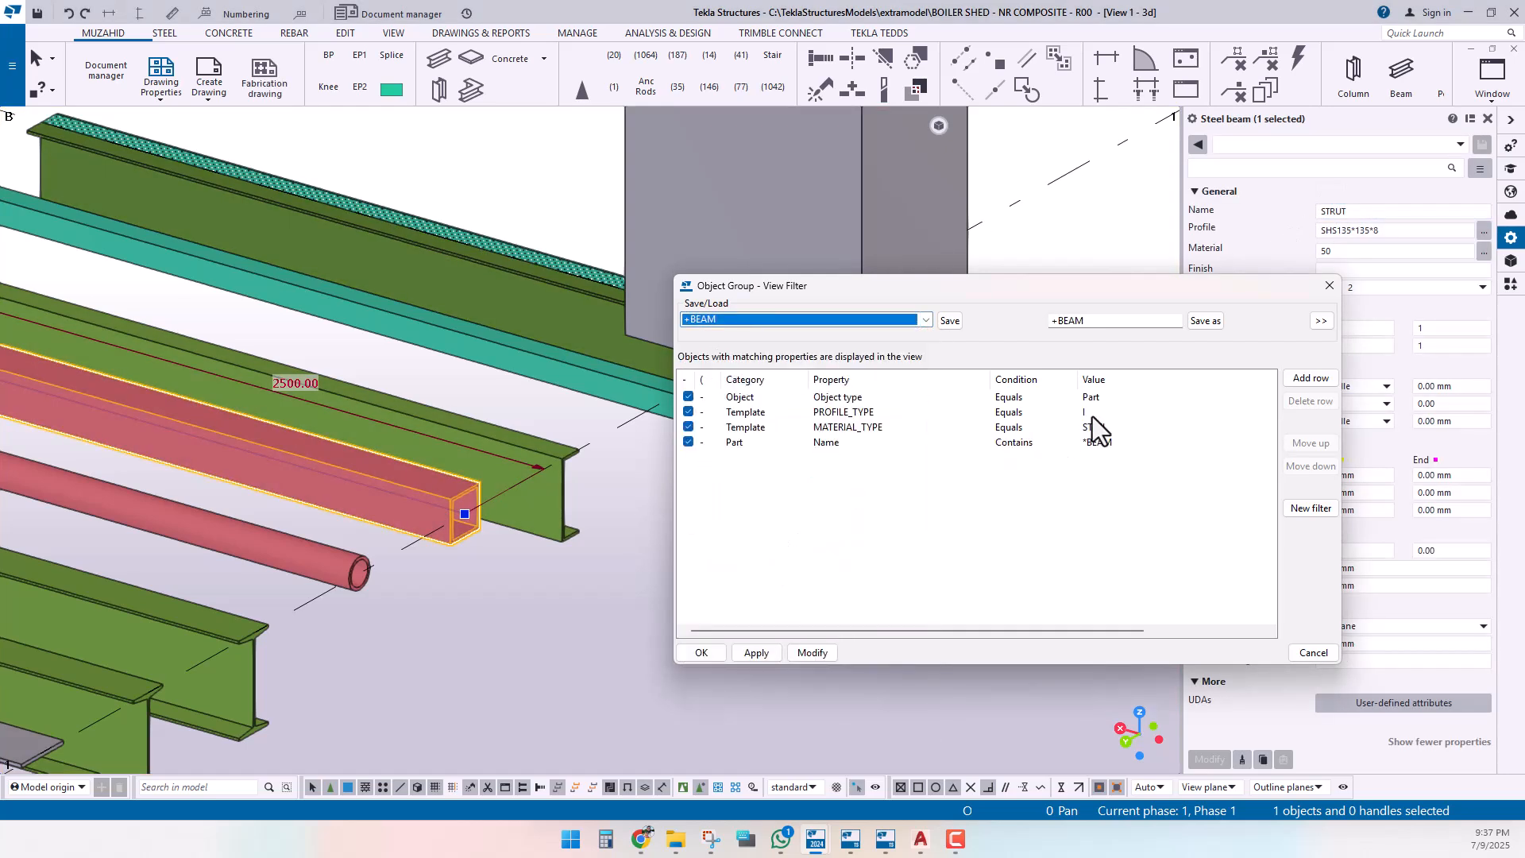
click(1096, 413)
text(M)
Step: Set the Name row's value to *STRUT and apply the filter to the view
click(1123, 443)
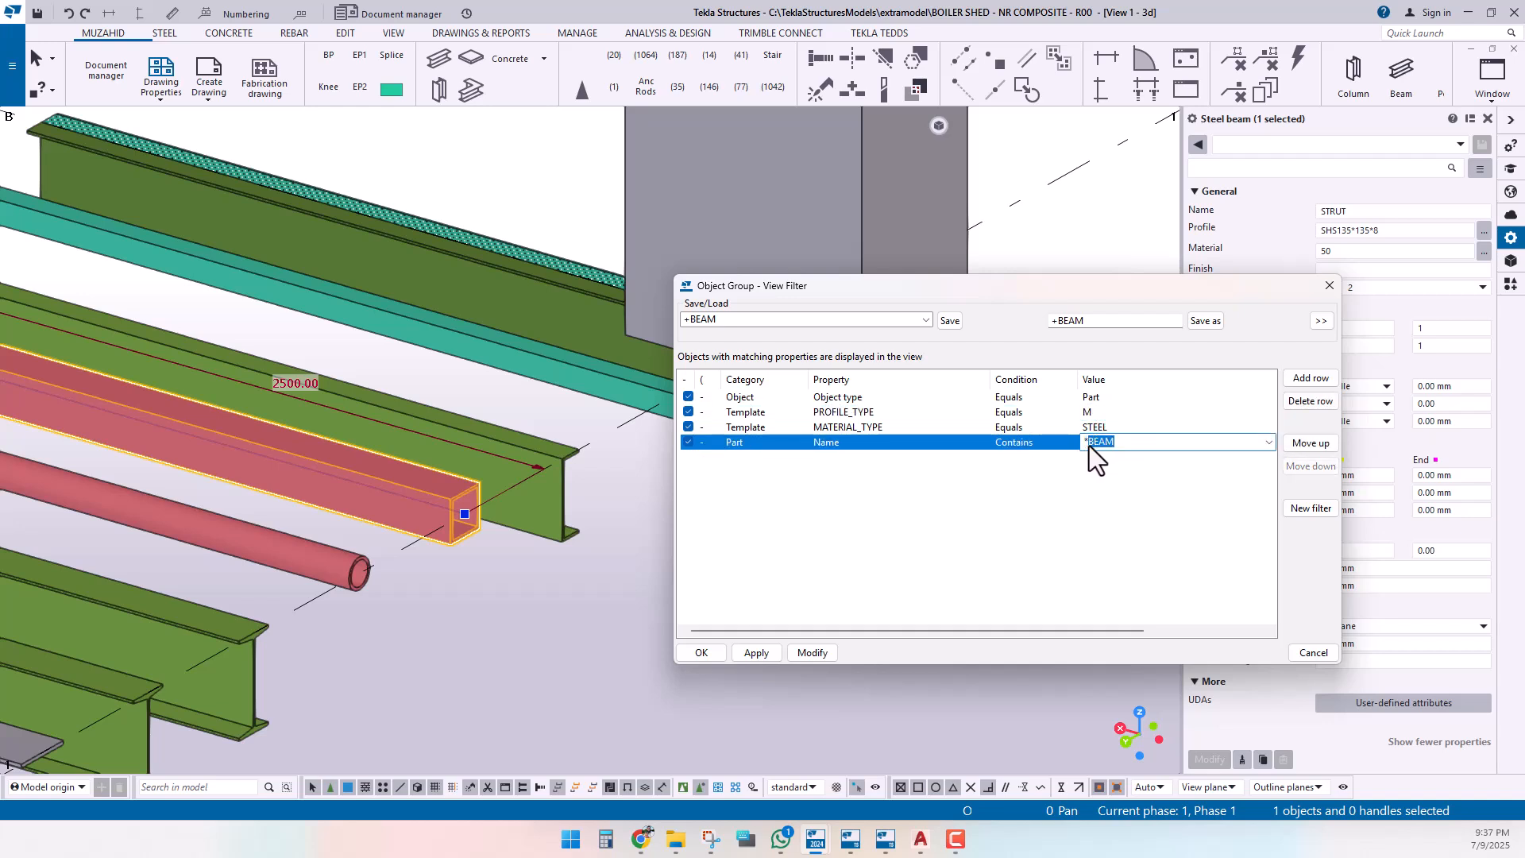
text(STRUT)
click(815, 653)
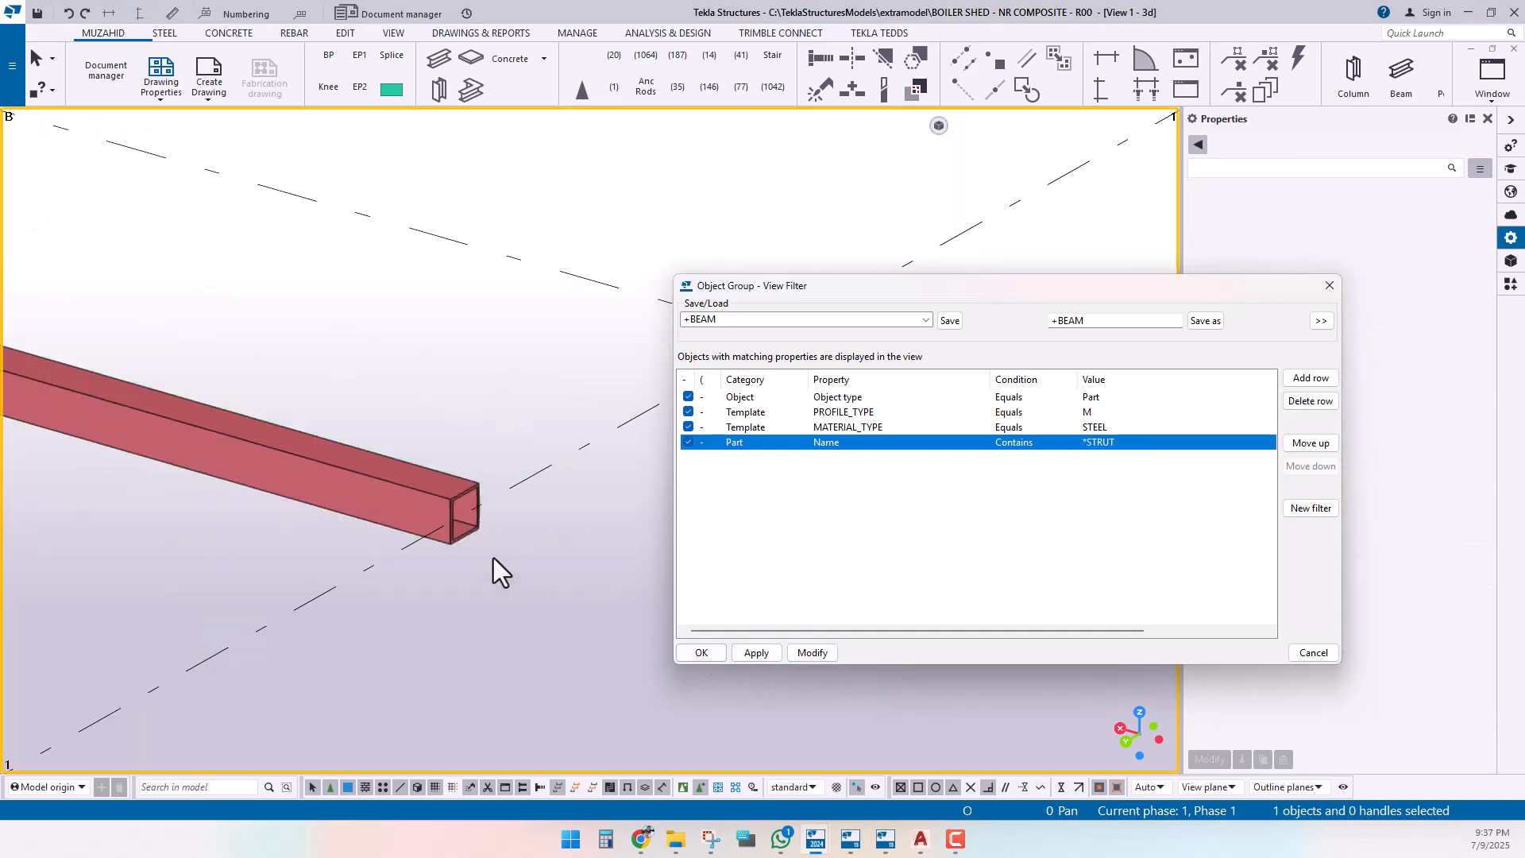
scroll(426, 463, down, 2)
Step: Save the strut filter settings as a new filter named +STRUT and apply it to the view
click(1102, 413)
click(1103, 413)
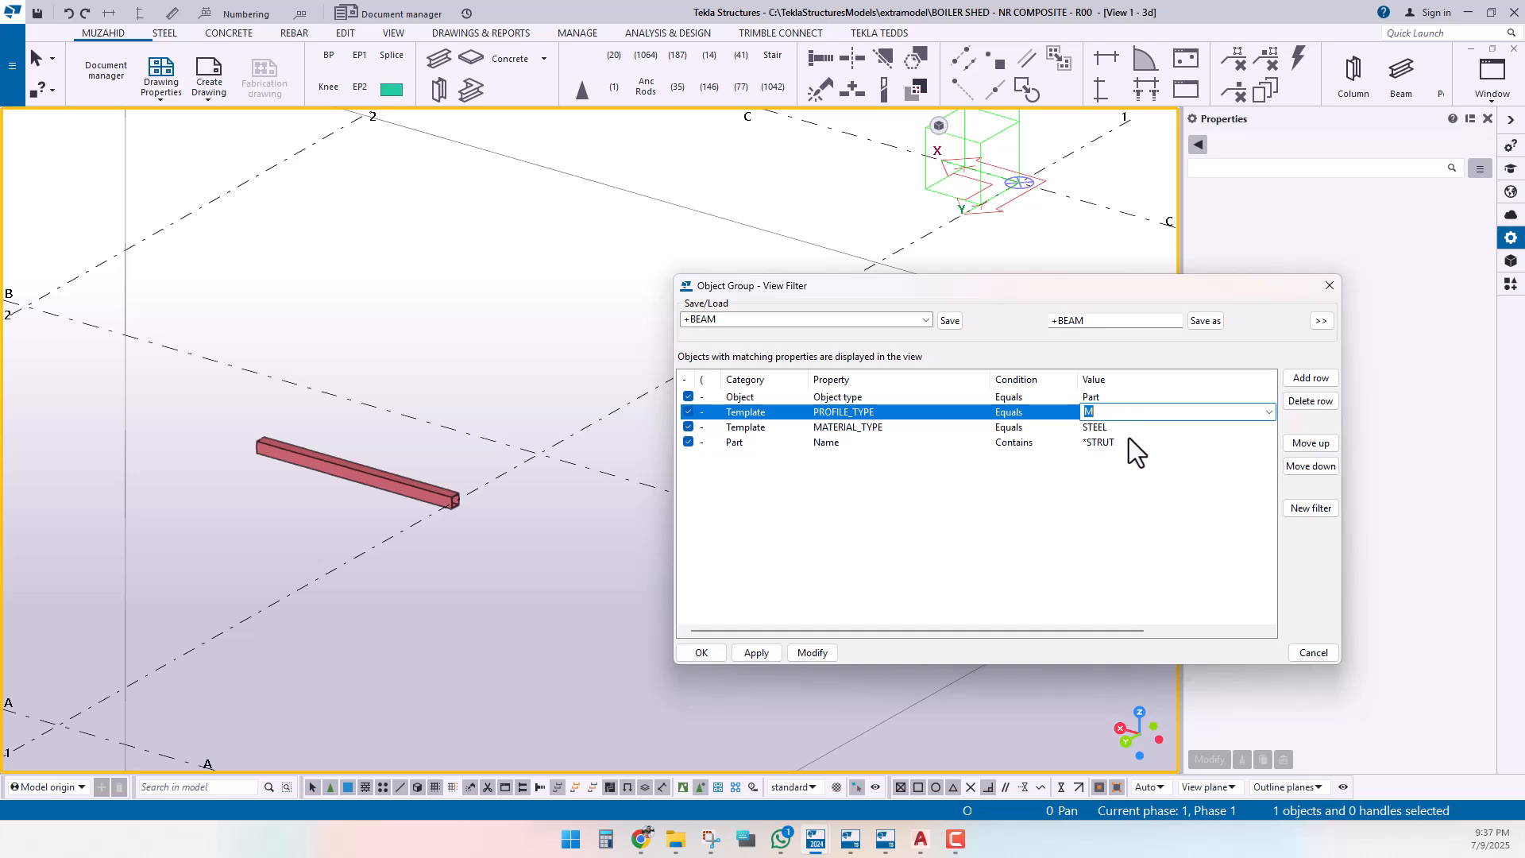
click(1125, 442)
click(1125, 441)
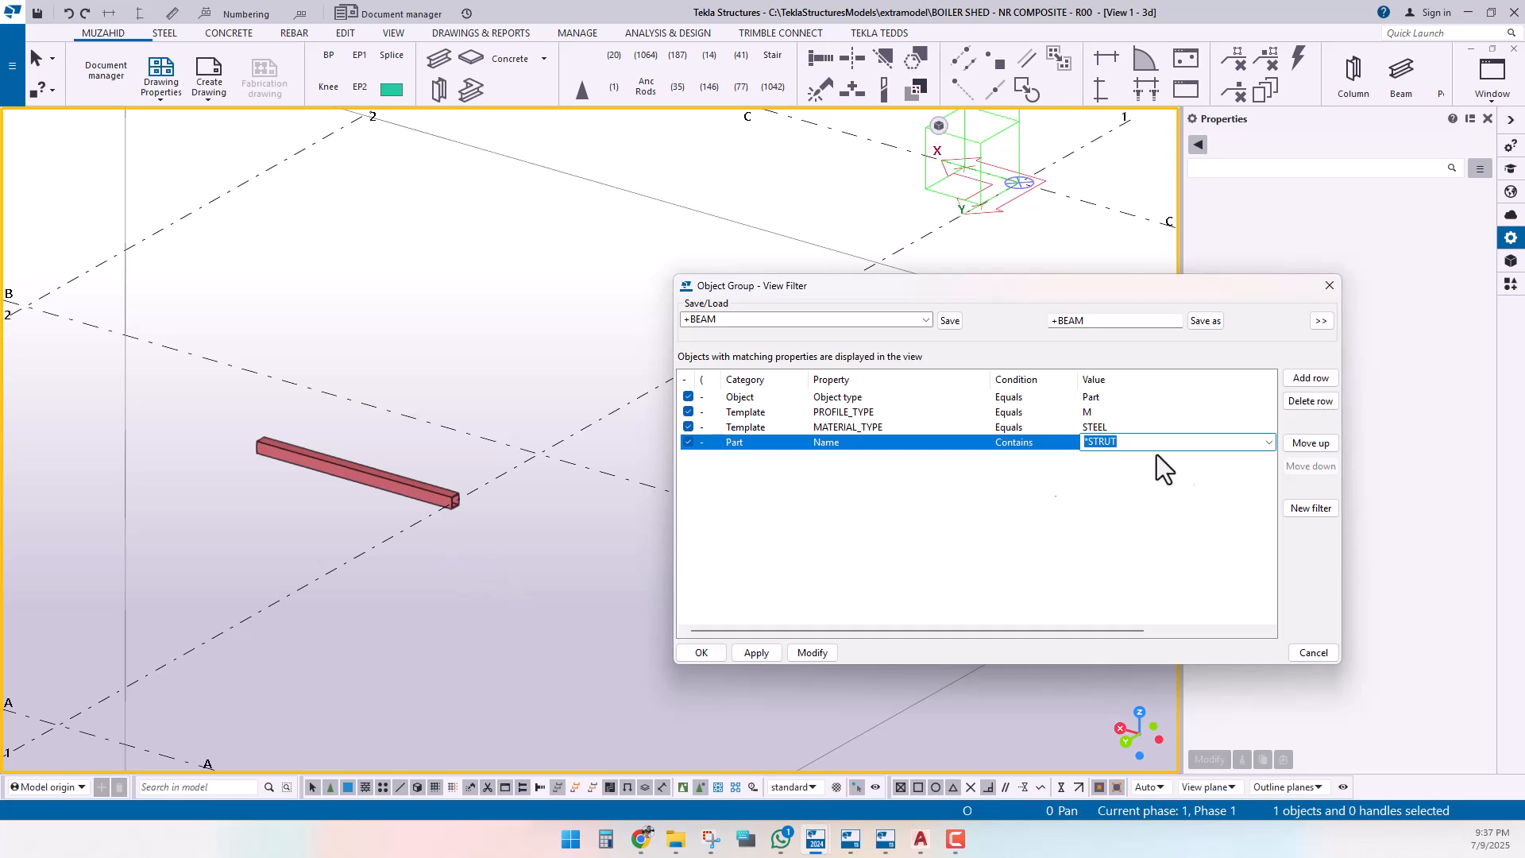
drag(1101, 326, 1057, 323)
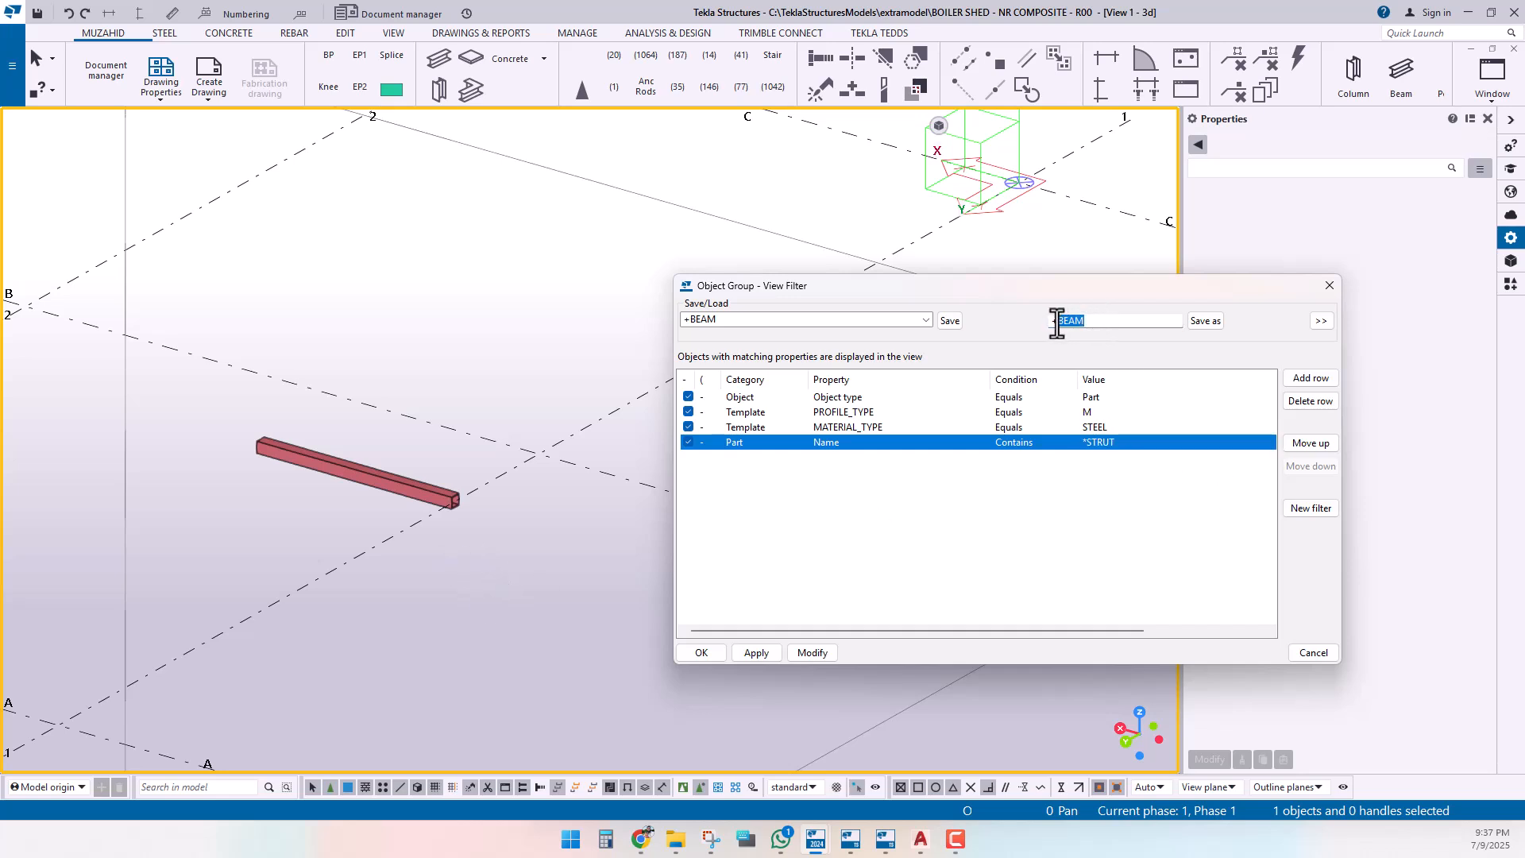
text(STRUT)
click(1199, 318)
drag(1166, 290, 1198, 181)
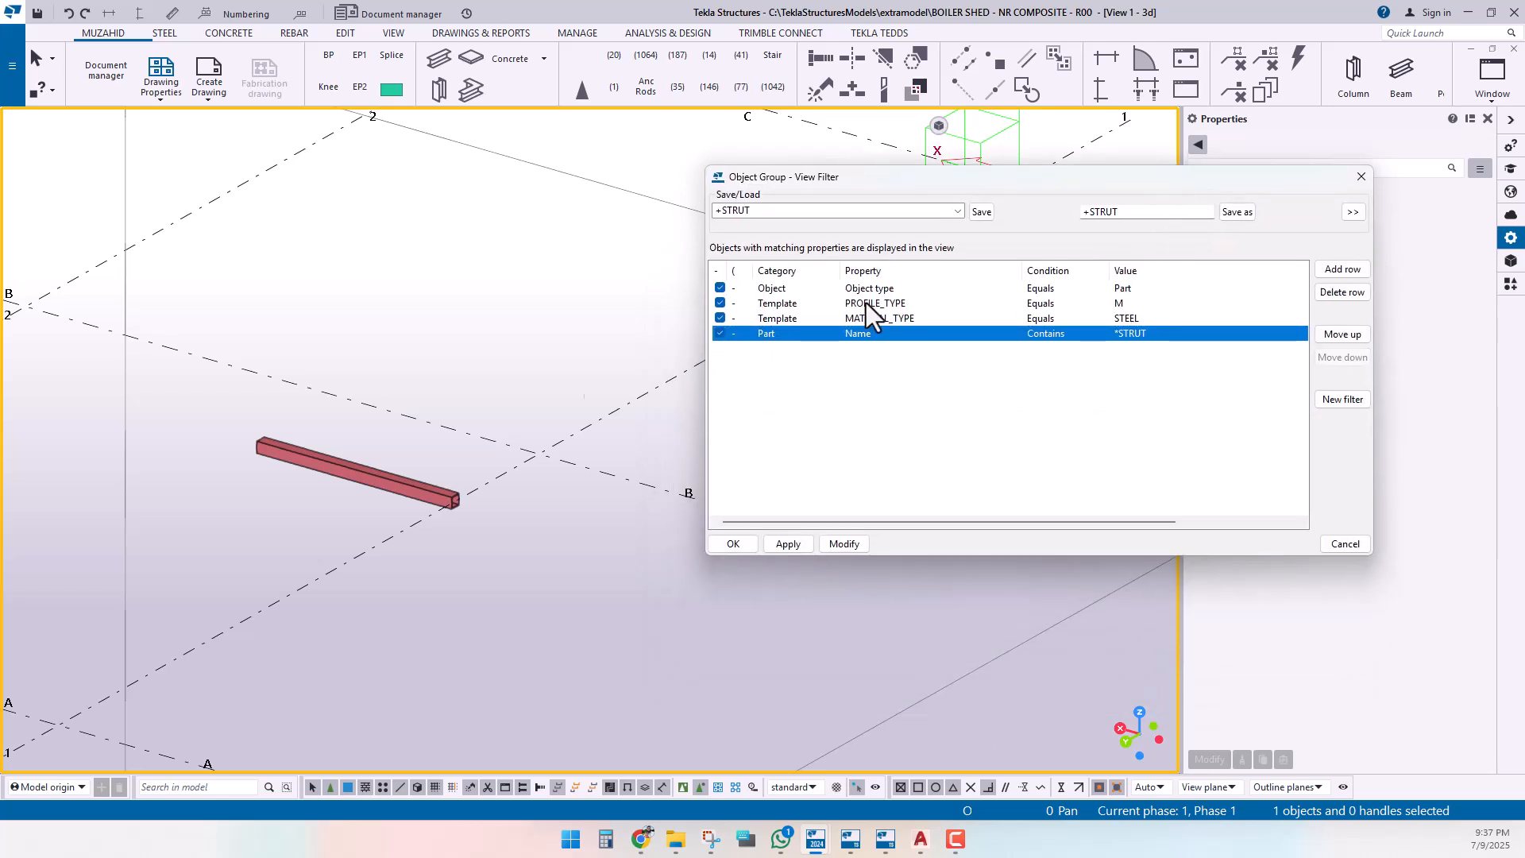
scroll(455, 490, down, 3)
click(843, 545)
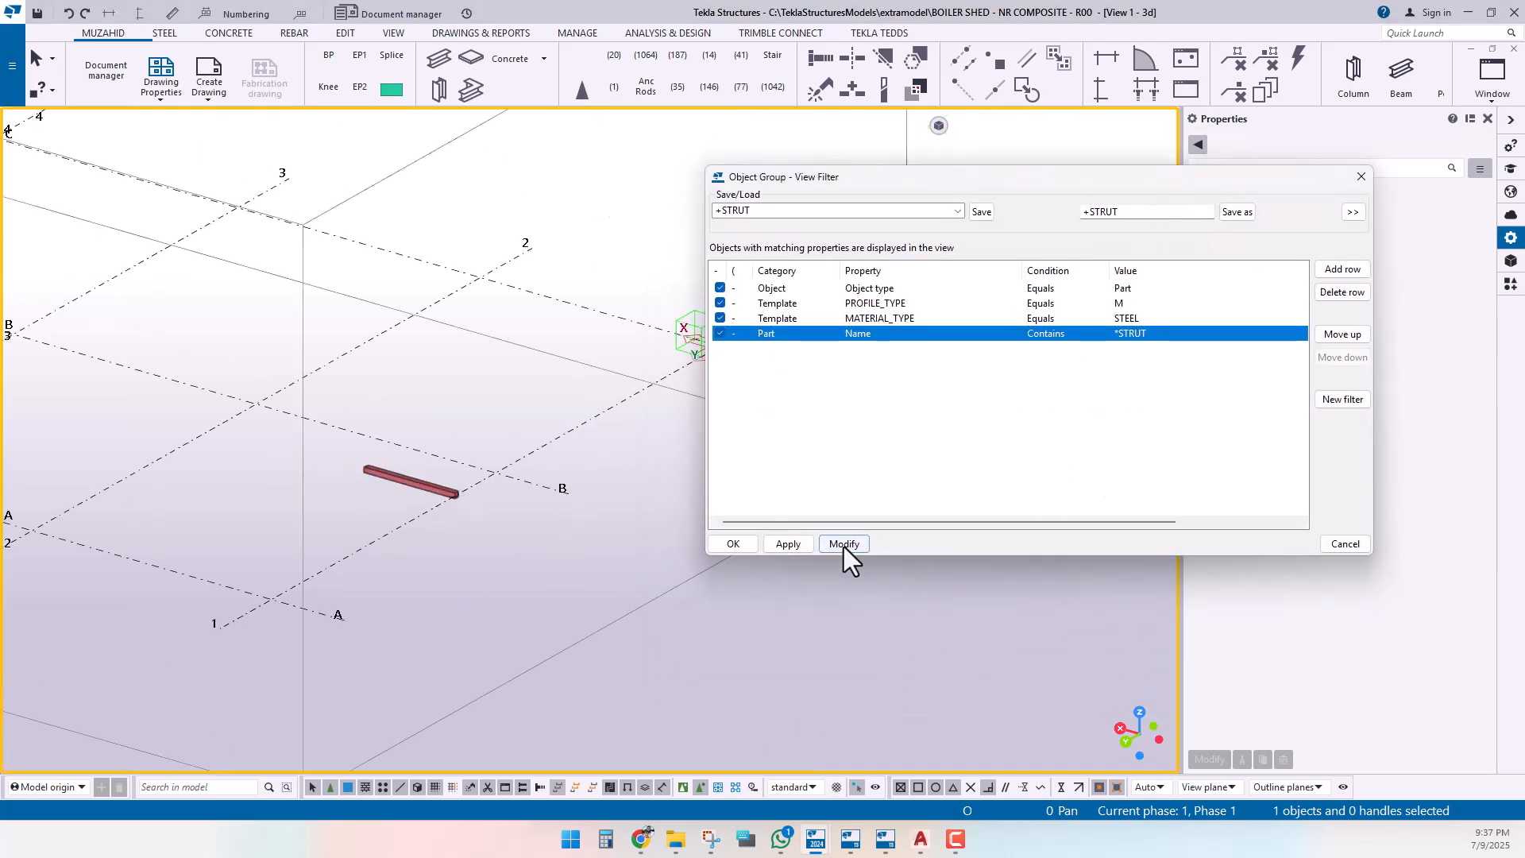
Step: Load the standard filter and apply it to bring the whole model back into the view
click(957, 210)
click(737, 229)
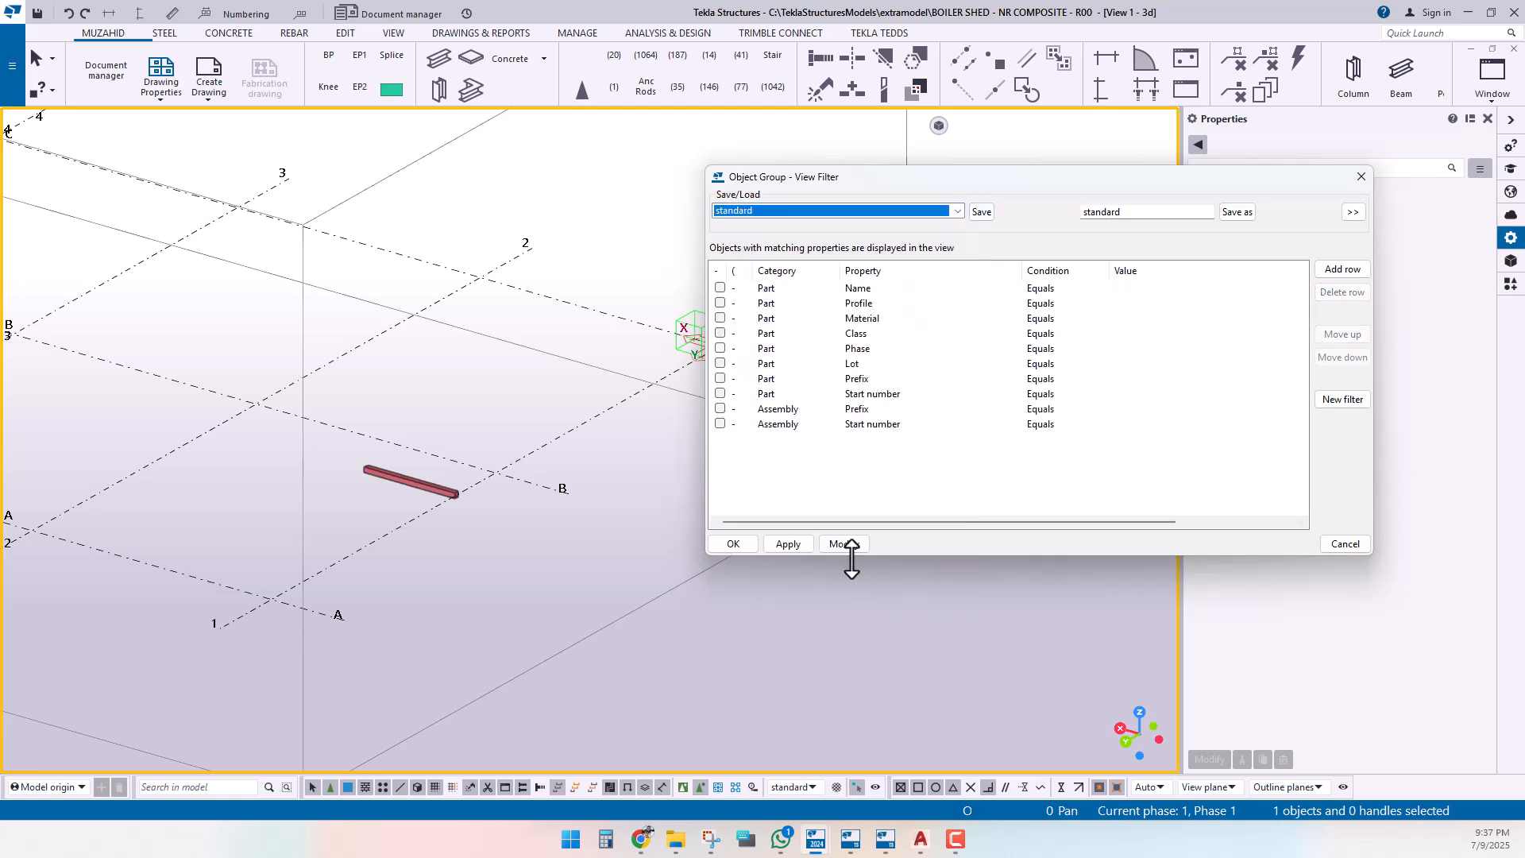
click(846, 547)
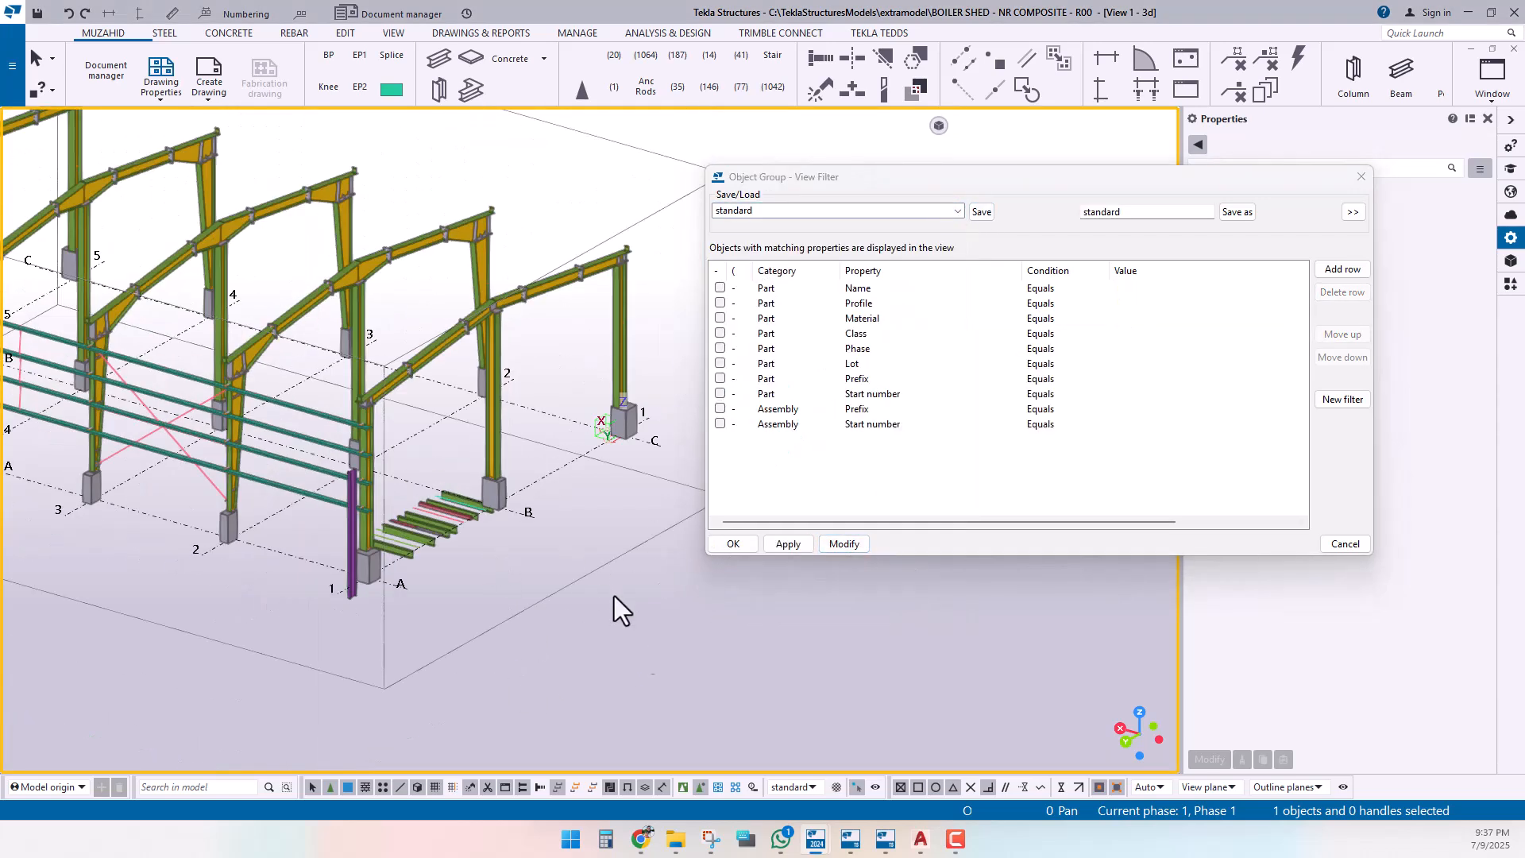
scroll(439, 524, down, 3)
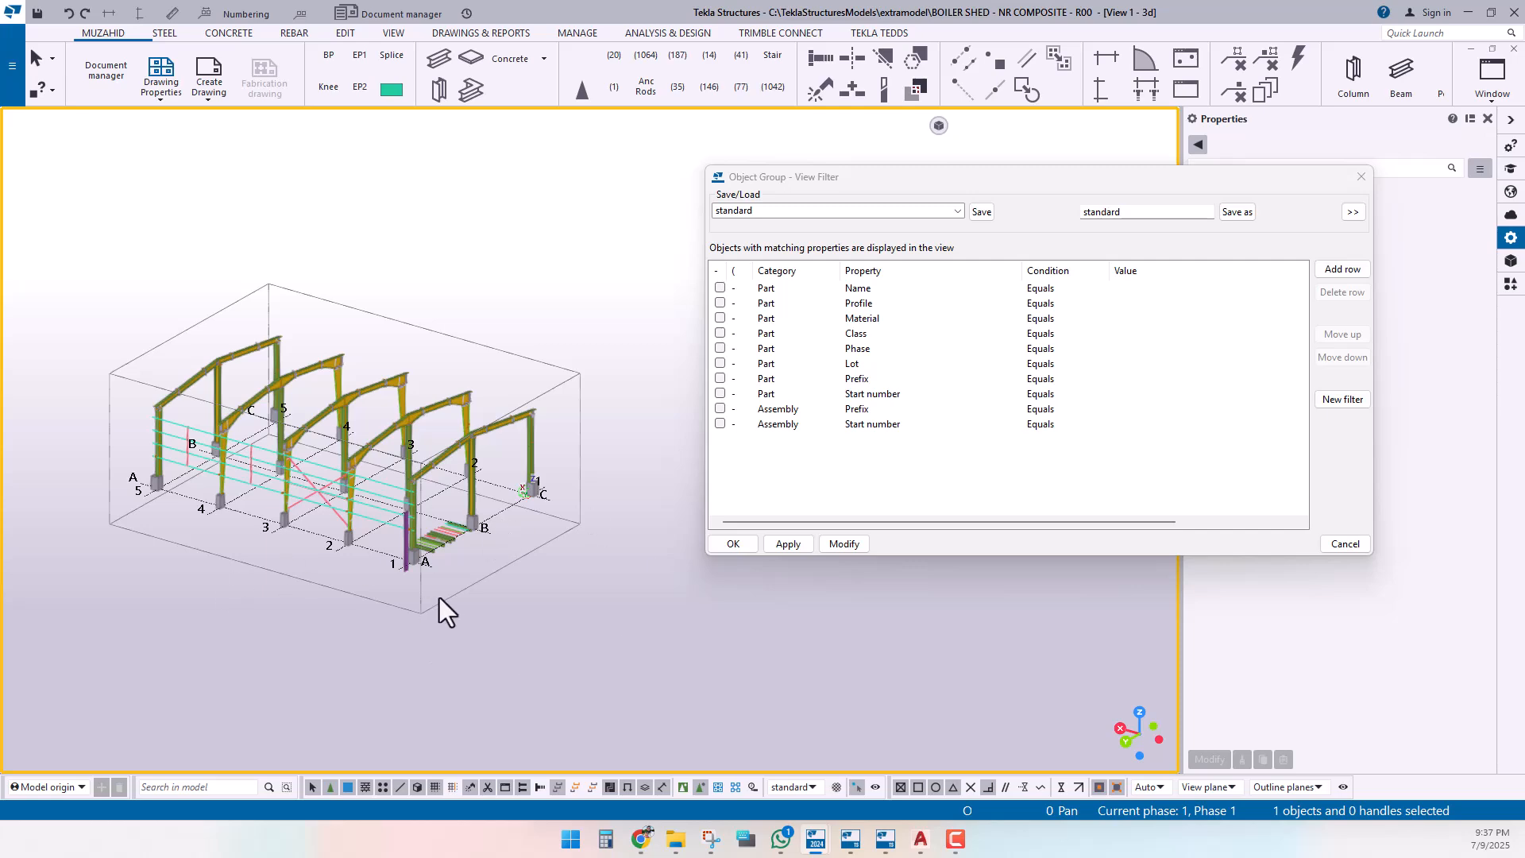
scroll(437, 584, up, 4)
scroll(560, 584, down, 2)
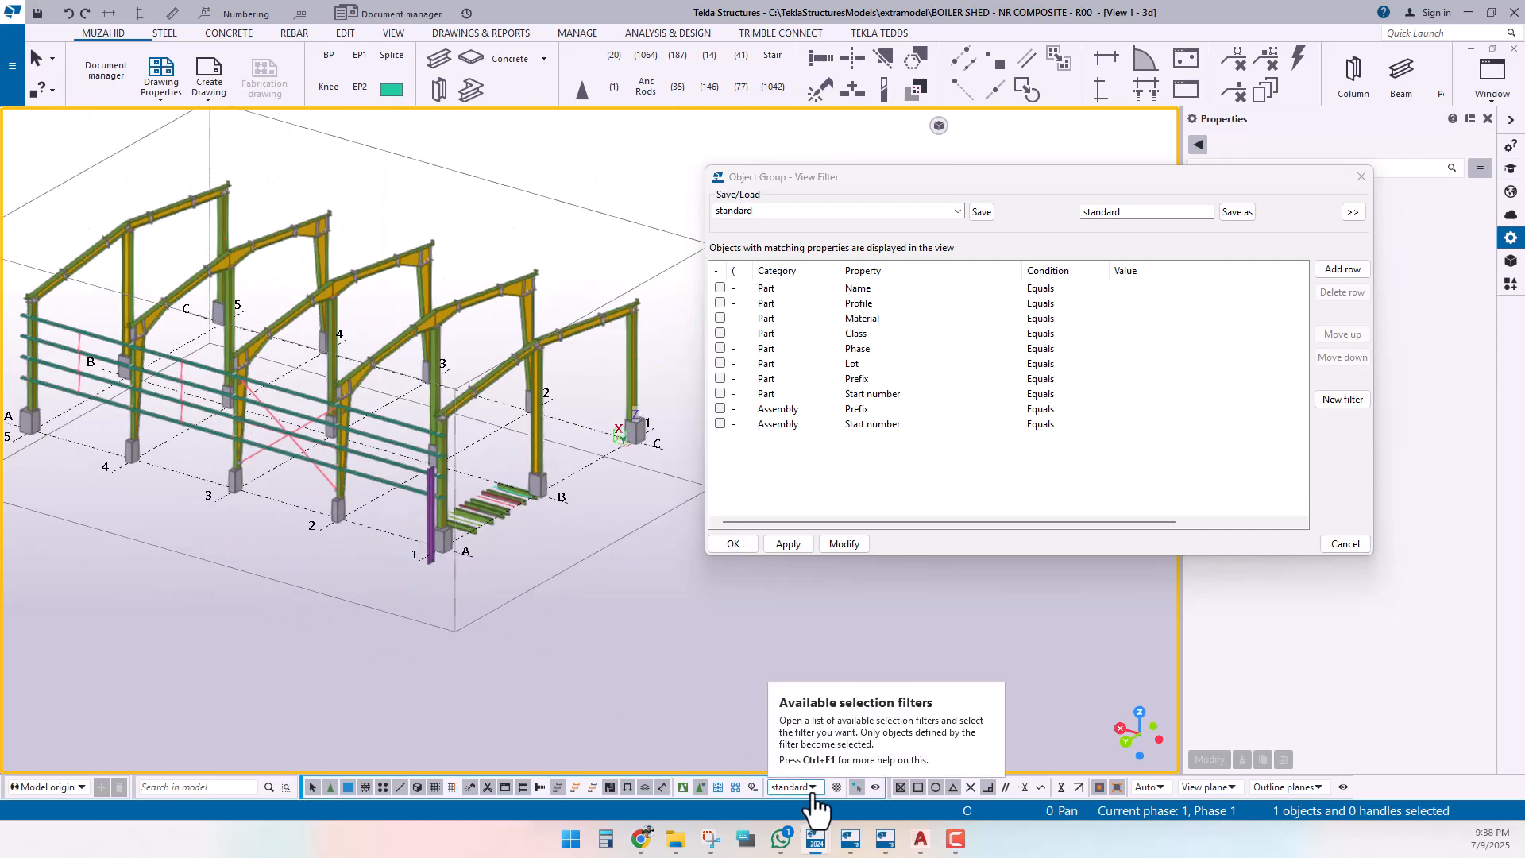
Step: Look through the available selection filters for the newly created view filters
click(811, 786)
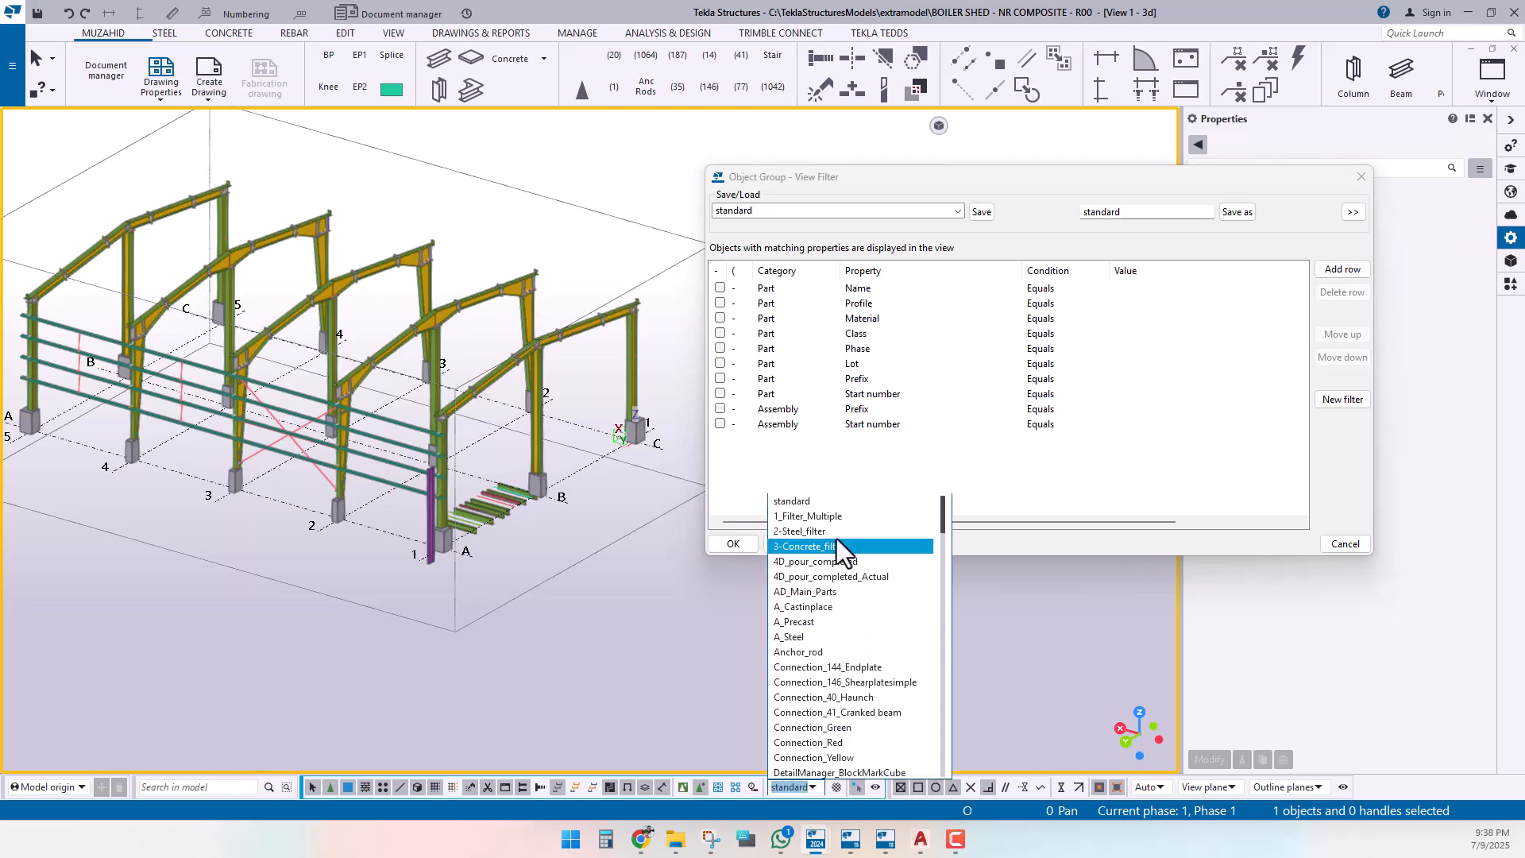
scroll(840, 572, down, 15)
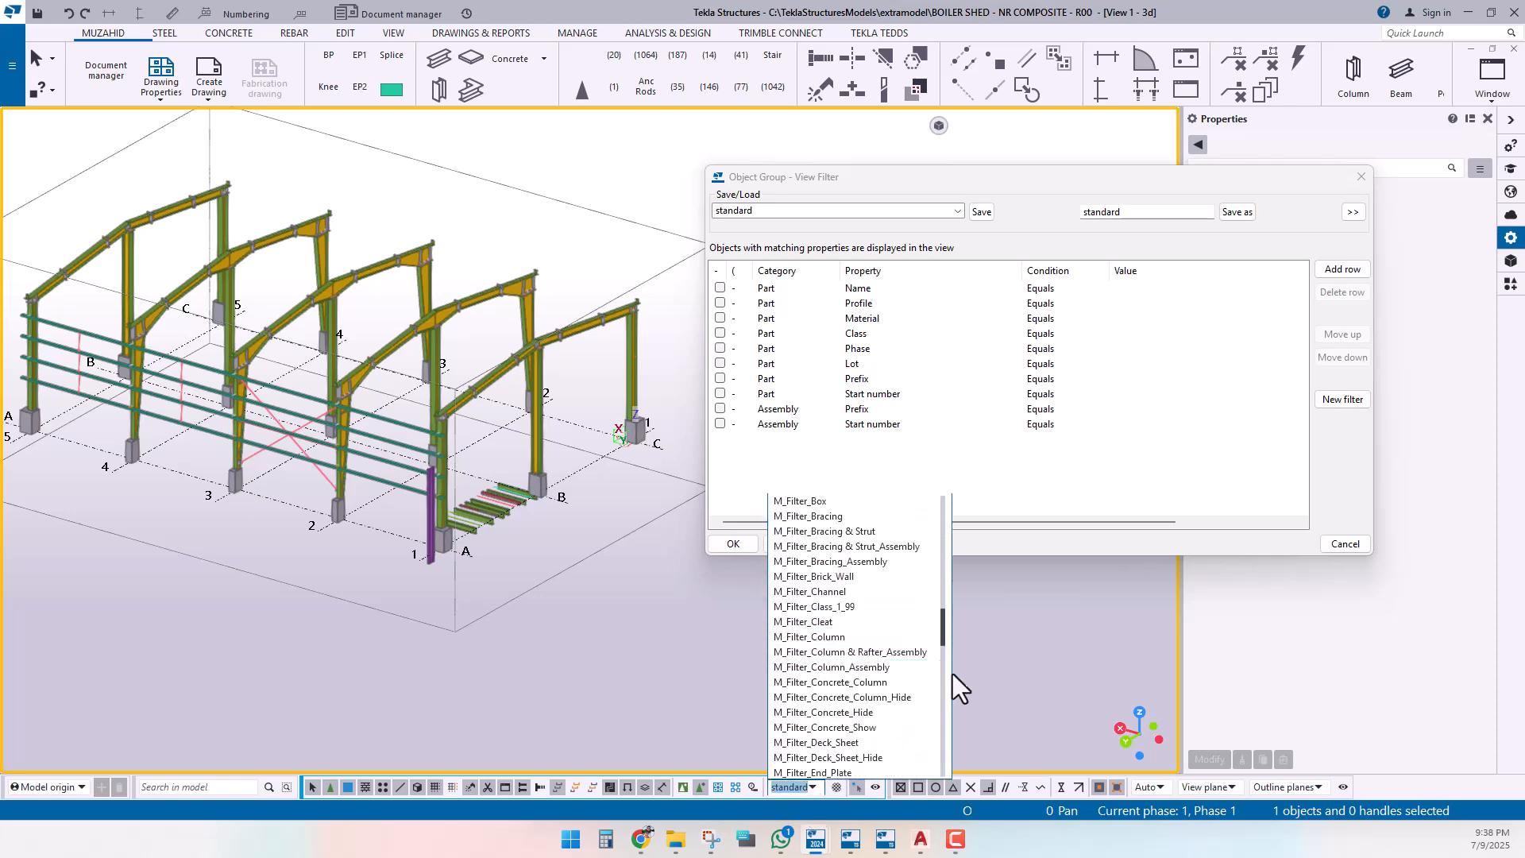
drag(941, 622, 936, 493)
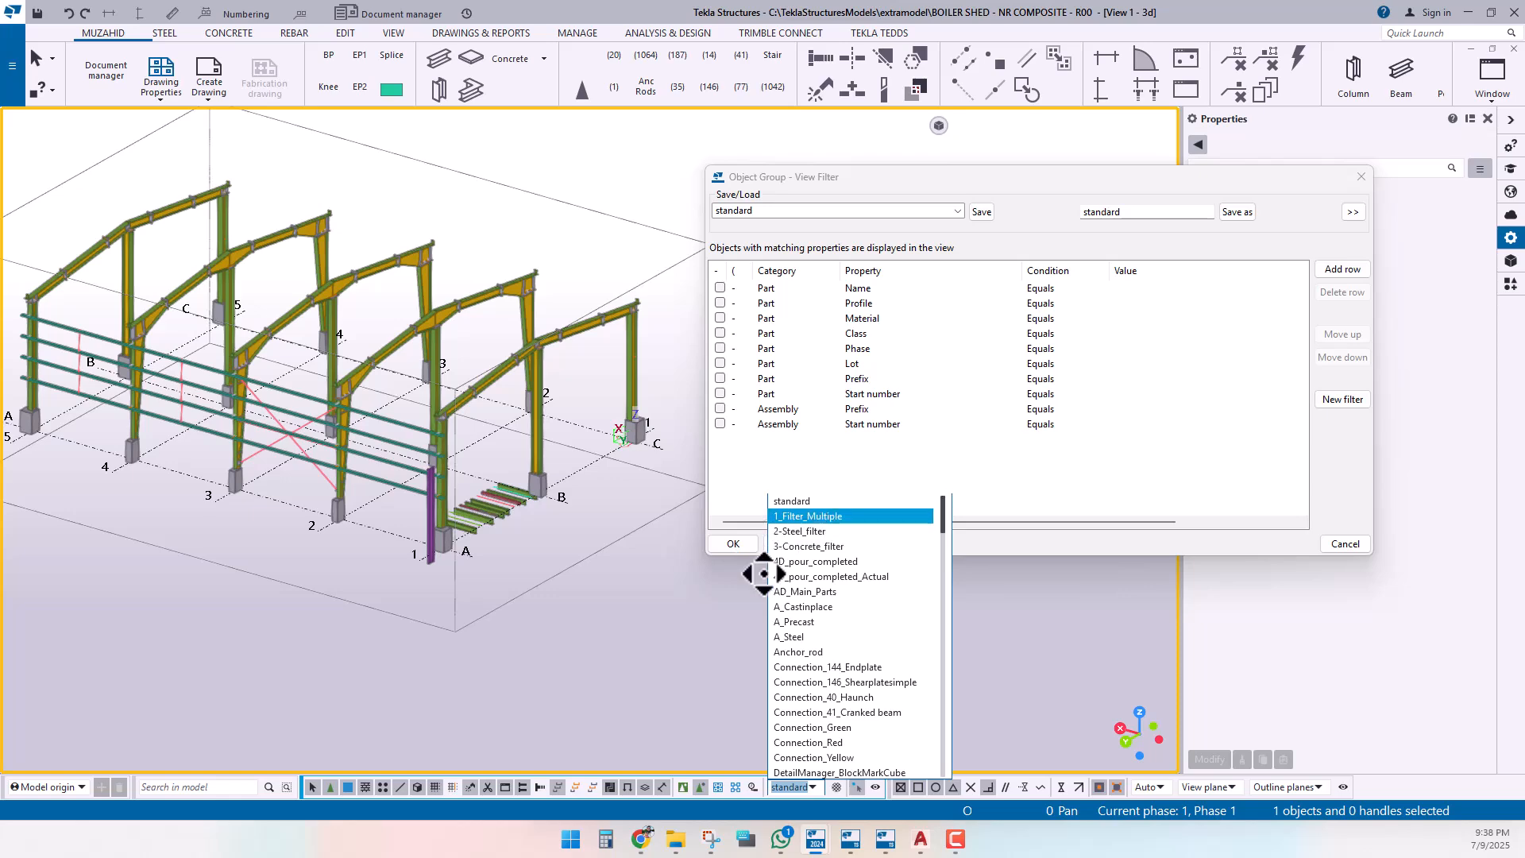
click(632, 623)
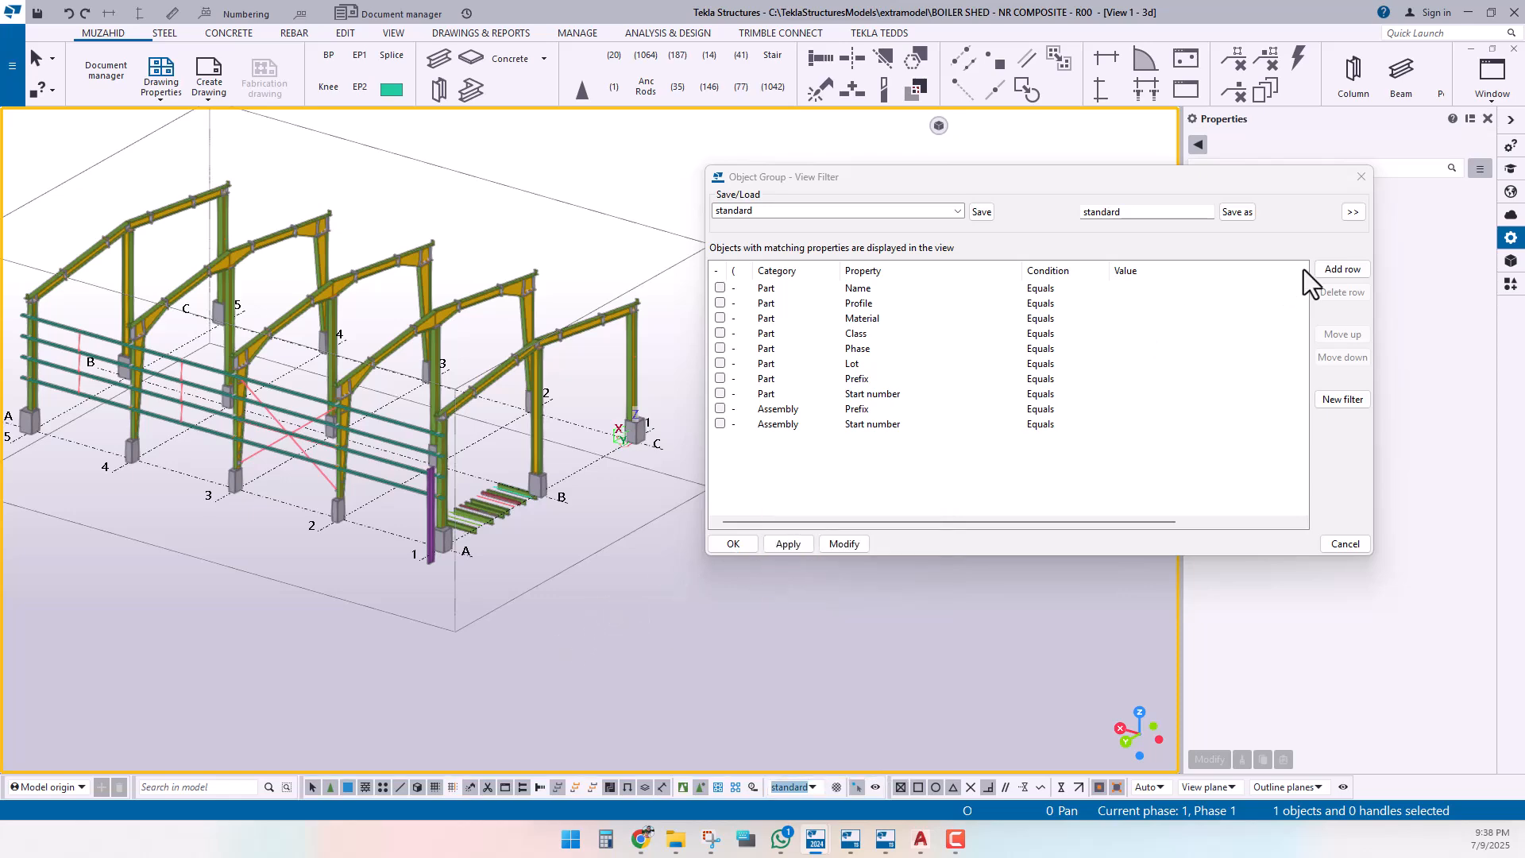
Step: Load the +BEAM filter, enable it as a model selection filter as well, and save it under the same name
click(1353, 211)
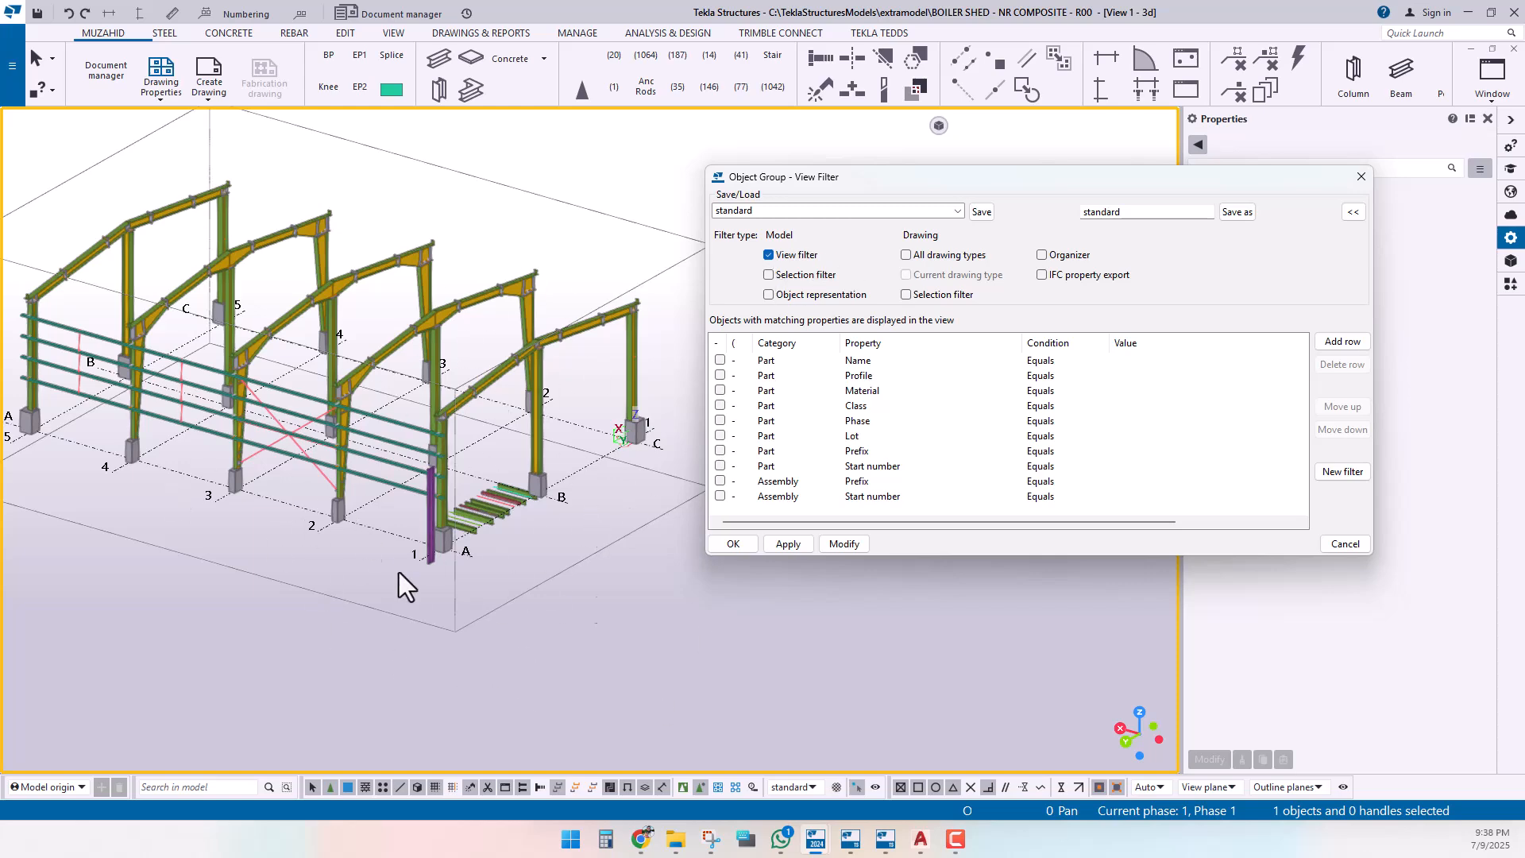
click(957, 213)
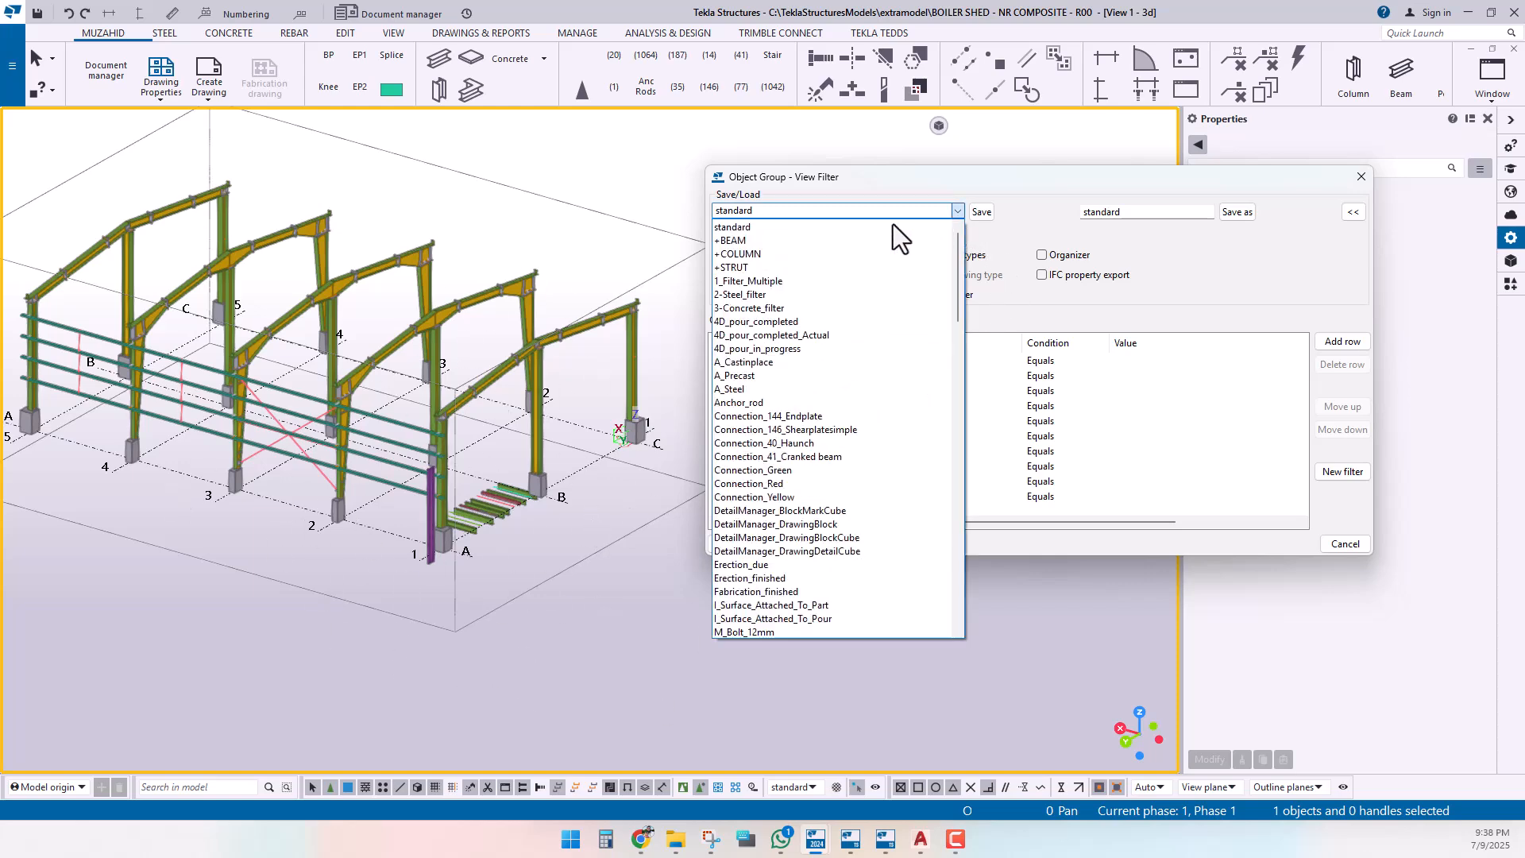
click(735, 240)
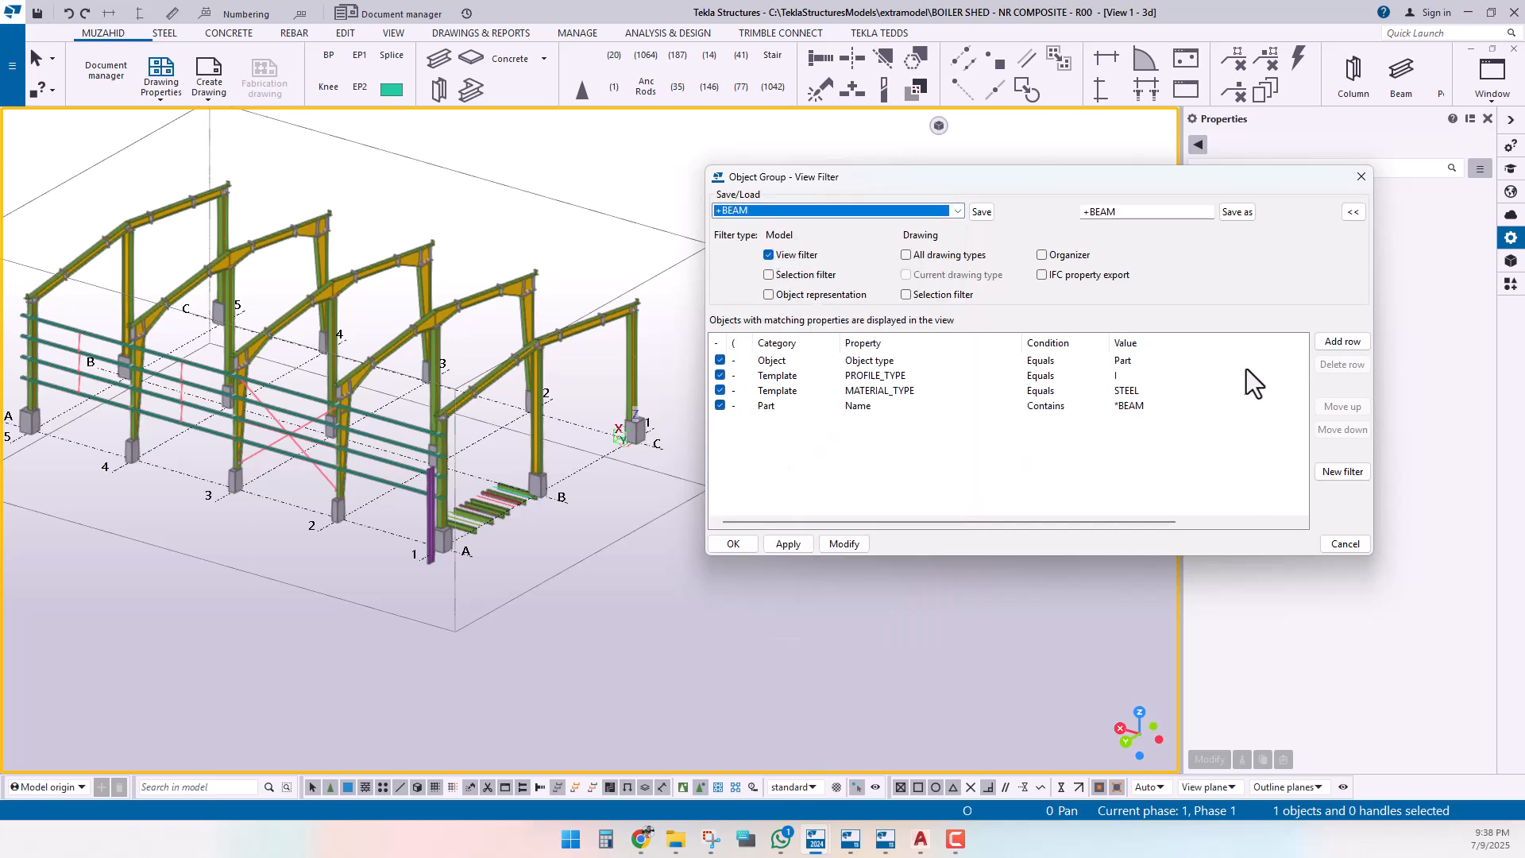
click(770, 278)
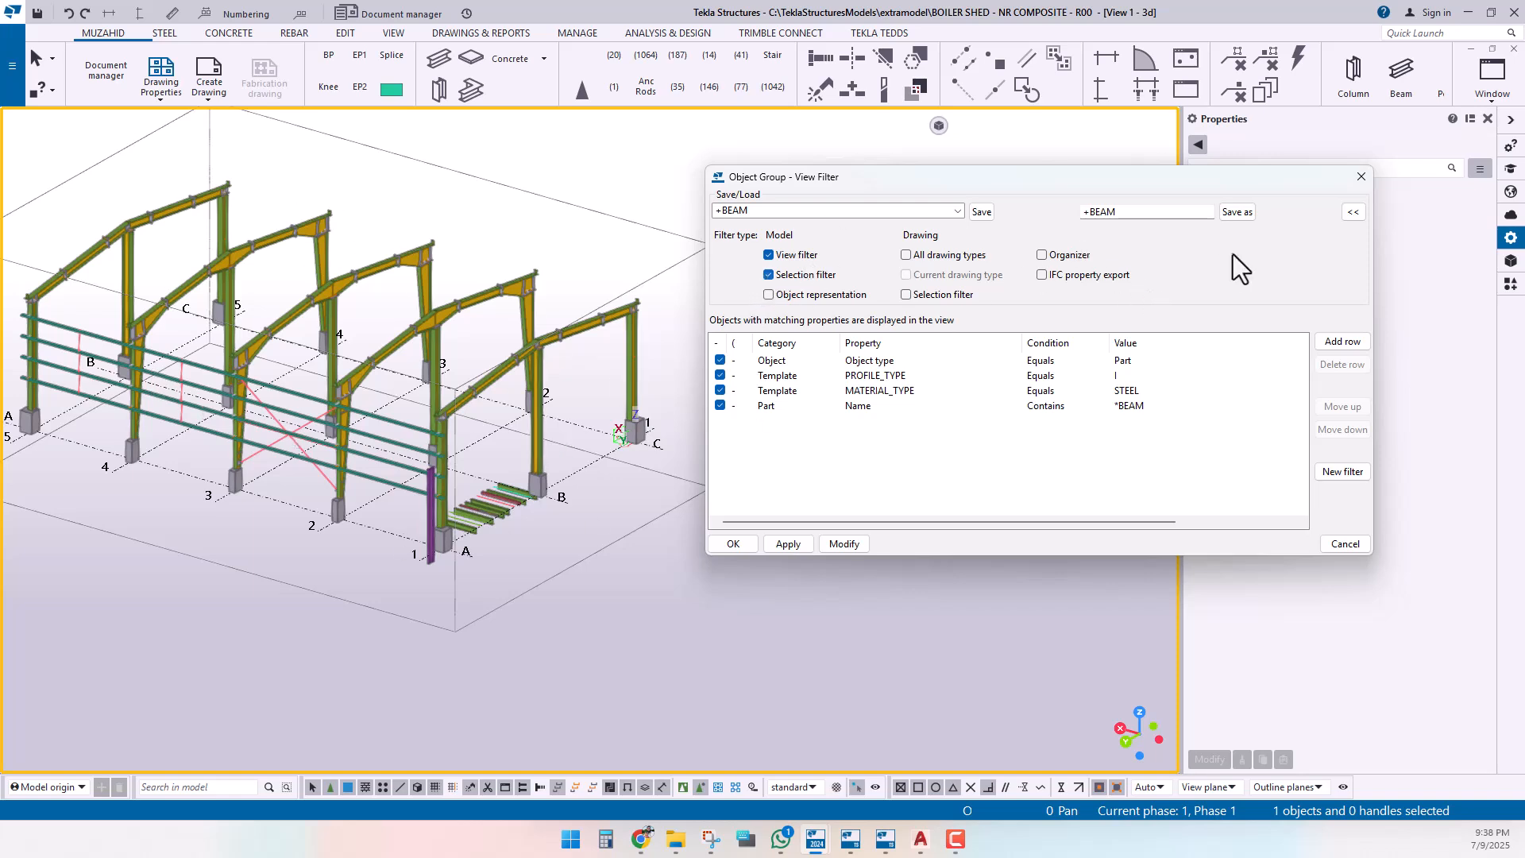
click(1237, 212)
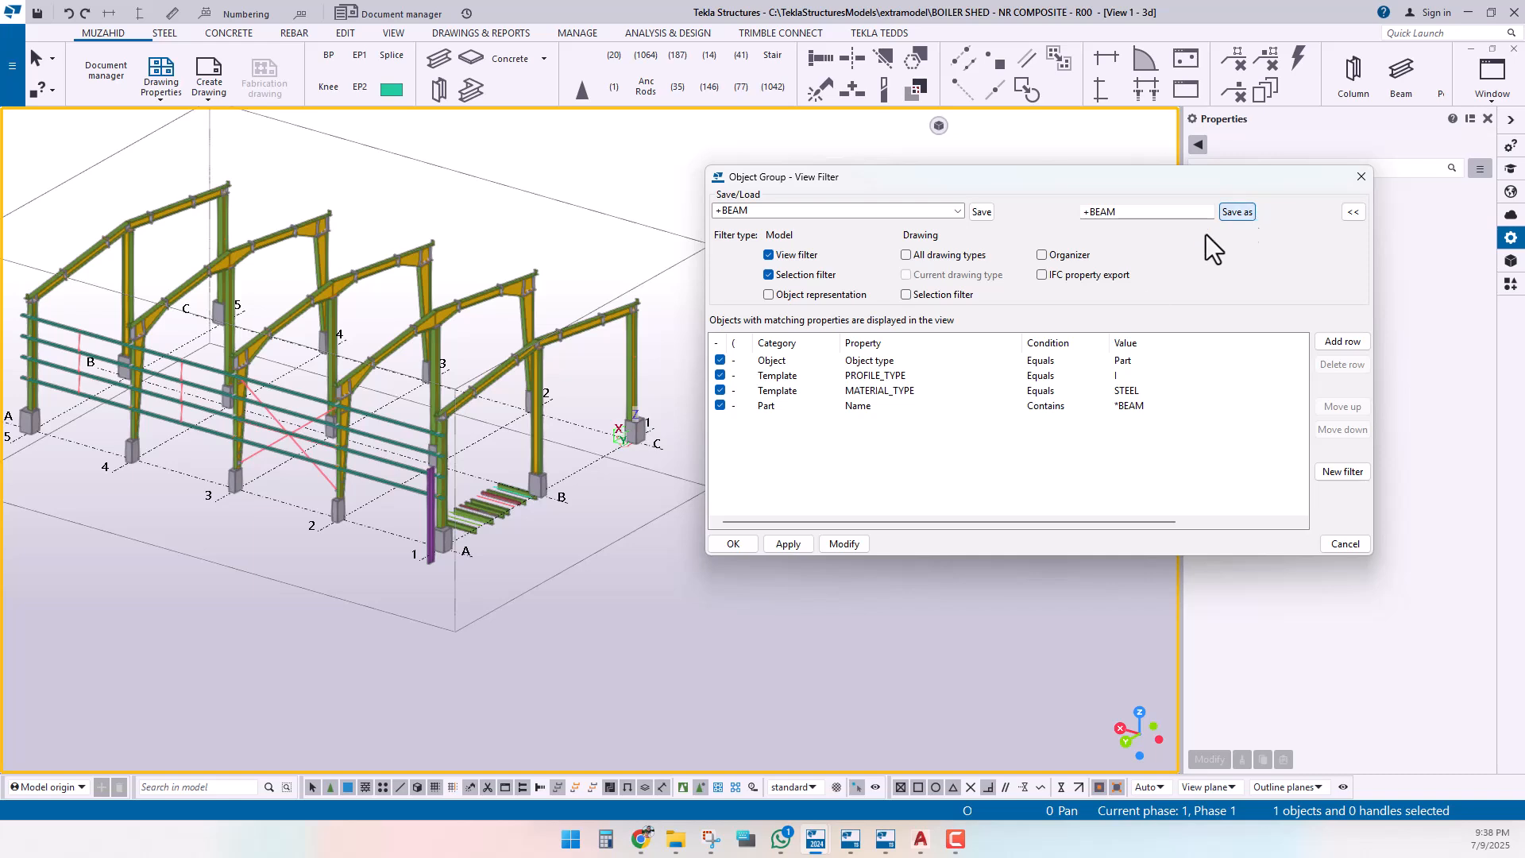
Step: Activate the +BEAM selection filter and area-select the whole model to pick only its steel beams
click(810, 787)
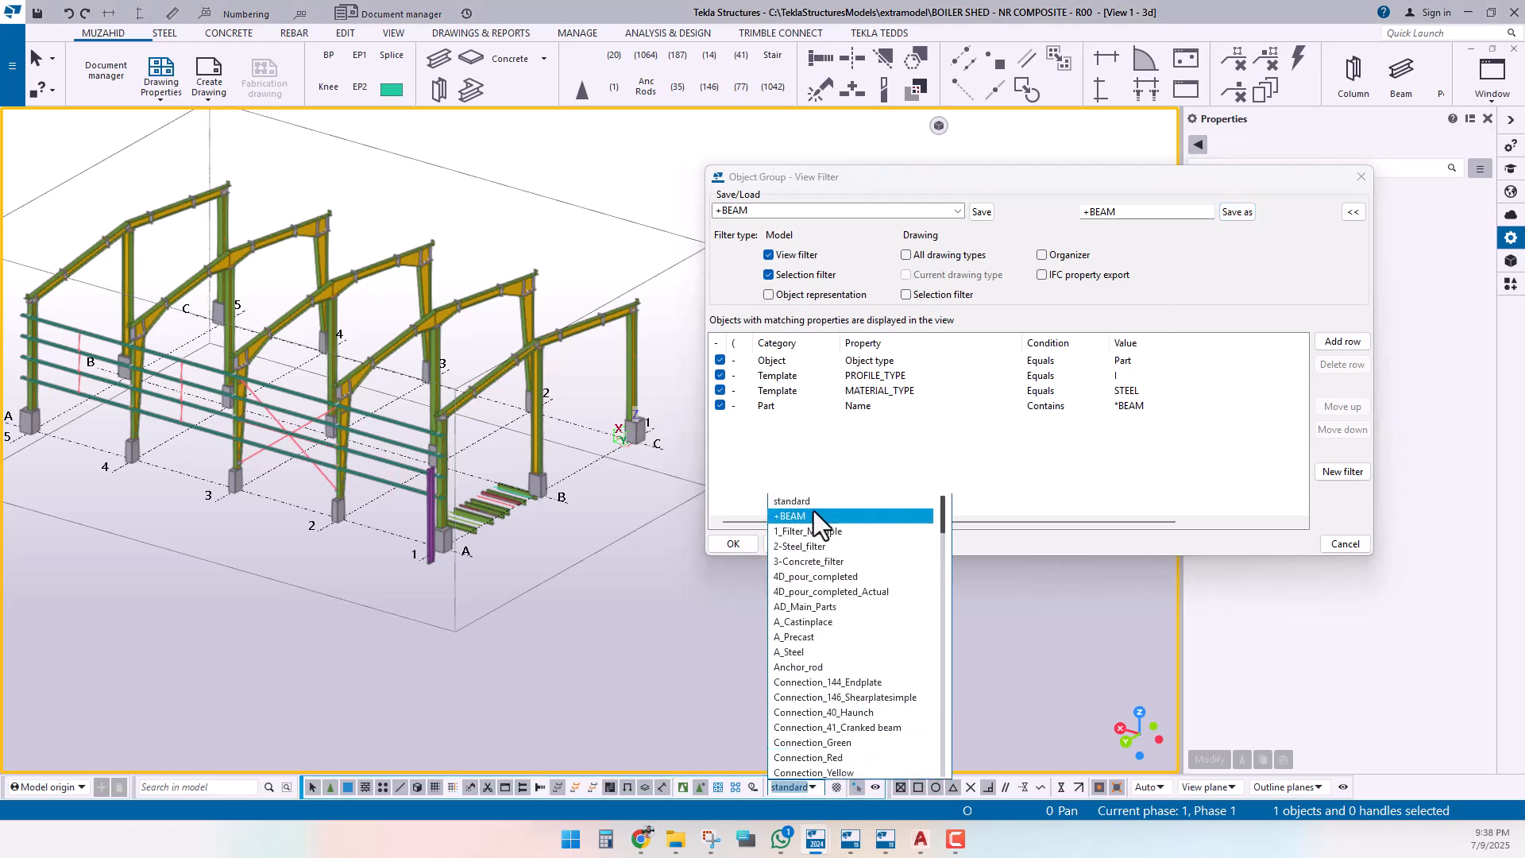
click(796, 517)
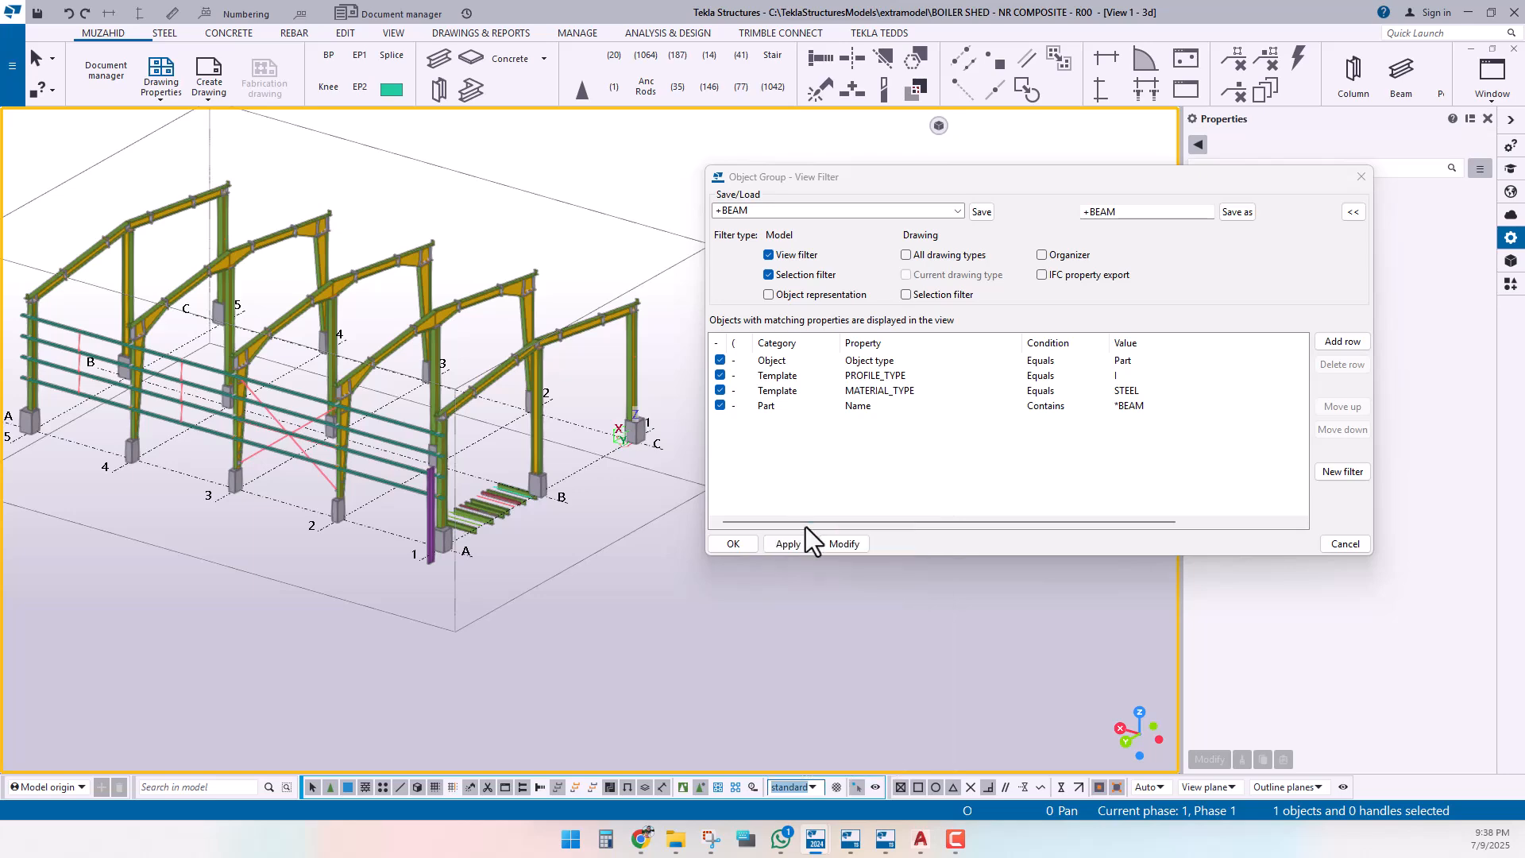
scroll(579, 618, down, 2)
drag(114, 254, 679, 650)
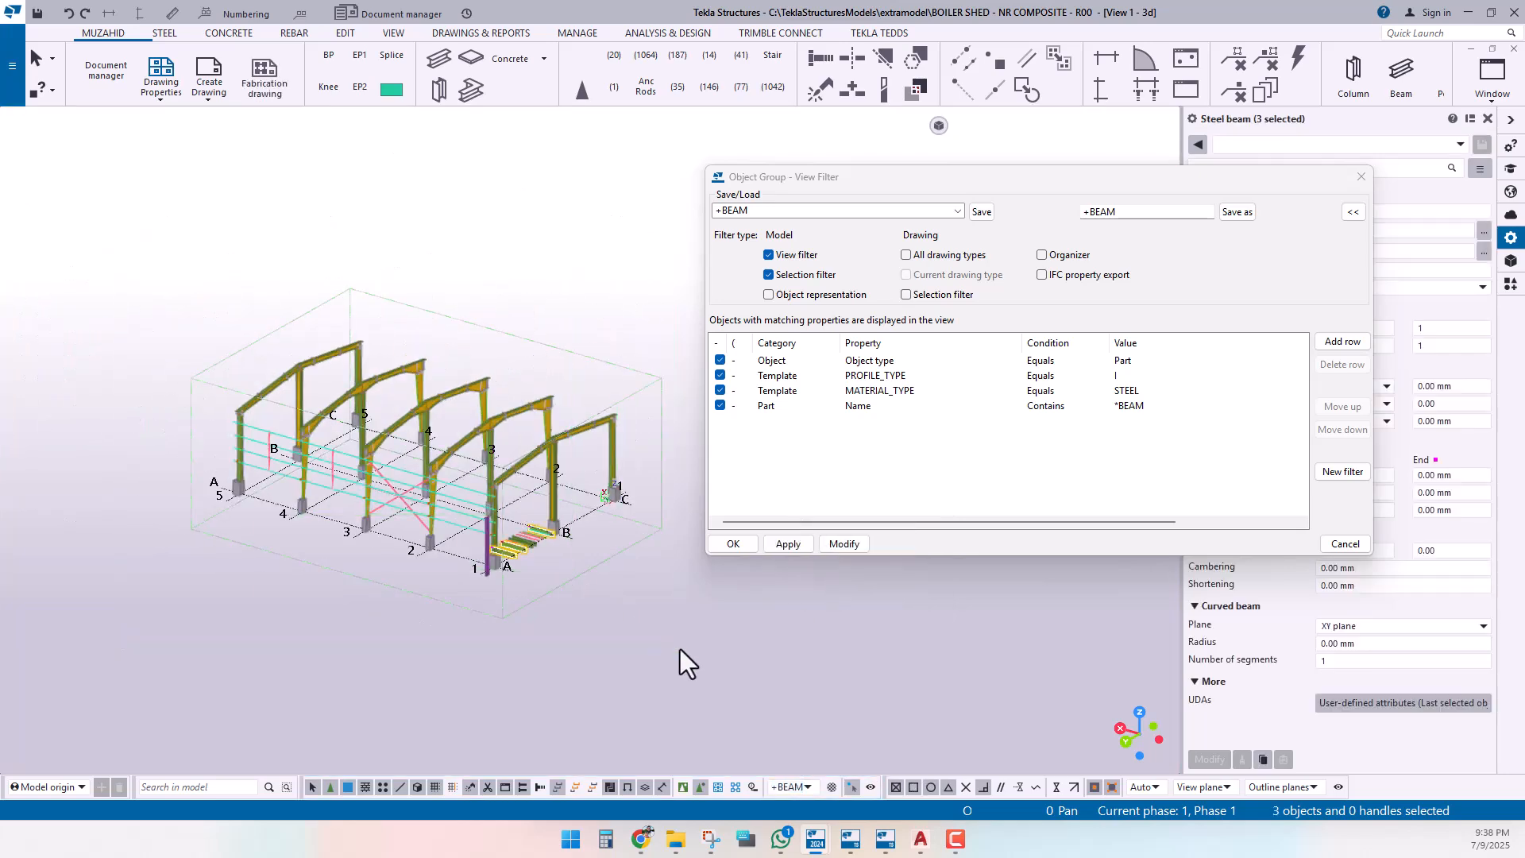
scroll(590, 572, up, 2)
scroll(442, 534, up, 2)
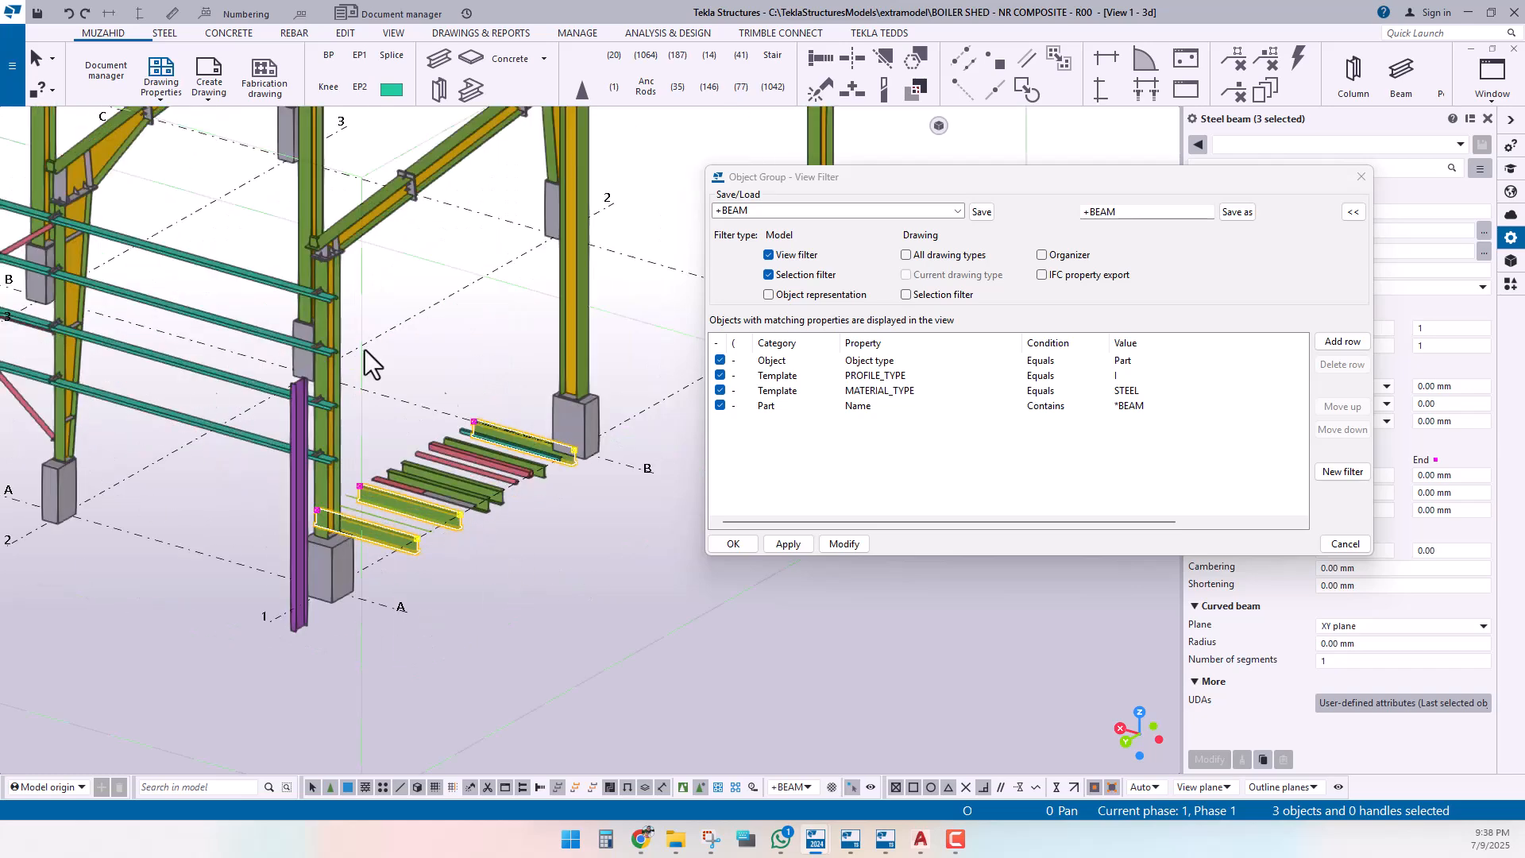
scroll(365, 536, down, 3)
scroll(416, 536, down, 3)
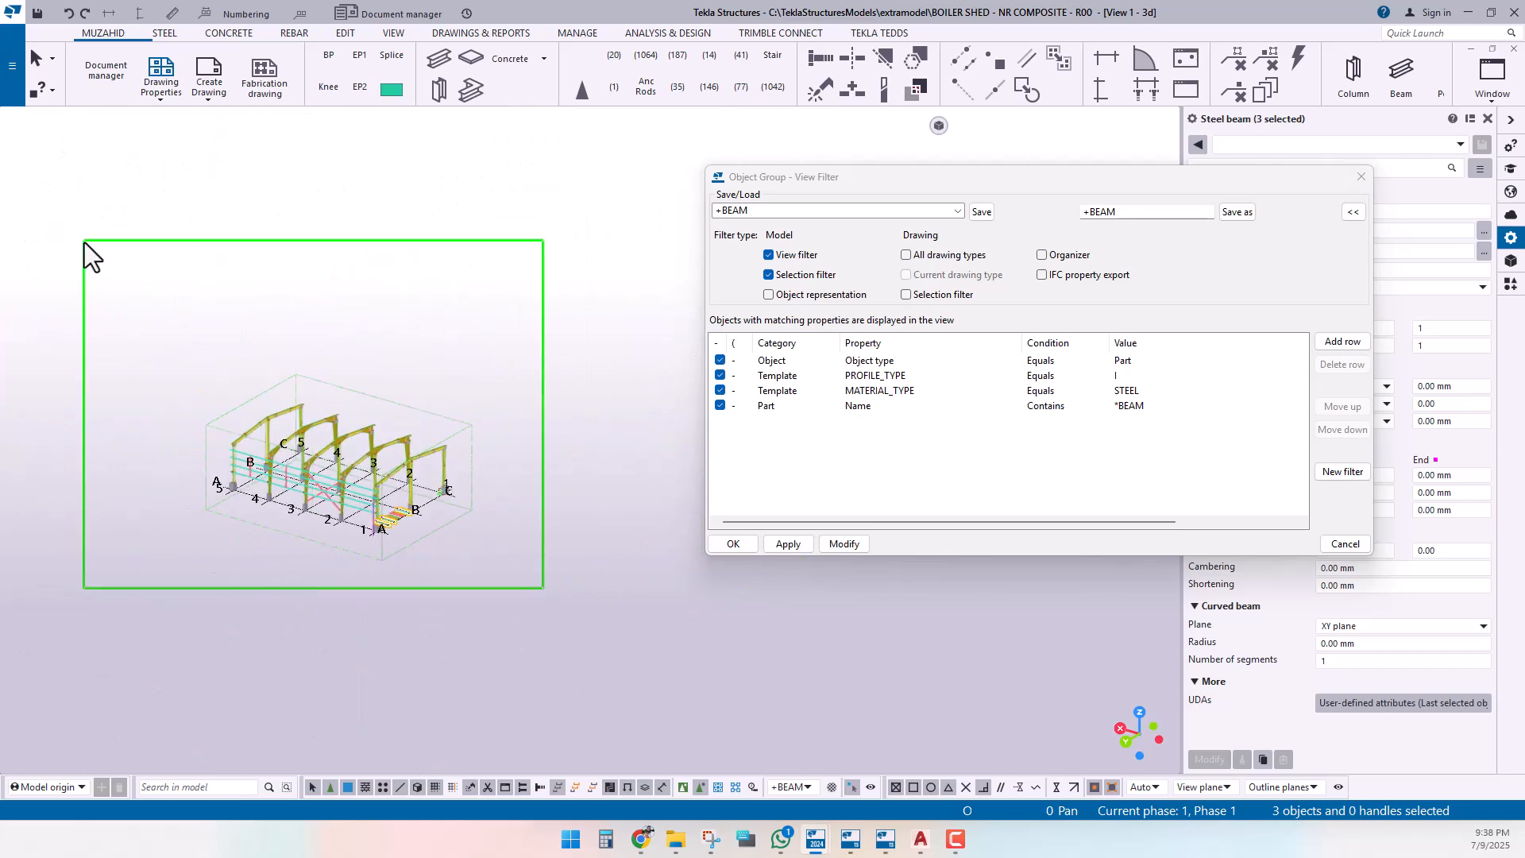
click(294, 276)
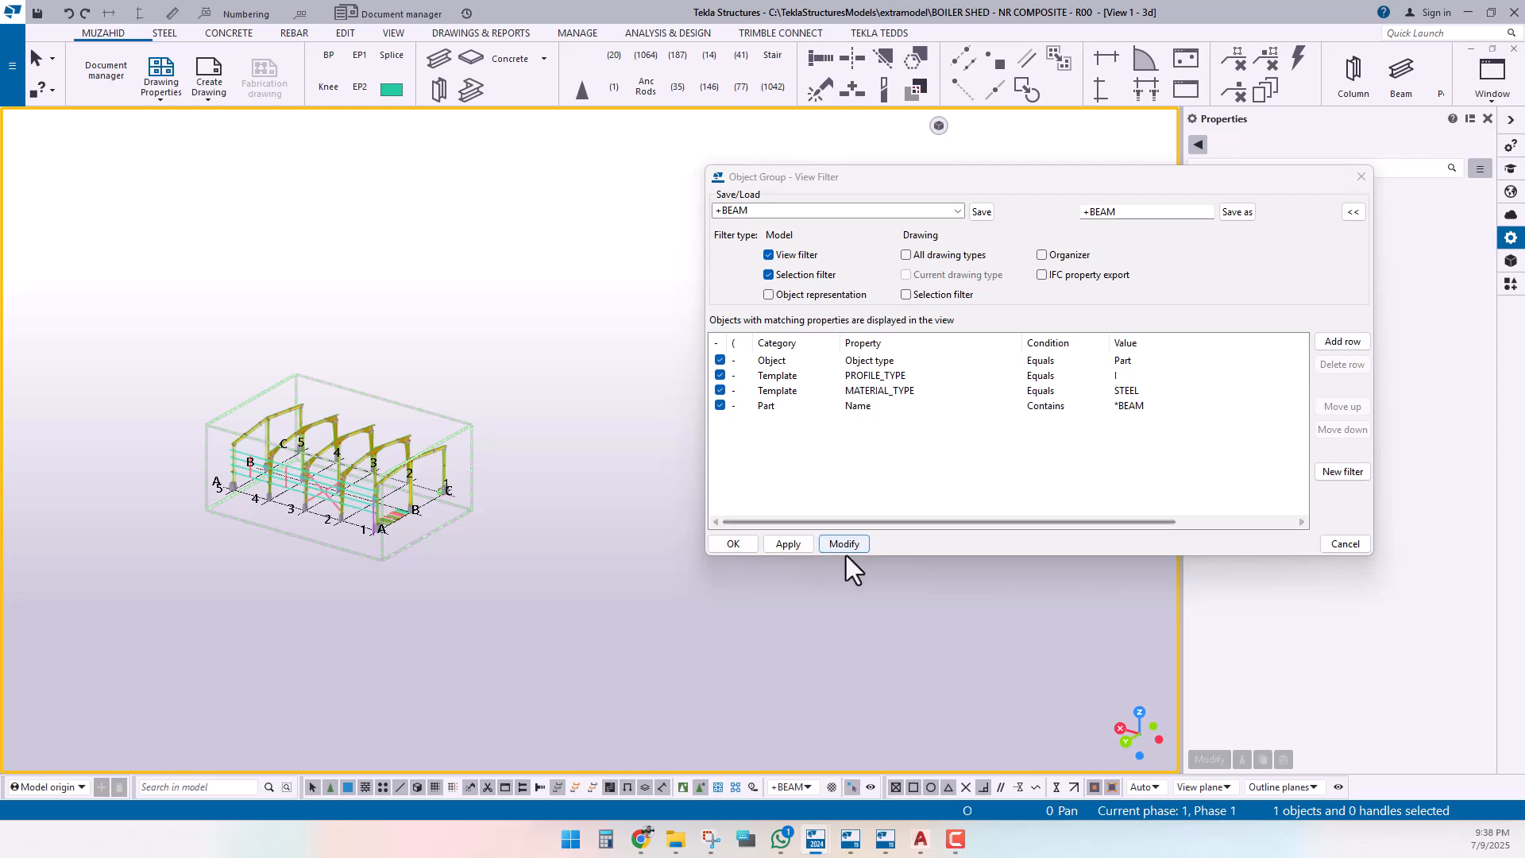
Step: Apply the +BEAM filter to the view and area-select the displayed beams
scroll(727, 590, up, 3)
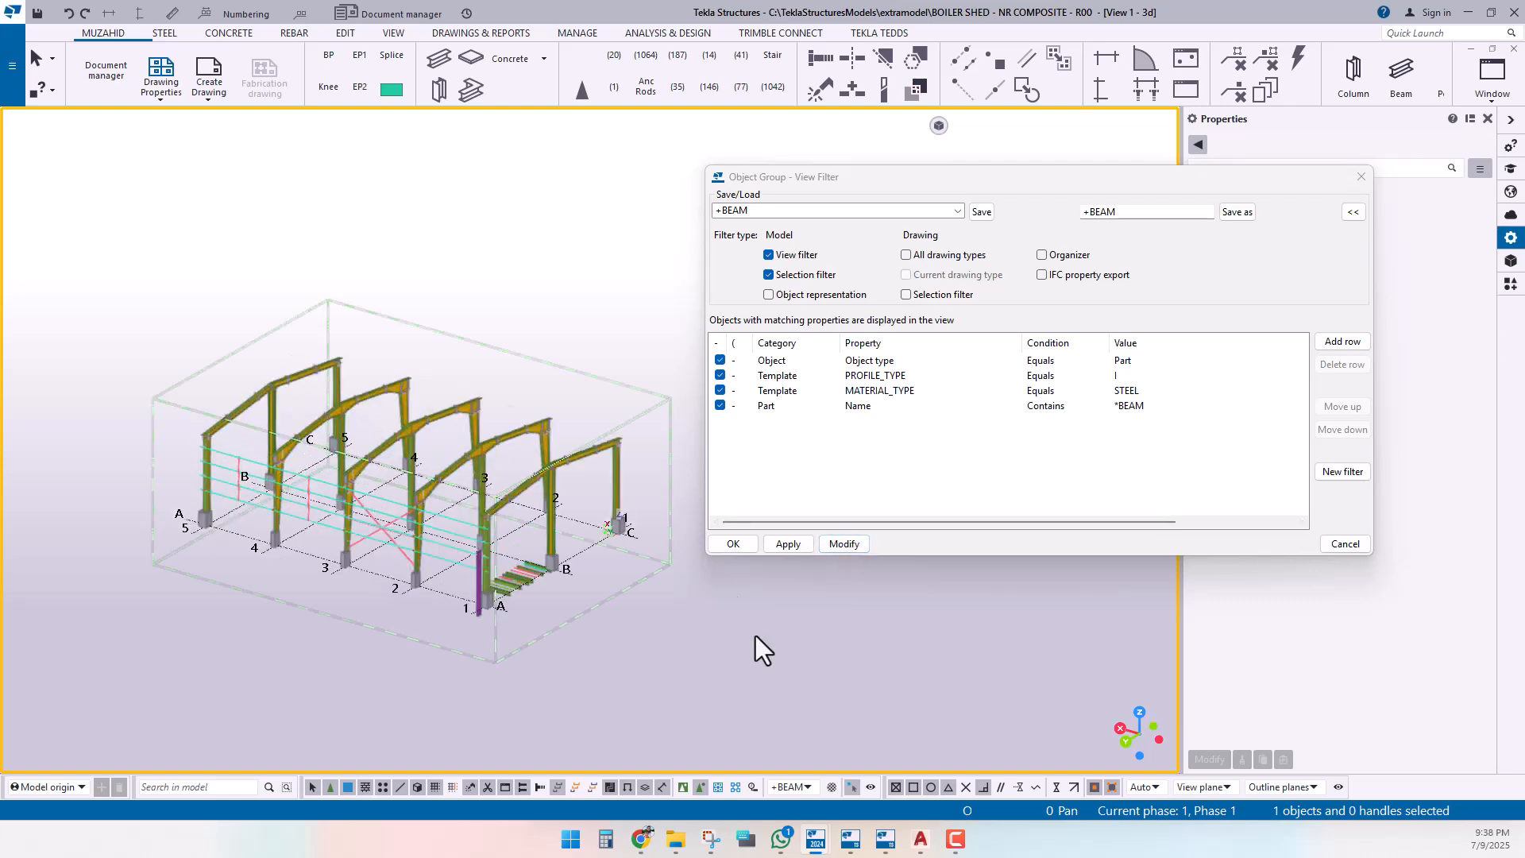
click(843, 544)
scroll(476, 618, up, 5)
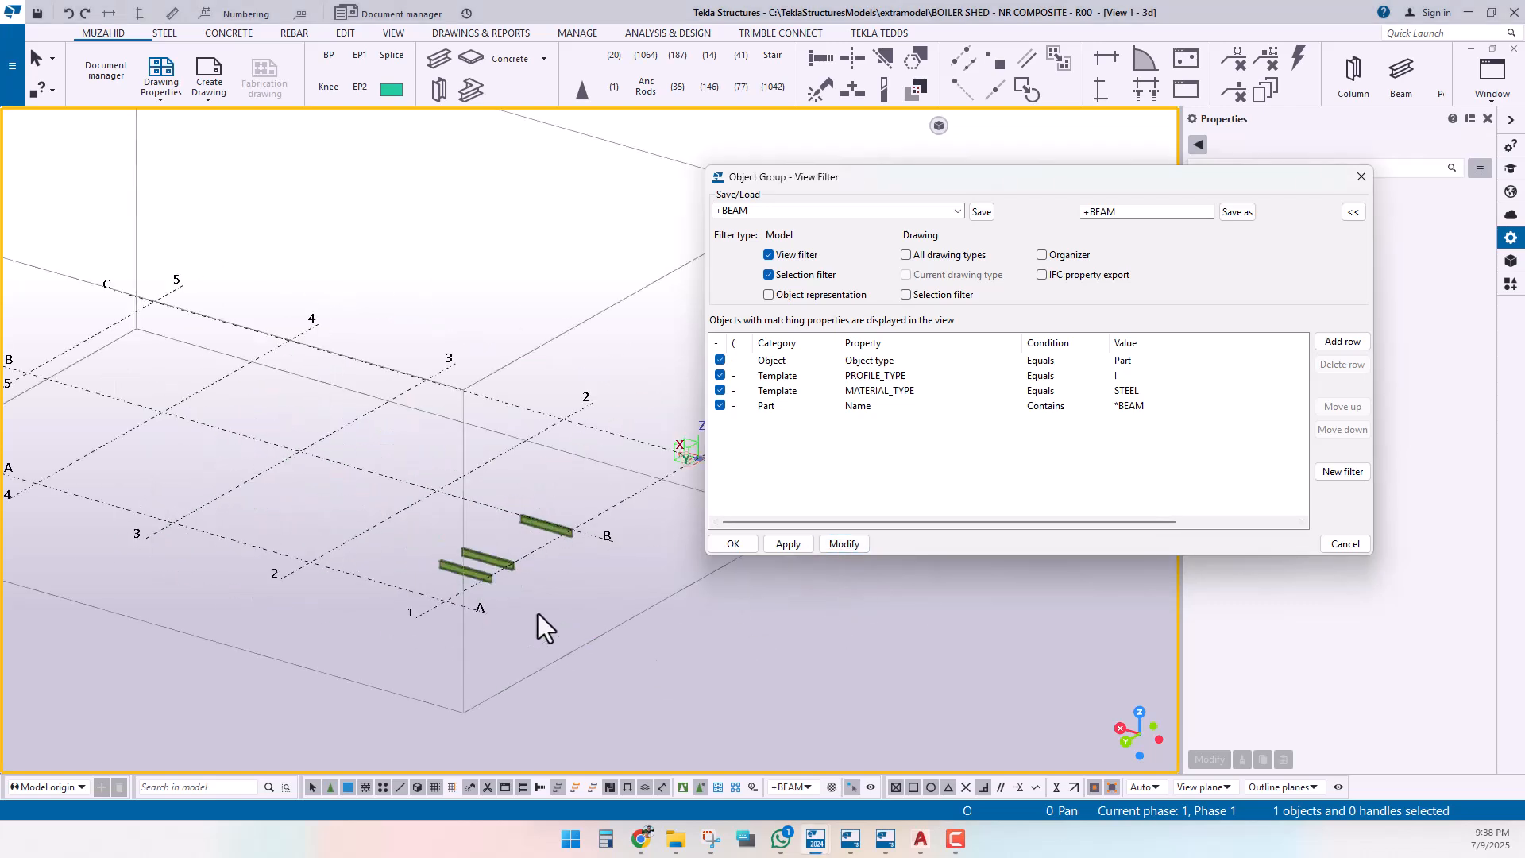
drag(516, 567, 235, 297)
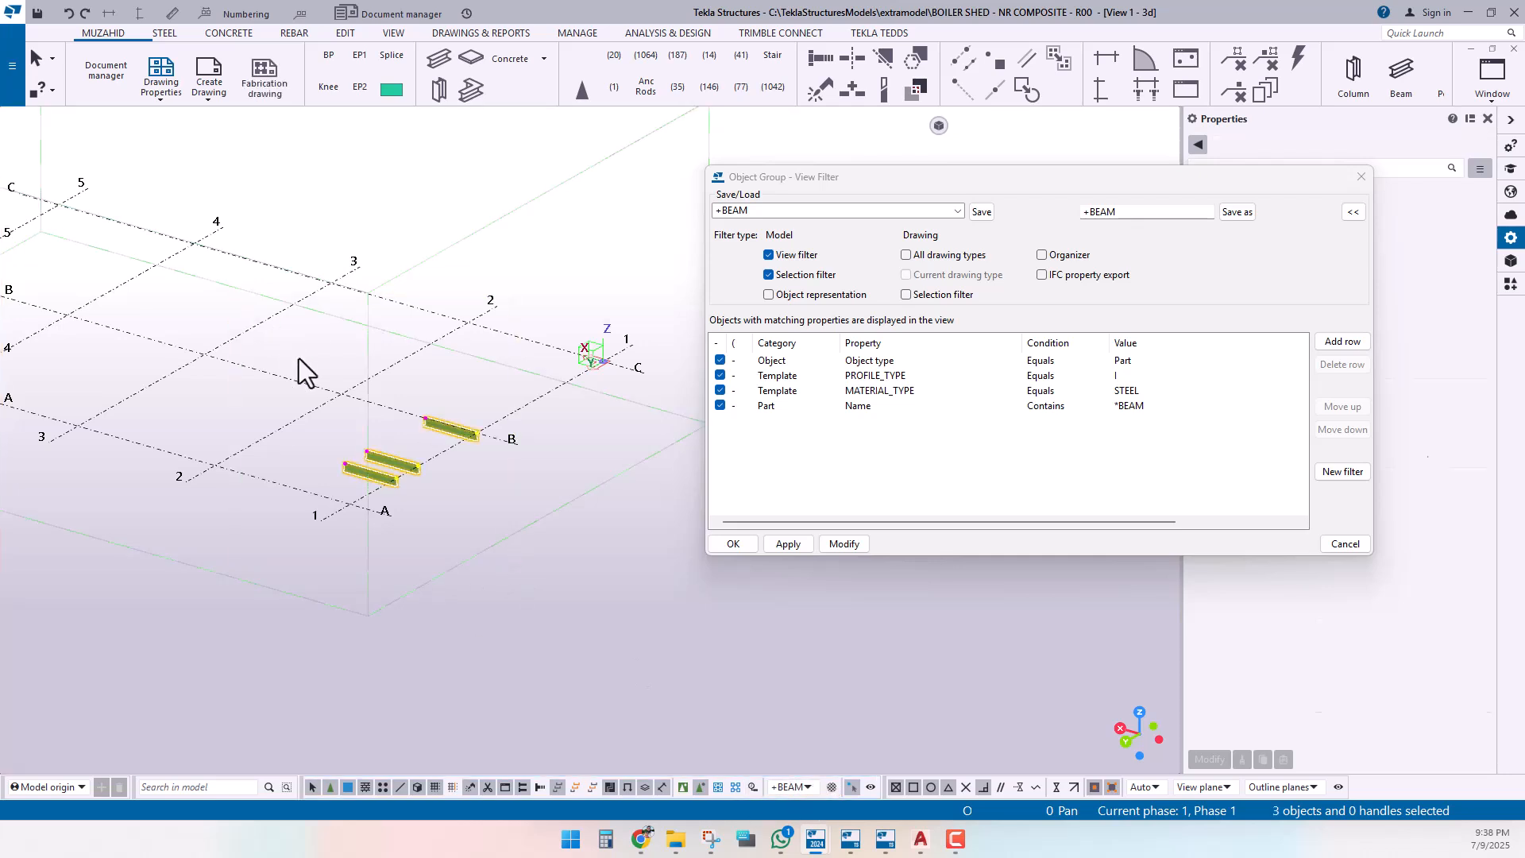
drag(573, 615, 275, 384)
scroll(483, 498, down, 1)
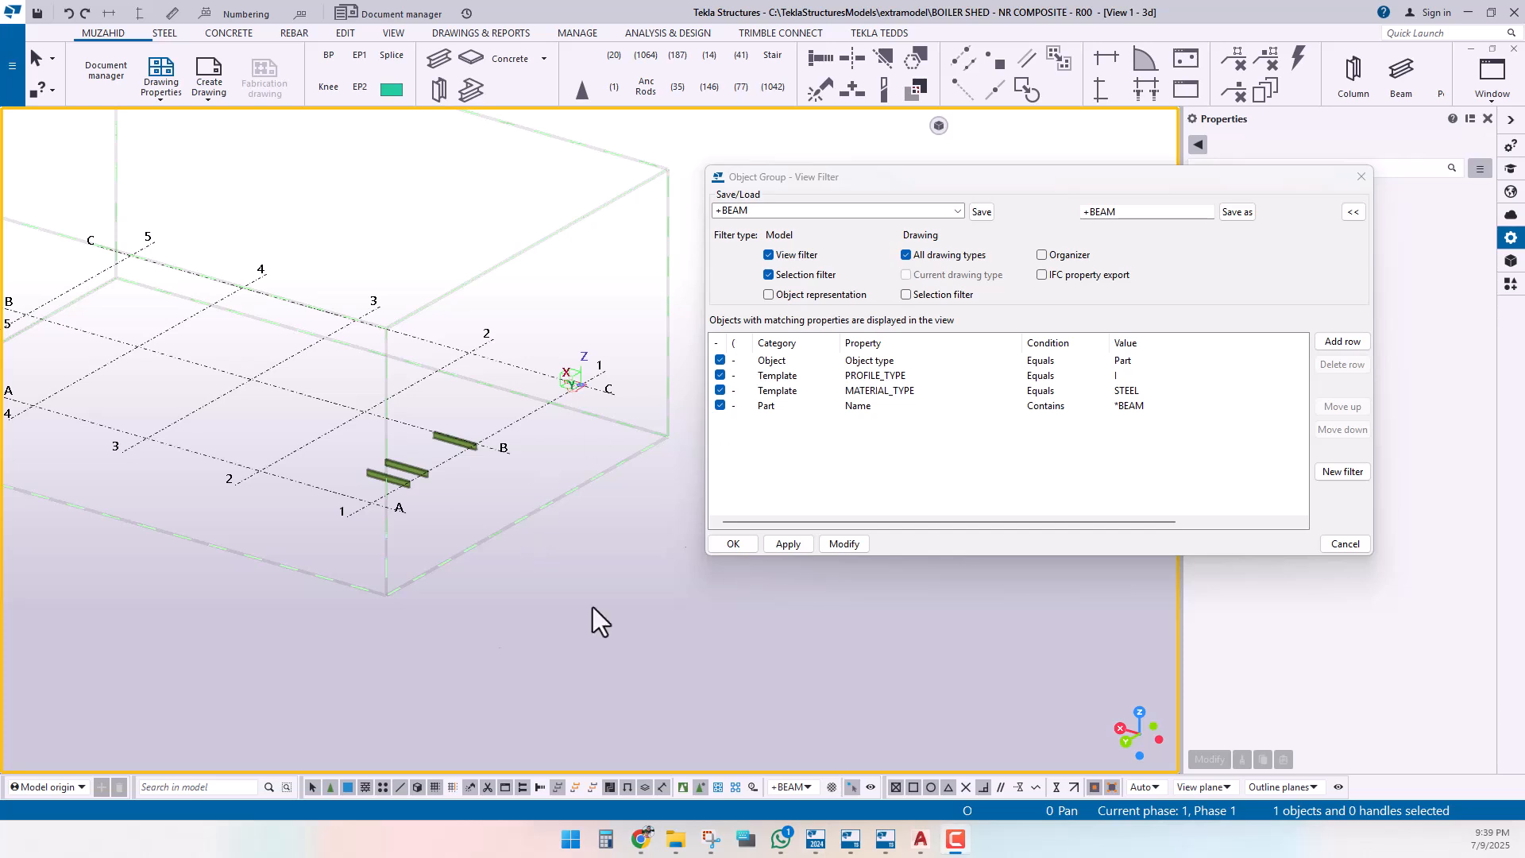
Step: Load the standard view filter and apply it to show all model parts
click(958, 211)
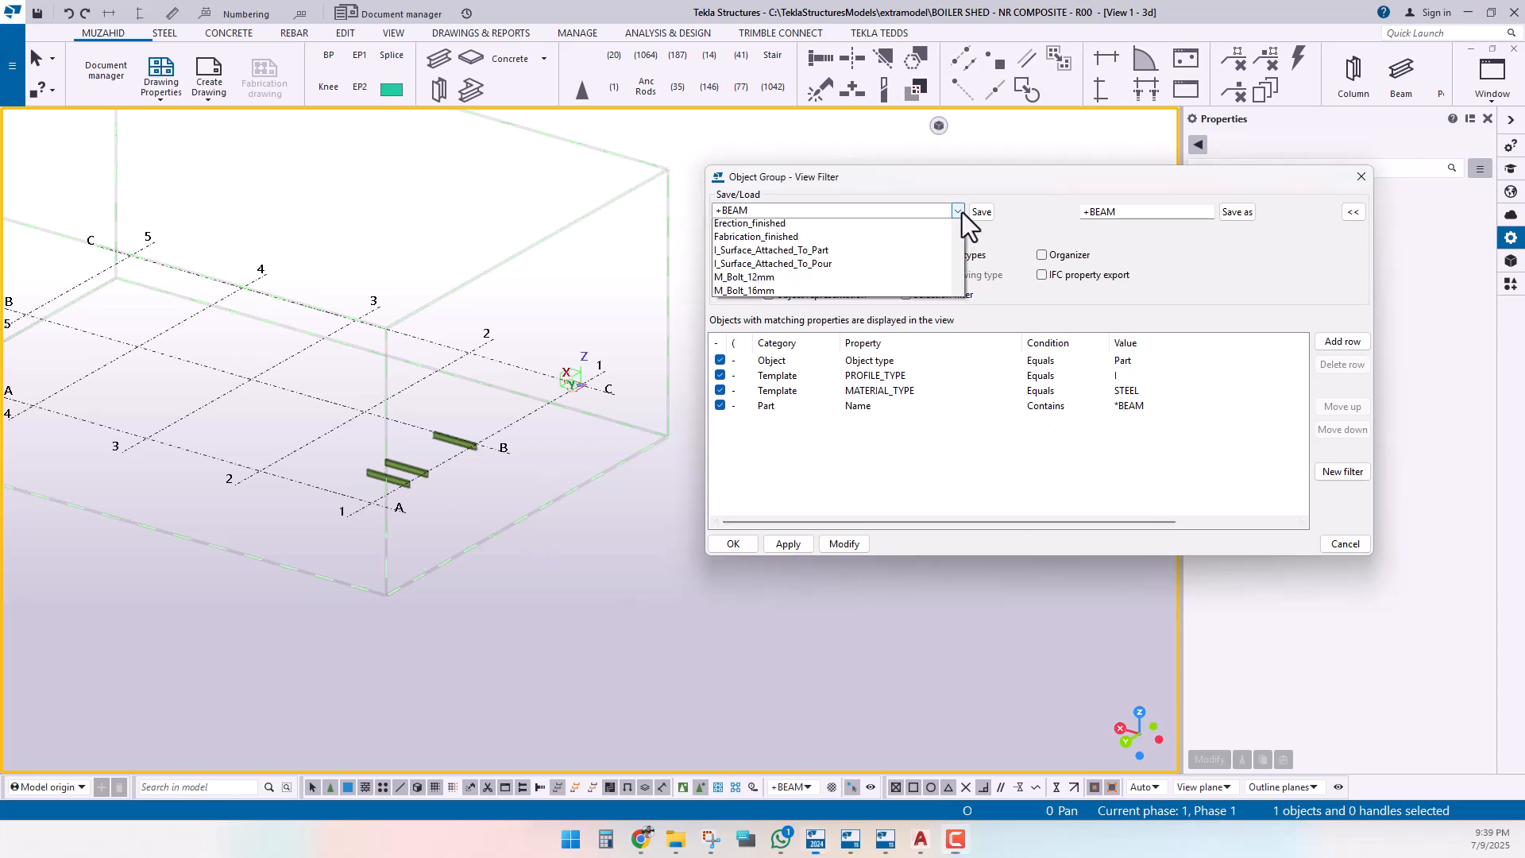
scroll(851, 275, up, 1)
click(798, 227)
click(850, 545)
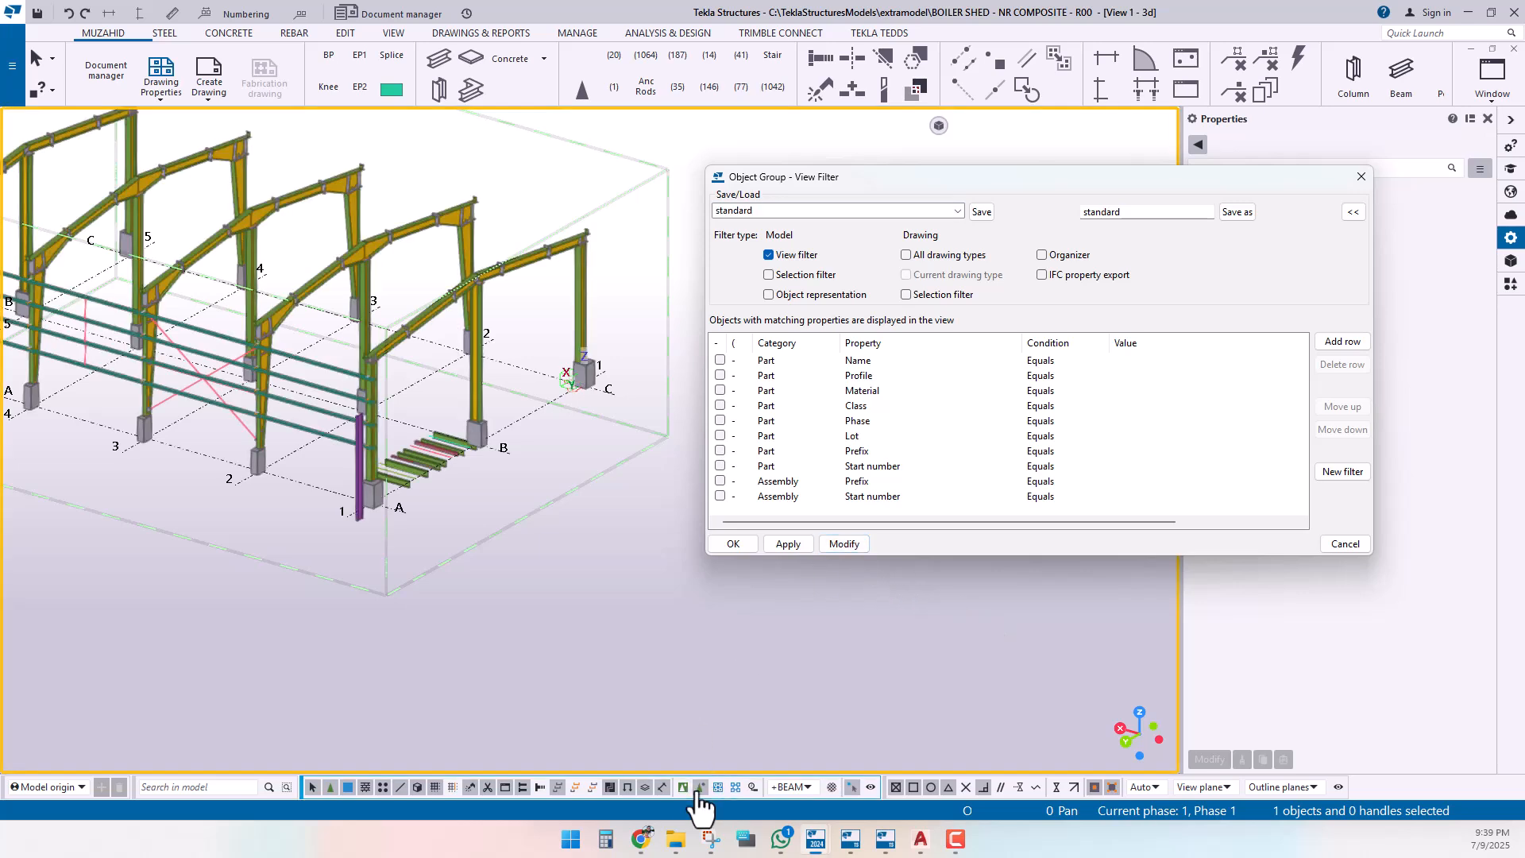
Step: Area-select the full model with the +BEAM selection filter active, and return the selection filter to standard
click(808, 788)
click(594, 616)
drag(250, 305, 556, 555)
scroll(378, 489, up, 3)
click(385, 343)
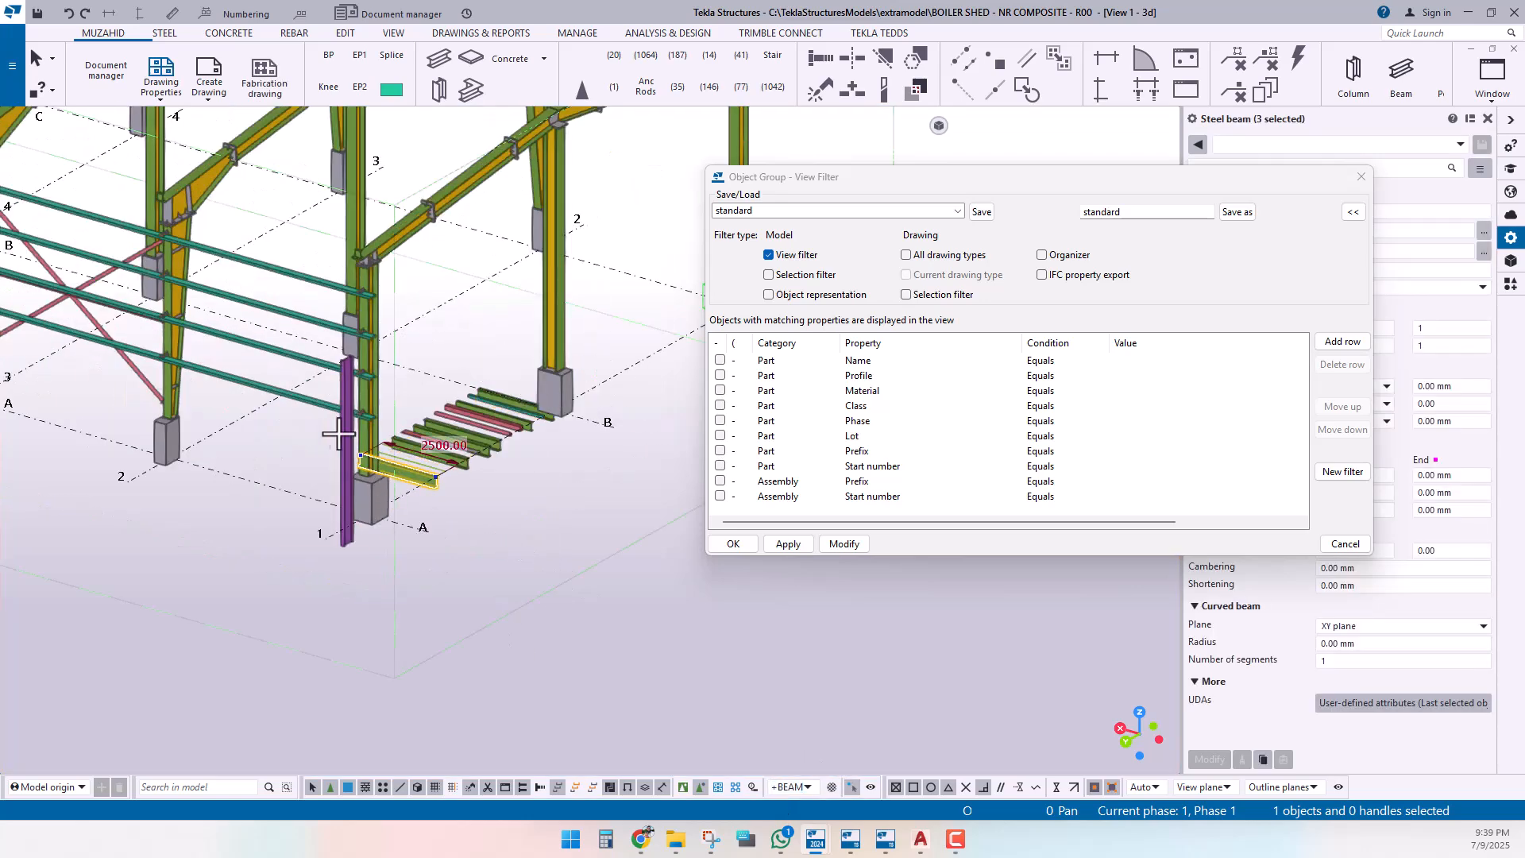
click(809, 786)
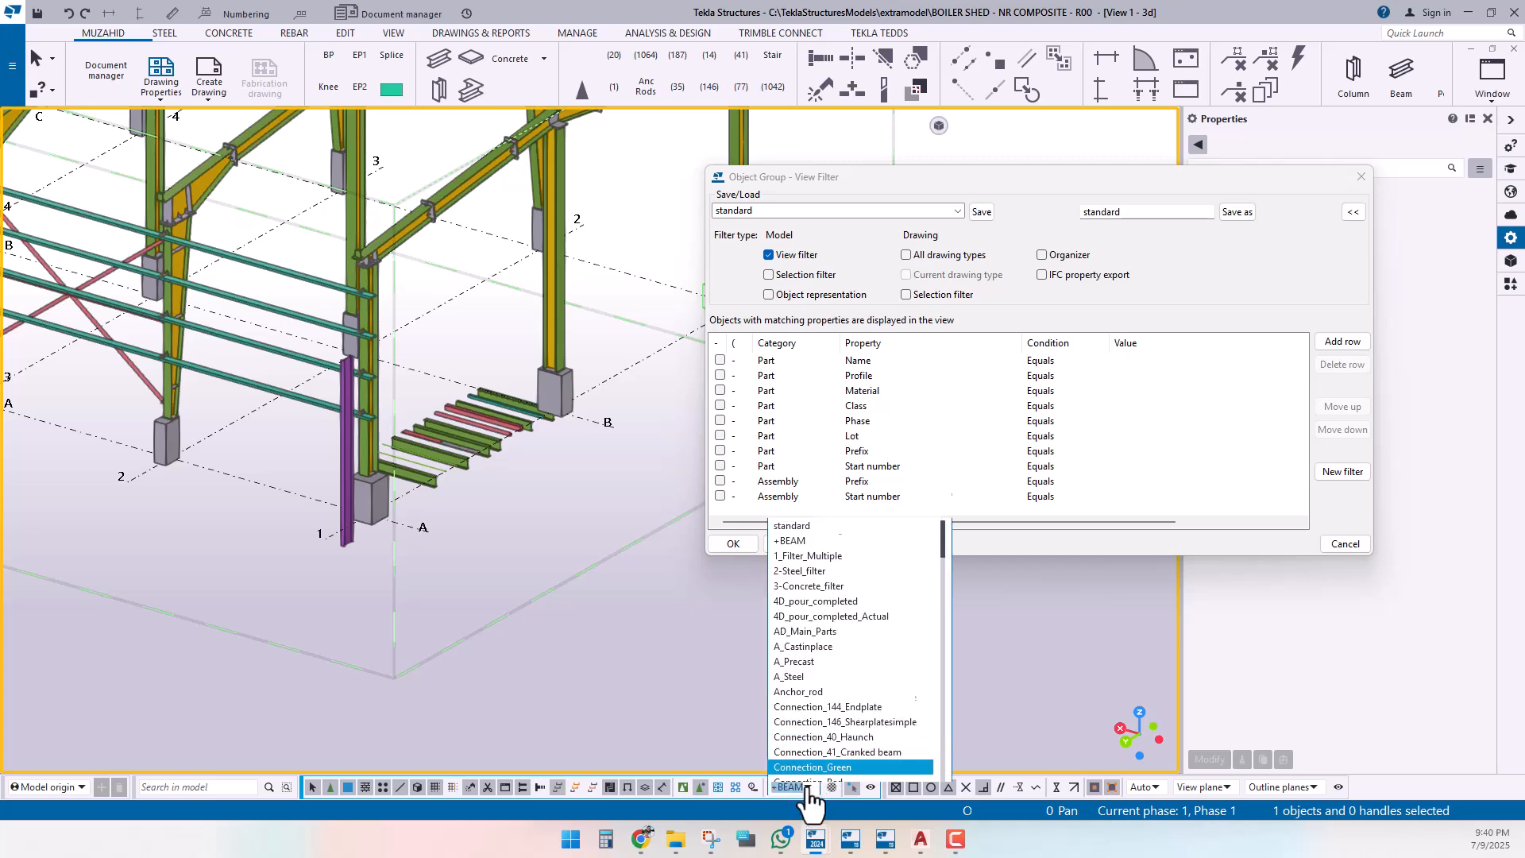
click(794, 502)
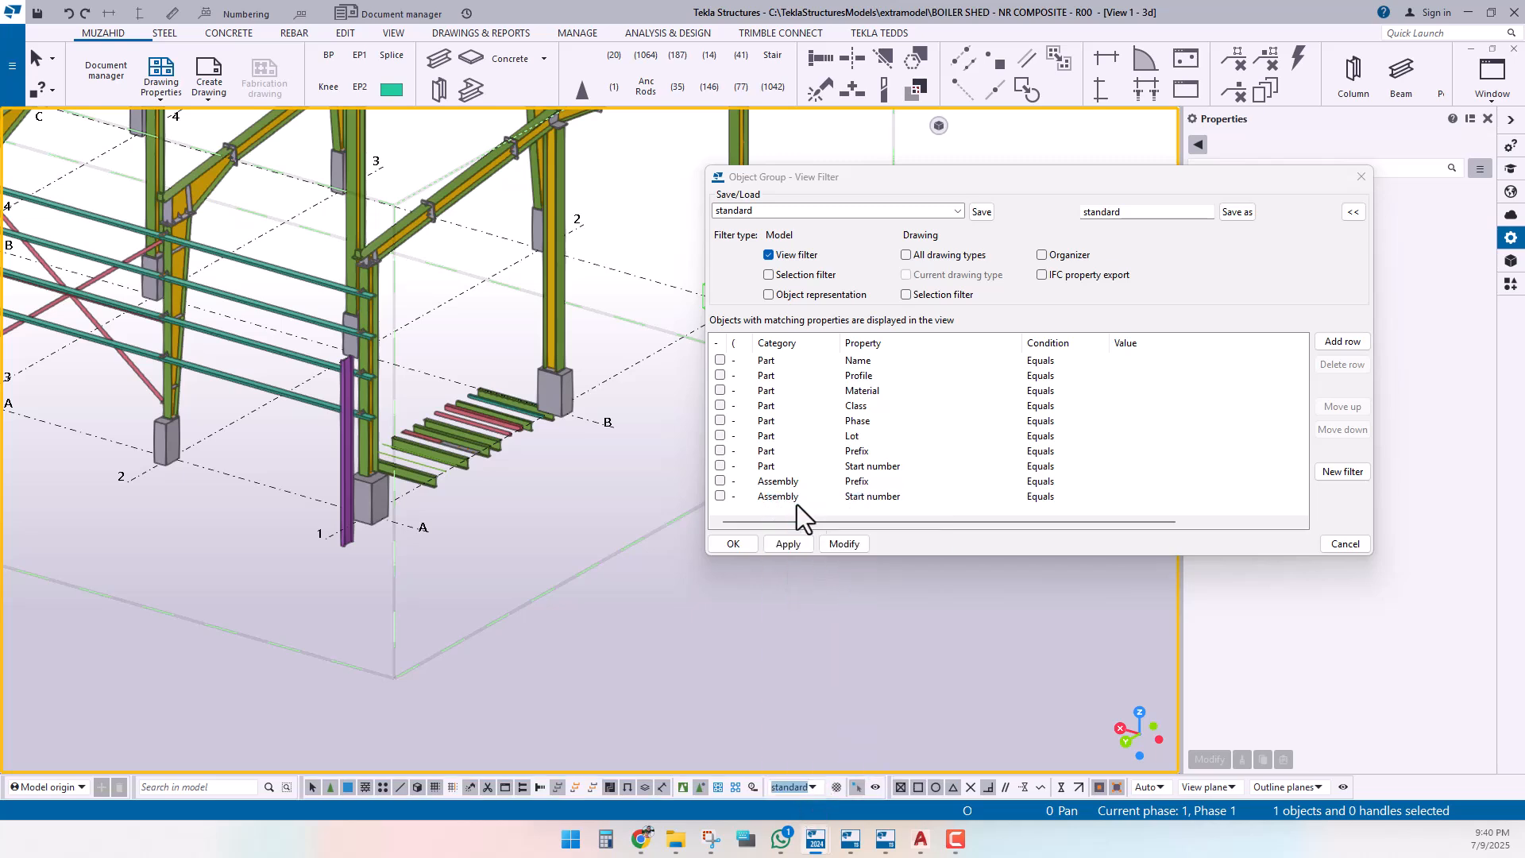
Step: Load the +BEAM view filter settings and shift the filter dialog slightly off the model
click(958, 211)
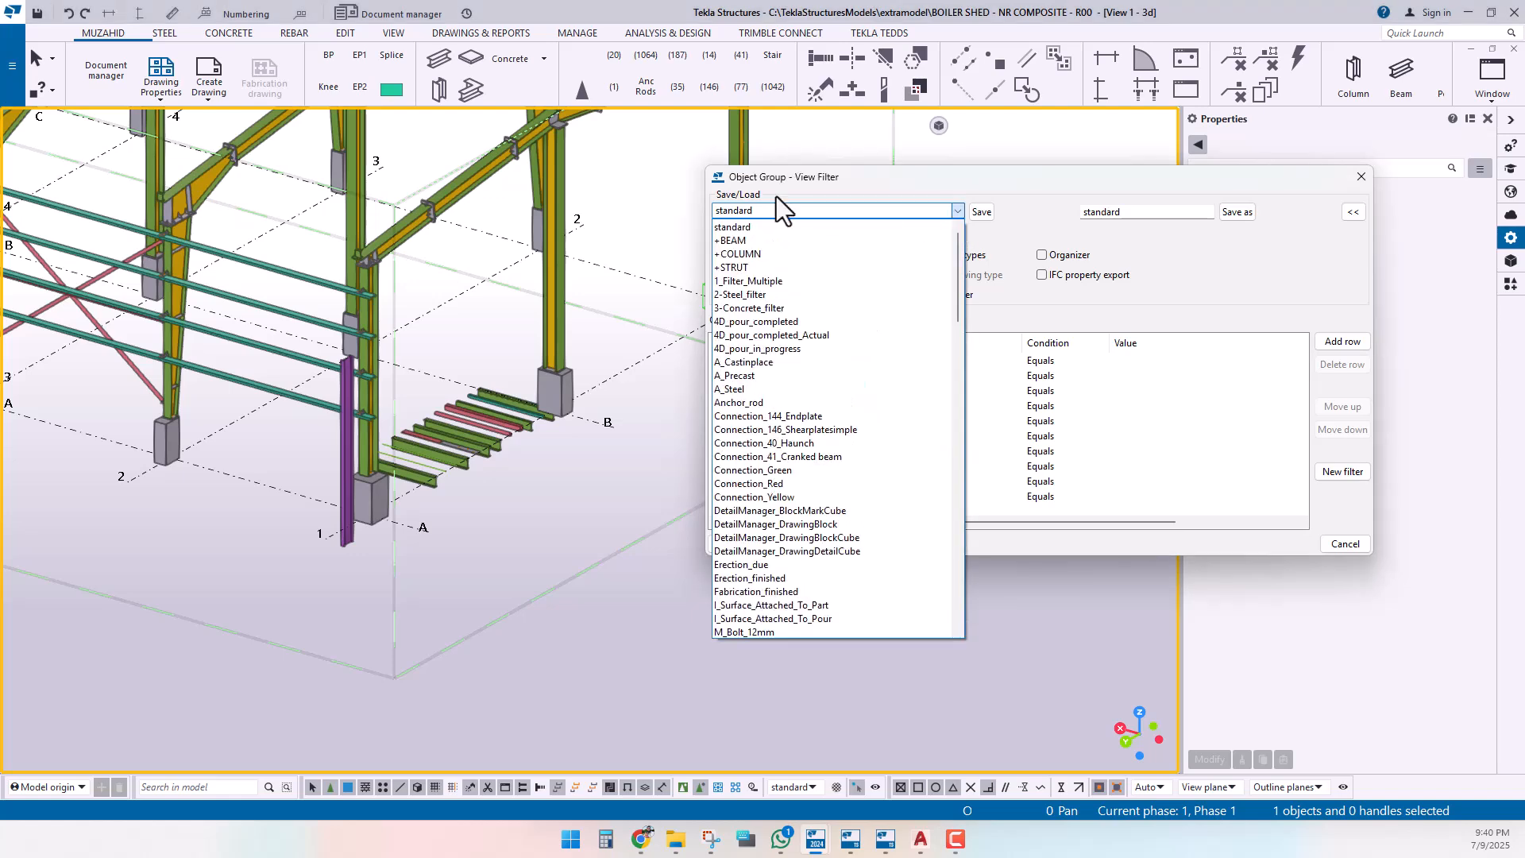
click(745, 240)
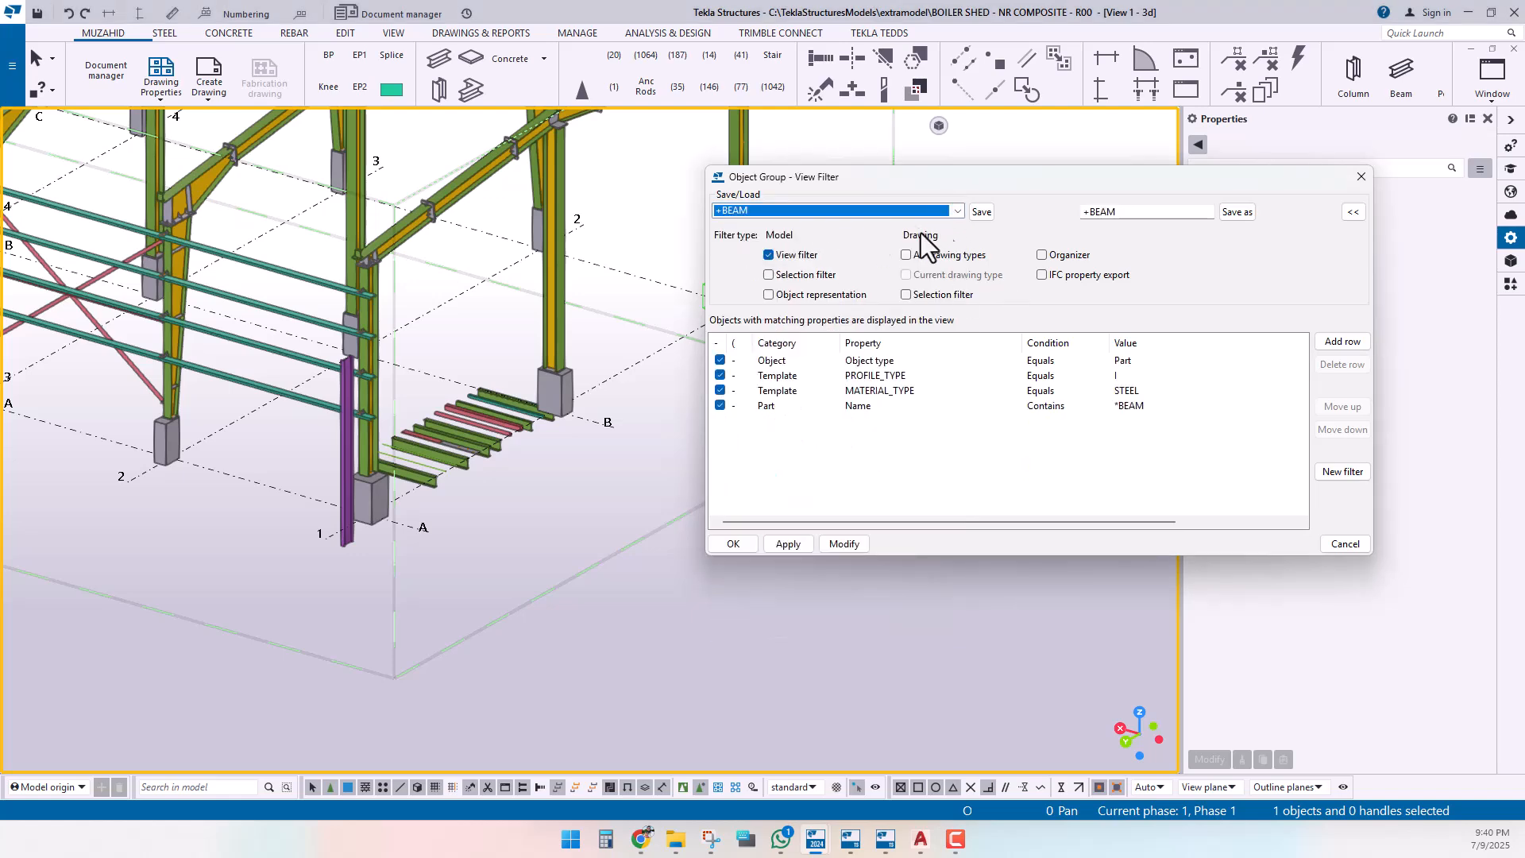
drag(979, 184, 1017, 175)
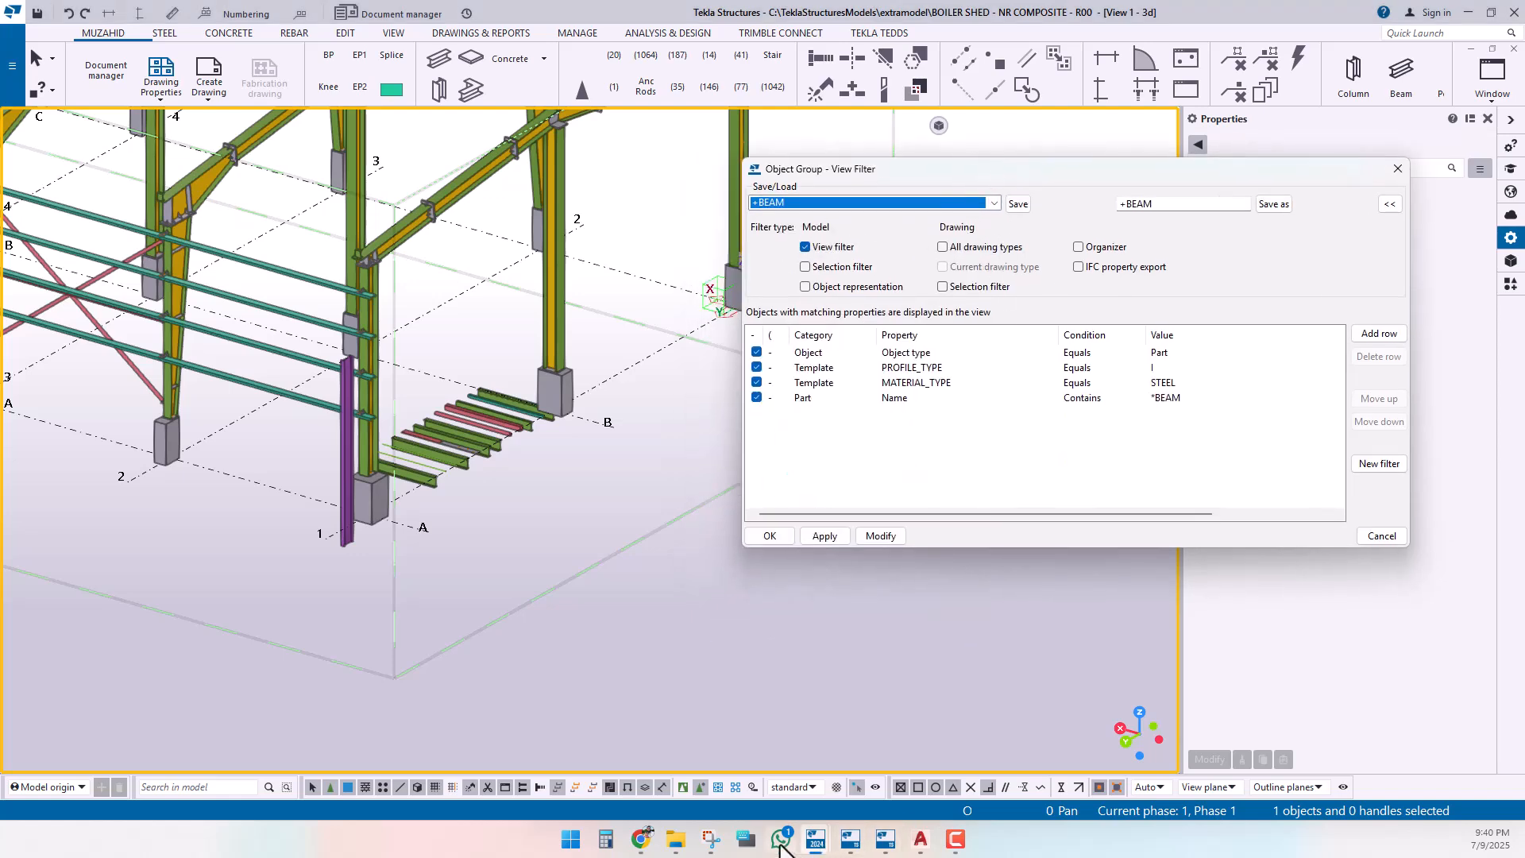
Step: Look up the profile type codes in the browser's PROFILE_TYPE help table and set the filter's PROFILE_TYPE value to B
click(641, 840)
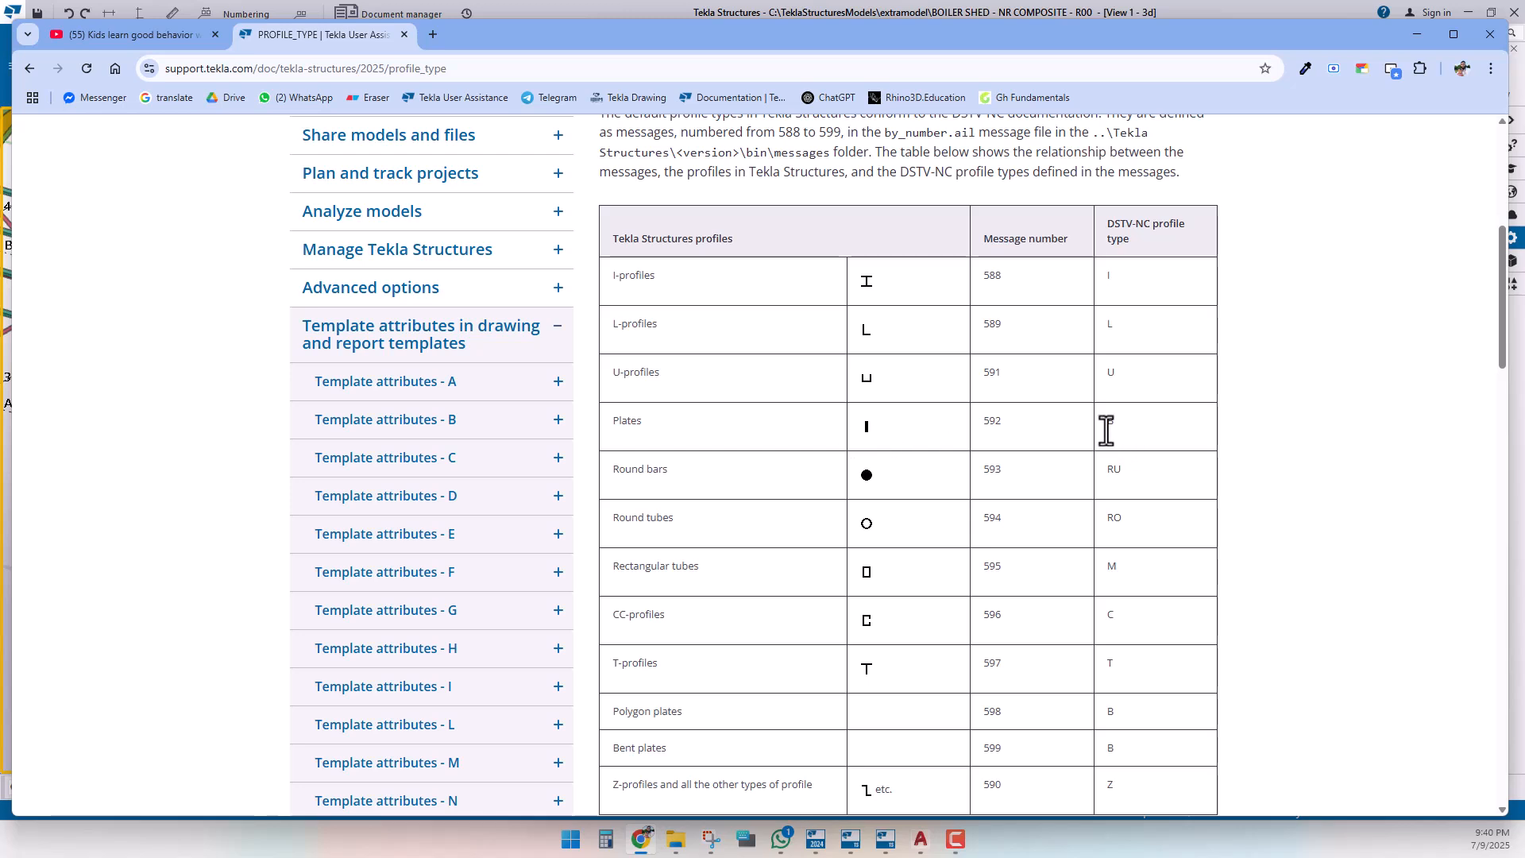
click(1409, 32)
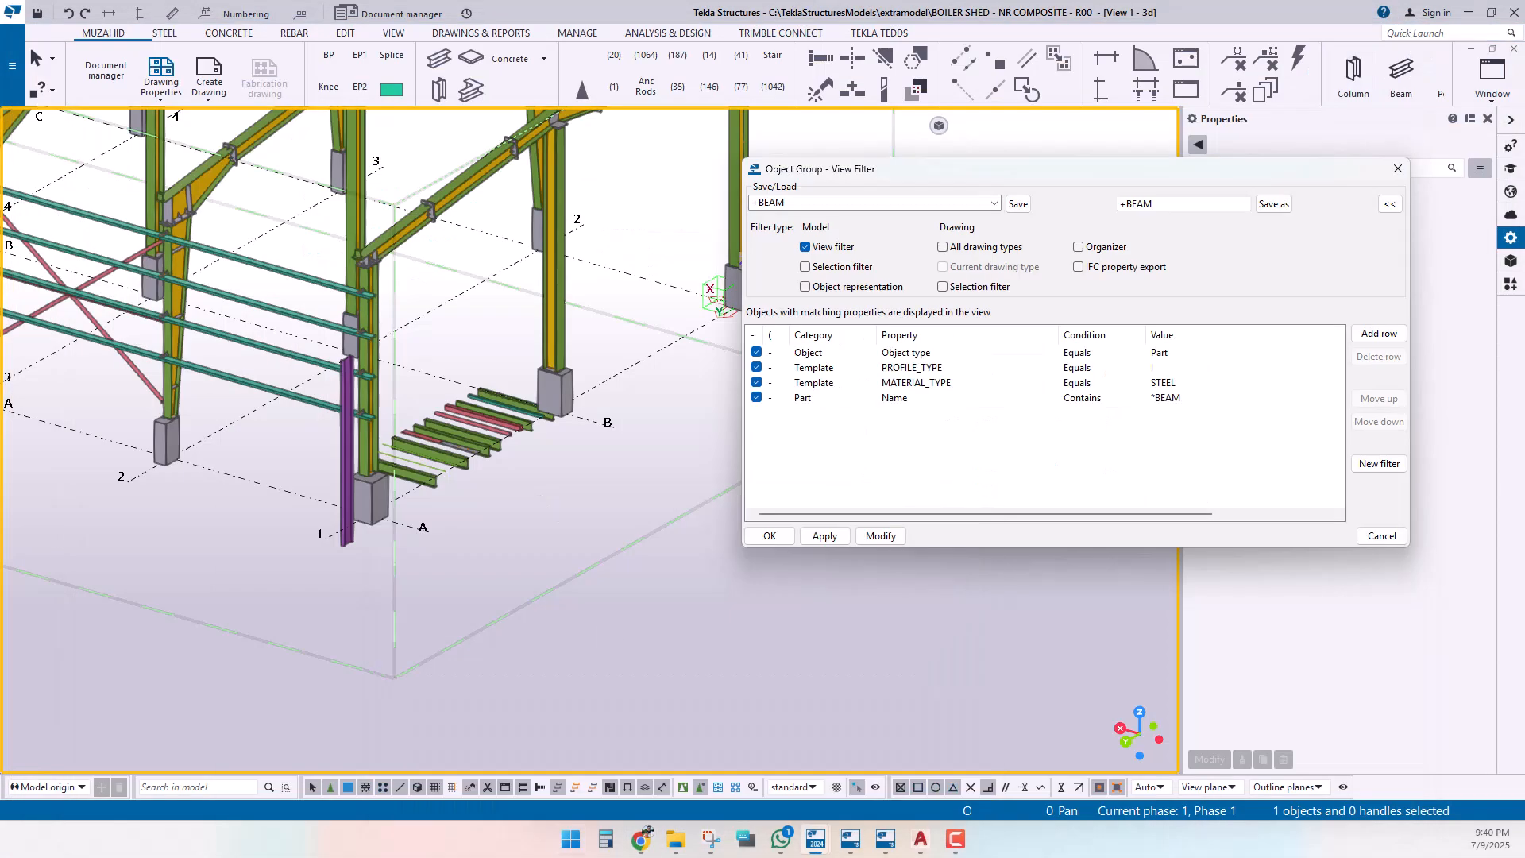
click(1175, 369)
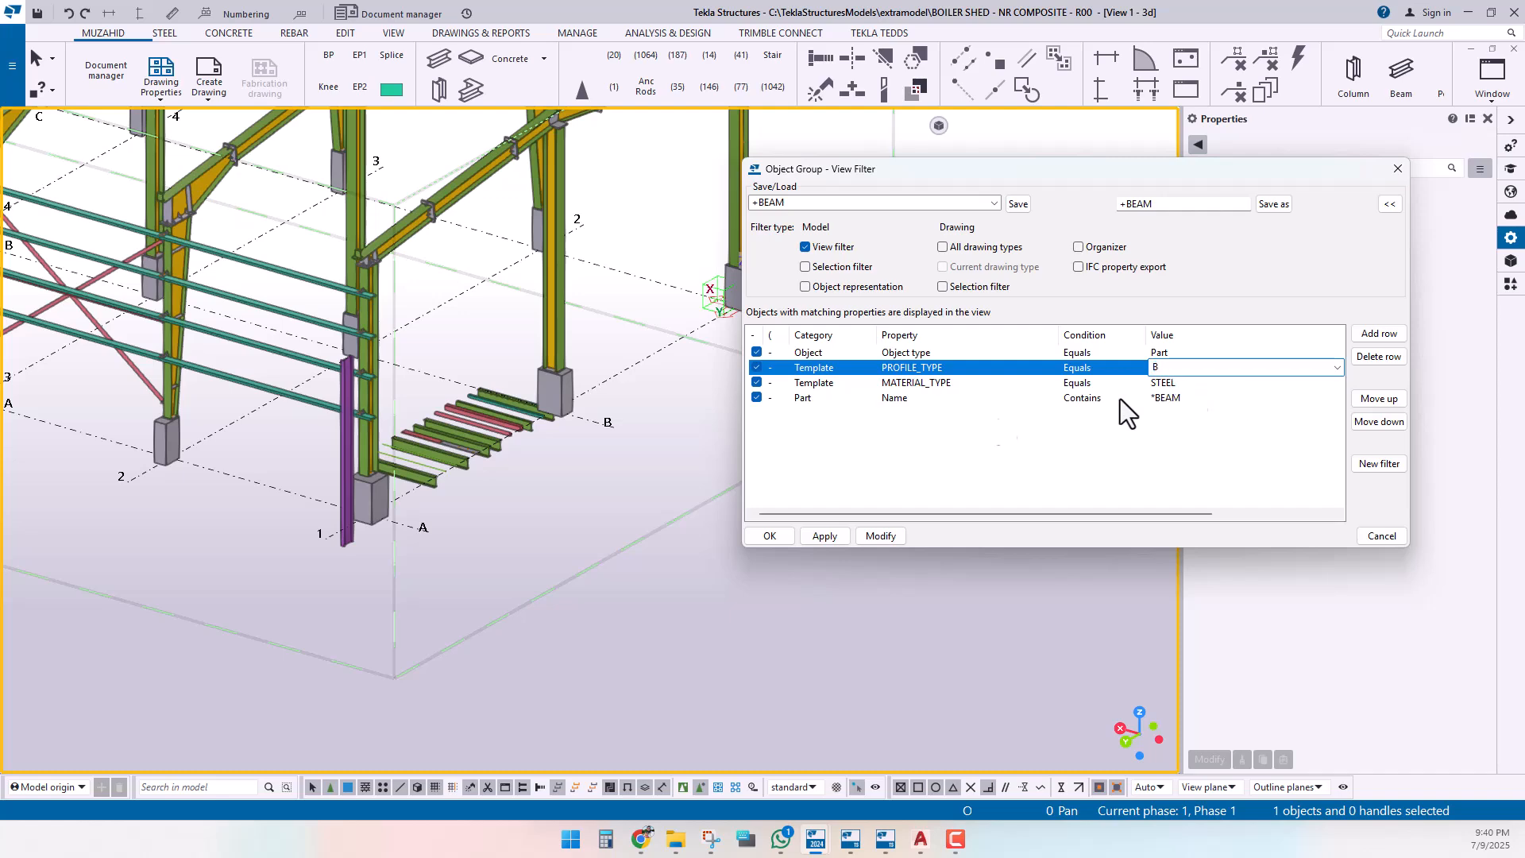
scroll(357, 550, down, 1)
middle_drag(561, 556, 495, 602)
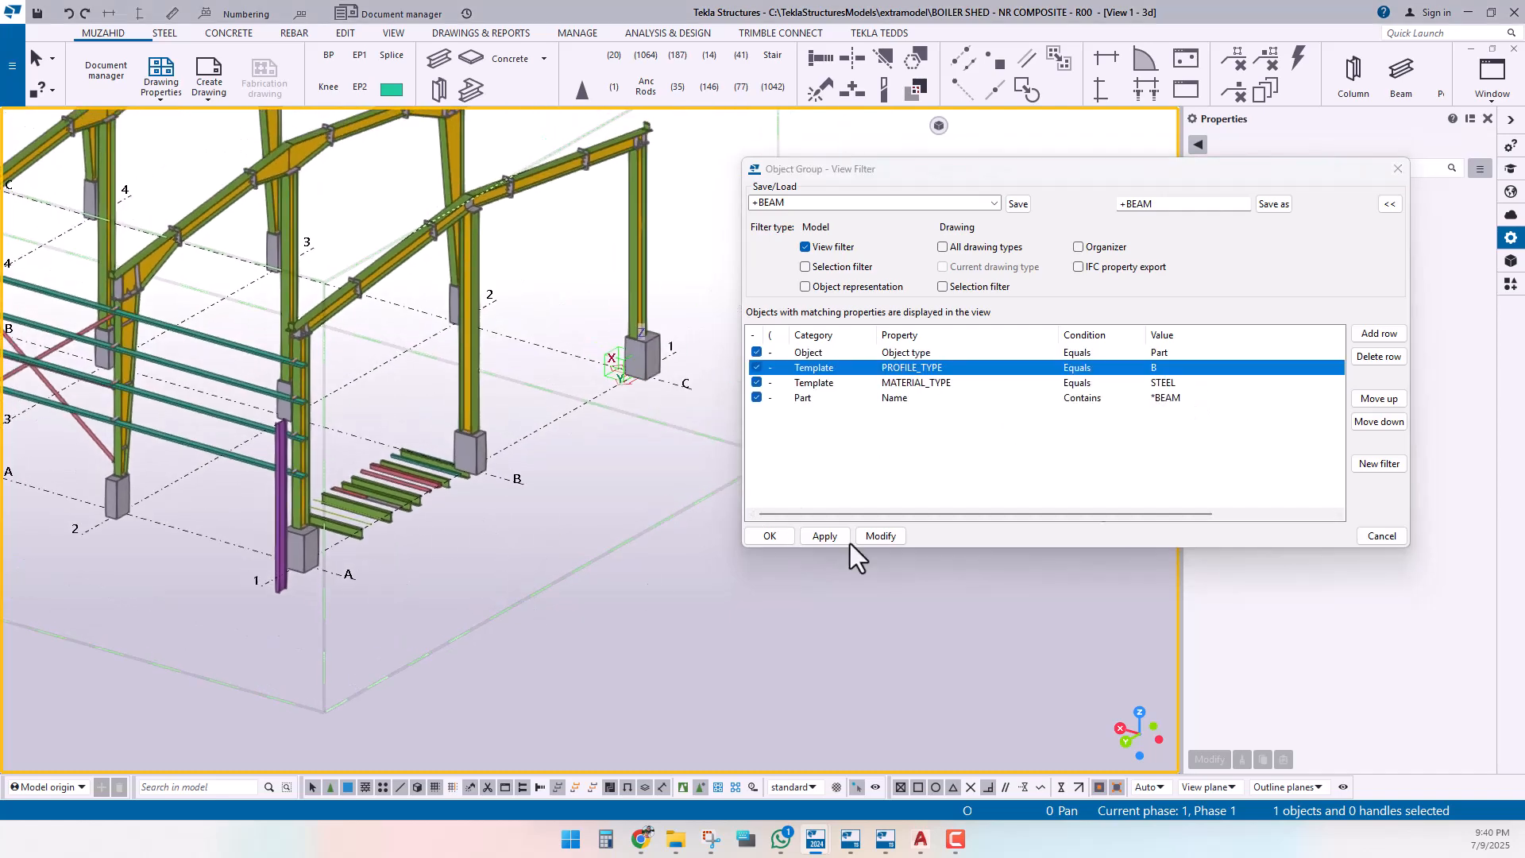
Step: Disable the Name row in the filter, apply the filter to the view and inspect the plates it displays
click(1191, 398)
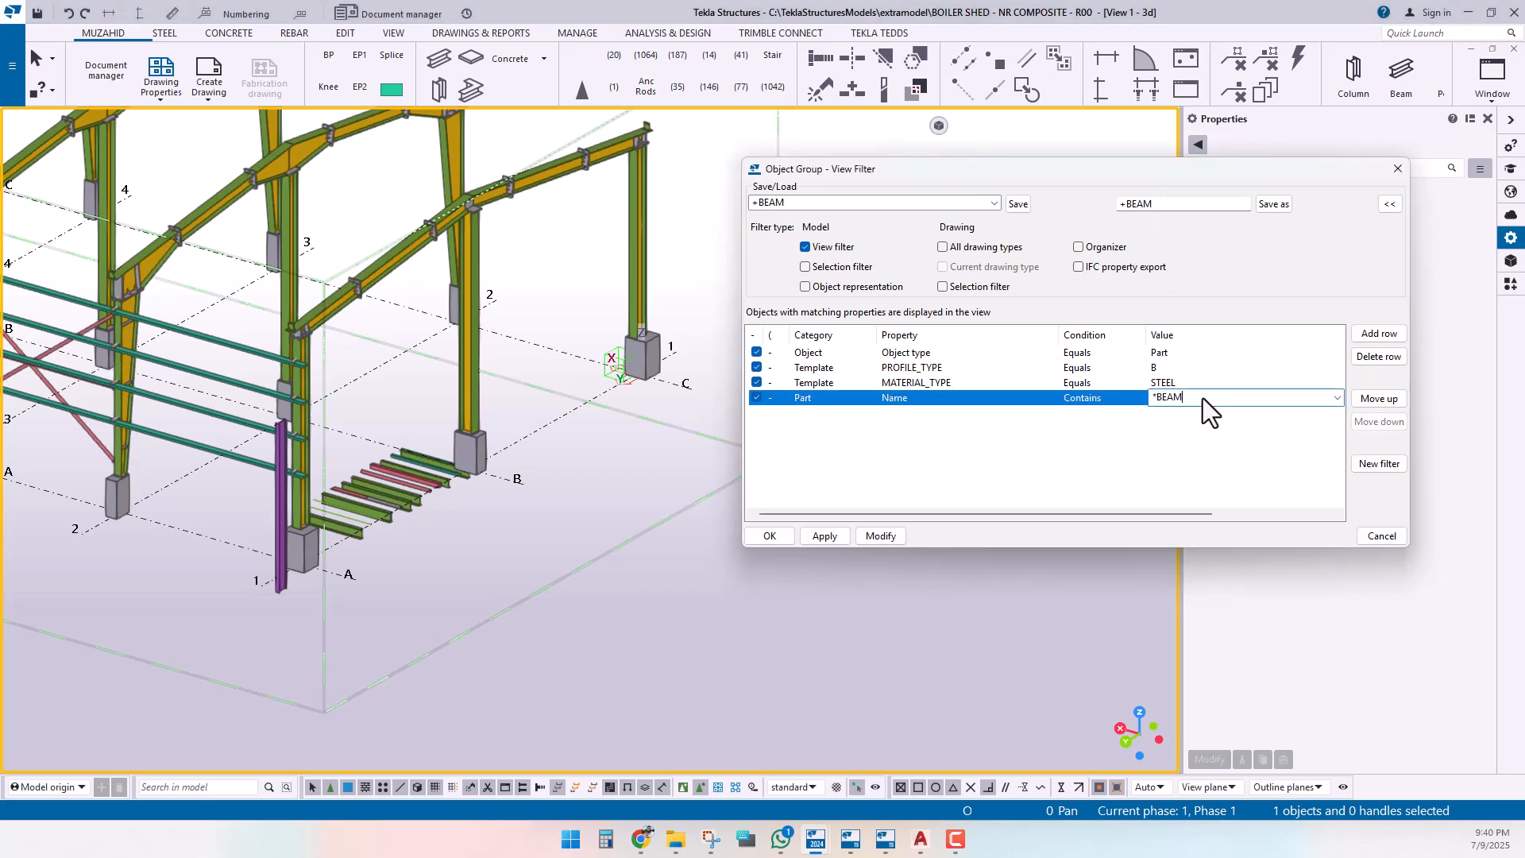
click(755, 397)
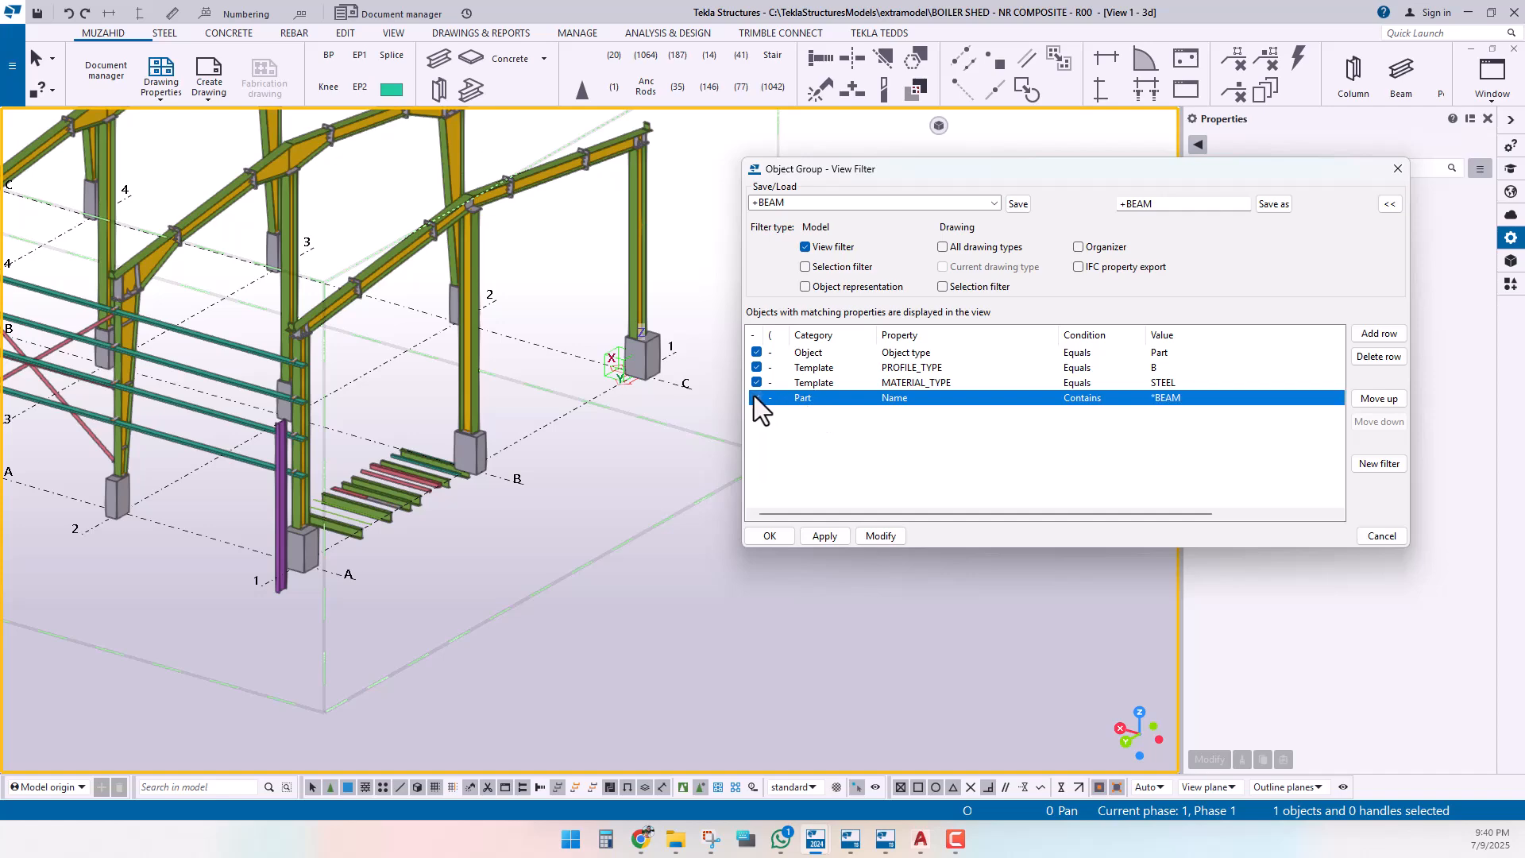
click(880, 533)
scroll(544, 573, down, 4)
ctrl+middle_drag(492, 597, 429, 562)
scroll(408, 561, up, 5)
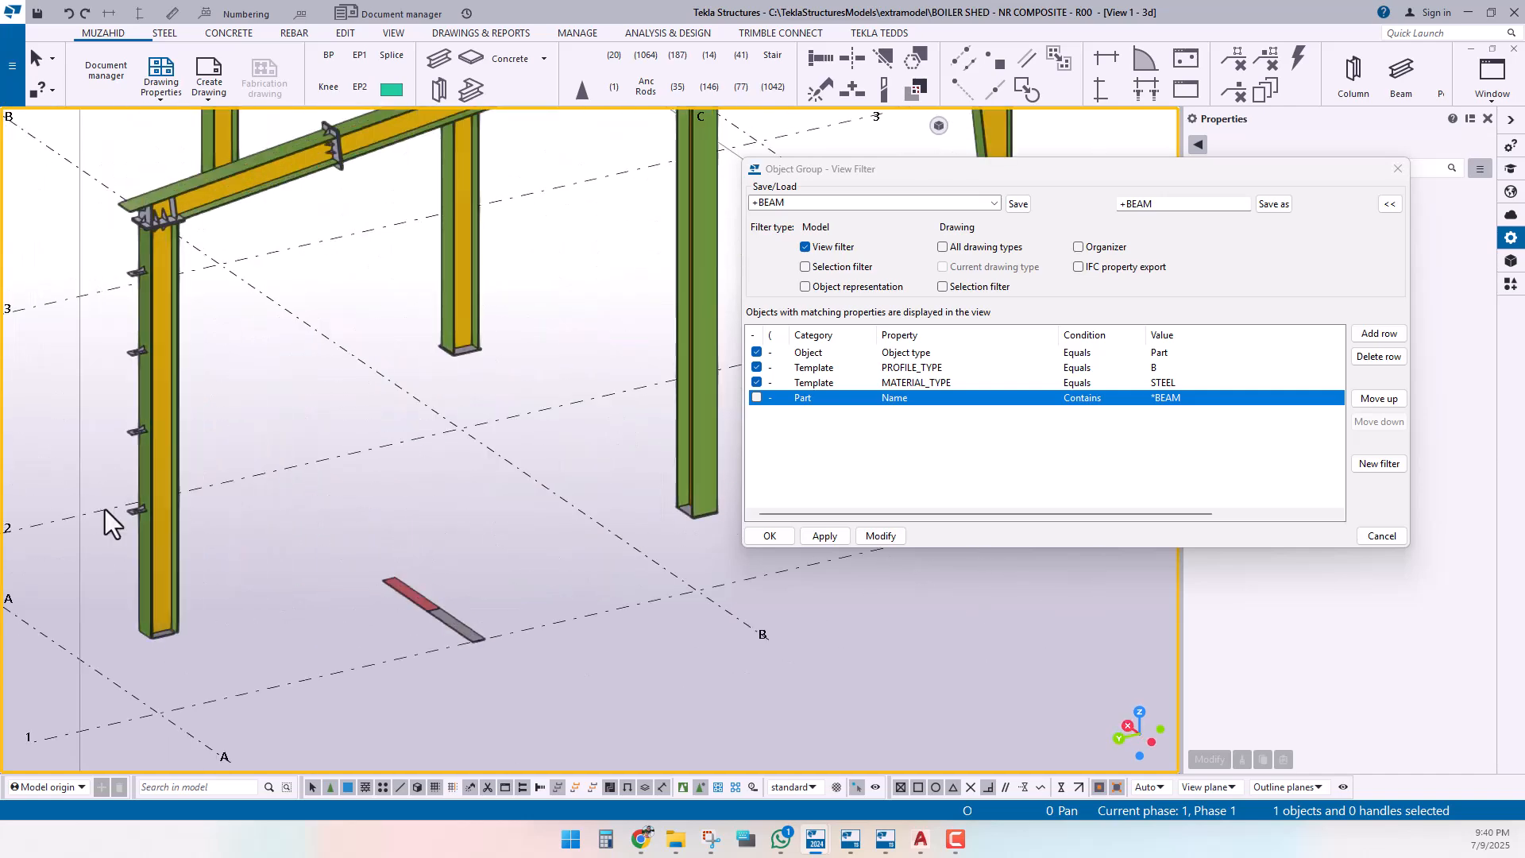
scroll(477, 599, down, 4)
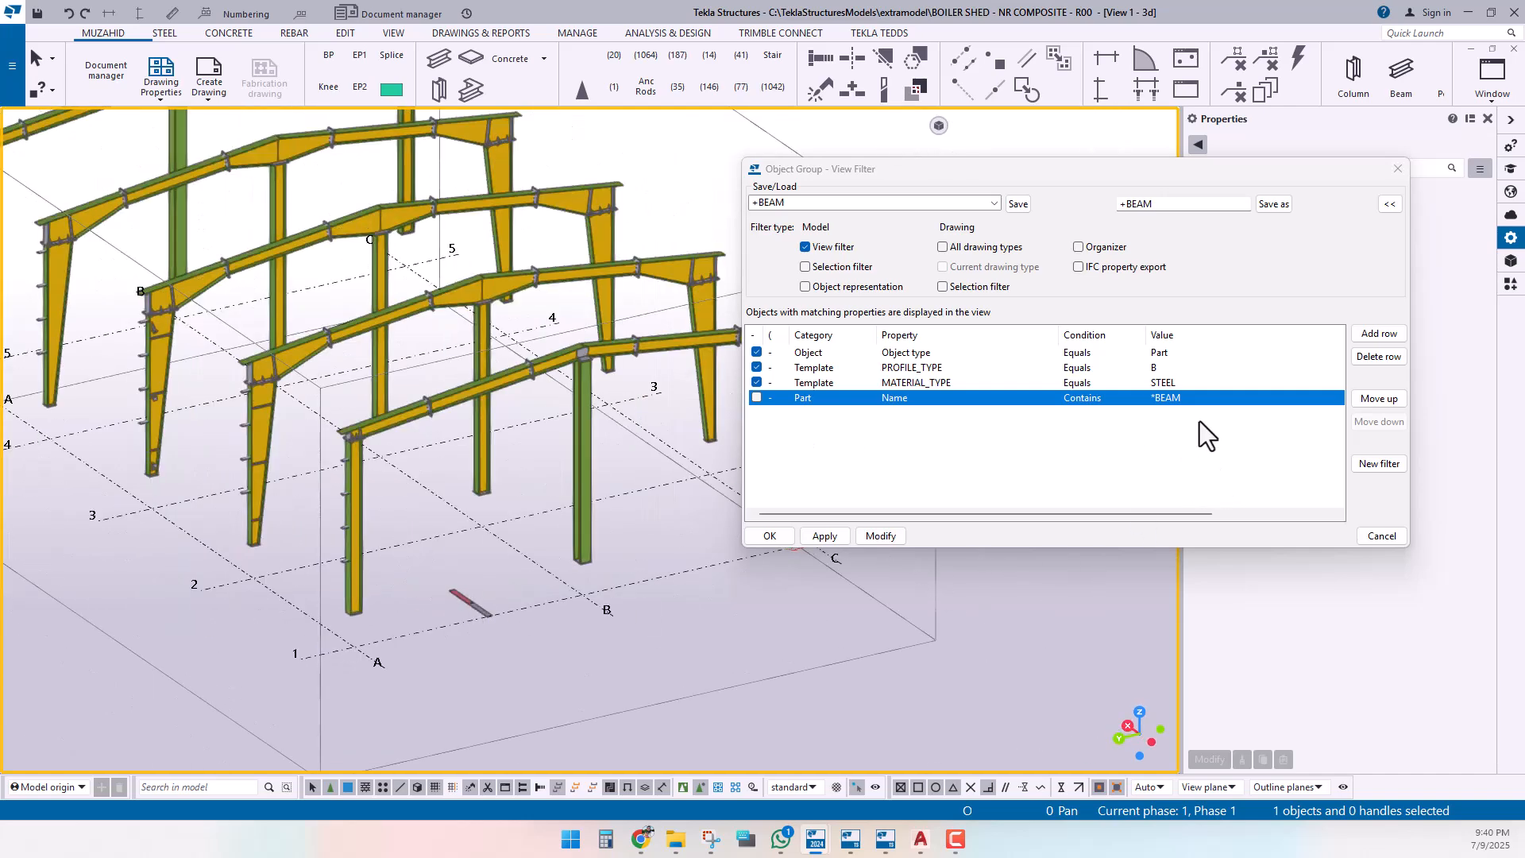
Step: Enable the filter's Name row, set its value to FLANGE and apply the filter to the view
scroll(378, 567, up, 6)
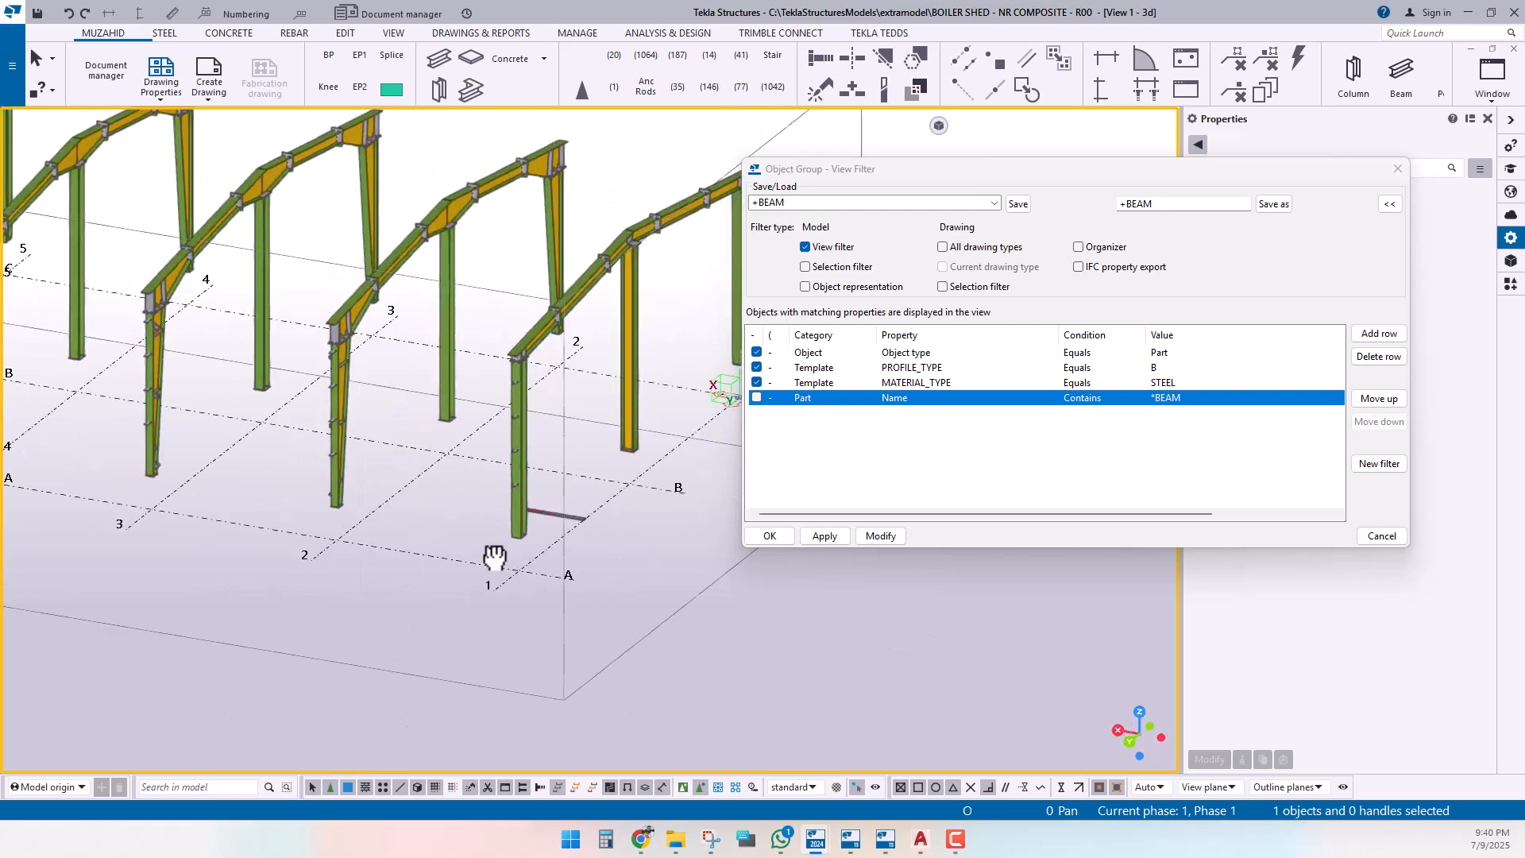
scroll(425, 538, down, 5)
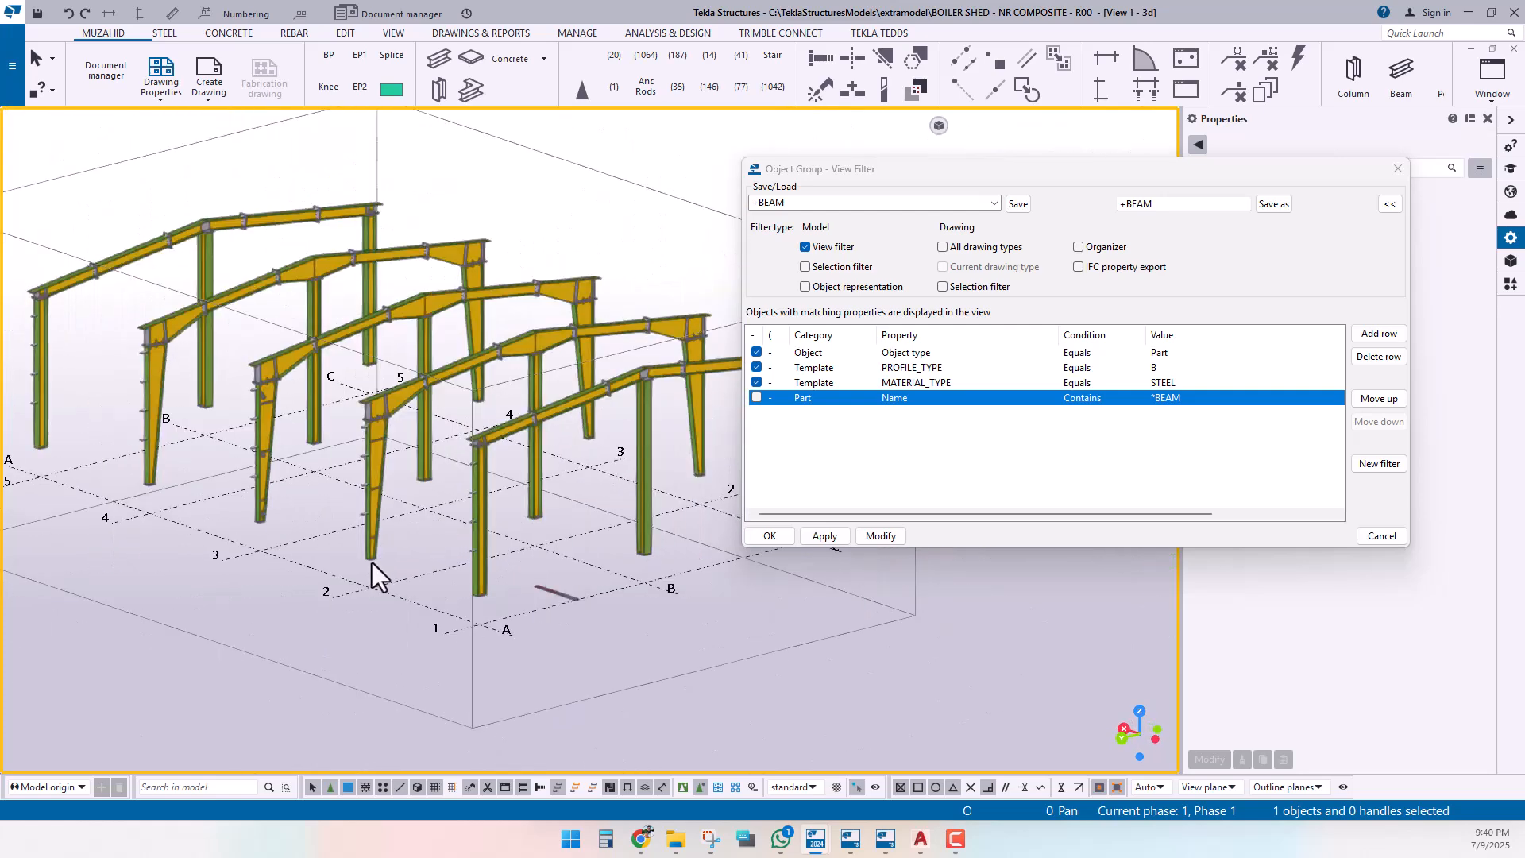
mouse_move(388, 640)
ctrl+middle_down()
mouse_move(326, 602)
mouse_move(381, 626)
ctrl+middle_up()
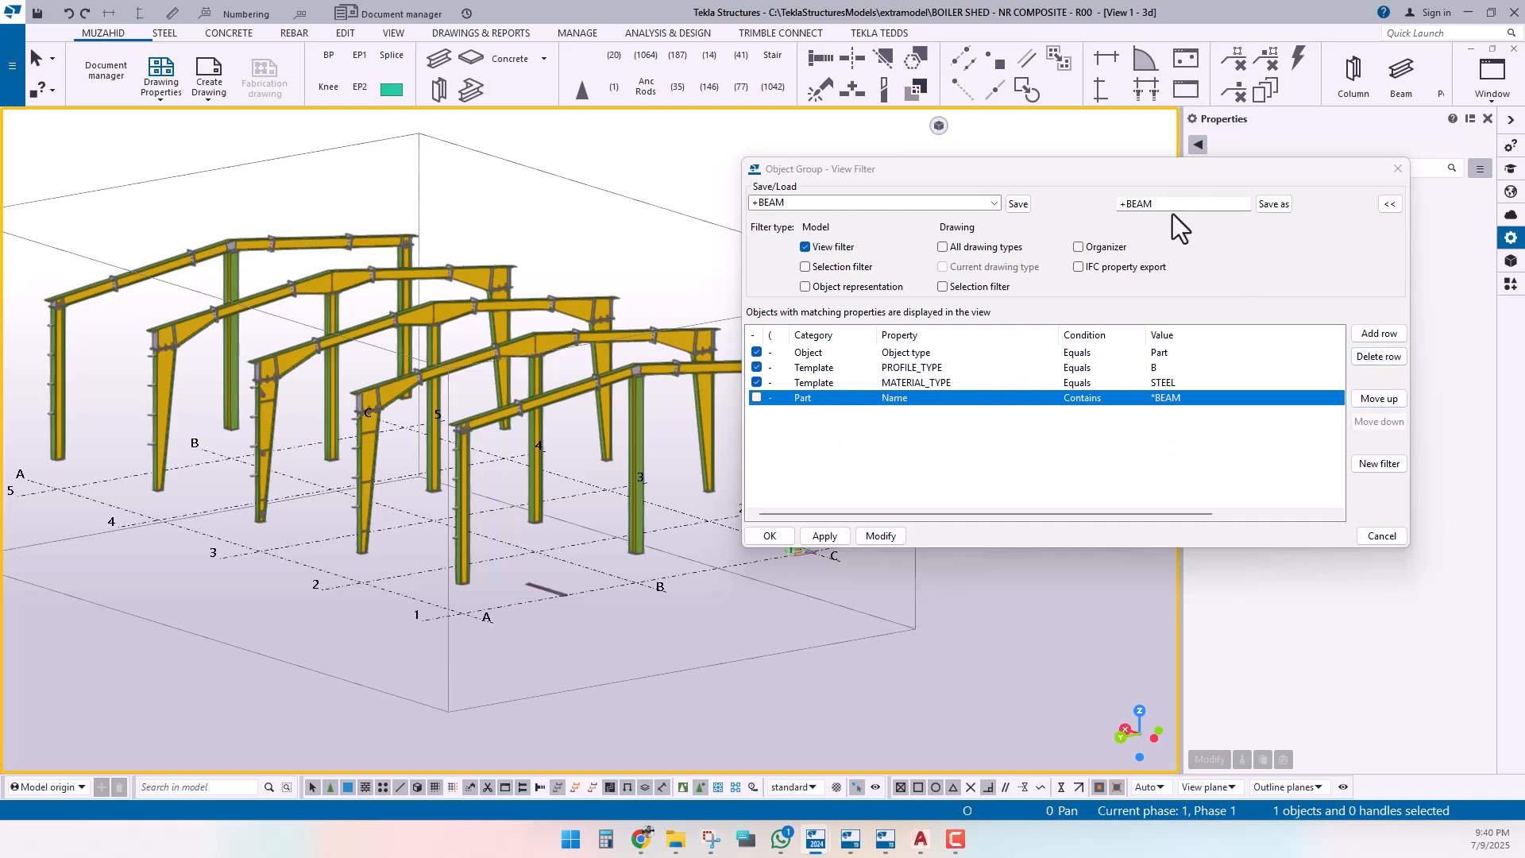
scroll(511, 562, up, 5)
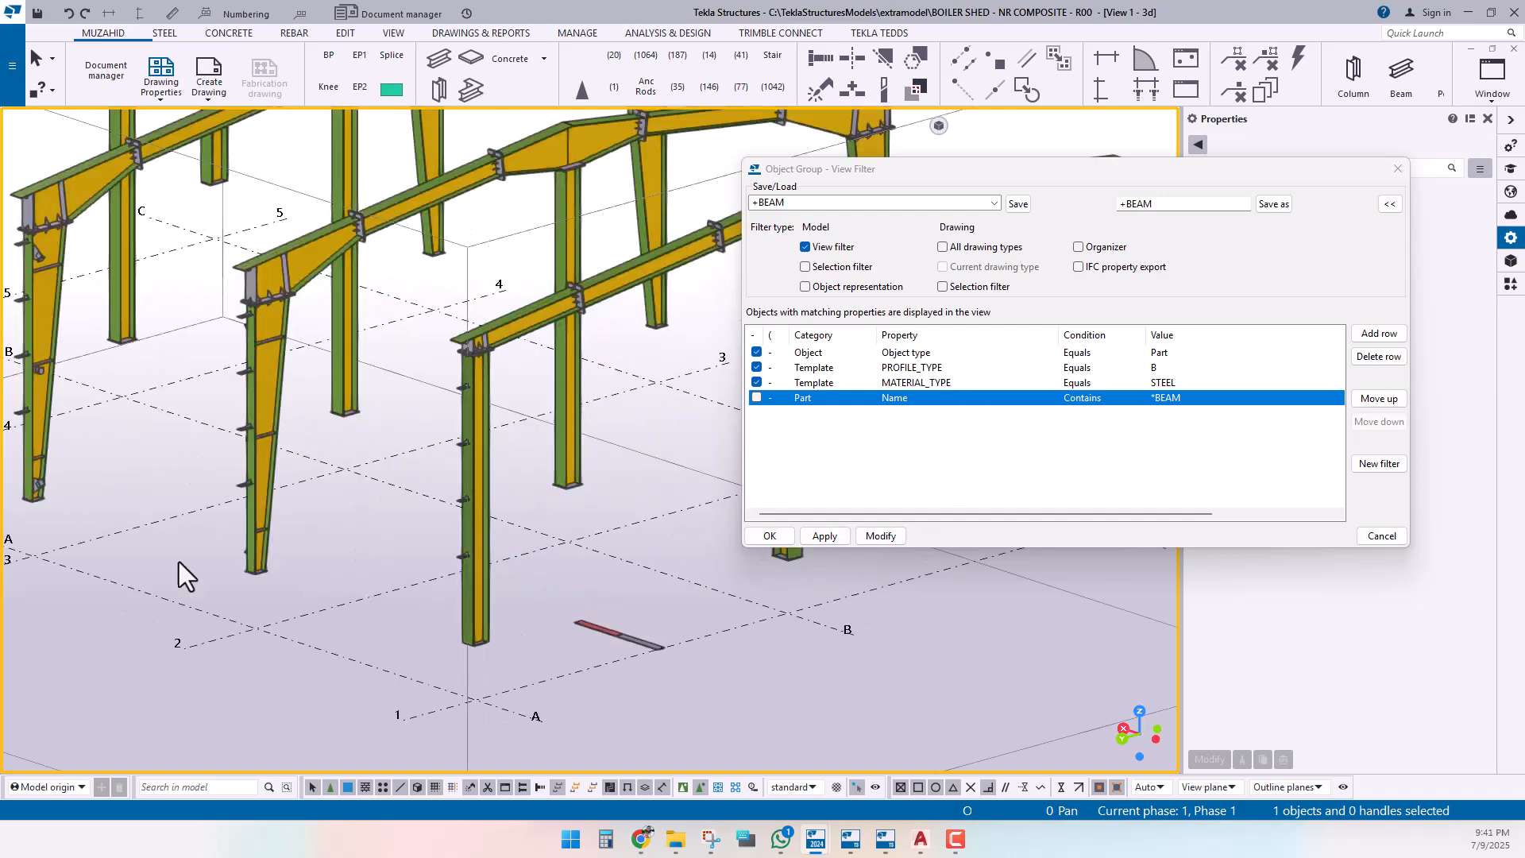
scroll(454, 374, up, 4)
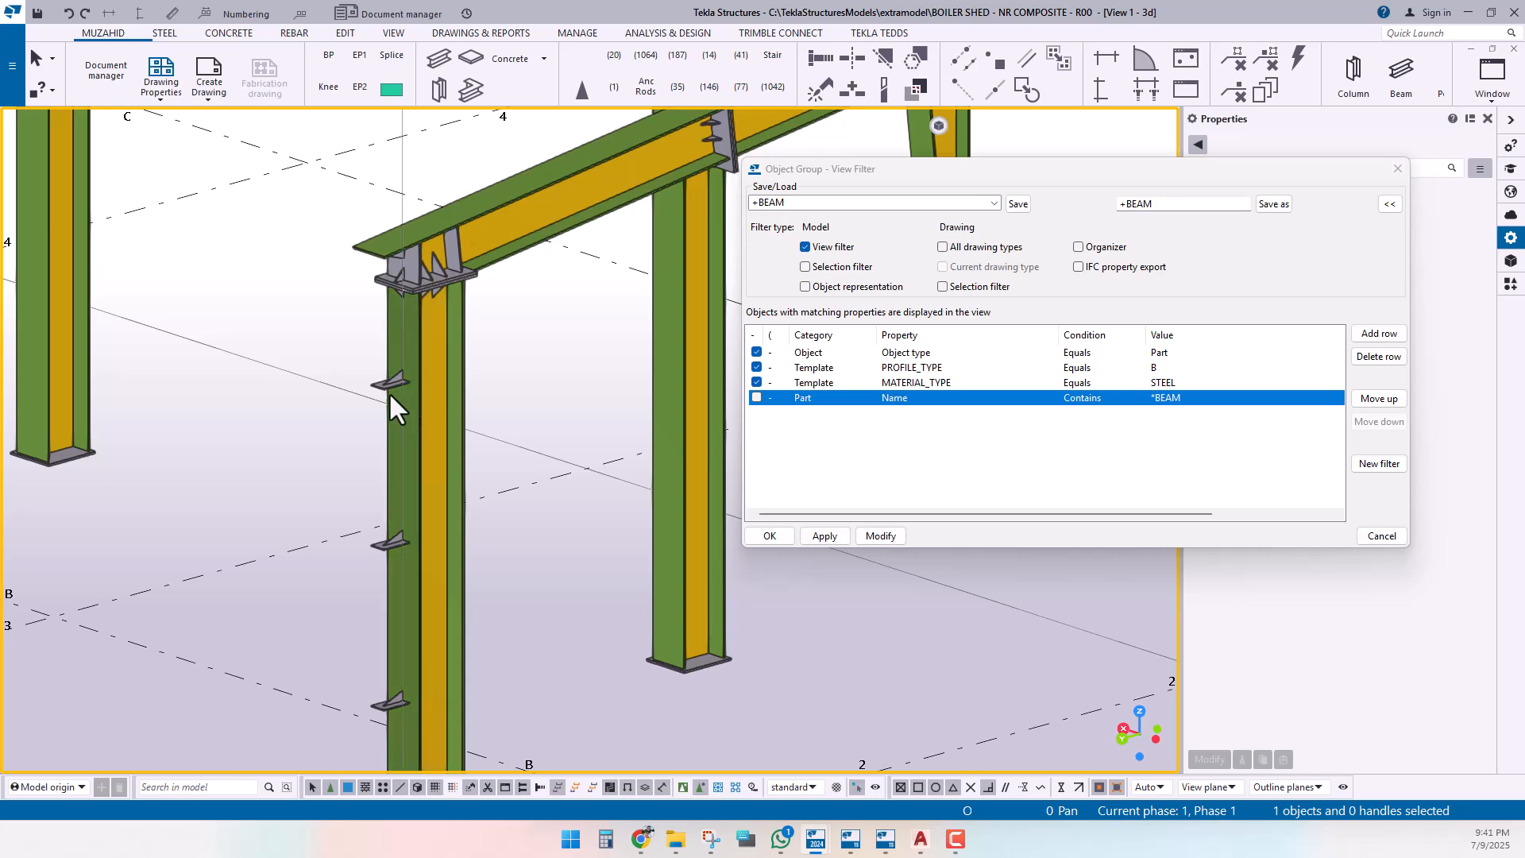
scroll(388, 393, up, 5)
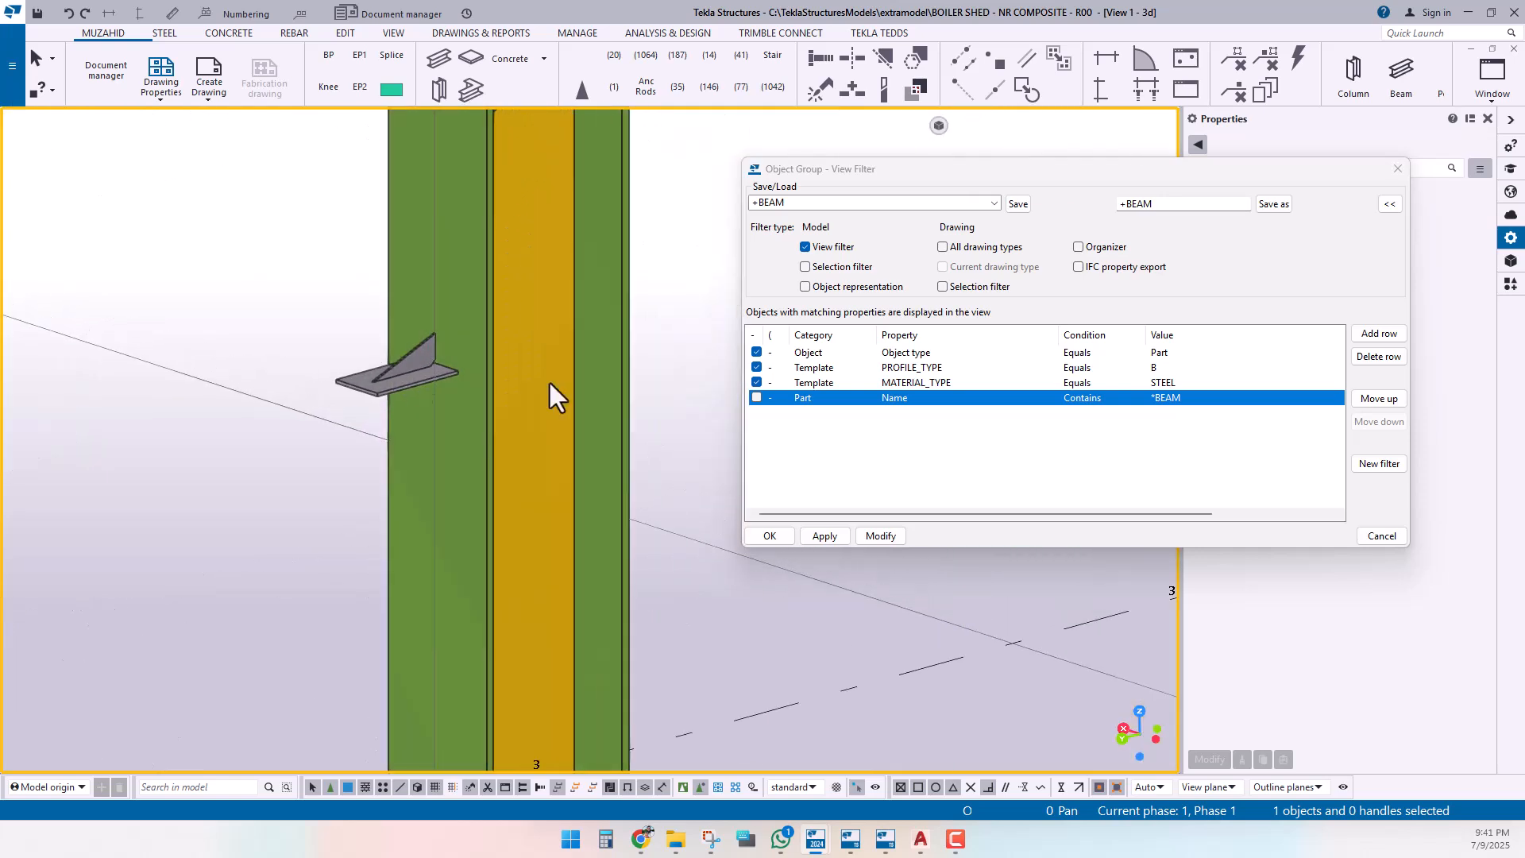
click(755, 398)
click(1192, 400)
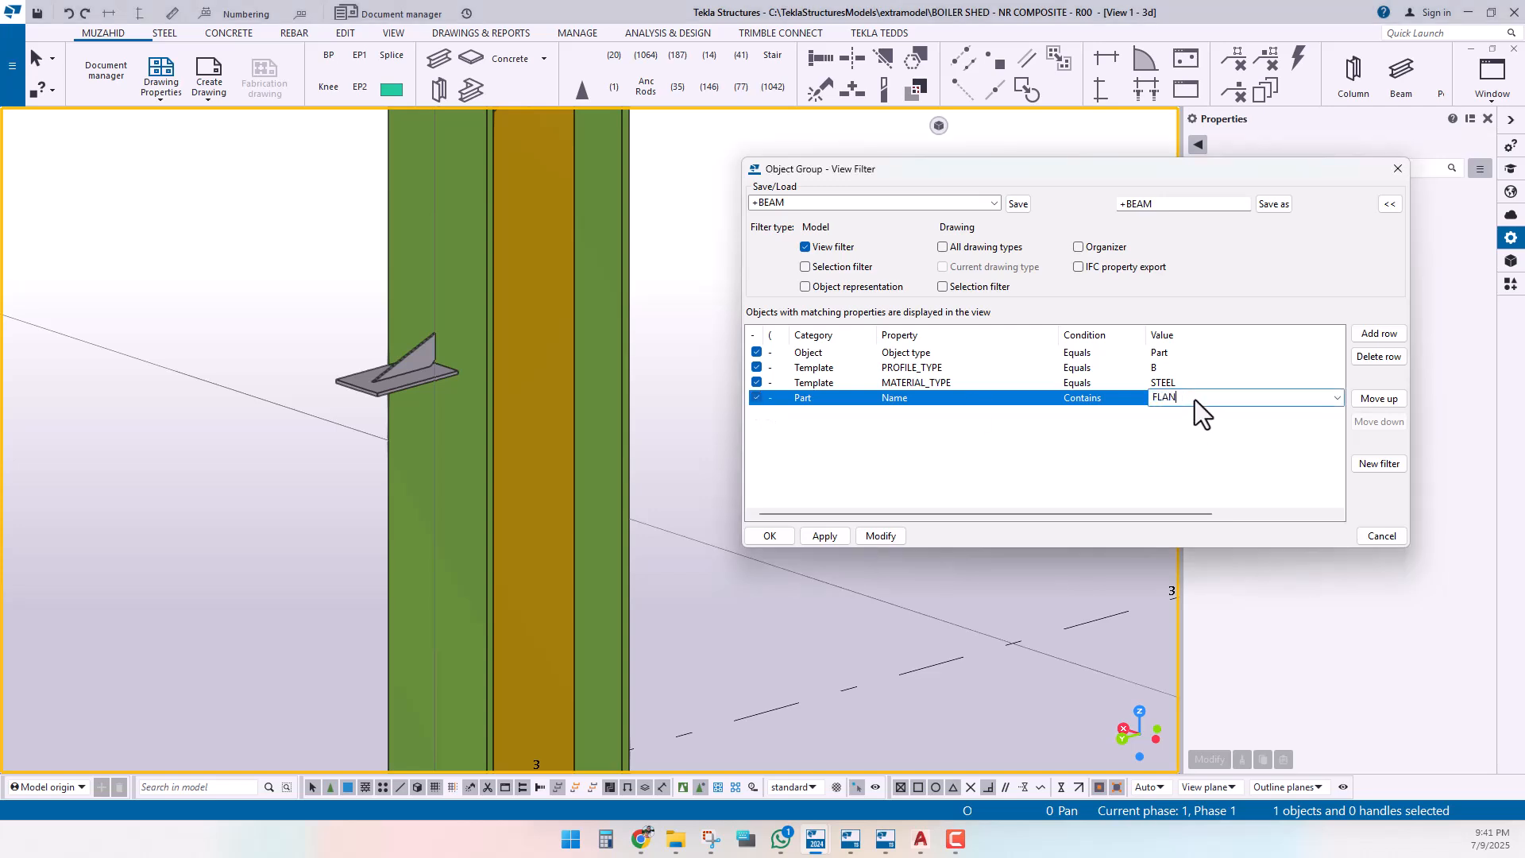
click(831, 579)
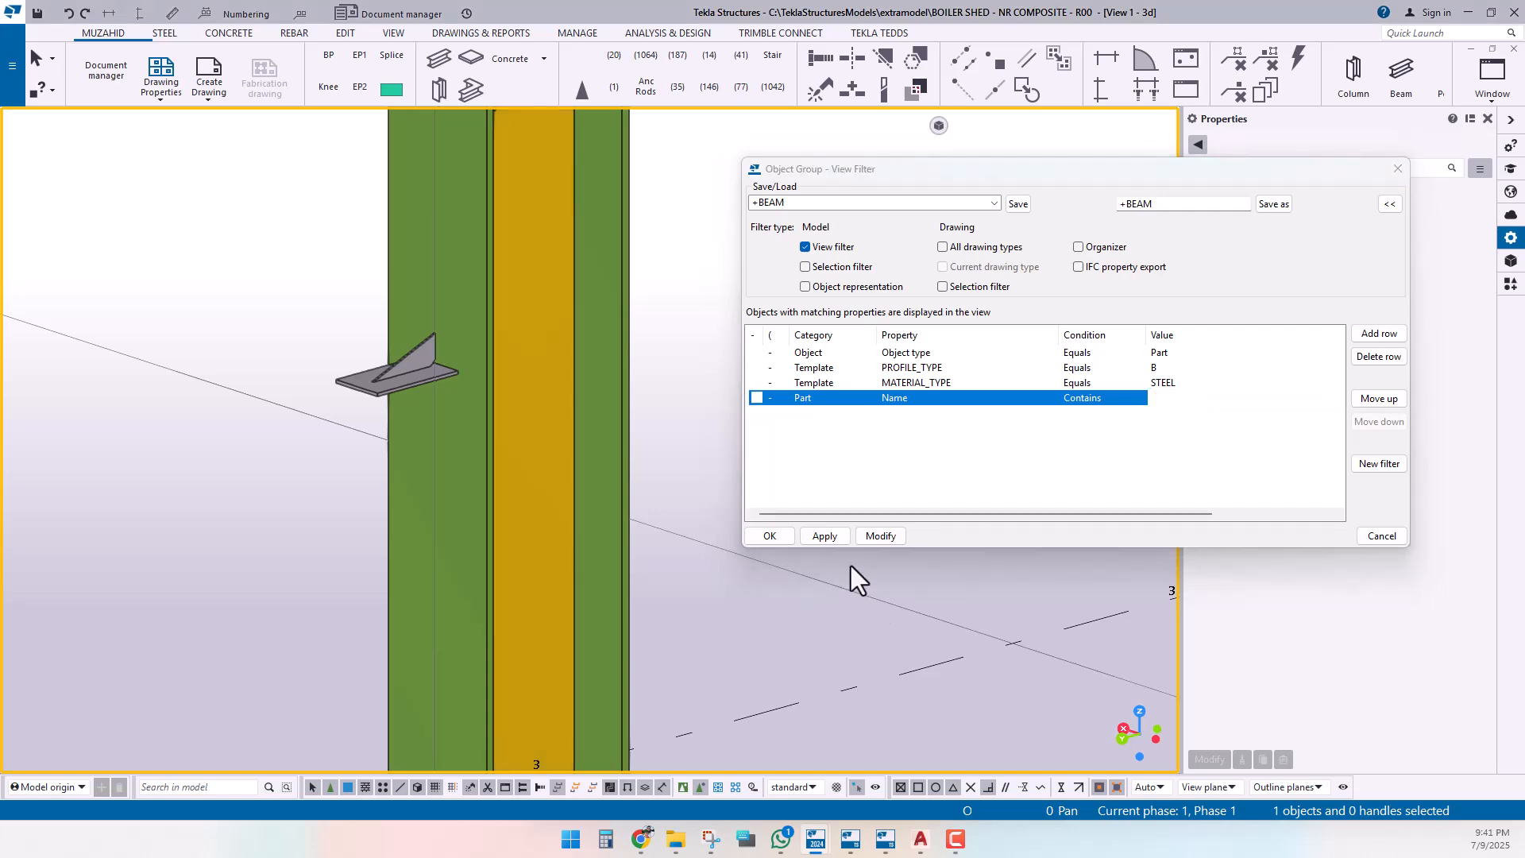
click(873, 536)
scroll(421, 437, down, 10)
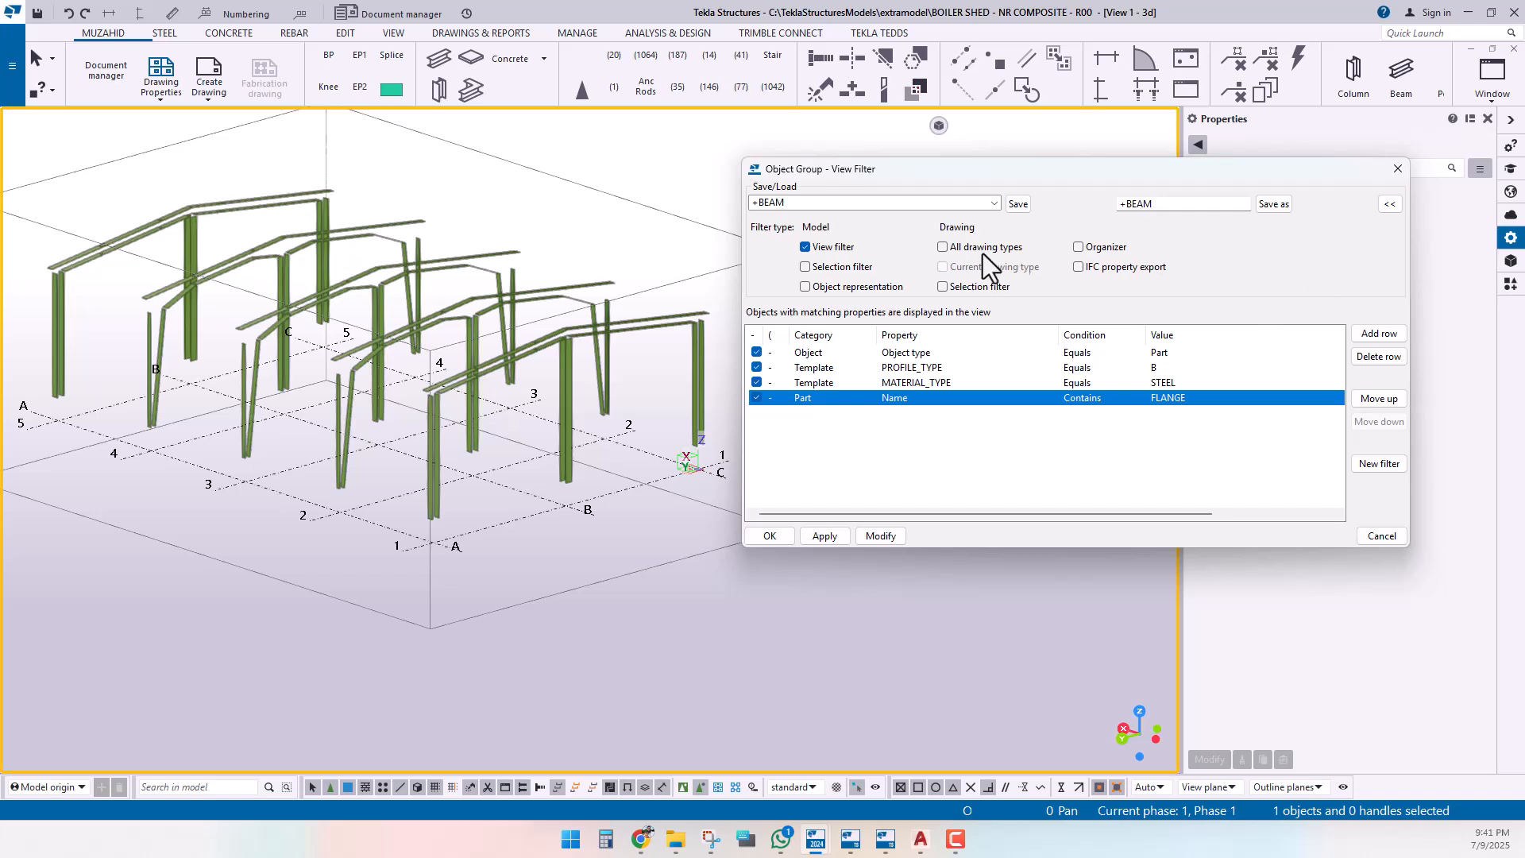
Step: Save the filter as +FLANGE, enabled as a model selection filter and for all drawing types
click(830, 266)
click(960, 247)
click(1145, 205)
drag(1145, 205, 1127, 208)
text(FLANGE)
click(1274, 203)
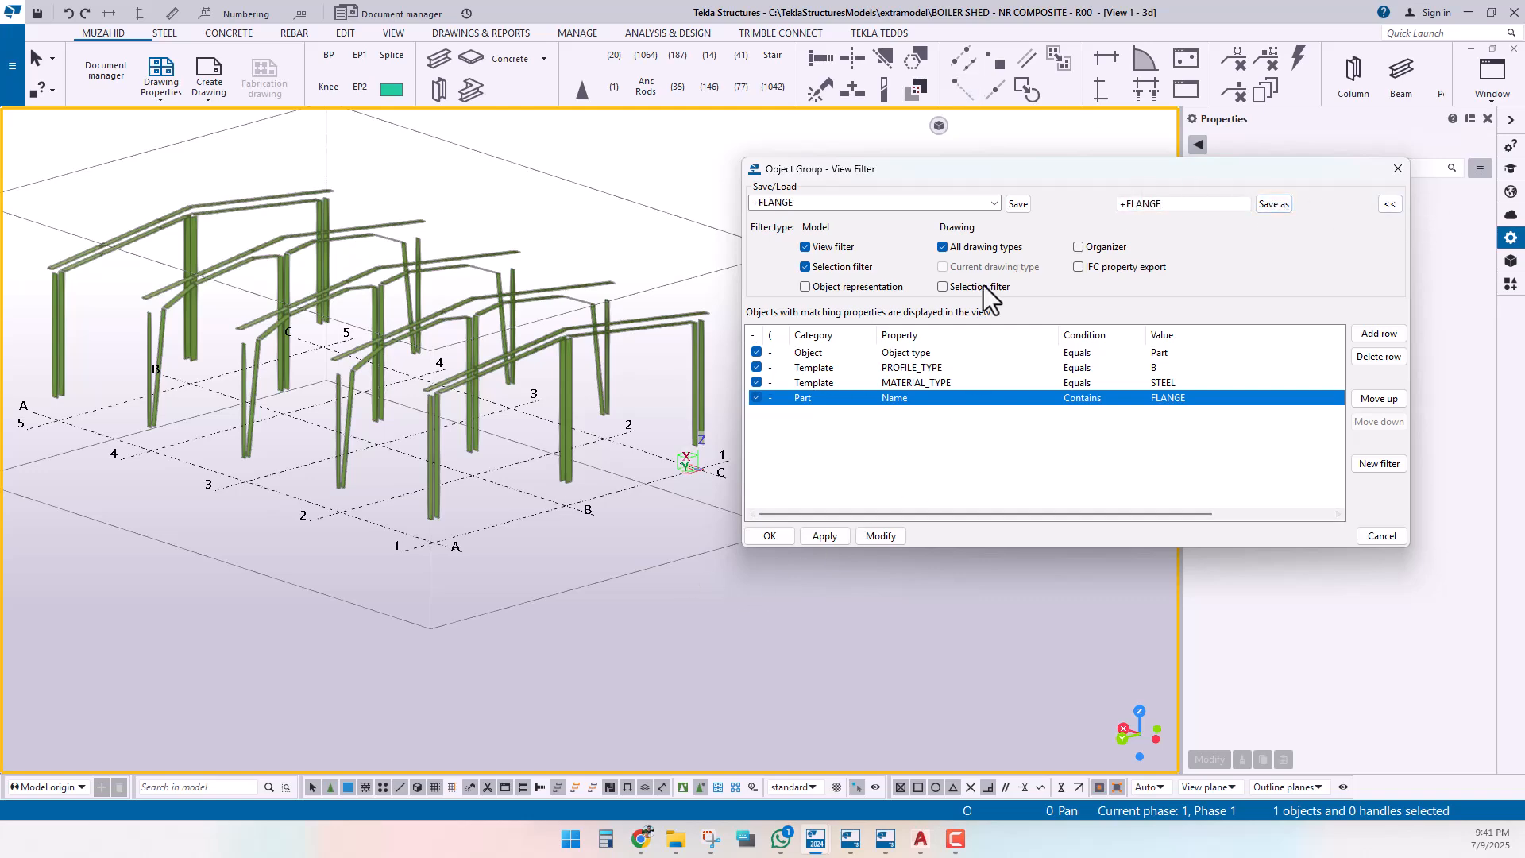
Step: Load the standard view filter settings and apply them to the view
click(993, 203)
scroll(784, 218, up, 2)
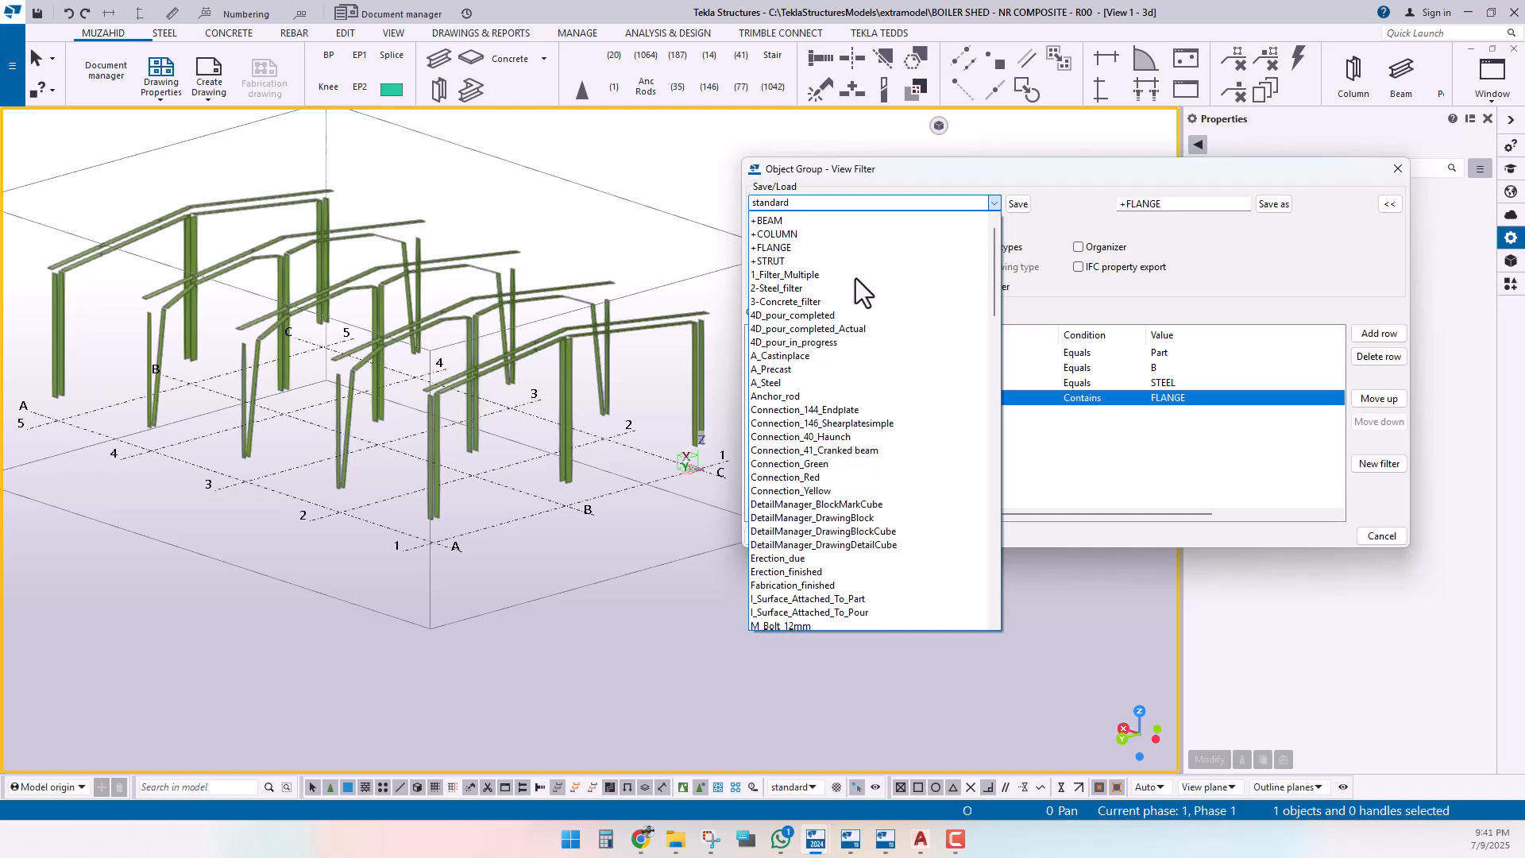
click(799, 219)
click(880, 536)
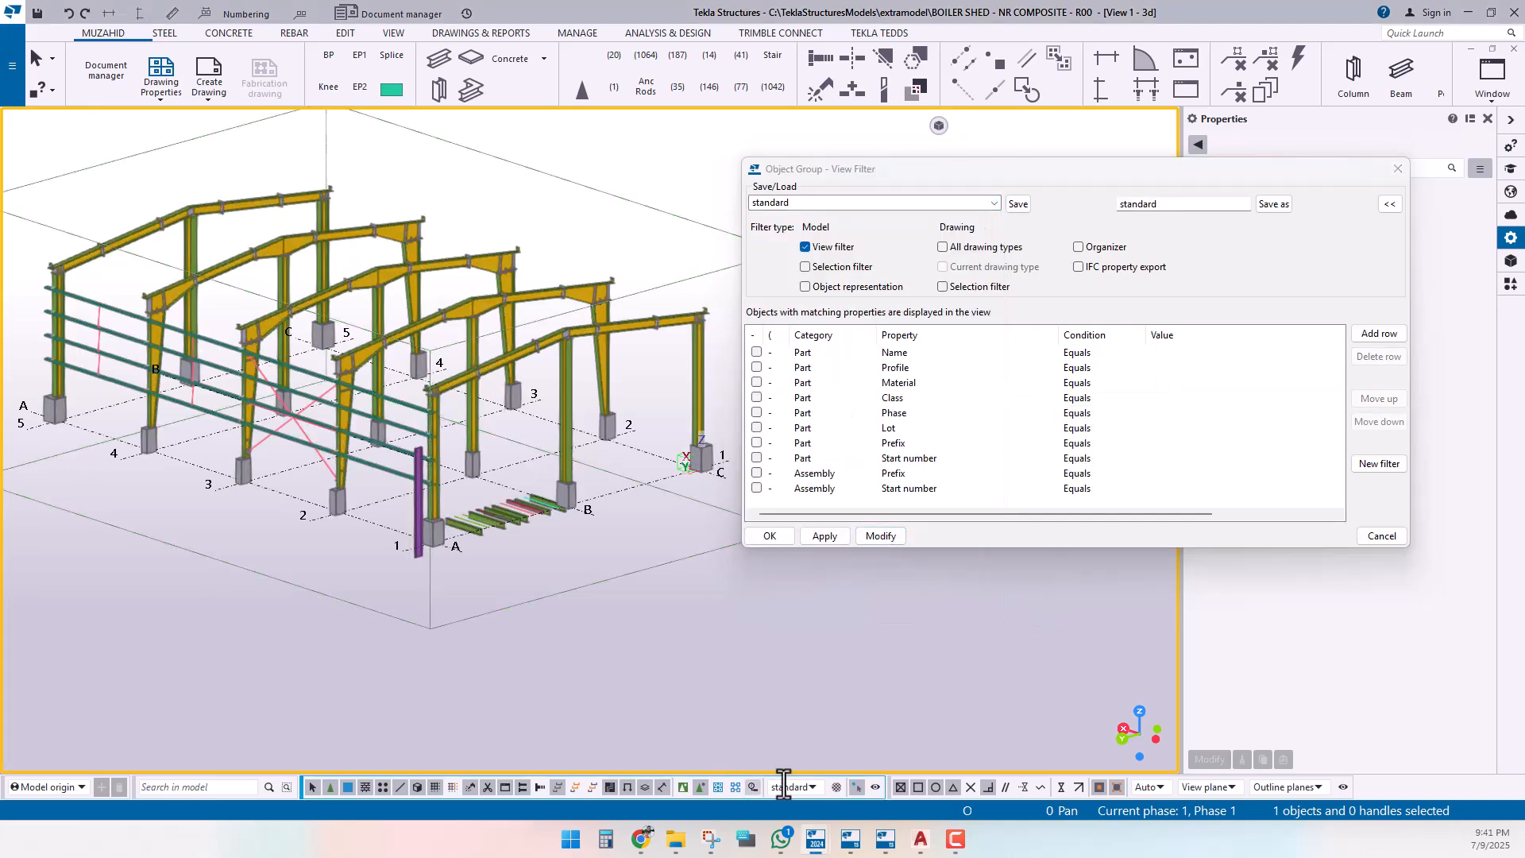
Step: Activate the +FLANGE selection filter, area-select the full model and inspect the selected parts
click(817, 788)
click(816, 788)
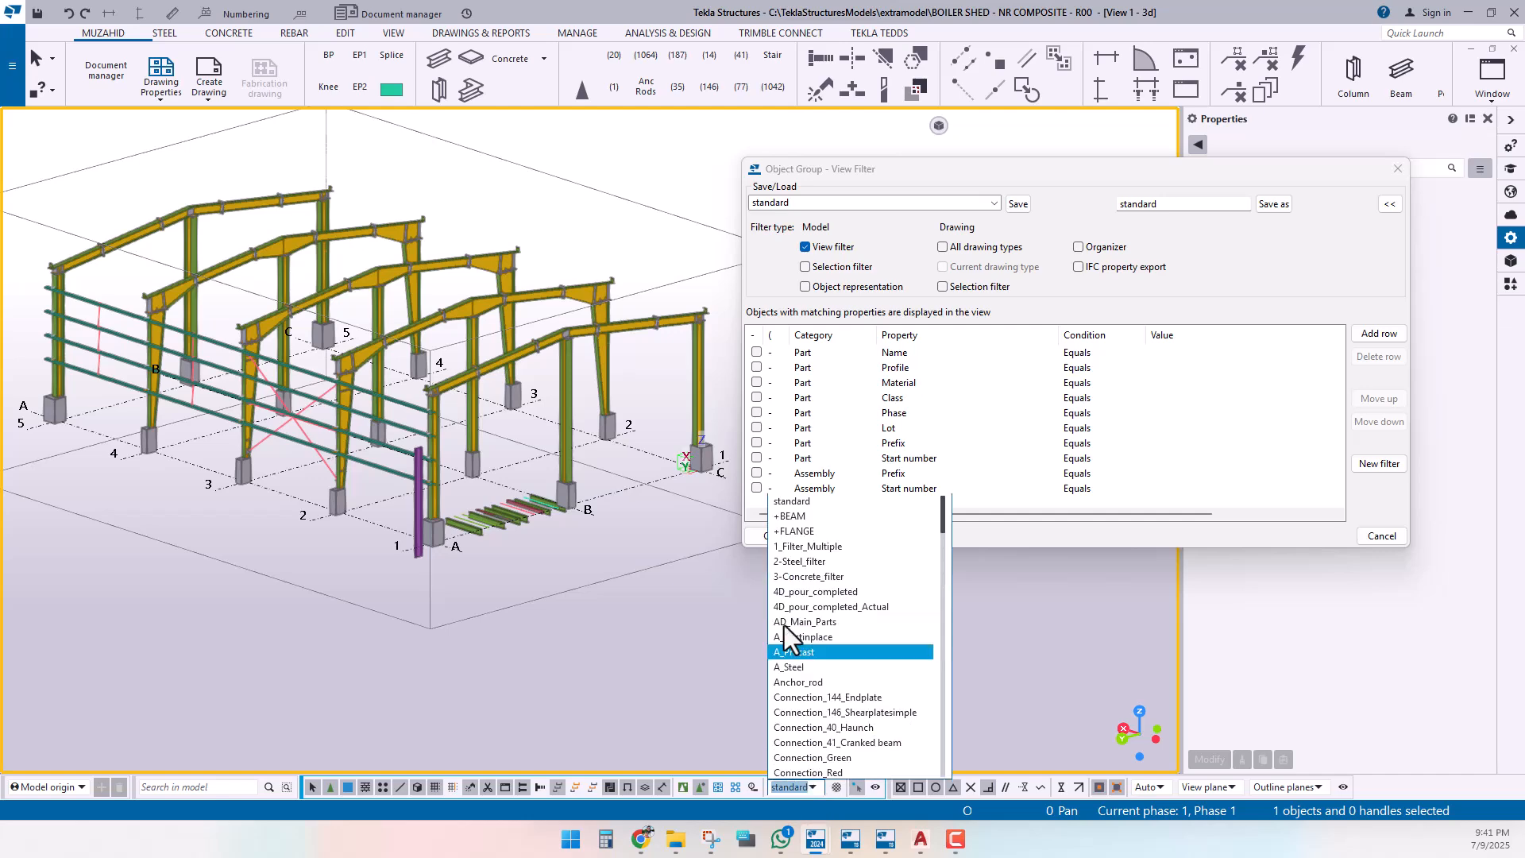
click(803, 534)
scroll(389, 595, down, 4)
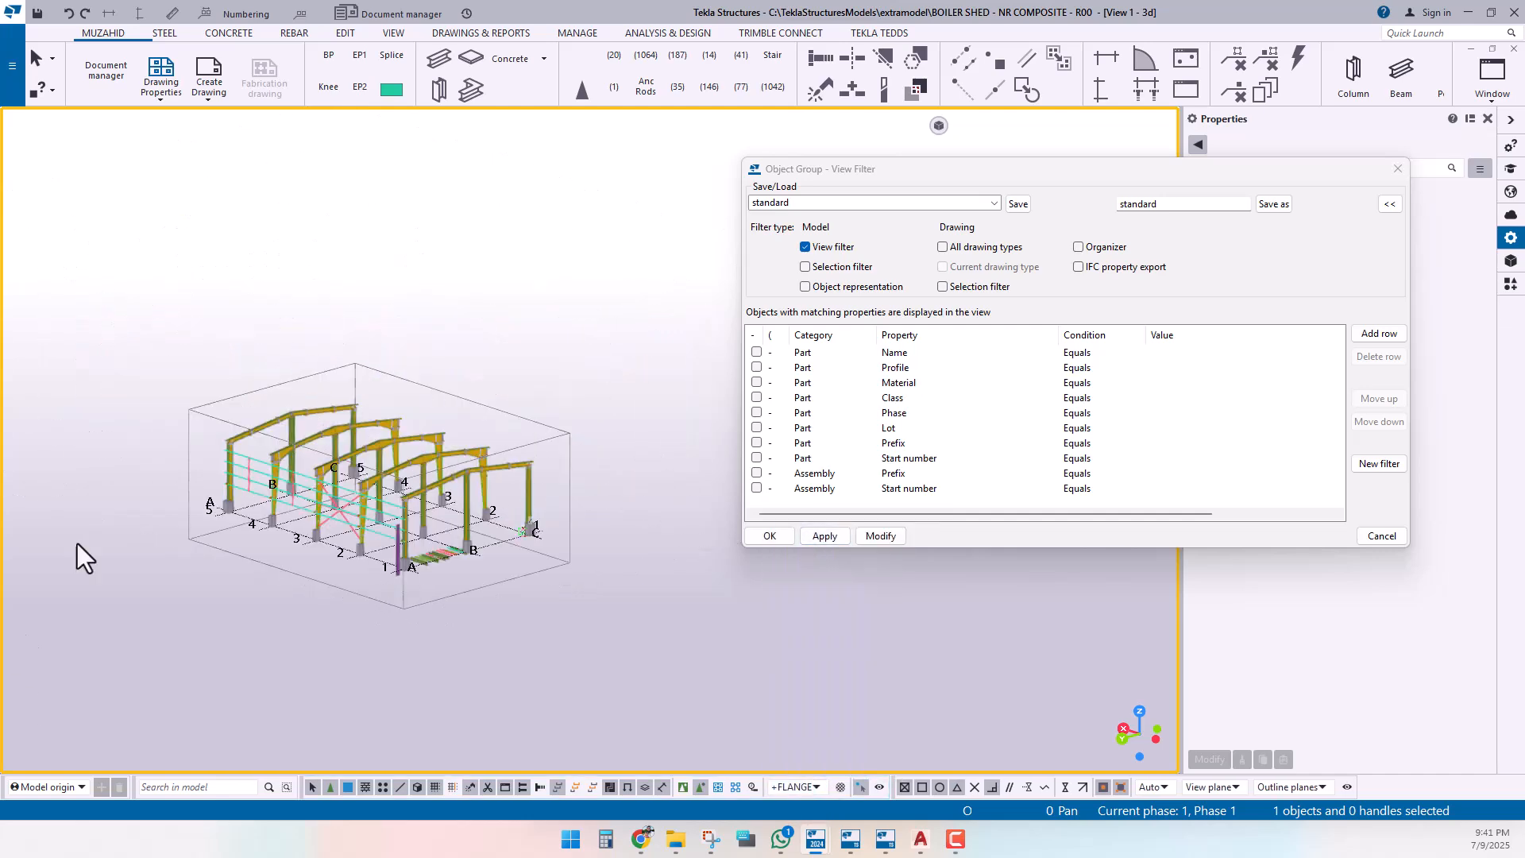
drag(151, 293, 713, 731)
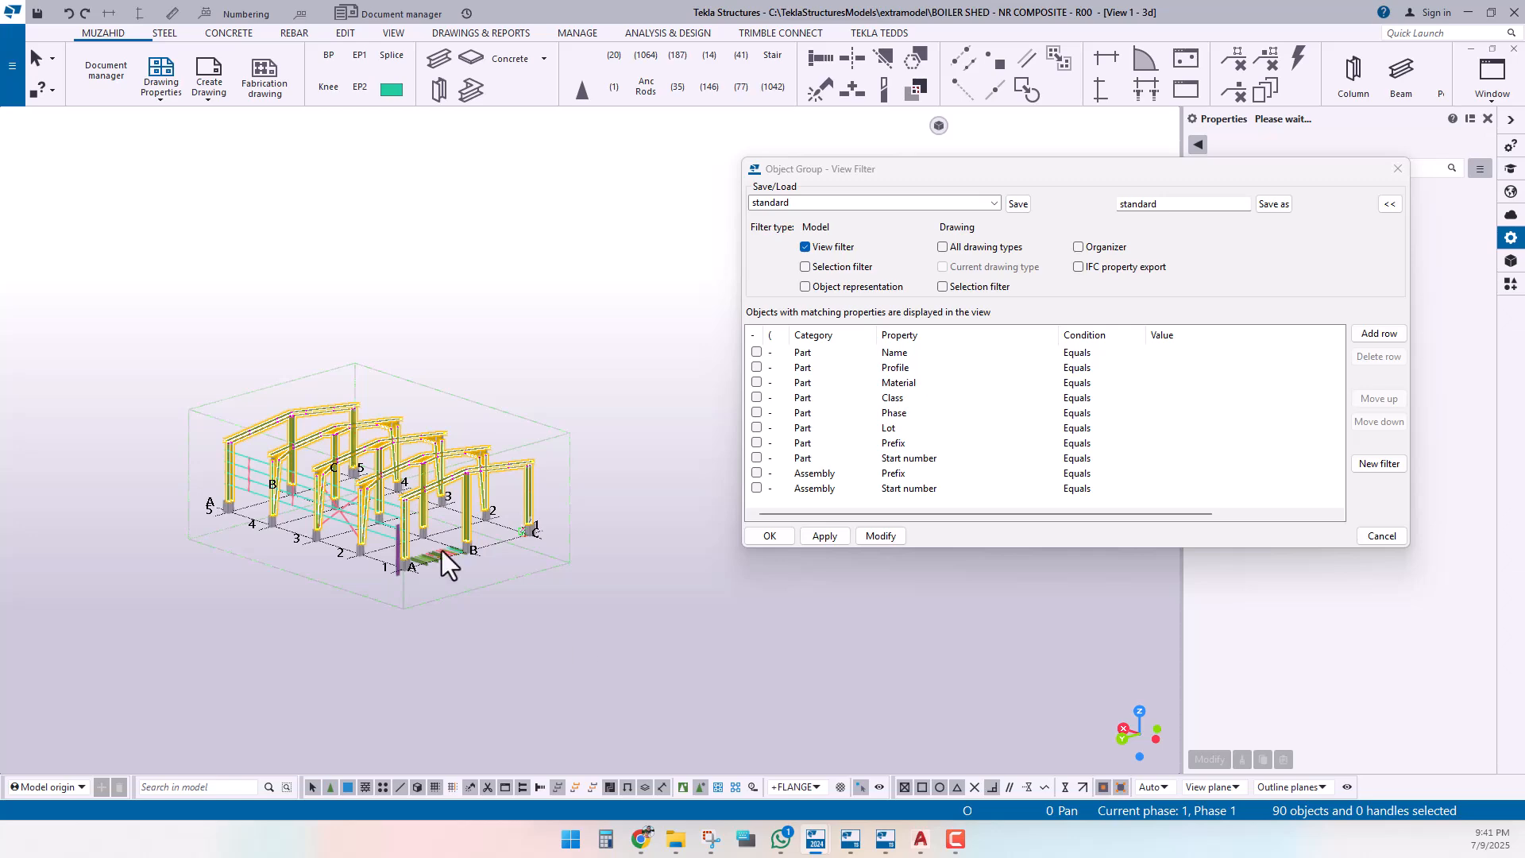
scroll(181, 469, up, 5)
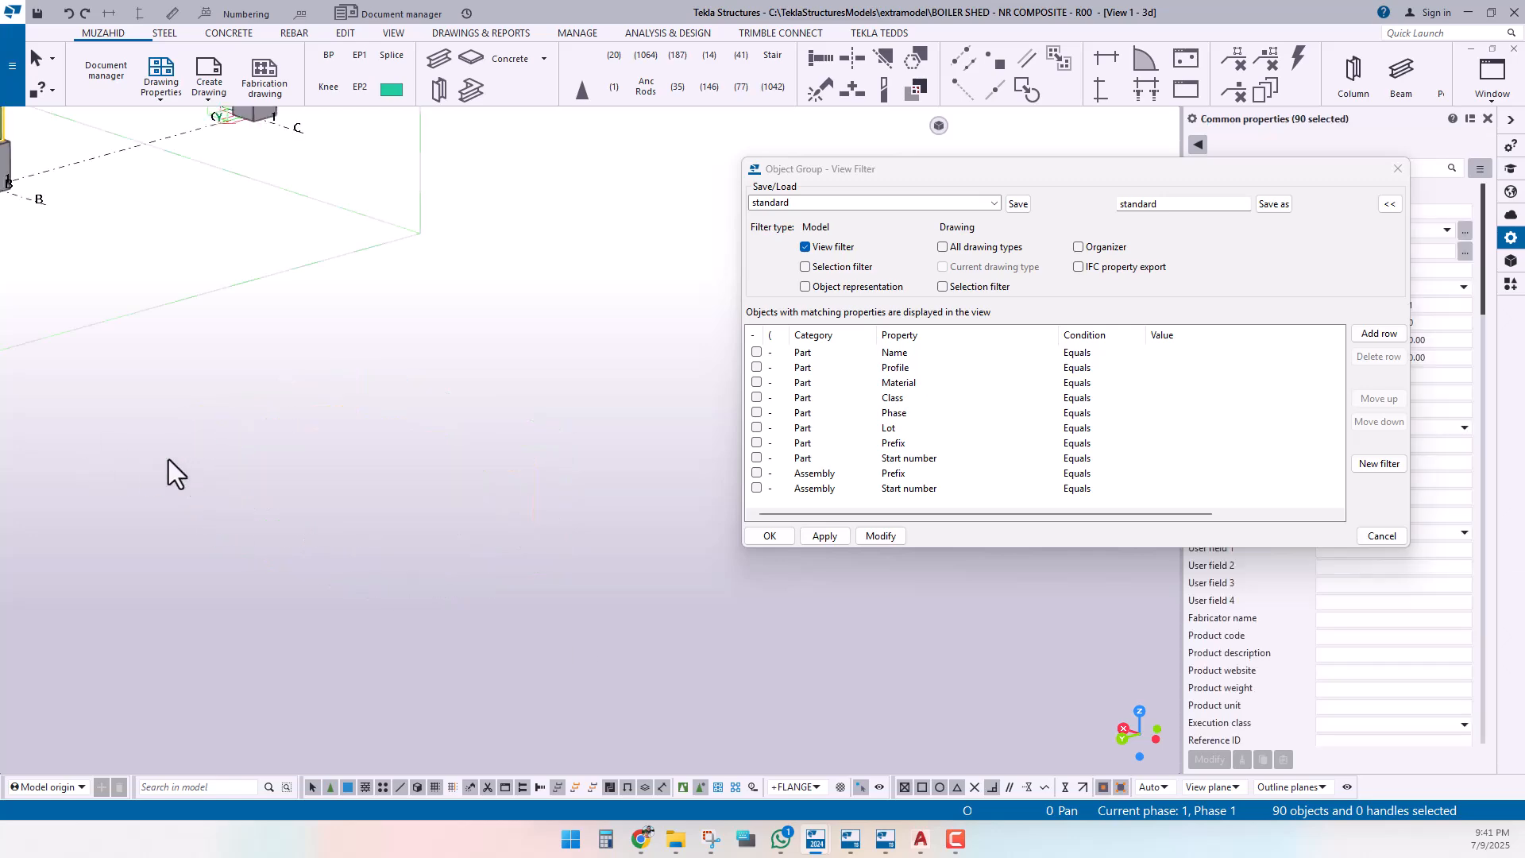
scroll(476, 595, down, 5)
scroll(278, 417, up, 10)
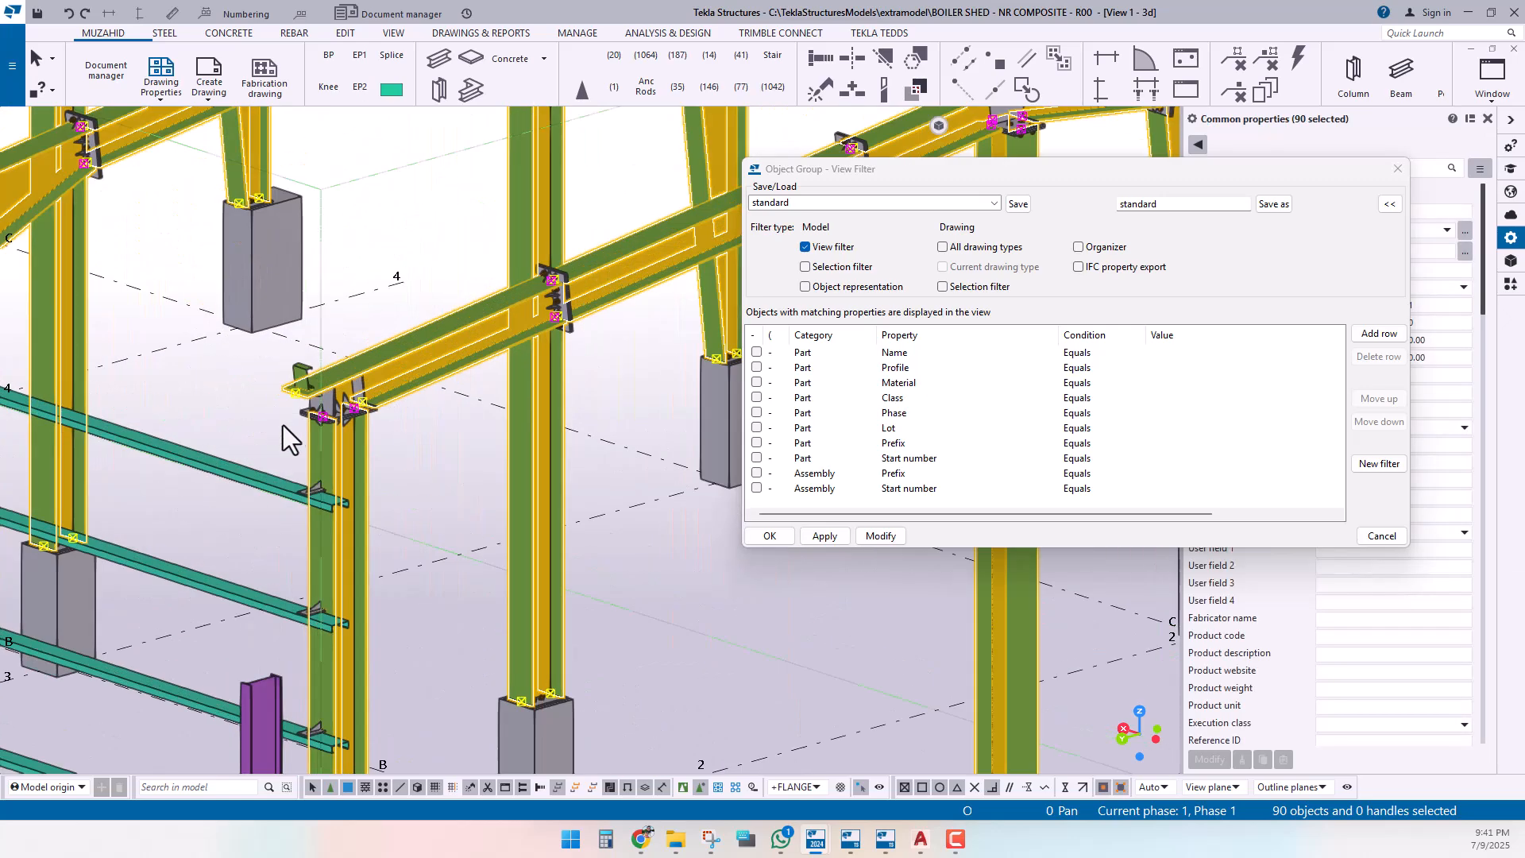
scroll(569, 467, down, 8)
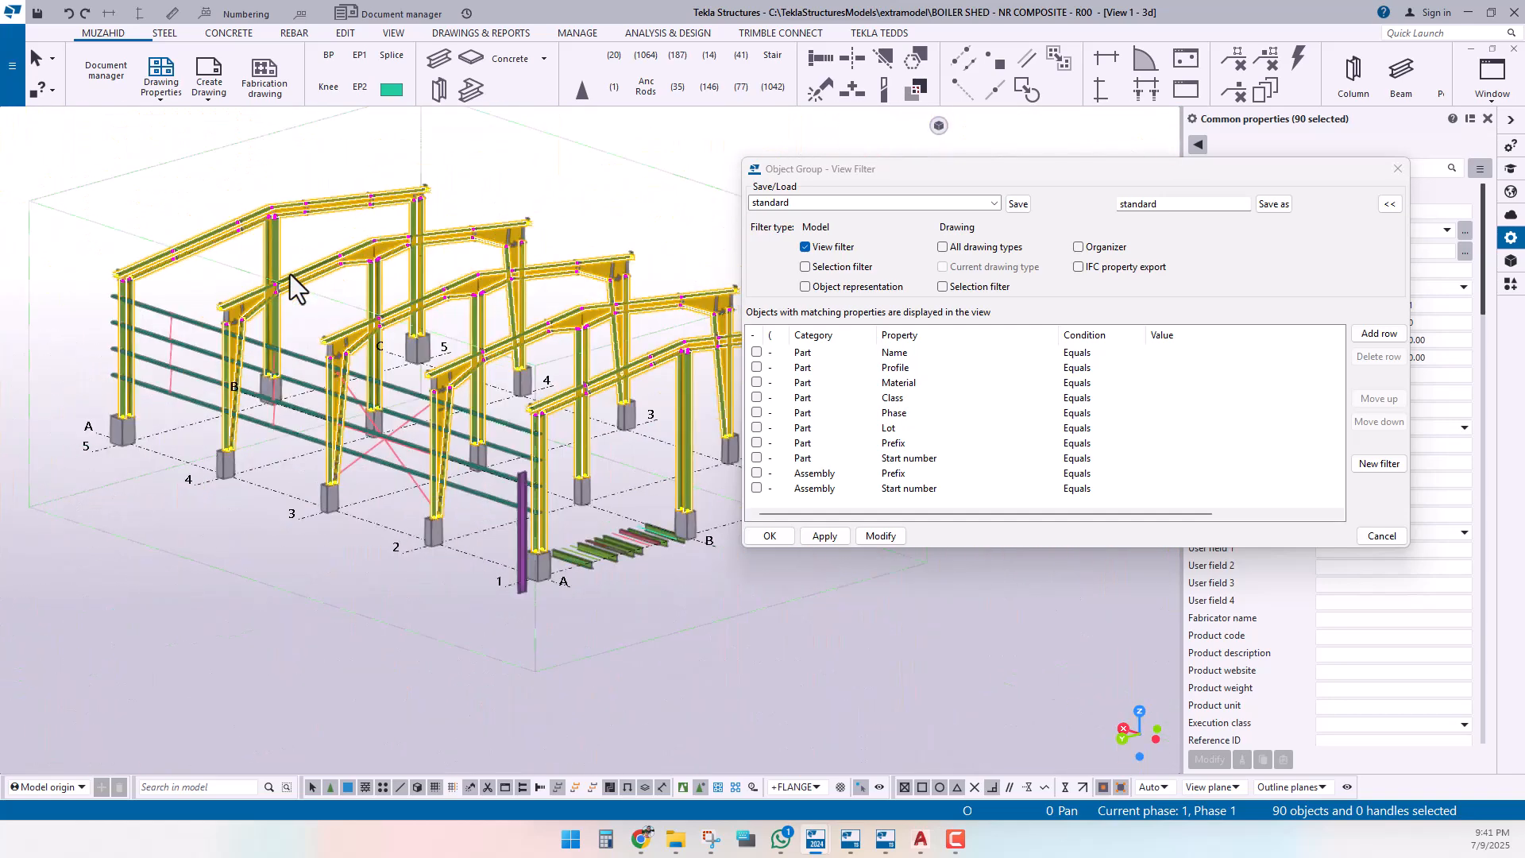
Step: Show only the selected flange plates in the view, clear the selection and inspect them
right_click(213, 602)
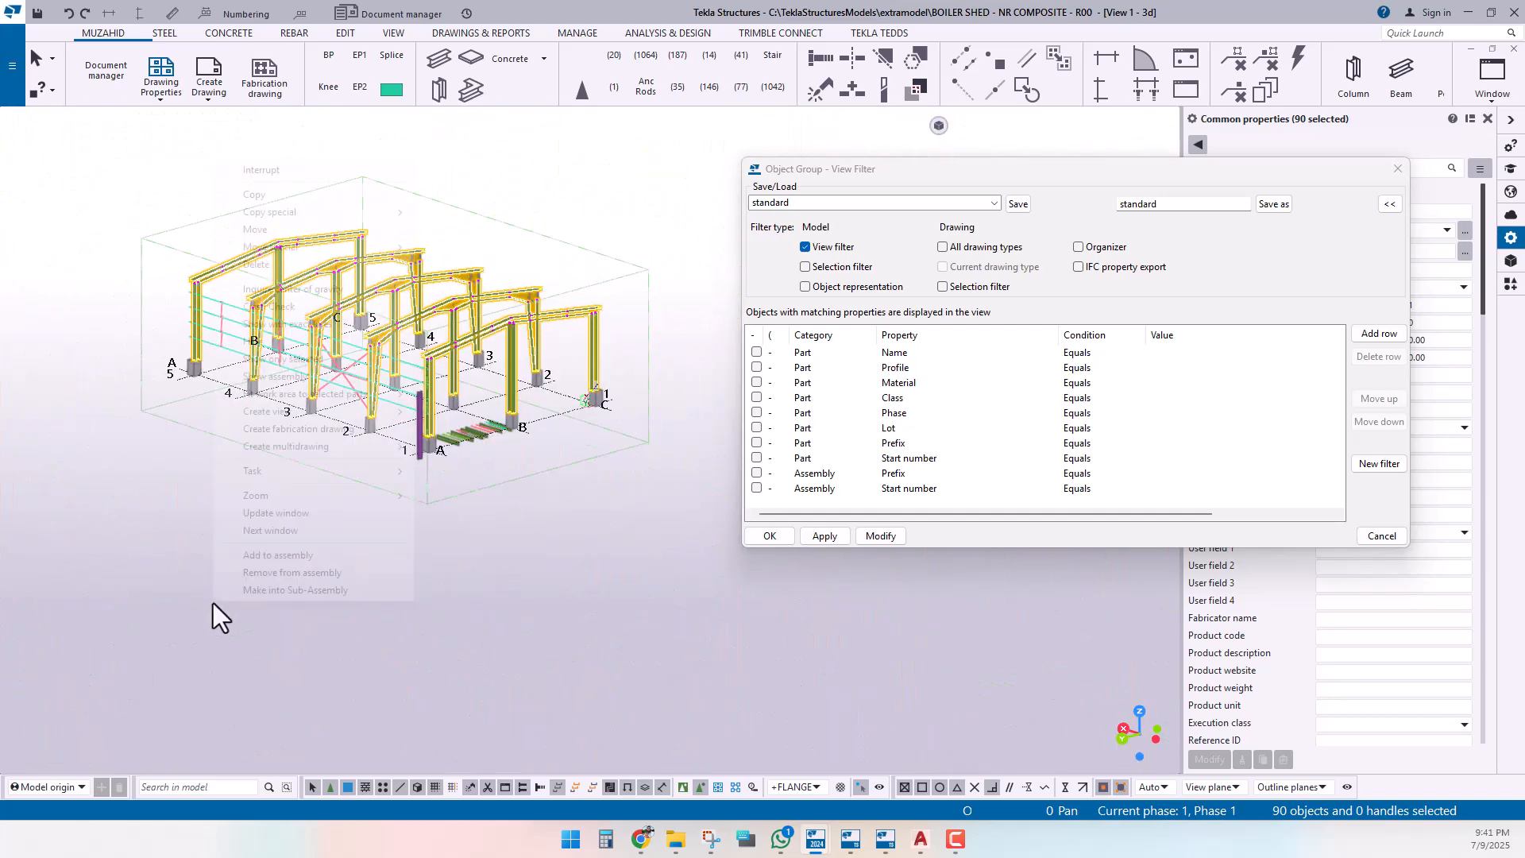
click(276, 360)
click(530, 516)
scroll(526, 524, up, 4)
ctrl+middle_drag(521, 653, 413, 624)
scroll(356, 644, down, 2)
scroll(355, 426, up, 3)
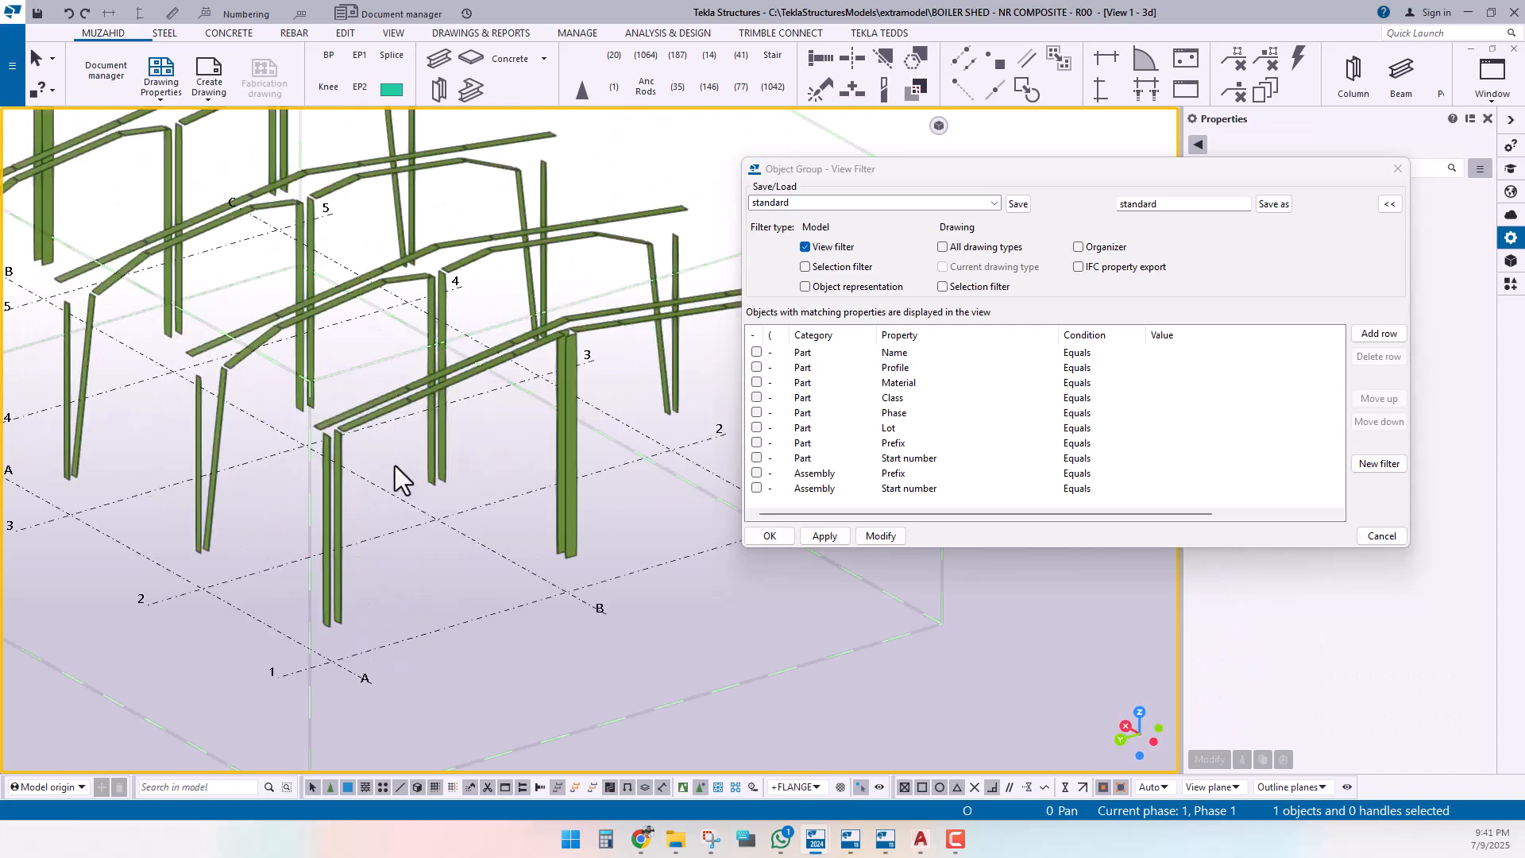